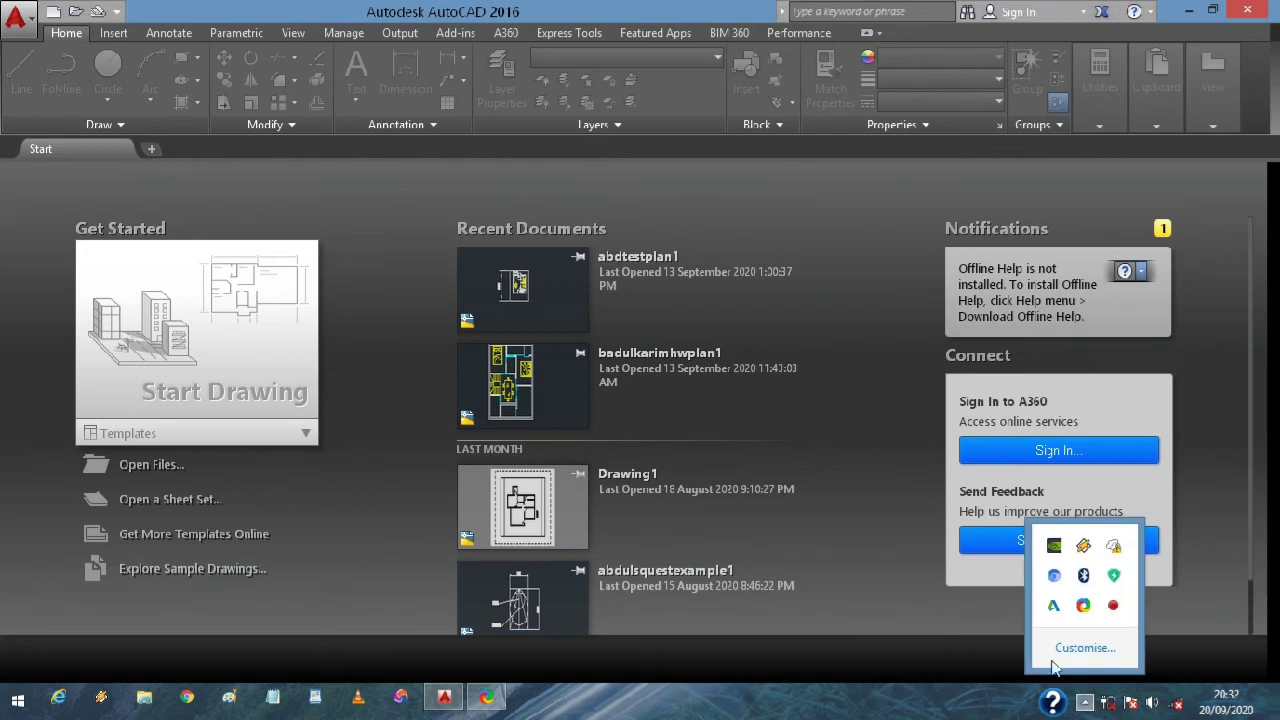
Start a new blank drawing and bring its origin into the drawing area
{"action": "left_click", "coordinate": [927, 630]}
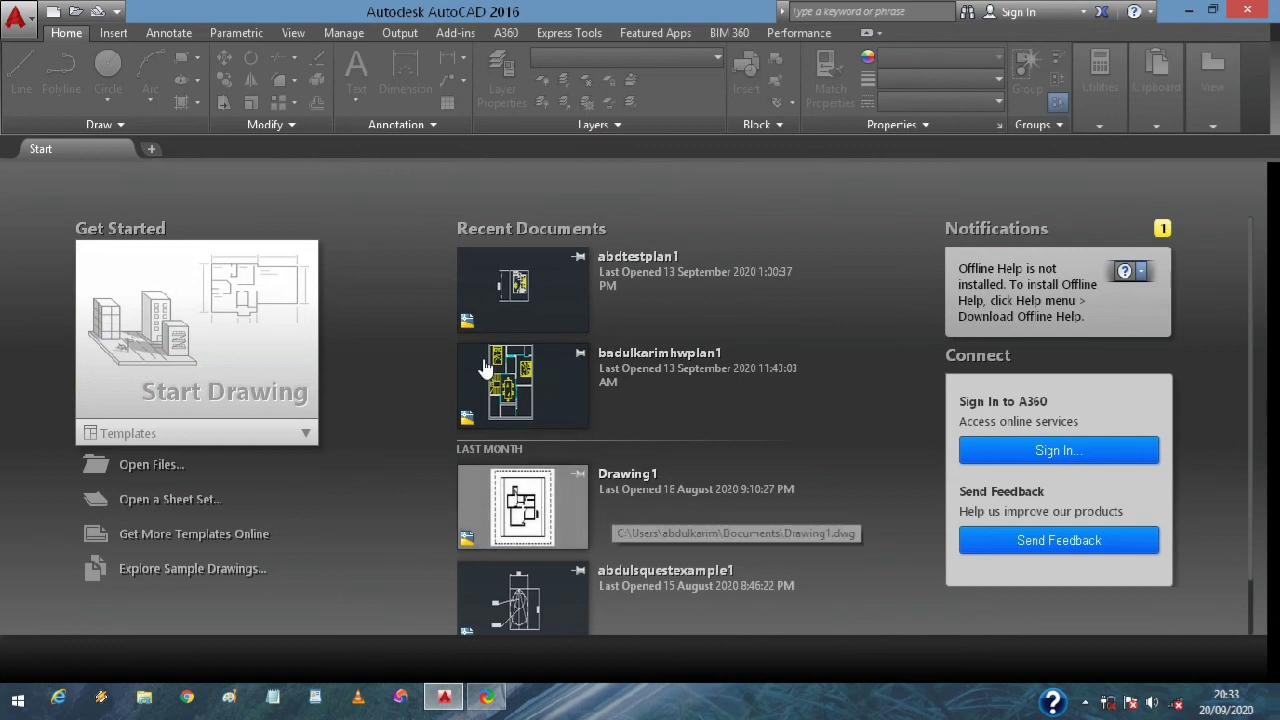
{"action": "left_click", "coordinate": [232, 403]}
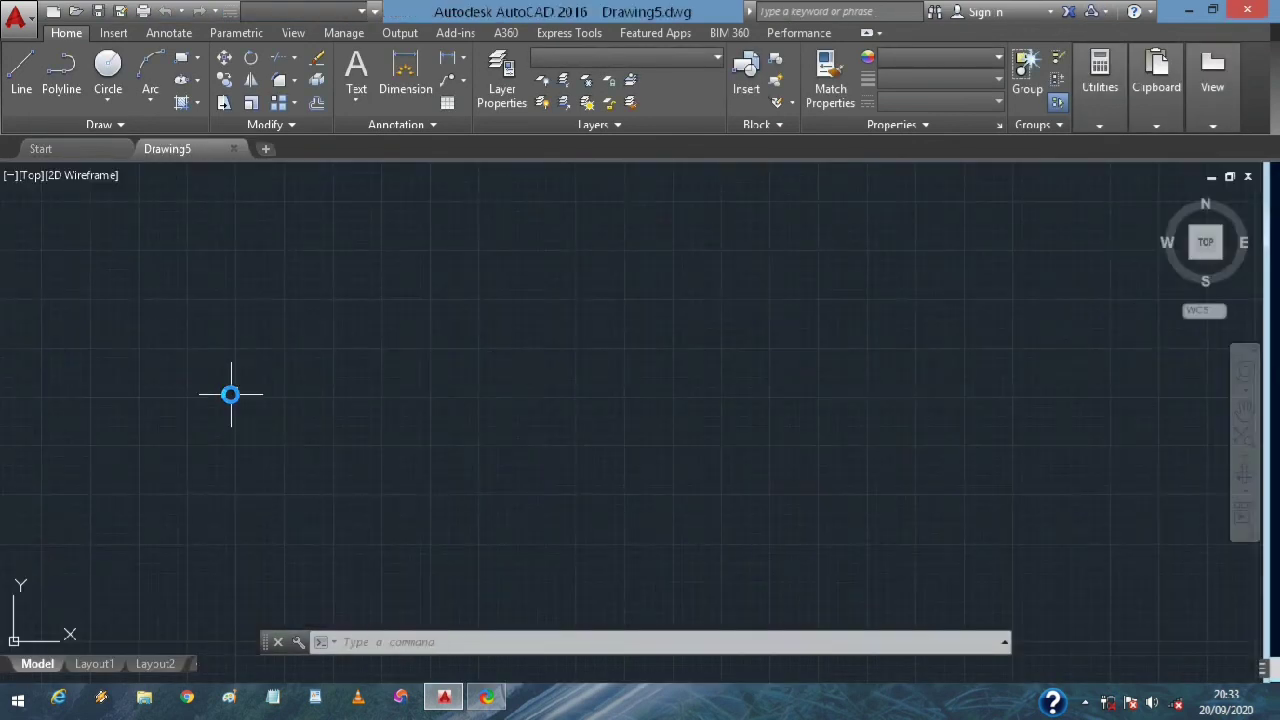
{"action": "scroll", "coordinate": [237, 397], "scroll_direction": "down", "scroll_amount": 2}
{"action": "middle_click_drag", "start_coordinate": [240, 400], "coordinate": [574, 451]}
{"action": "middle_click_drag", "start_coordinate": [711, 280], "coordinate": [592, 345]}
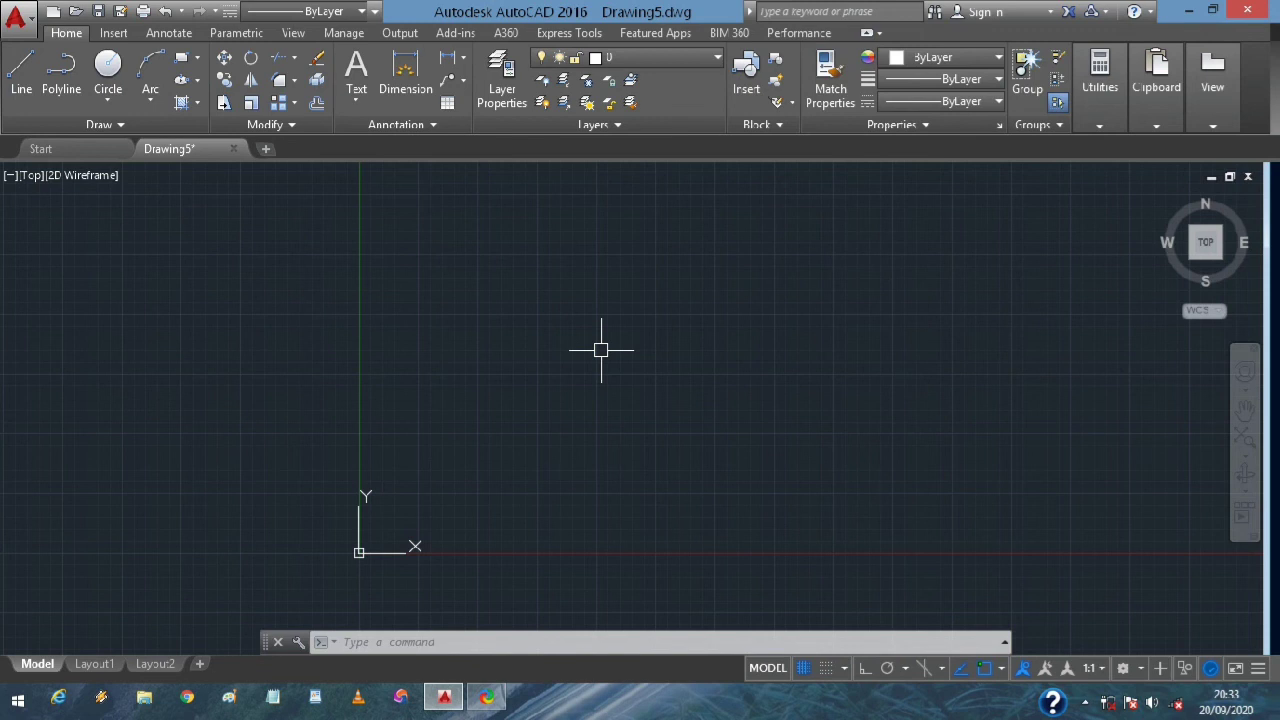
{"action": "middle_click_drag", "start_coordinate": [643, 317], "coordinate": [552, 275]}
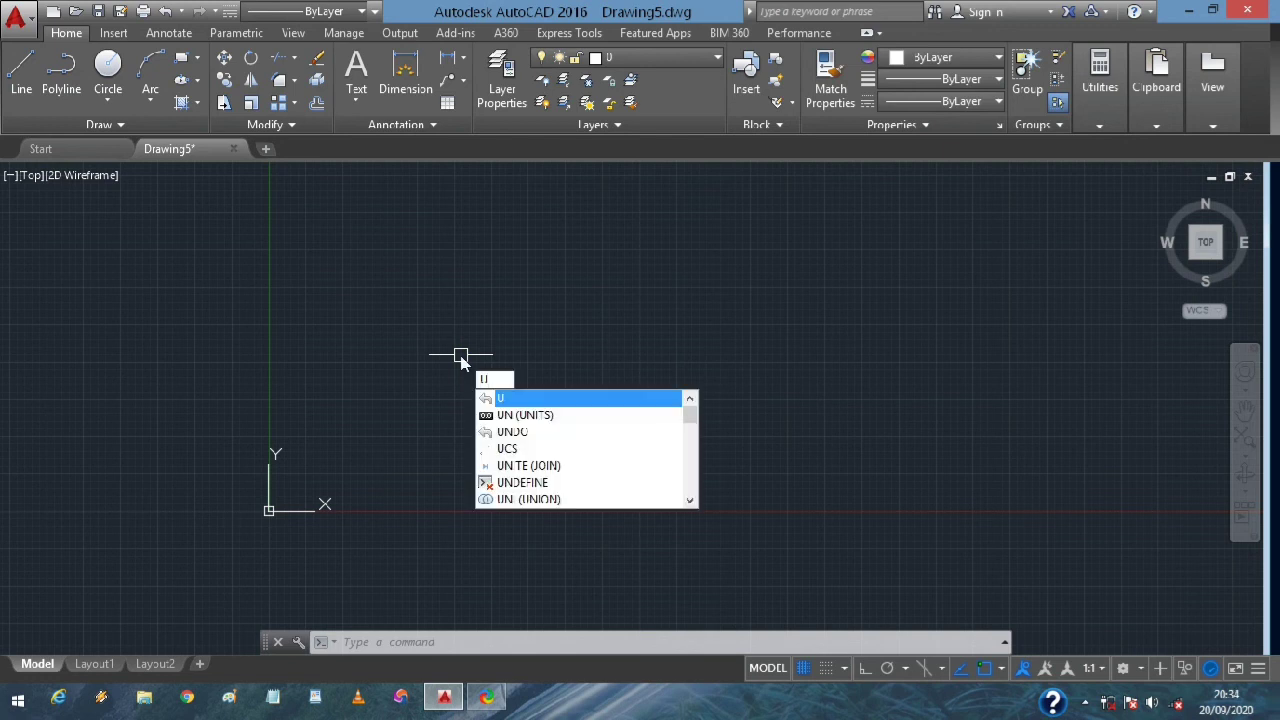
Configure the drawing's length units as Decimal with a precision of 0.00
{"action": "type", "text": "N"}
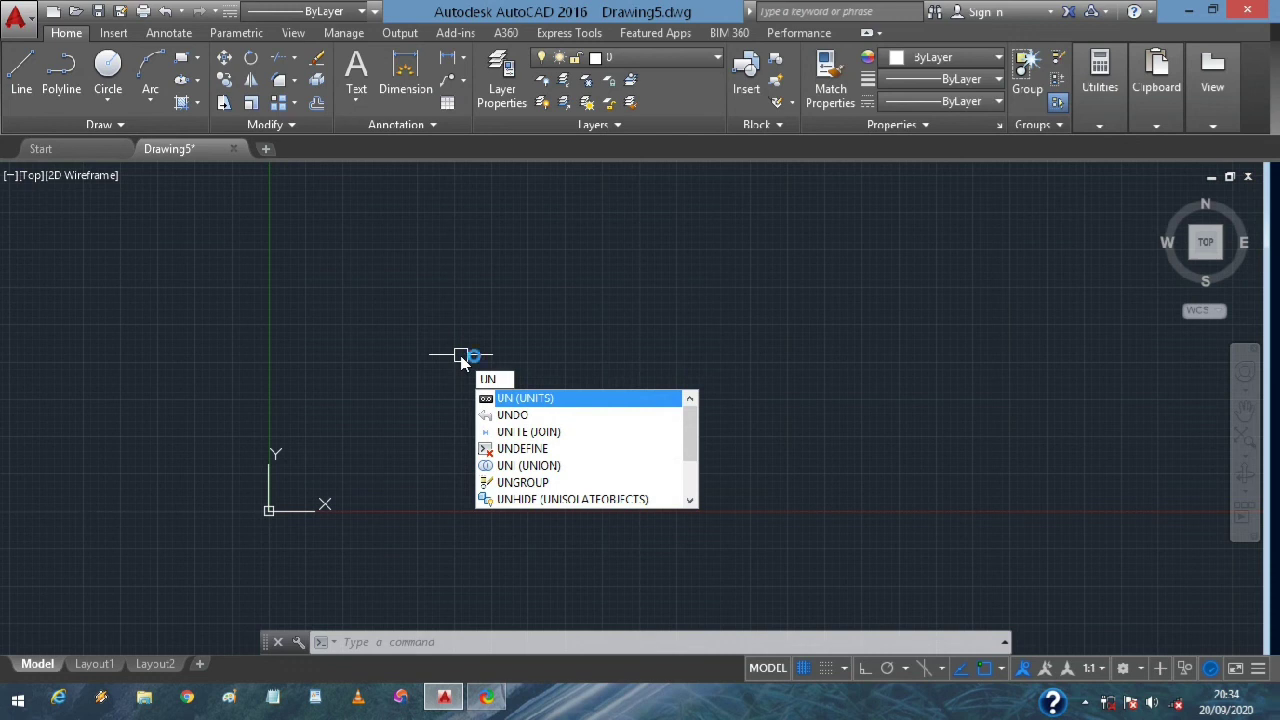
{"action": "key", "text": "Return"}
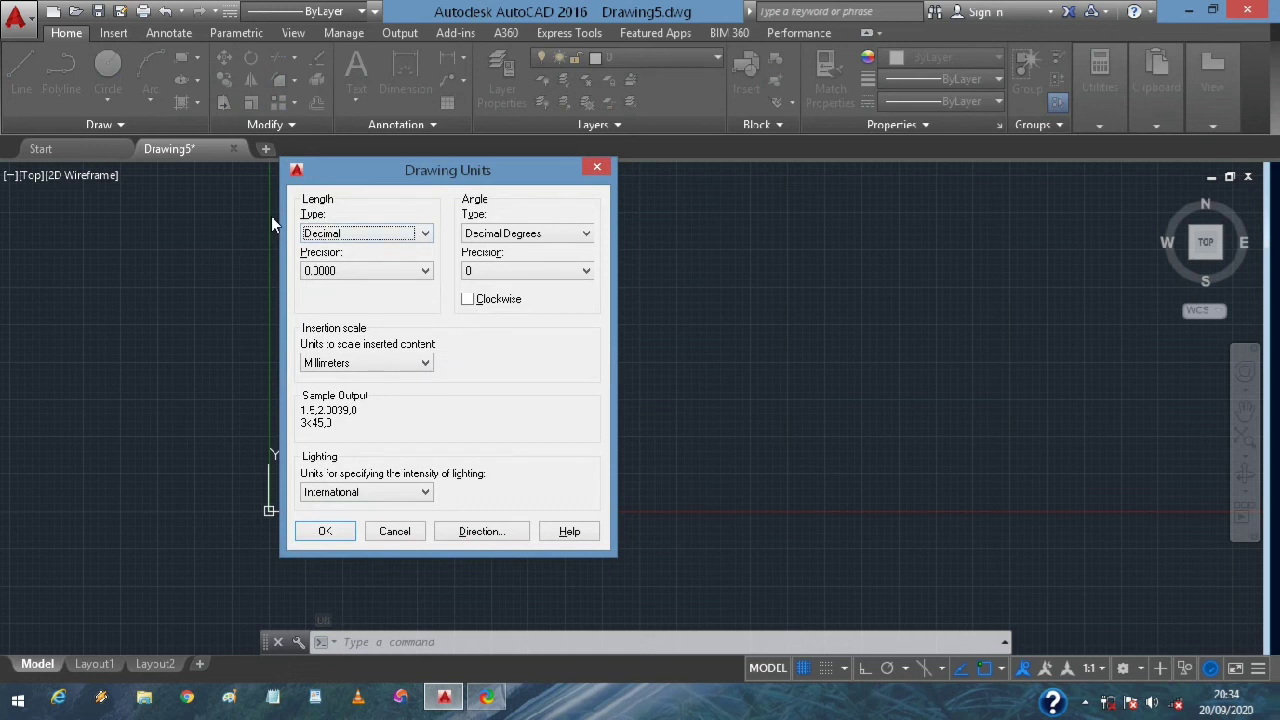
{"action": "left_click", "coordinate": [425, 236]}
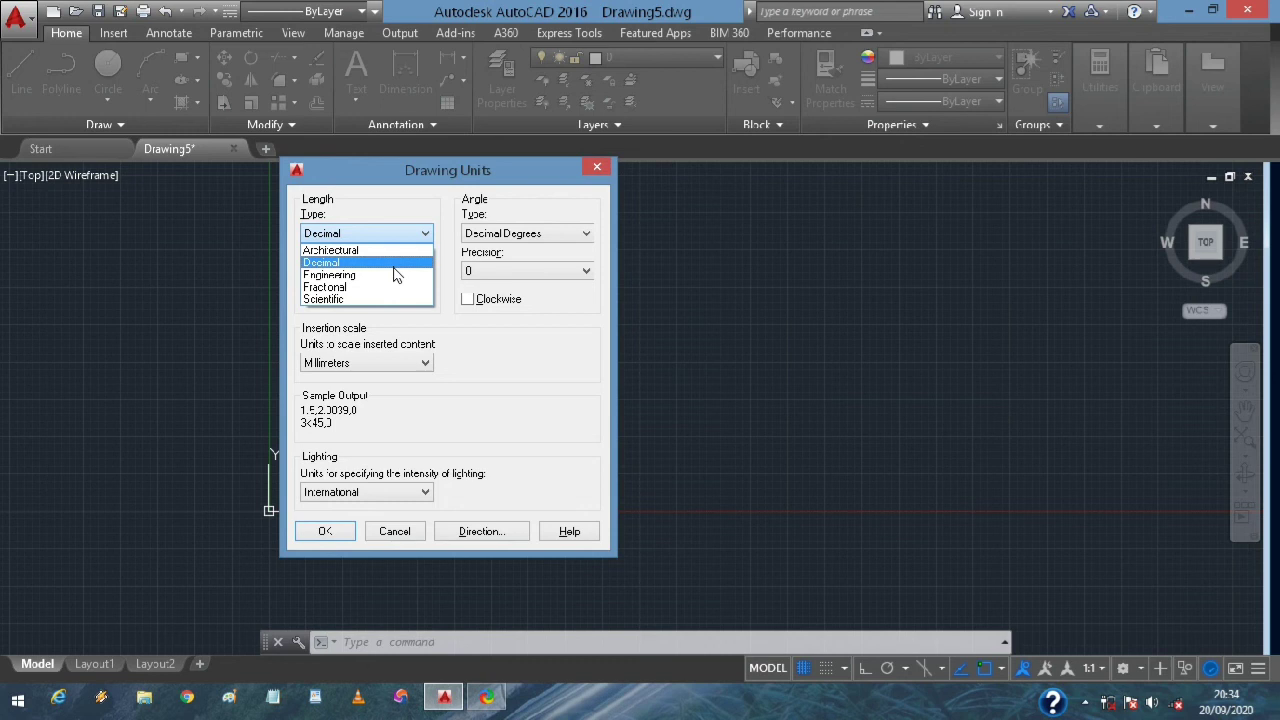
{"action": "left_click", "coordinate": [394, 265]}
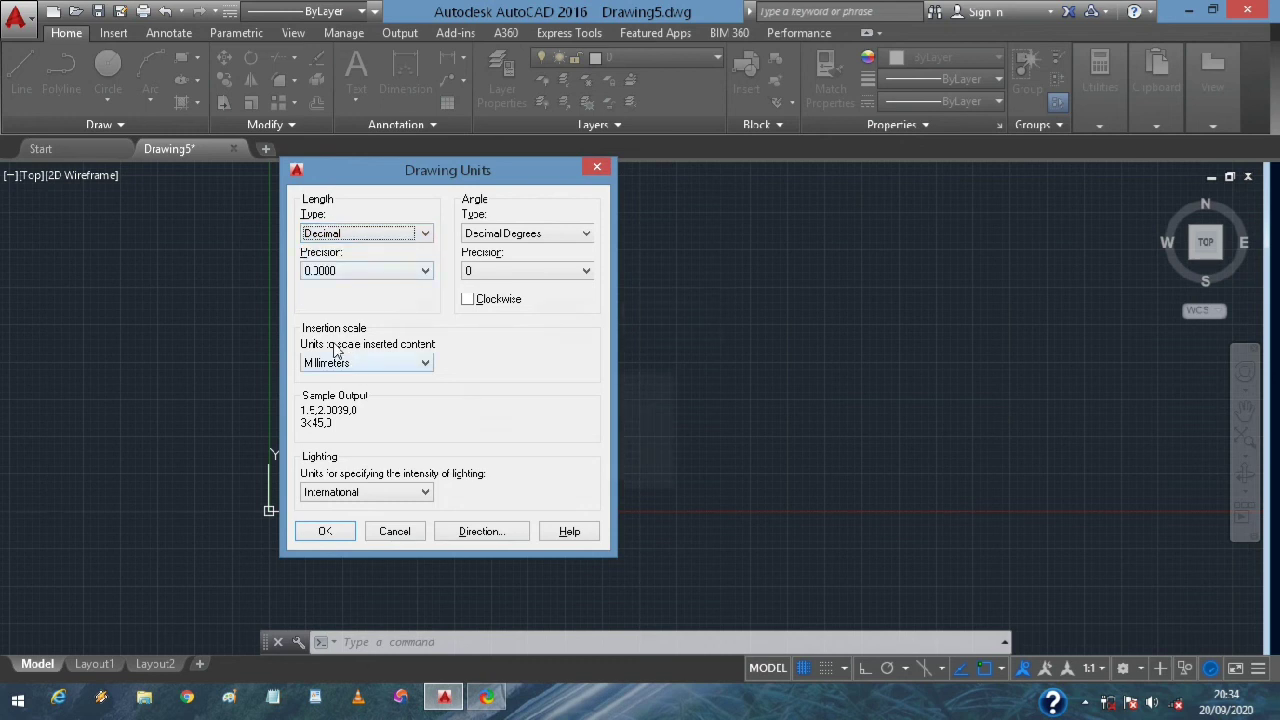
{"action": "left_click", "coordinate": [336, 280]}
{"action": "left_click", "coordinate": [338, 311]}
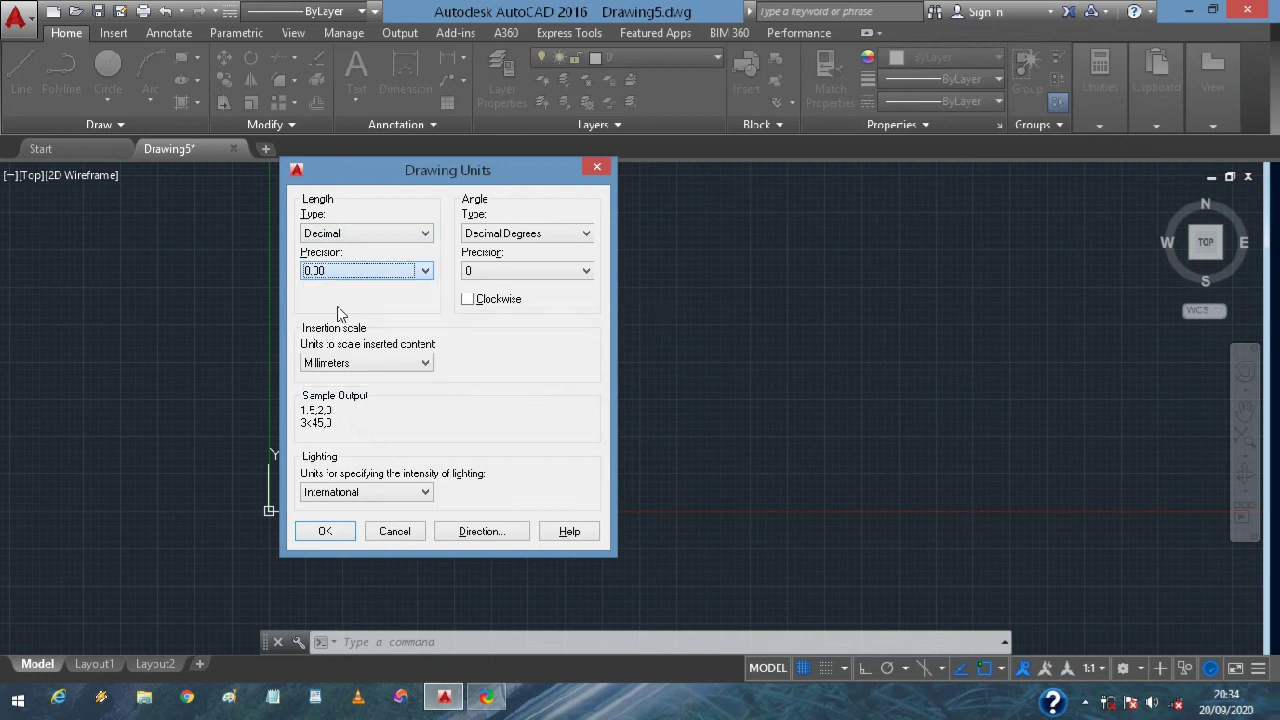
{"action": "left_click", "coordinate": [351, 272]}
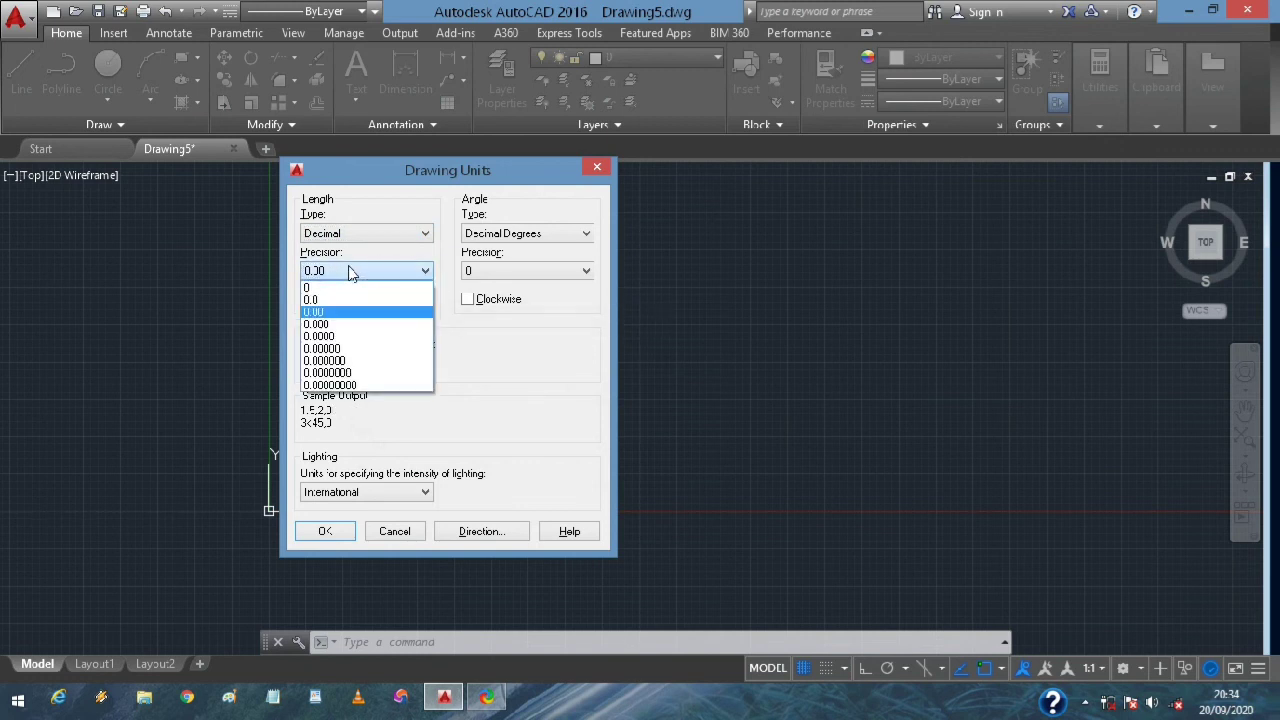
{"action": "left_click", "coordinate": [322, 316]}
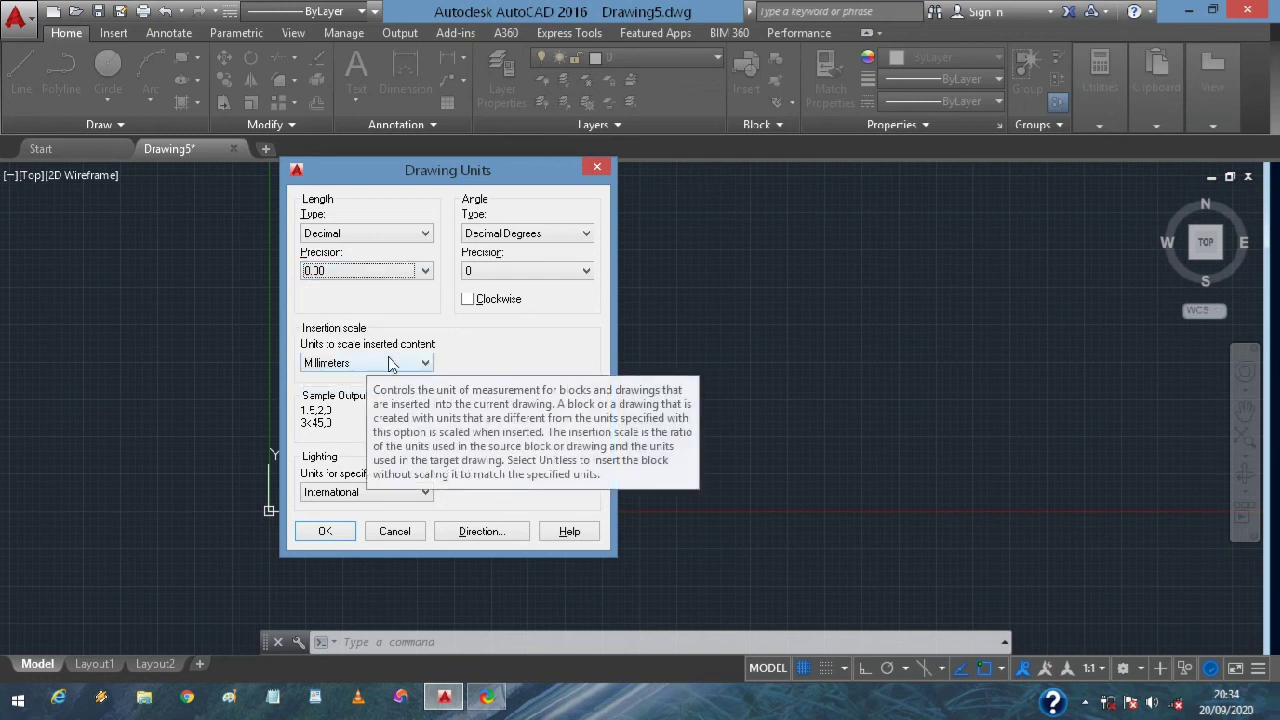
Set the insertion scale to Millimeters, lighting to International and the angle type to Decimal Degrees, and apply the drawing units
{"action": "left_click", "coordinate": [351, 364]}
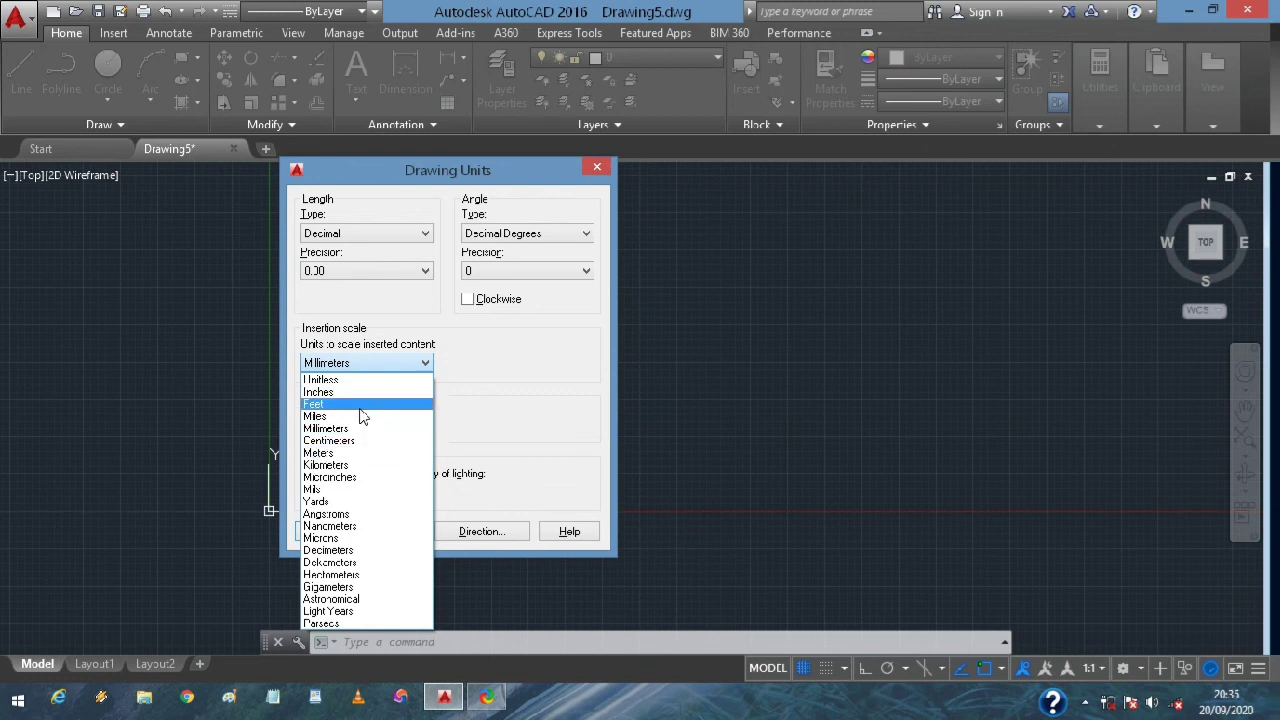
{"action": "left_click", "coordinate": [365, 427]}
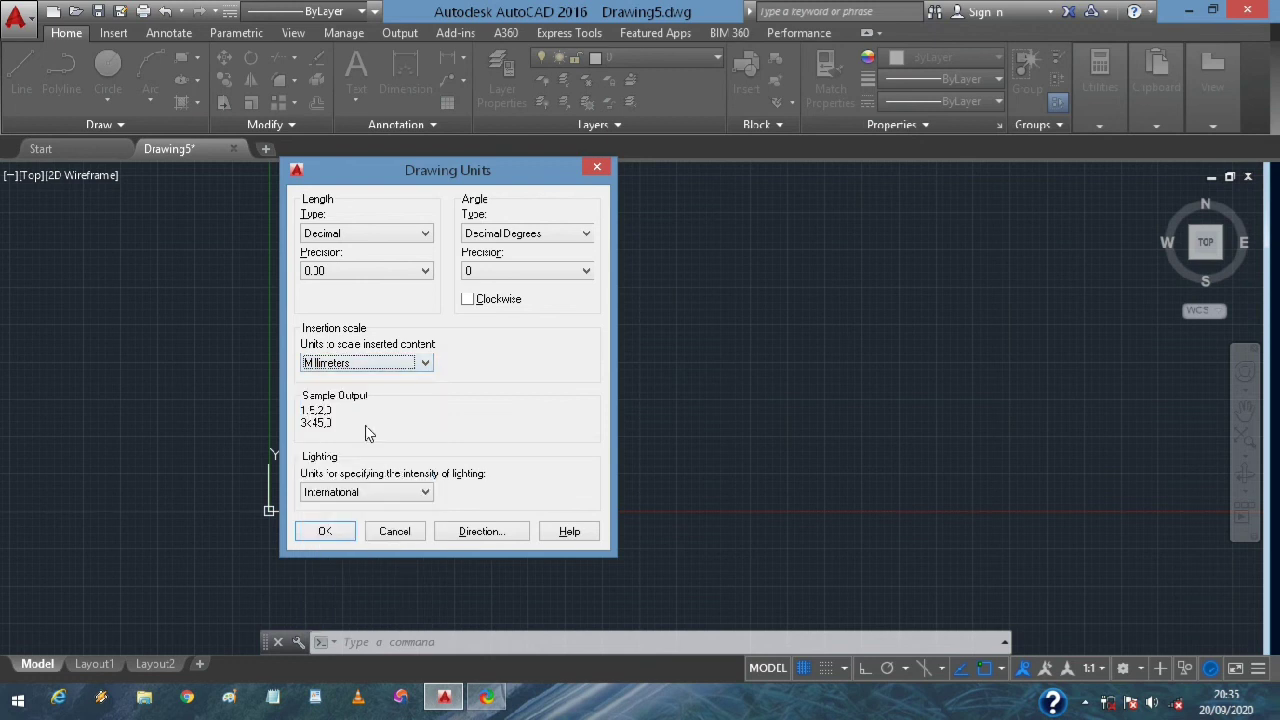
{"action": "left_click", "coordinate": [383, 497]}
{"action": "left_click", "coordinate": [397, 508]}
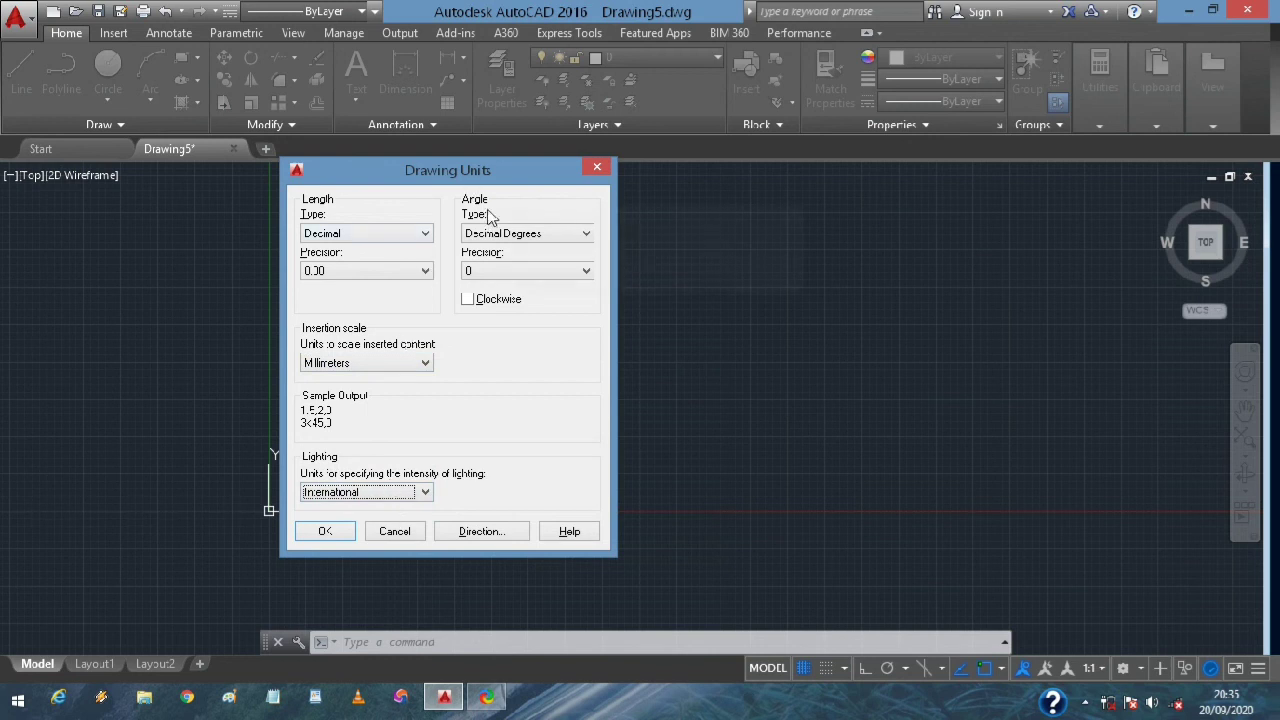
{"action": "left_click", "coordinate": [521, 240]}
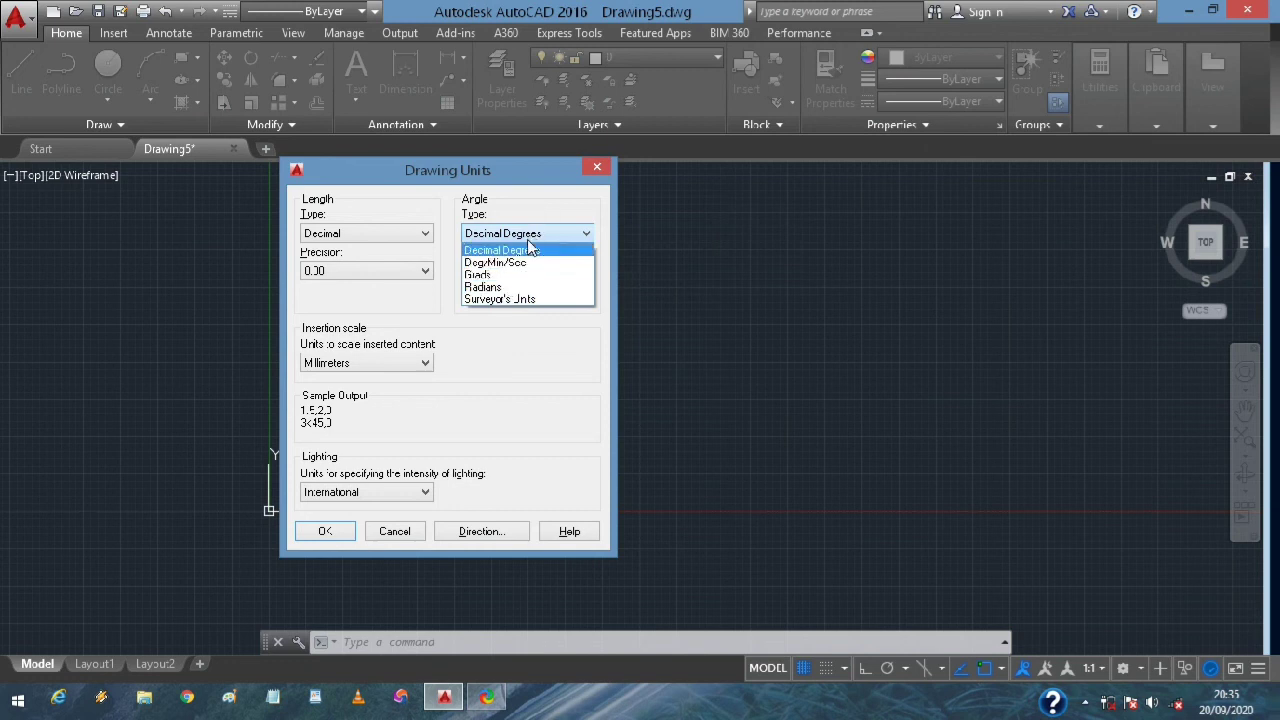
{"action": "left_click", "coordinate": [533, 252]}
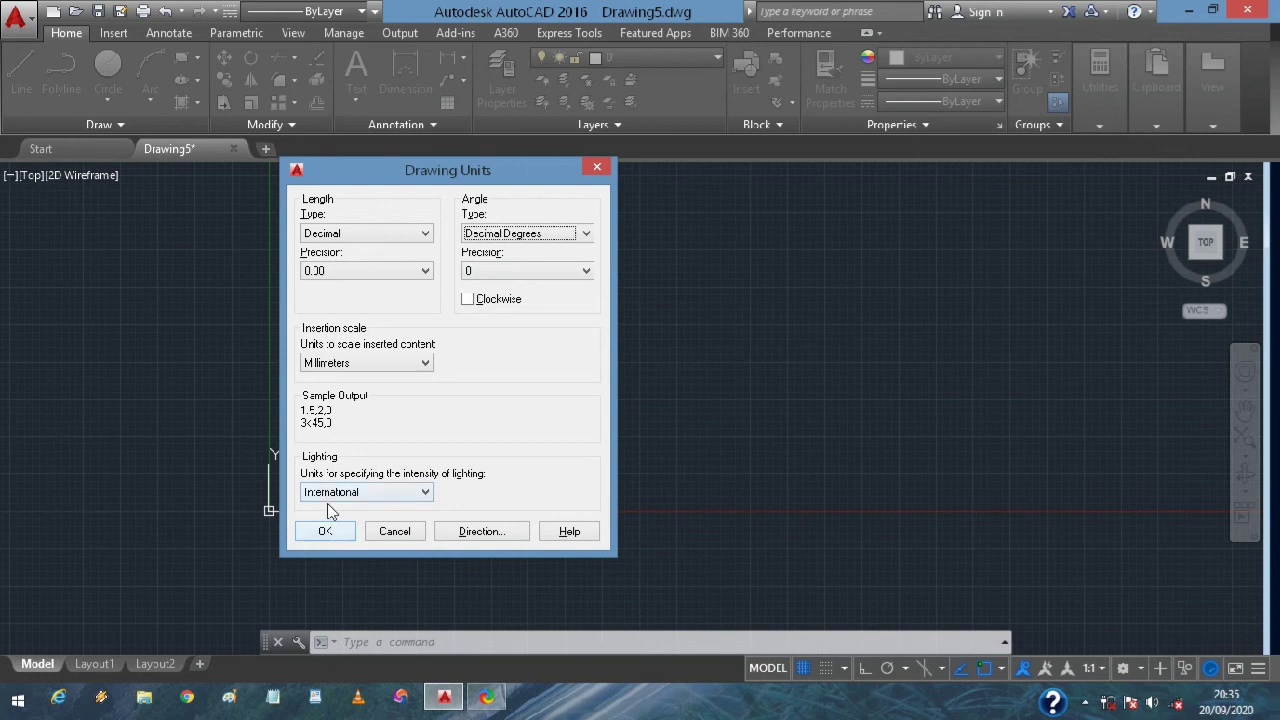
{"action": "left_click", "coordinate": [343, 531]}
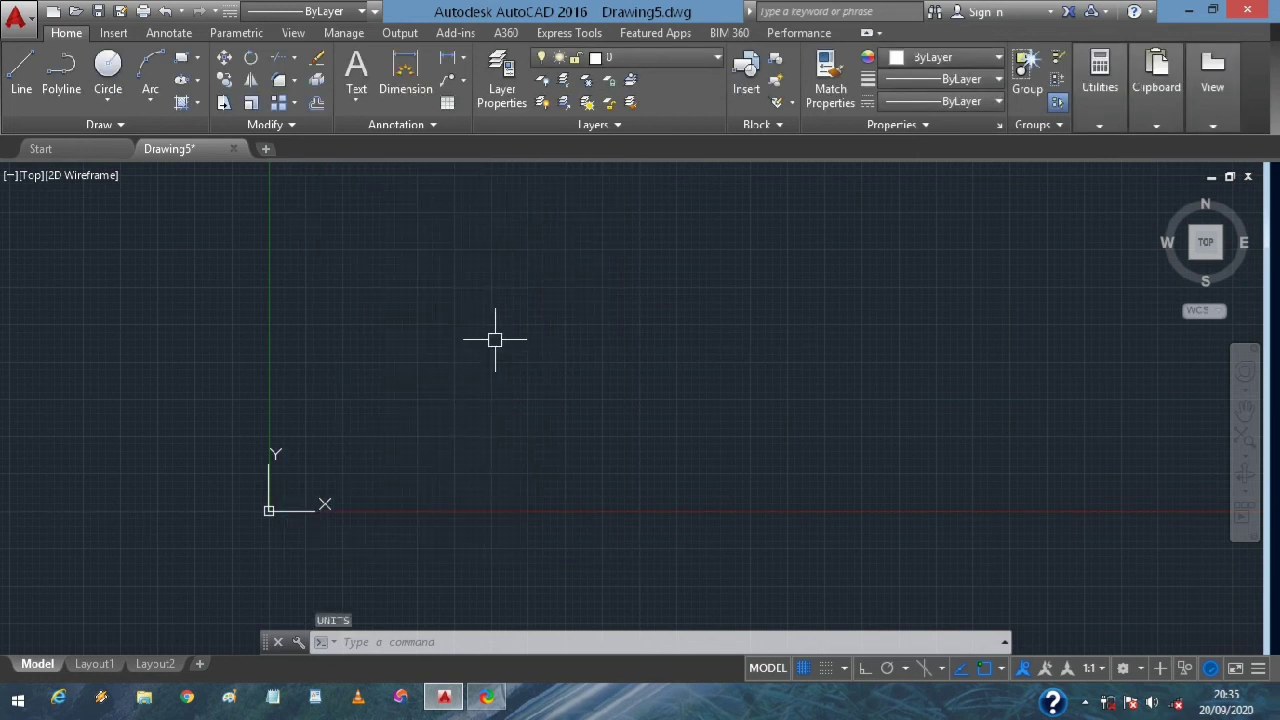
Draw a single sloping line rising to the right, above and to the right of the origin
{"action": "scroll", "coordinate": [495, 340], "scroll_direction": "down", "scroll_amount": 1}
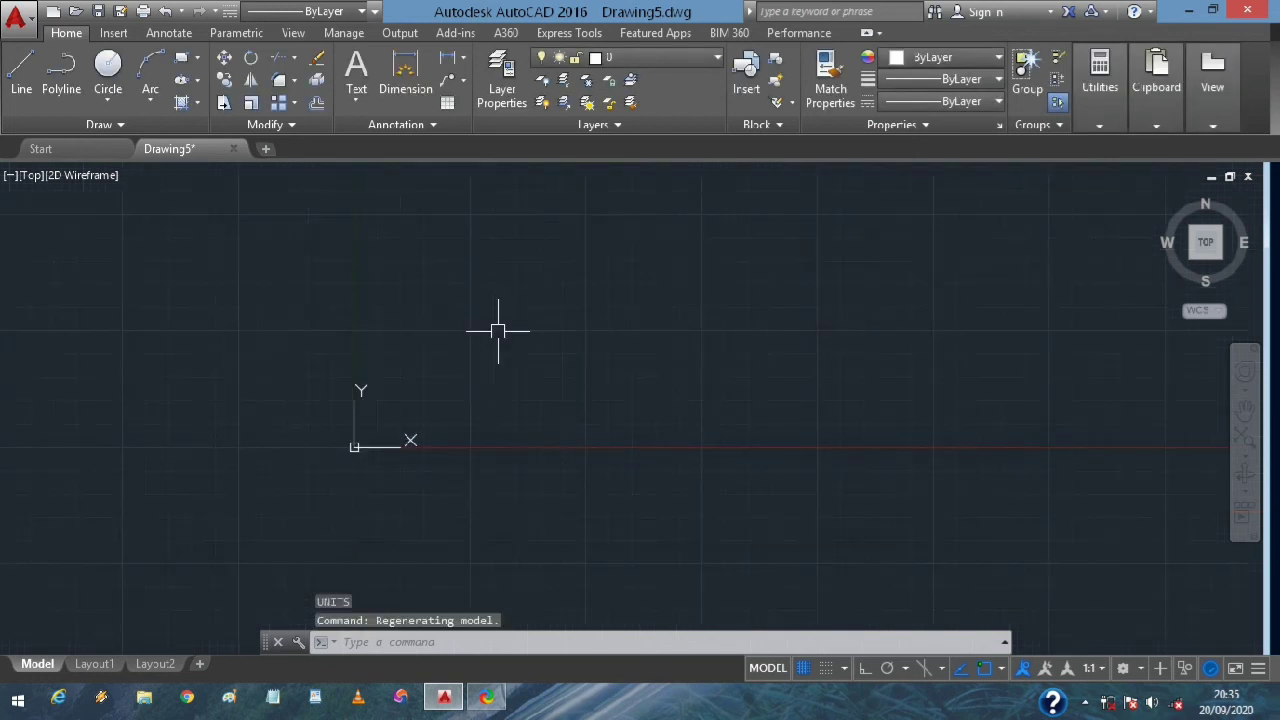
{"action": "scroll", "coordinate": [520, 306], "scroll_direction": "down", "scroll_amount": 1}
{"action": "middle_click_drag", "start_coordinate": [563, 283], "coordinate": [318, 386]}
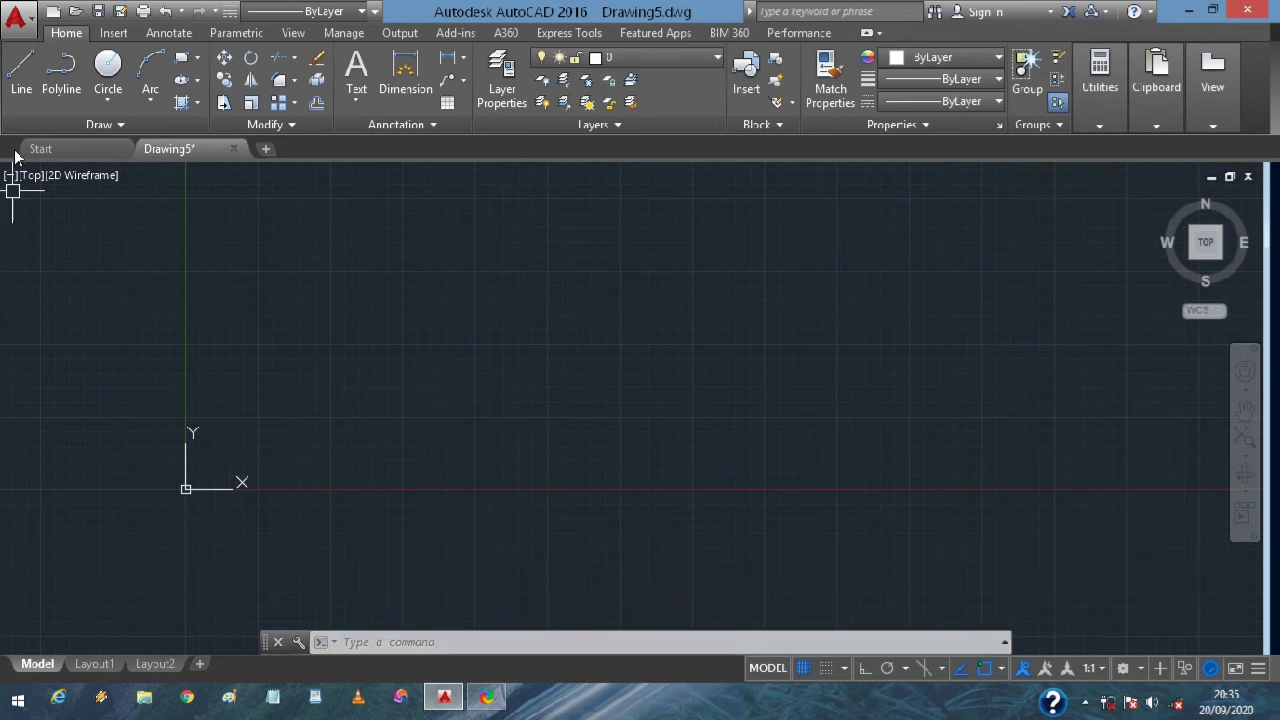
{"action": "left_click", "coordinate": [20, 89]}
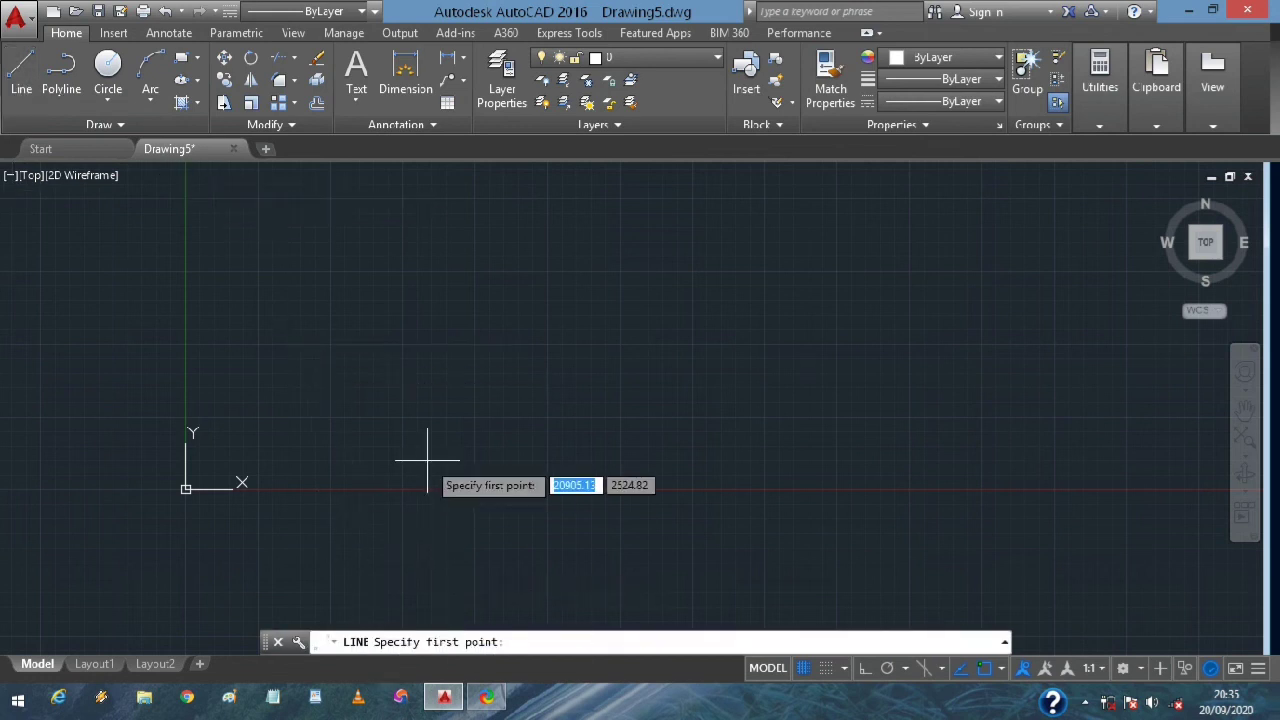
{"action": "left_click", "coordinate": [400, 379]}
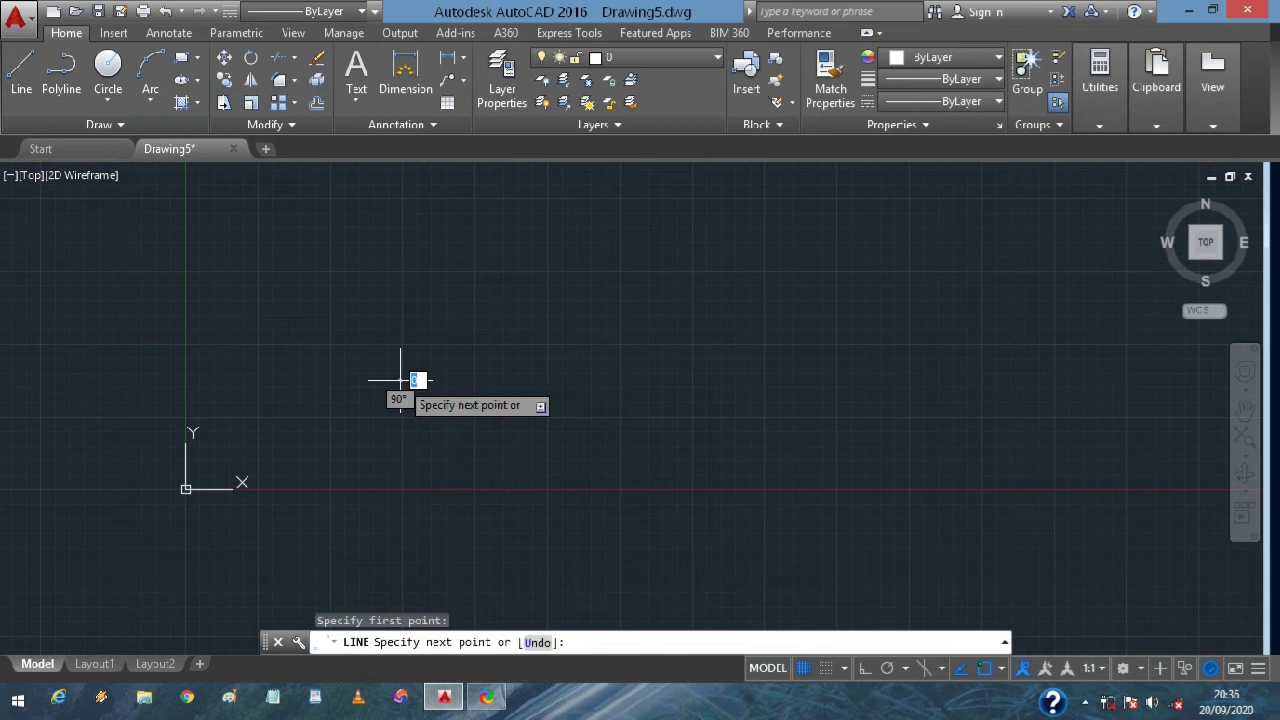
{"action": "left_click", "coordinate": [825, 290]}
{"action": "key", "text": "Escape"}
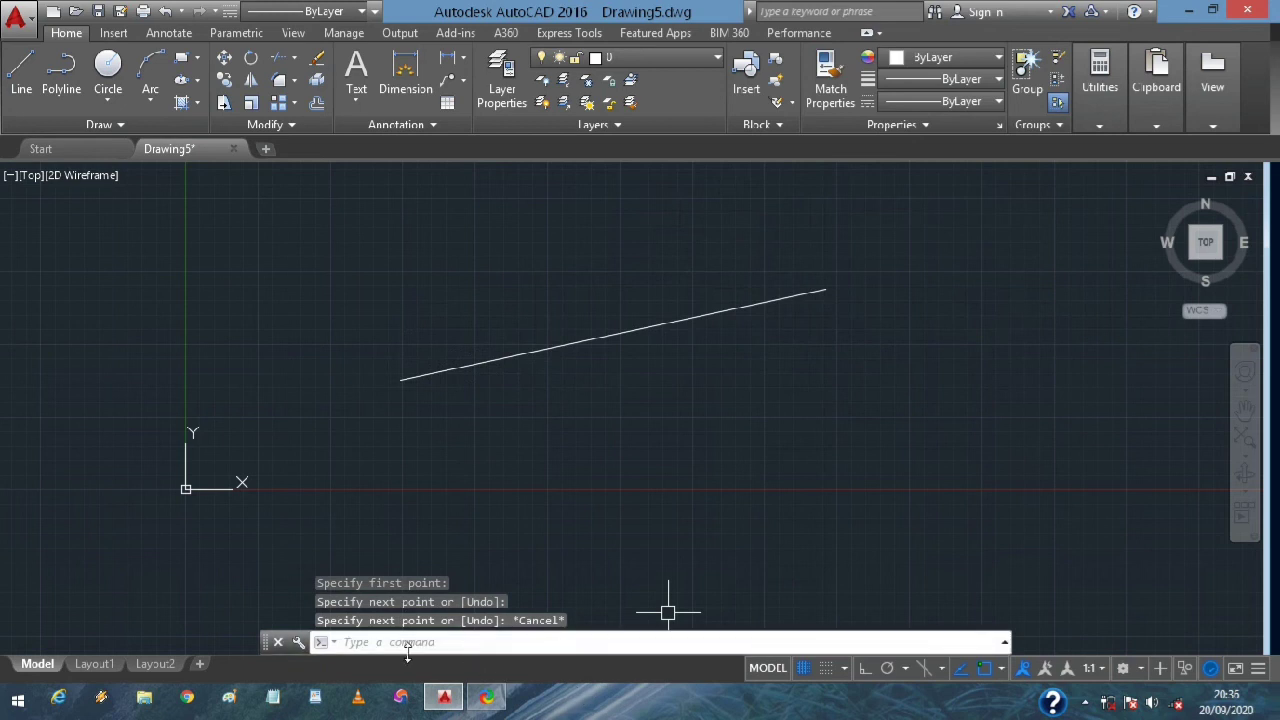
Draw a circle centred below the sloping line, large enough to cross it
{"action": "left_click", "coordinate": [108, 66]}
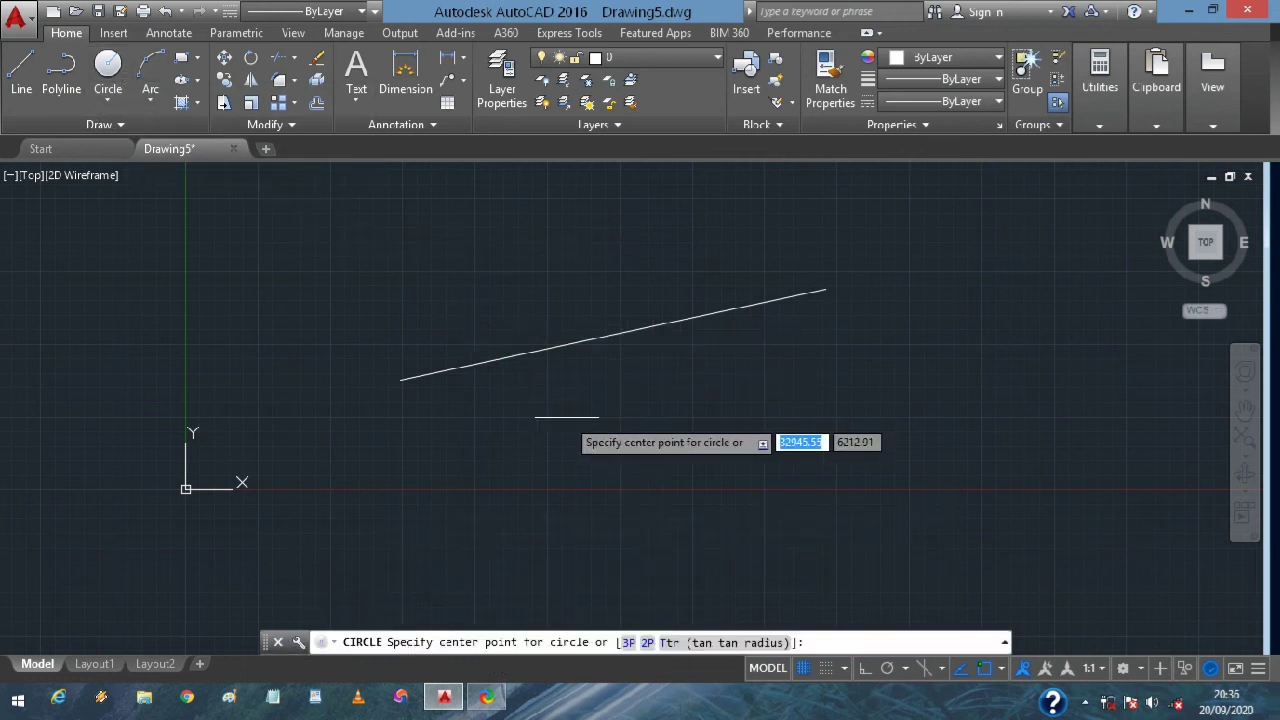
{"action": "left_click", "coordinate": [567, 416]}
{"action": "left_click", "coordinate": [729, 421]}
{"action": "key", "text": "Escape"}
Erase all the practice geometry to leave the drawing area empty
{"action": "mouse_move", "coordinate": [807, 461]}
{"action": "left_mouse_down"}
{"action": "mouse_move", "coordinate": [575, 272]}
{"action": "mouse_move", "coordinate": [508, 360]}
{"action": "left_mouse_up"}
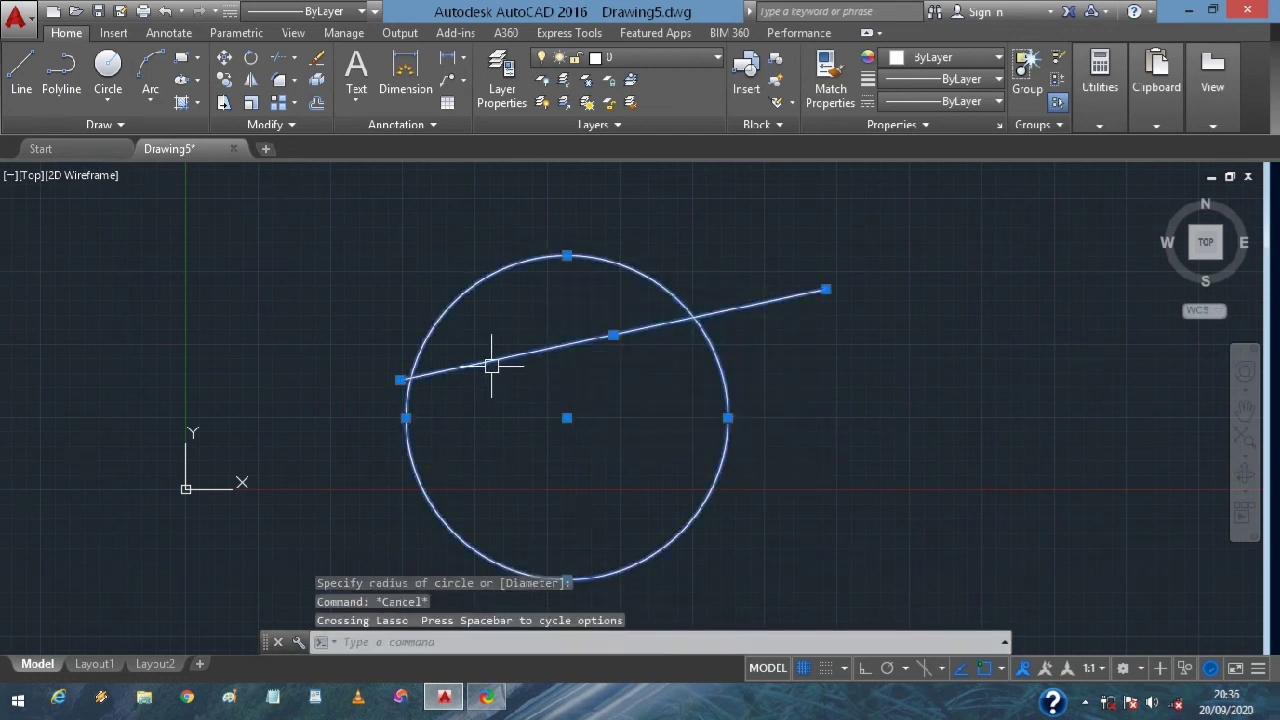
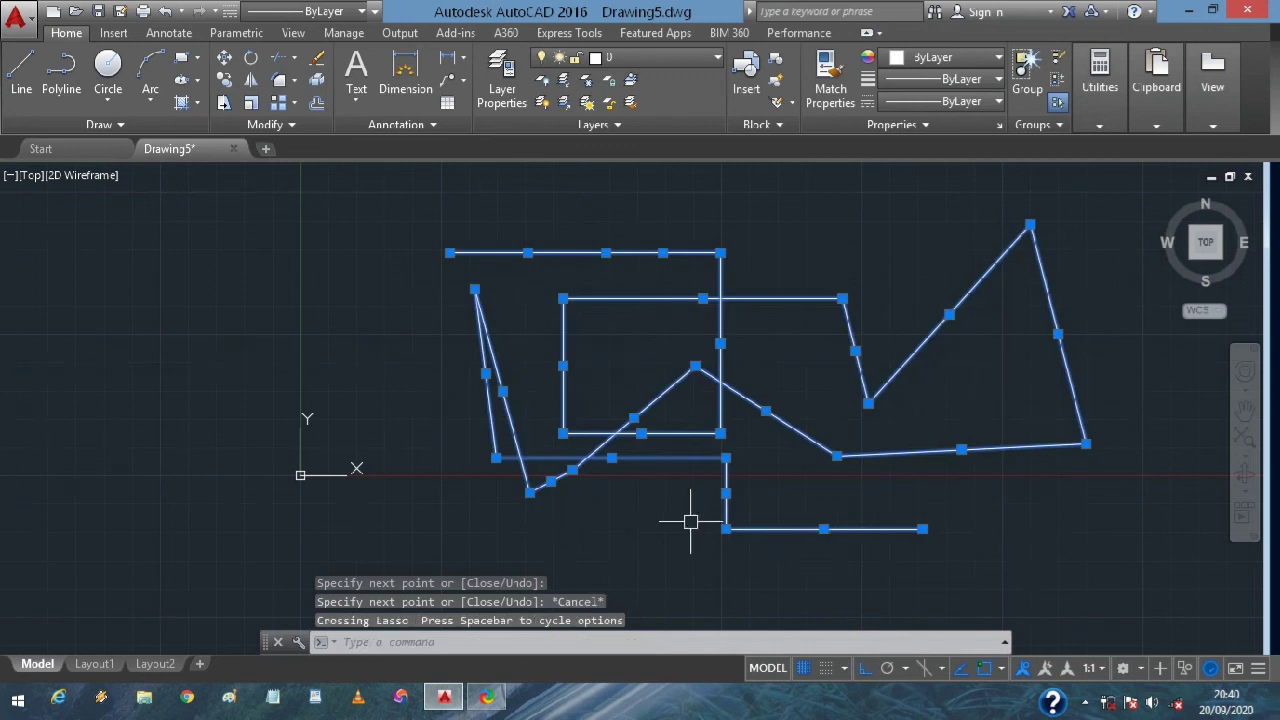
{"action": "key", "text": "Delete"}
{"action": "mouse_move", "coordinate": [649, 362]}
{"action": "middle_mouse_down"}
{"action": "mouse_move", "coordinate": [366, 397]}
{"action": "mouse_move", "coordinate": [337, 363]}
{"action": "middle_mouse_up"}
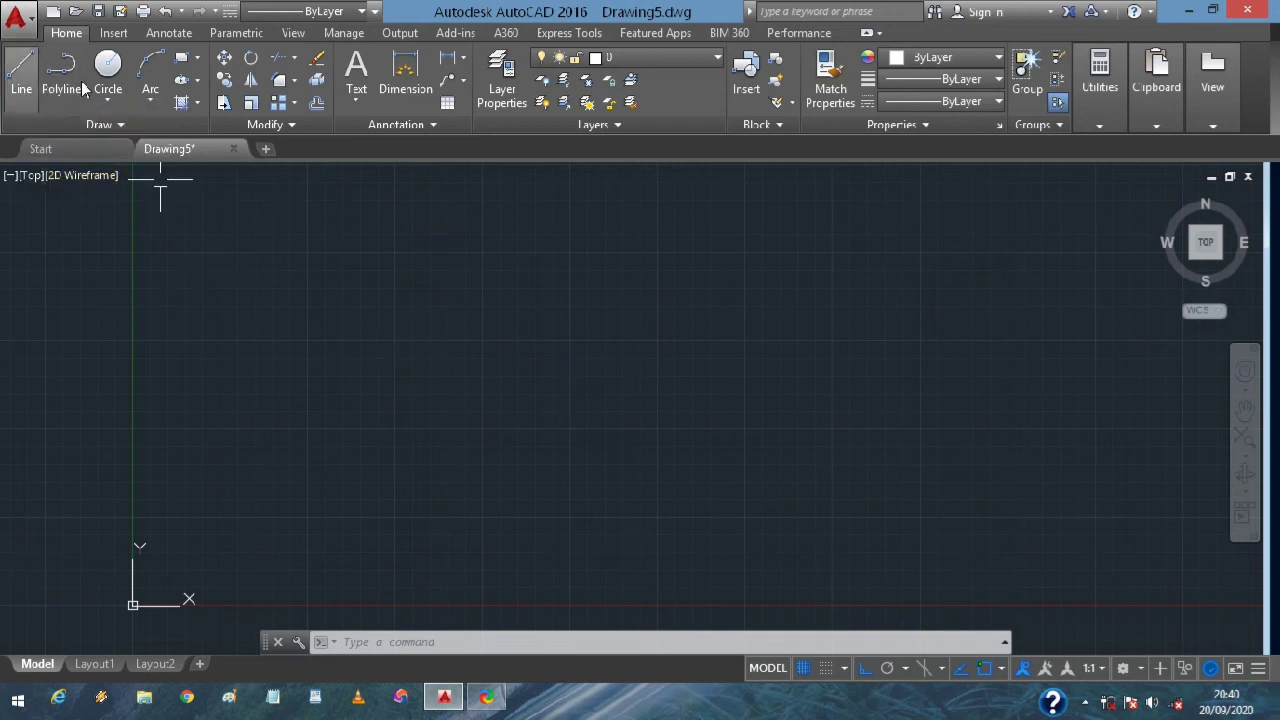
Draw a horizontal line with a short vertical segment going down from its right end
{"action": "left_click", "coordinate": [21, 70]}
{"action": "left_click", "coordinate": [543, 357]}
{"action": "left_click", "coordinate": [777, 357]}
{"action": "left_click", "coordinate": [778, 357]}
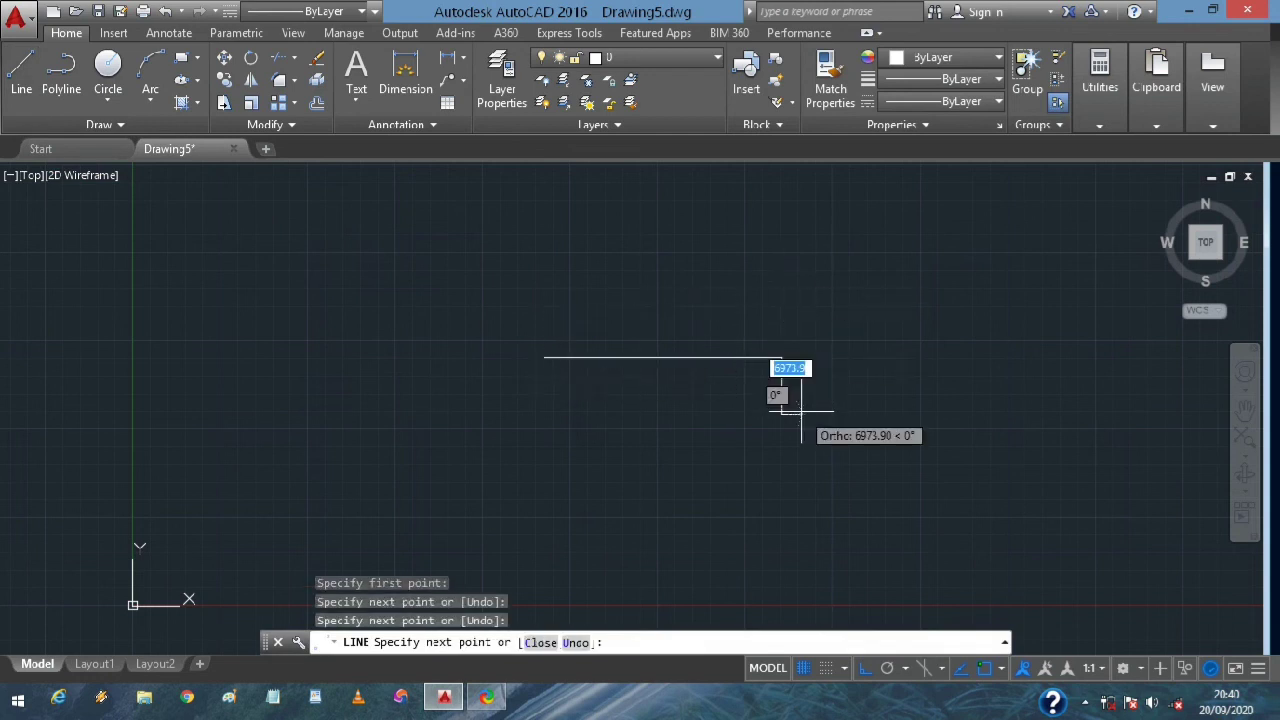
{"action": "key", "text": "Escape"}
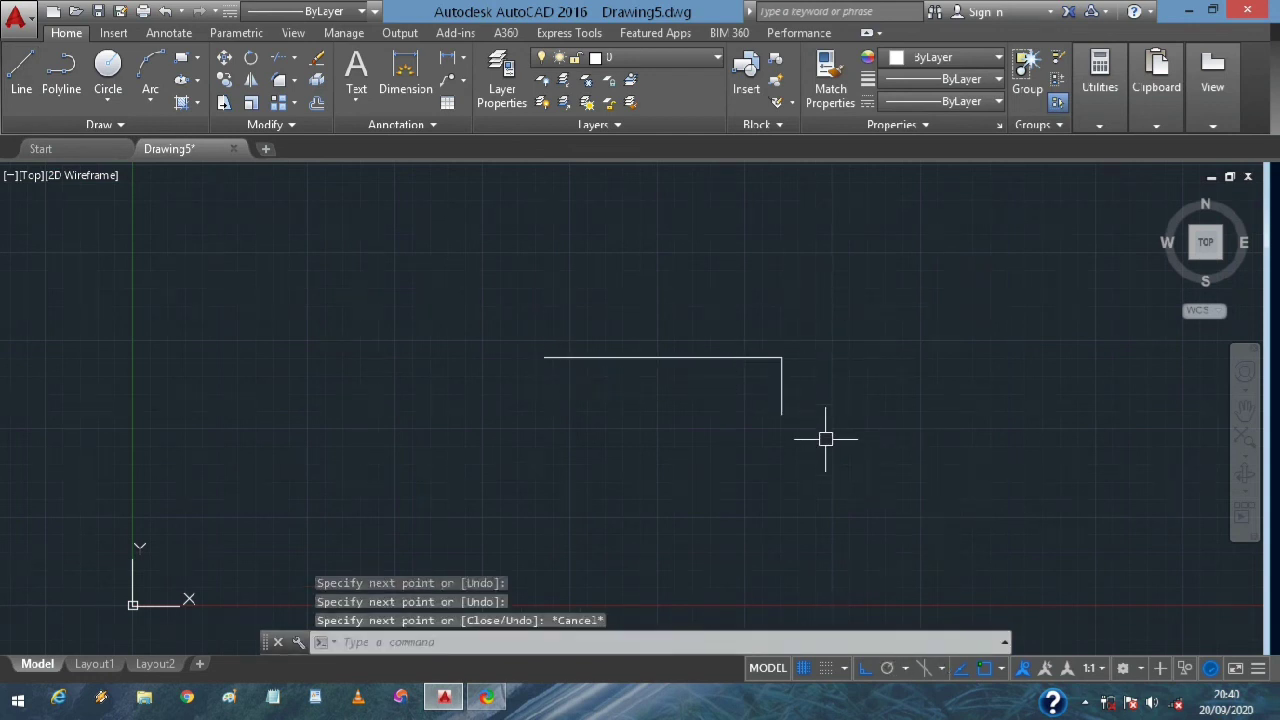
Draw connected lines from the horizontal line's left end: down, right, and diagonally back up to meet the horizontal line
{"action": "left_click", "coordinate": [21, 70]}
{"action": "left_click", "coordinate": [543, 357]}
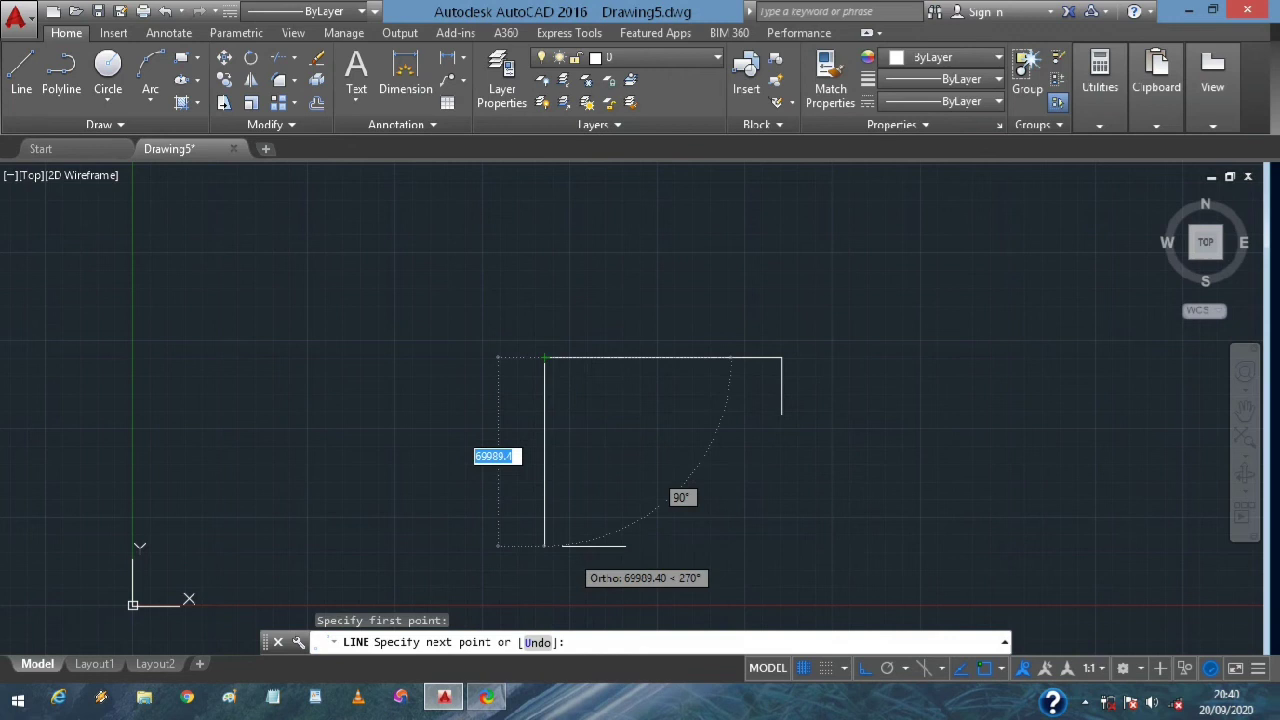
{"action": "left_click", "coordinate": [543, 497]}
{"action": "left_click", "coordinate": [683, 497]}
{"action": "left_click", "coordinate": [615, 357]}
Continue the chain up, left, down and right around a rectangle, diagonally up to the sloping line, and right past the short vertical segment
{"action": "left_click", "coordinate": [615, 277]}
{"action": "left_click", "coordinate": [458, 277]}
{"action": "left_click", "coordinate": [458, 425]}
{"action": "left_click", "coordinate": [555, 425]}
{"action": "left_click", "coordinate": [632, 392]}
{"action": "left_click", "coordinate": [831, 390]}
{"action": "key", "text": "Escape"}
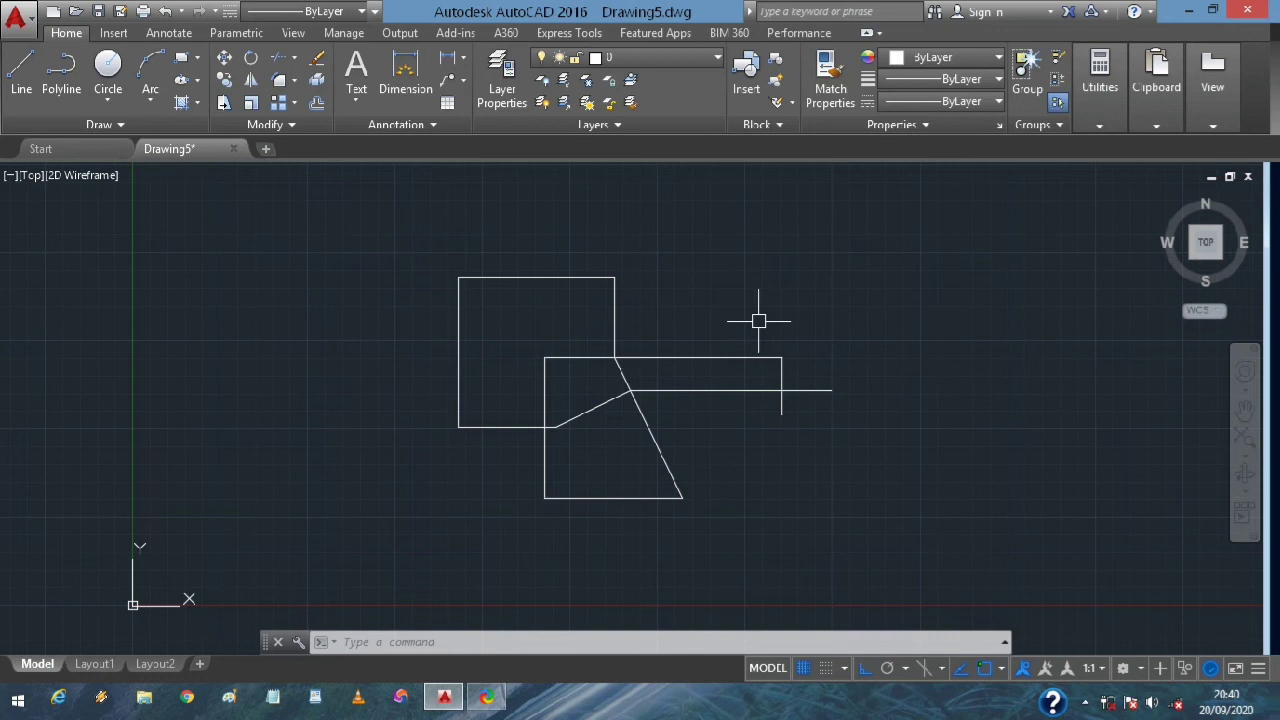
Draw a separate orthogonal line chain above the right end: a short horizontal, a vertical down, and a long horizontal crossing the short vertical
{"action": "type", "text": "l"}
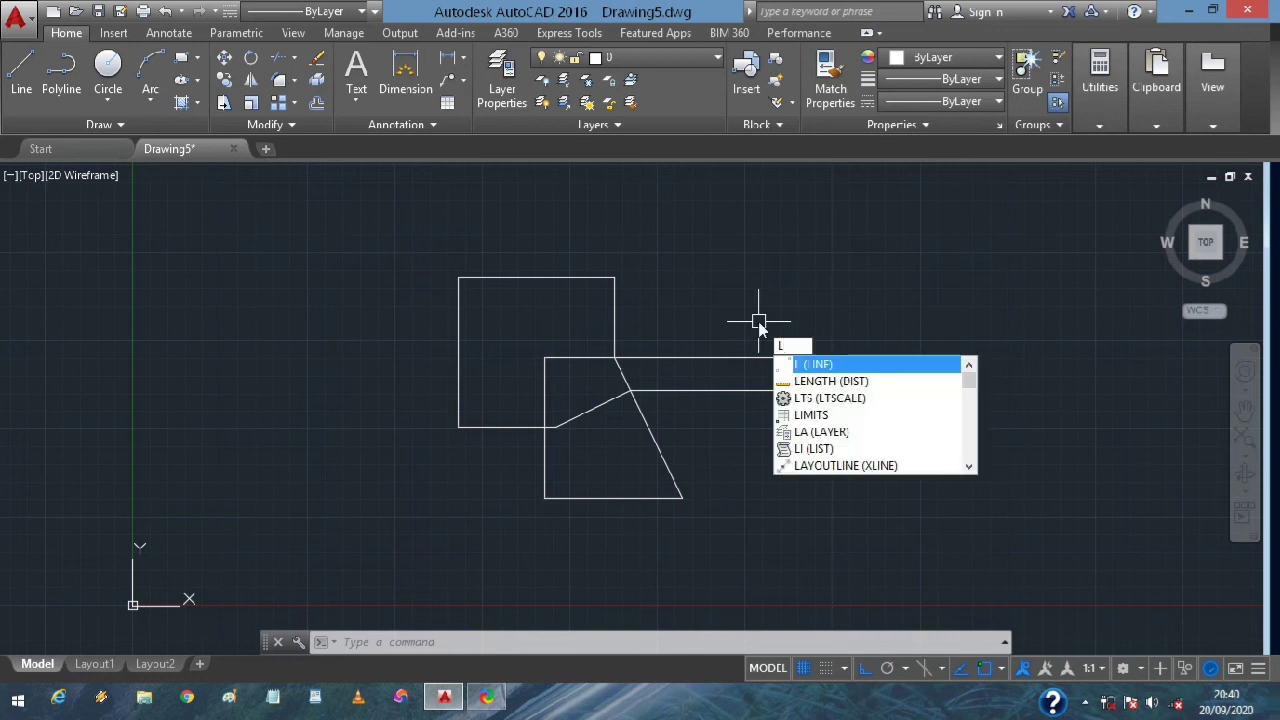
{"action": "key", "text": "Return"}
{"action": "left_click", "coordinate": [795, 295]}
{"action": "left_click", "coordinate": [873, 296]}
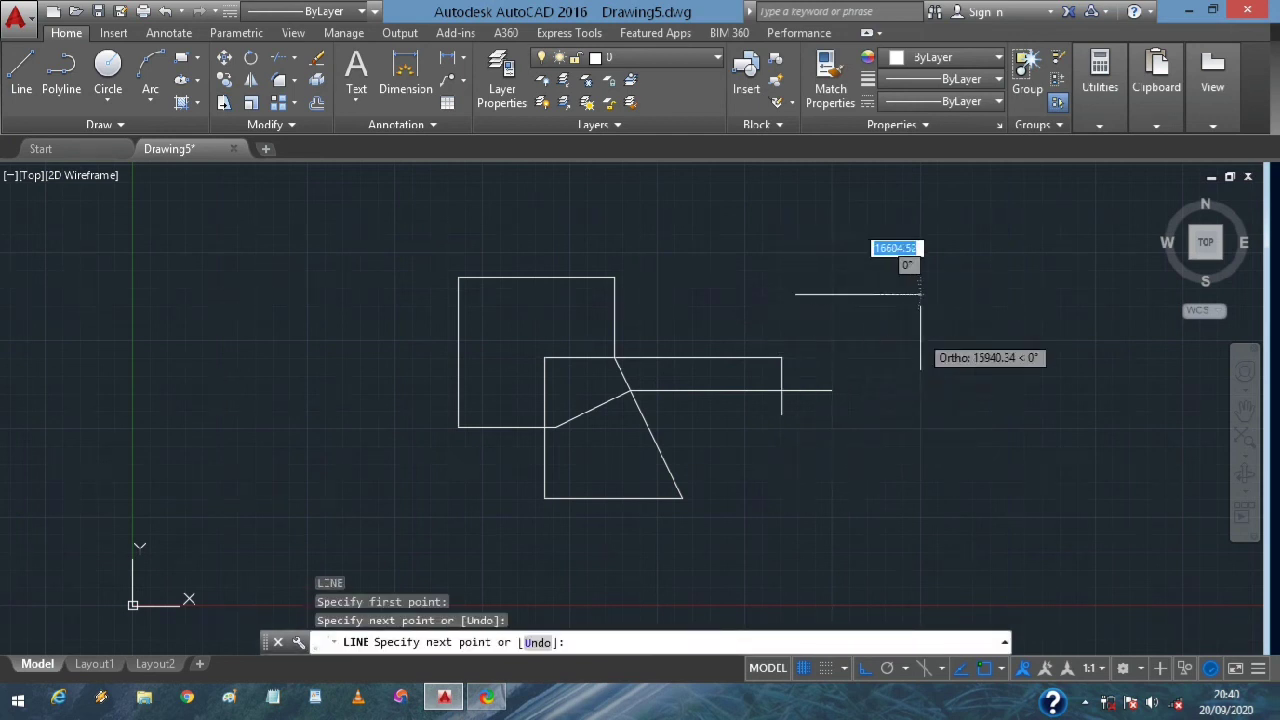
{"action": "left_click", "coordinate": [874, 375]}
{"action": "left_click", "coordinate": [758, 420]}
{"action": "left_click", "coordinate": [957, 450]}
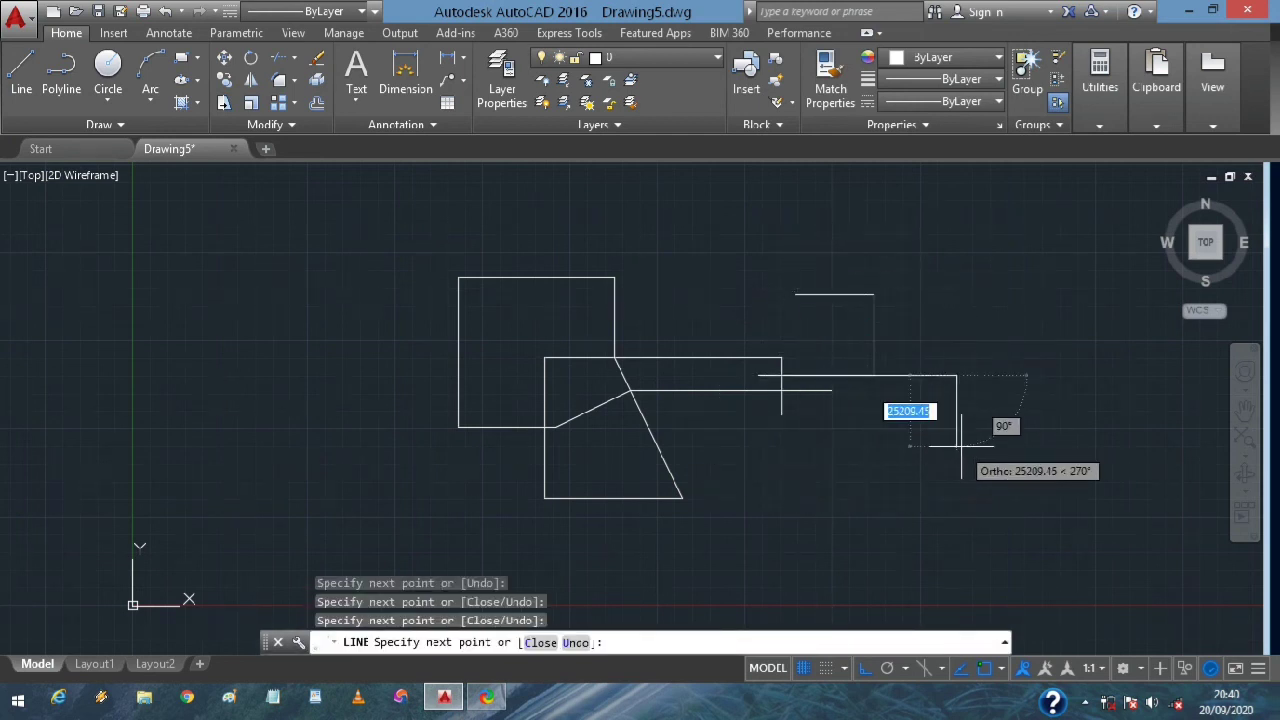
{"action": "key", "text": "Escape"}
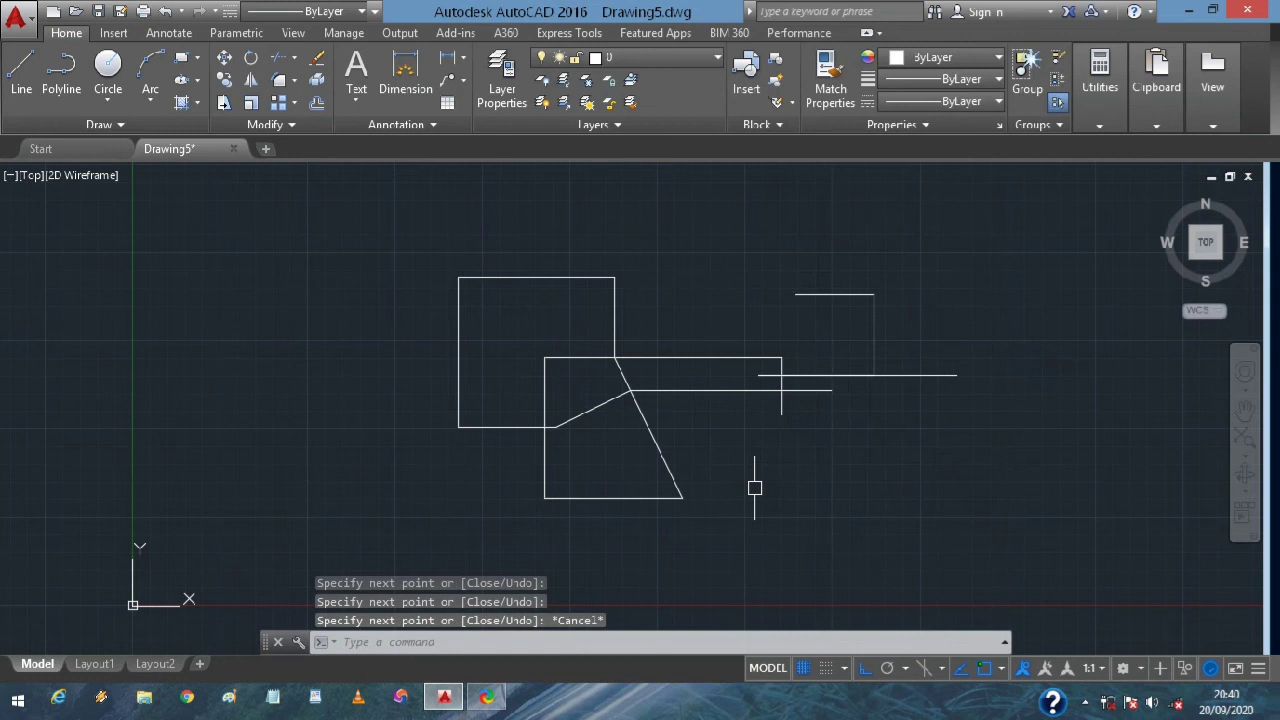
Draw an L-shaped line chain left of the existing shapes: a vertical segment down and a short horizontal one to the right
{"action": "type", "text": "L"}
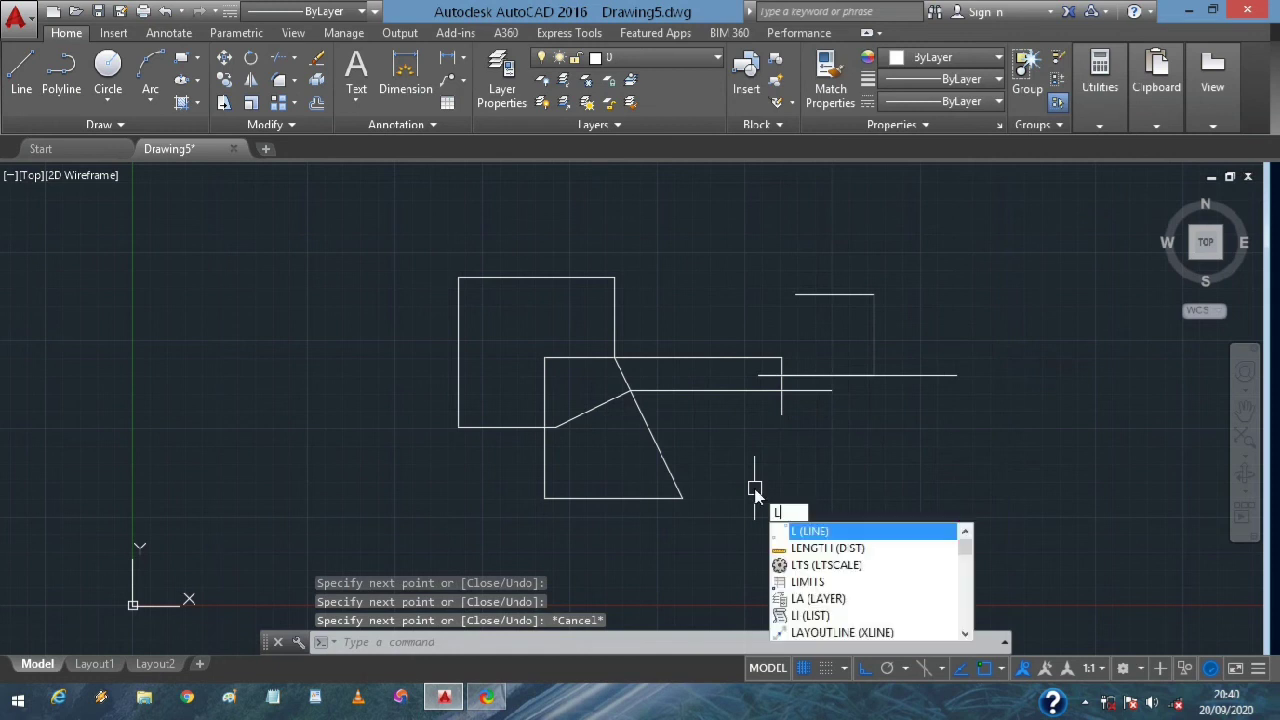
{"action": "key", "text": "Return"}
{"action": "key", "text": "Escape"}
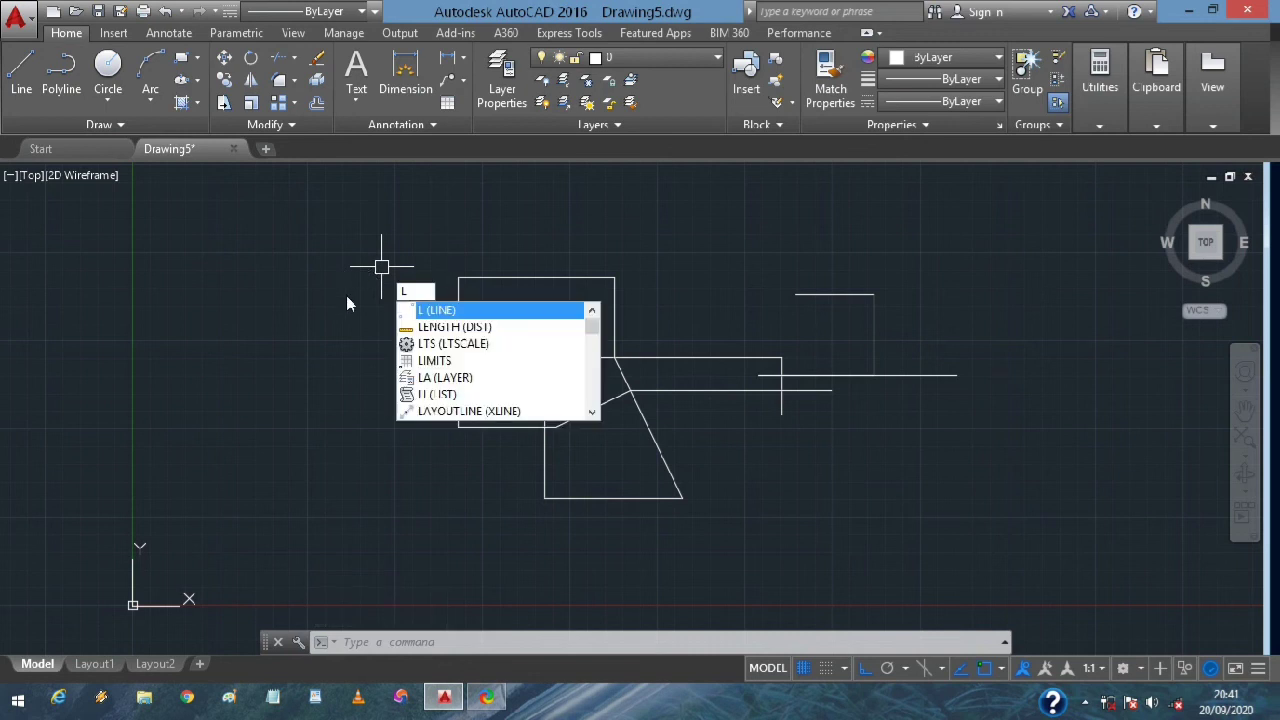
{"action": "key", "text": "Return"}
{"action": "left_click", "coordinate": [300, 330]}
{"action": "left_click", "coordinate": [369, 433]}
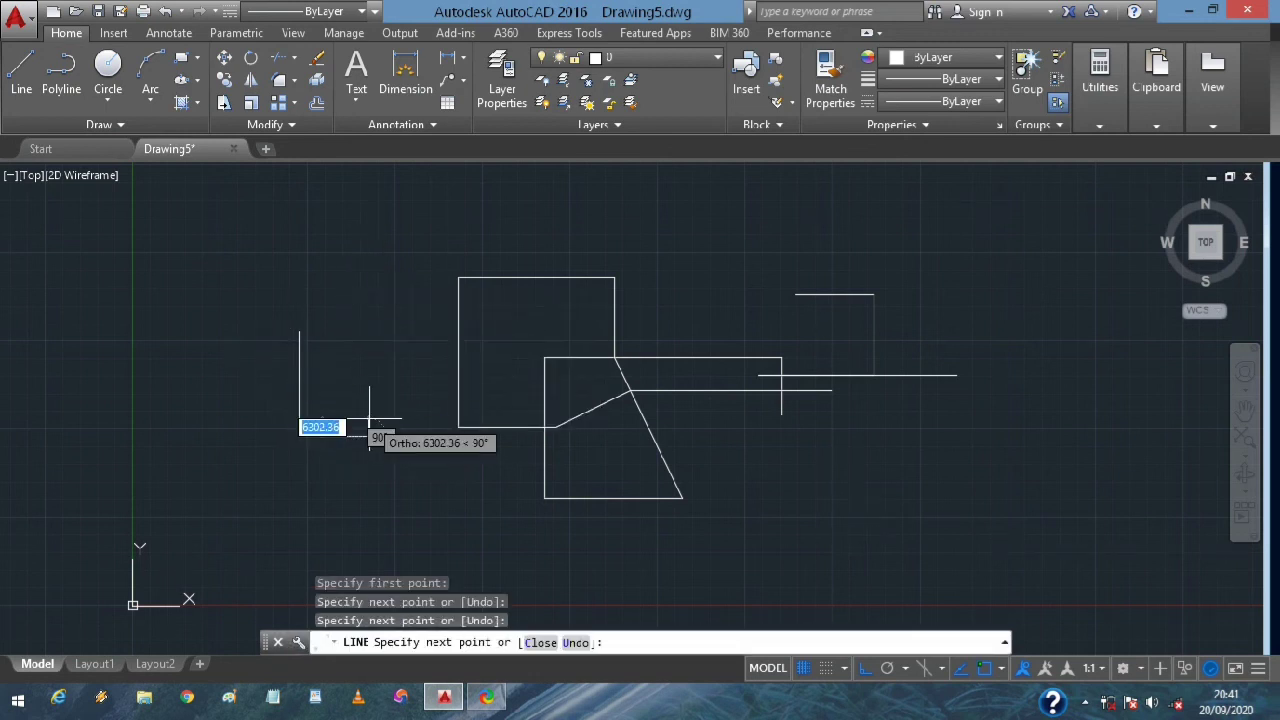
{"action": "key", "text": "Escape"}
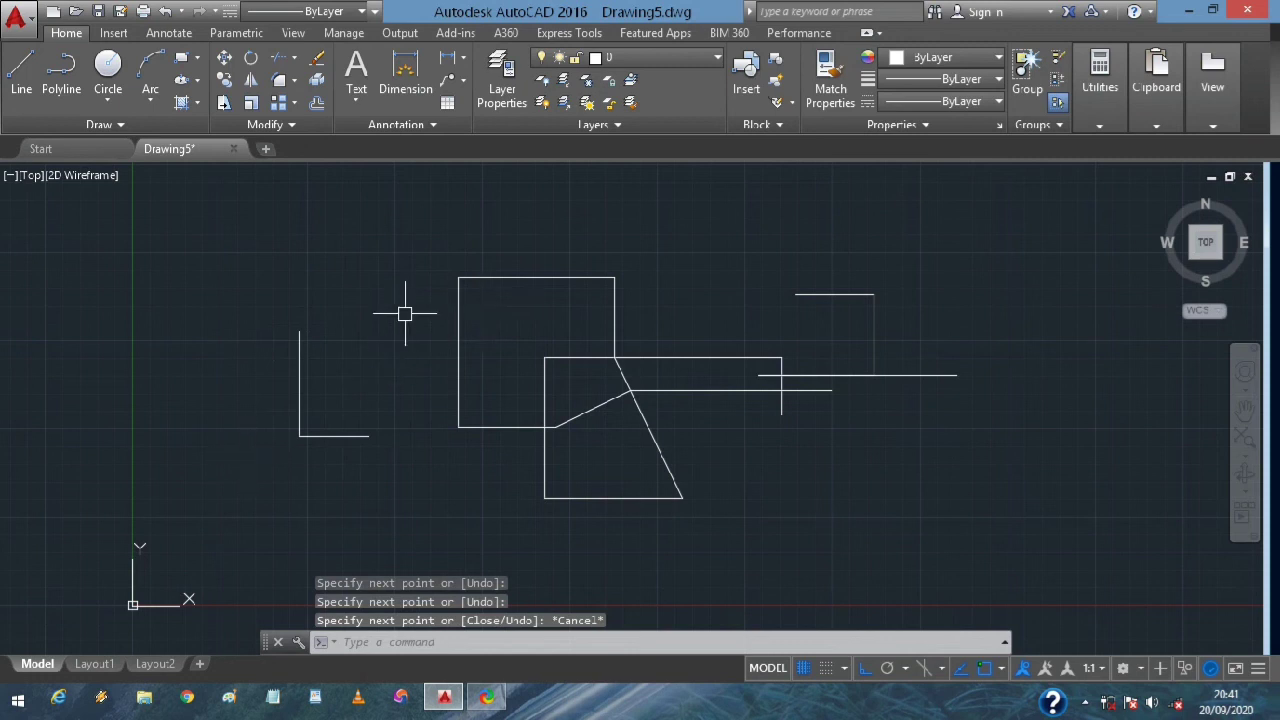
Draw a circle centred above the rectangle's upper-right corner, reaching down across the rectangle's right side
{"action": "type", "text": "c"}
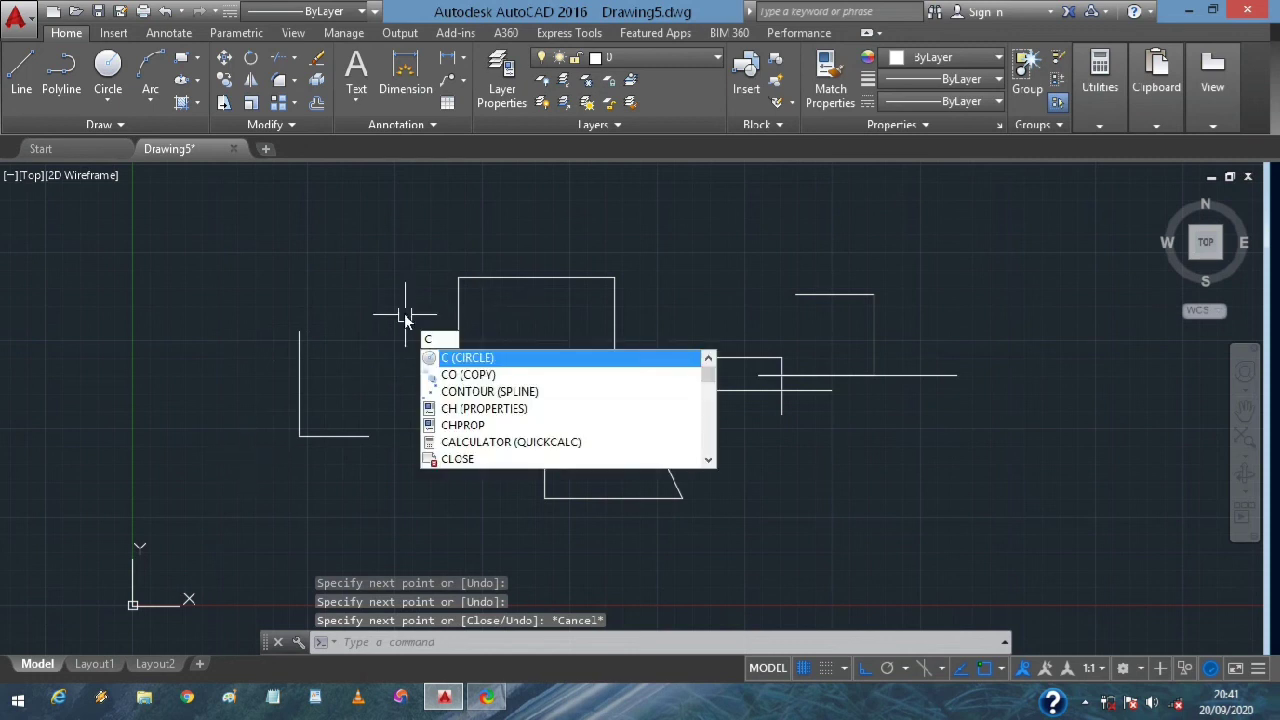
{"action": "key", "text": "Return"}
{"action": "left_click", "coordinate": [624, 227]}
{"action": "left_click", "coordinate": [614, 345]}
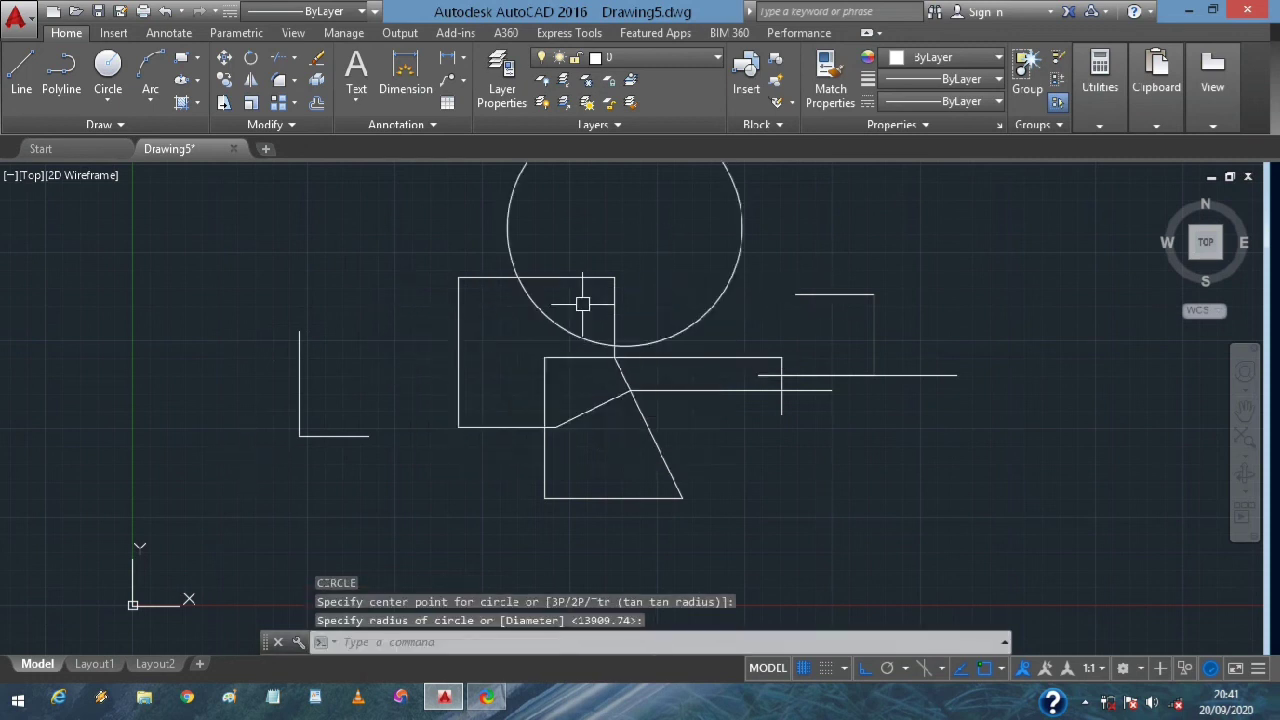
{"action": "key", "text": "Escape"}
Erase all the practice lines and the circle from the drawing, including the leftover lower horizontal line
{"action": "mouse_move", "coordinate": [986, 410]}
{"action": "left_mouse_down"}
{"action": "mouse_move", "coordinate": [788, 243]}
{"action": "mouse_move", "coordinate": [233, 425]}
{"action": "mouse_move", "coordinate": [710, 497]}
{"action": "left_mouse_up"}
{"action": "key", "text": "Delete"}
{"action": "left_click", "coordinate": [414, 451]}
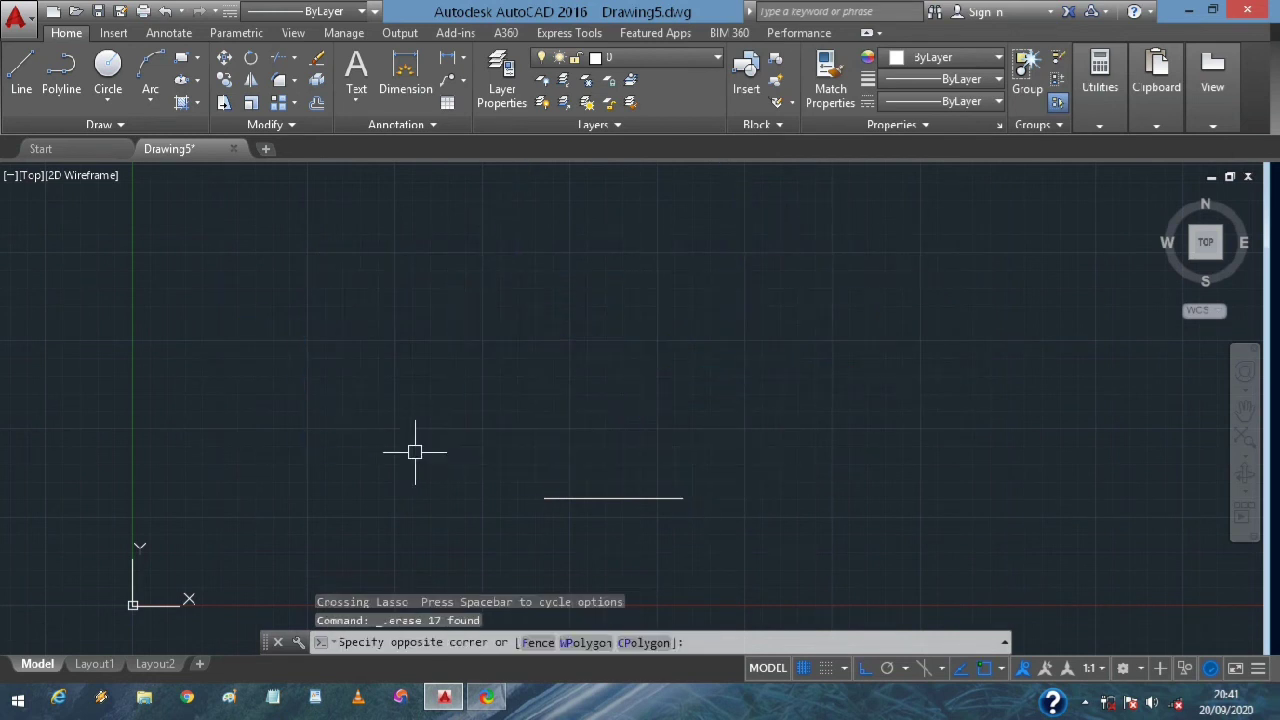
{"action": "left_click", "coordinate": [469, 534]}
{"action": "left_click", "coordinate": [715, 520]}
{"action": "left_click", "coordinate": [487, 462]}
{"action": "key", "text": "Delete"}
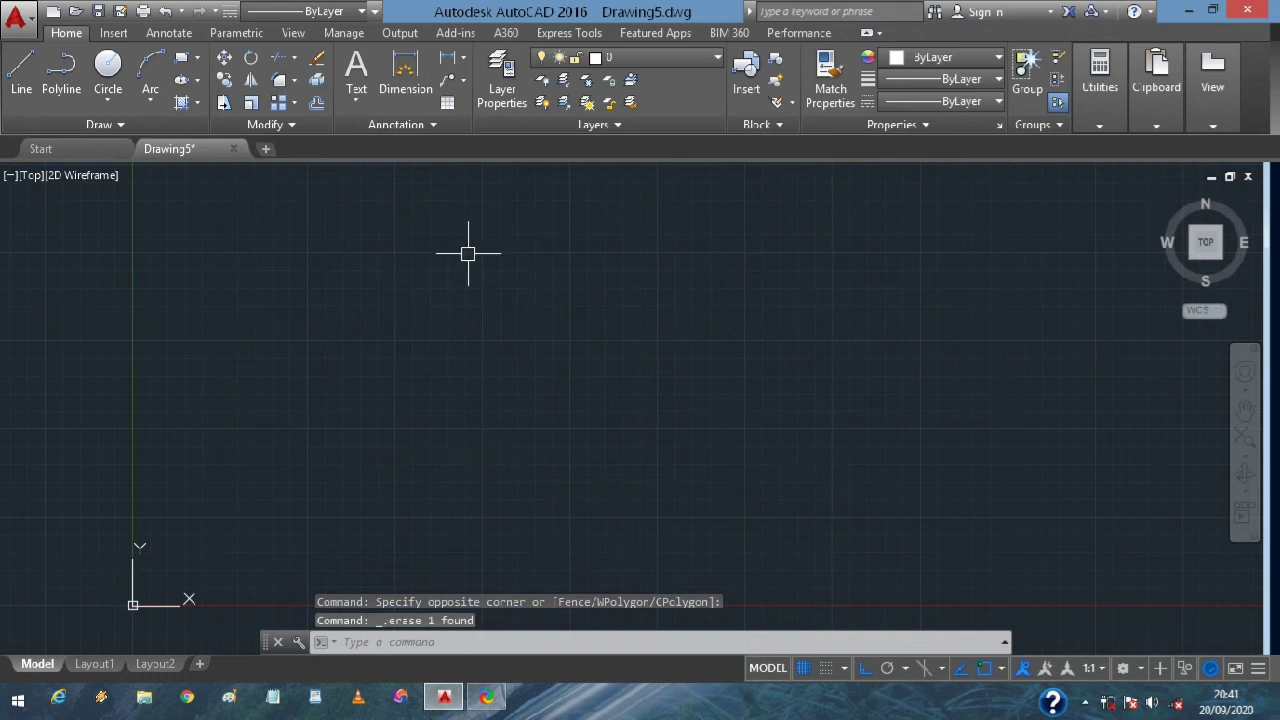
Draw a horizontal line to the right with an exact length of 1434344 mm
{"action": "left_click", "coordinate": [18, 80]}
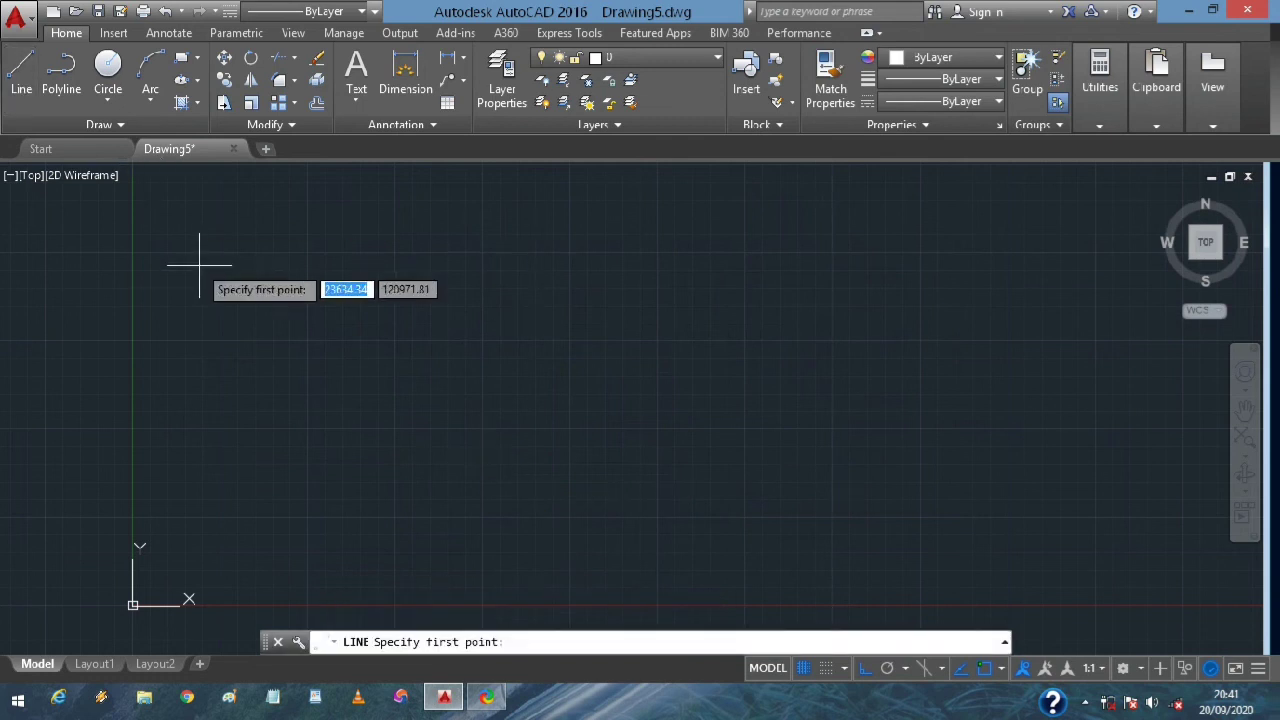
{"action": "left_click", "coordinate": [370, 338]}
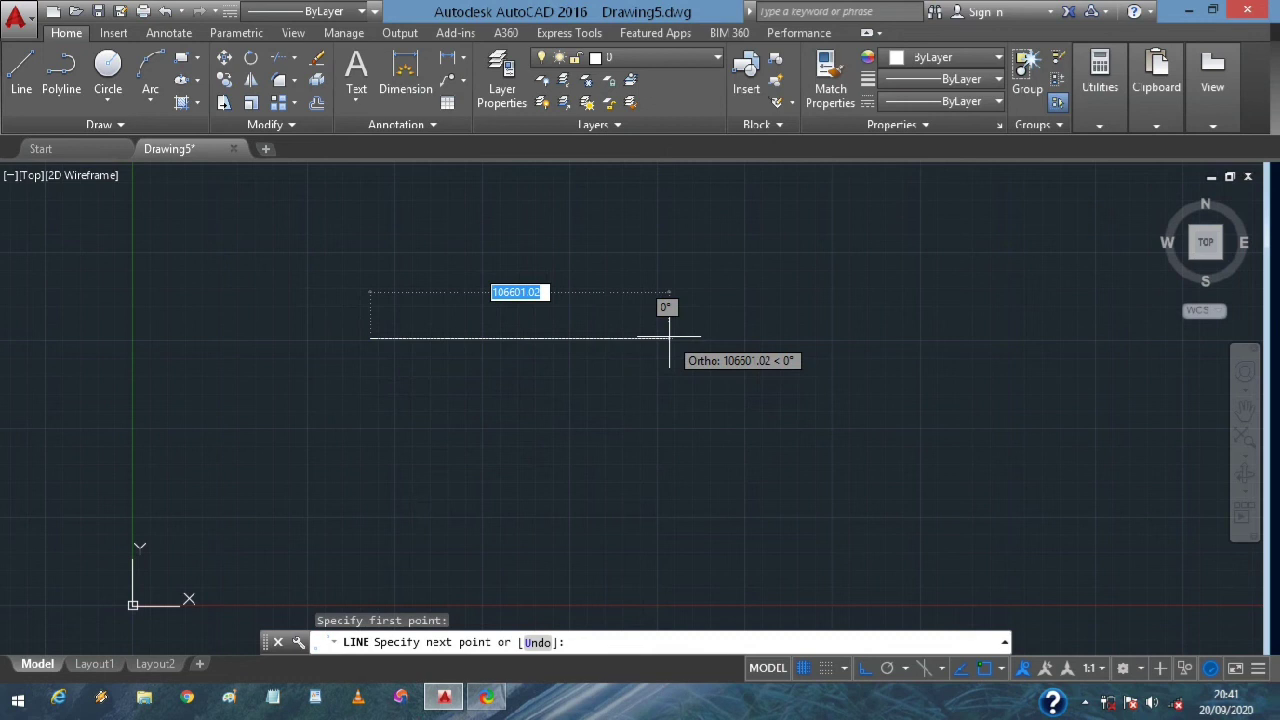
{"action": "type", "text": "1434344"}
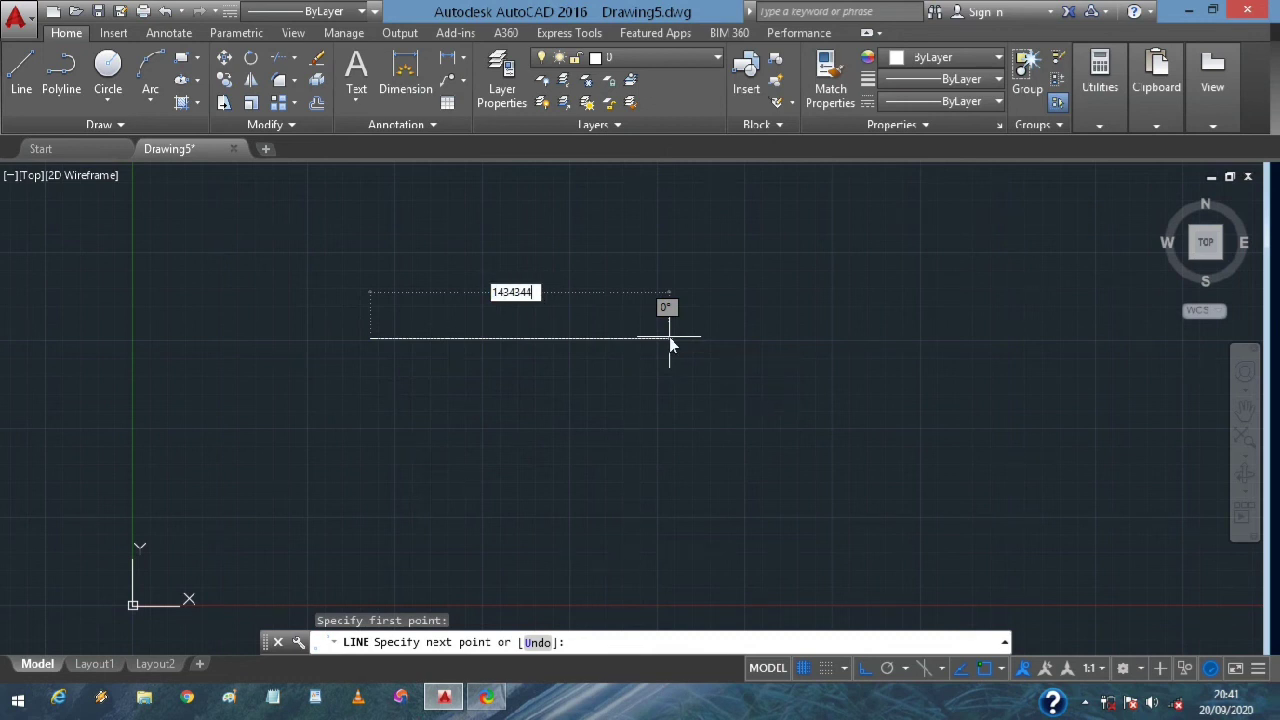
{"action": "key", "text": "Return"}
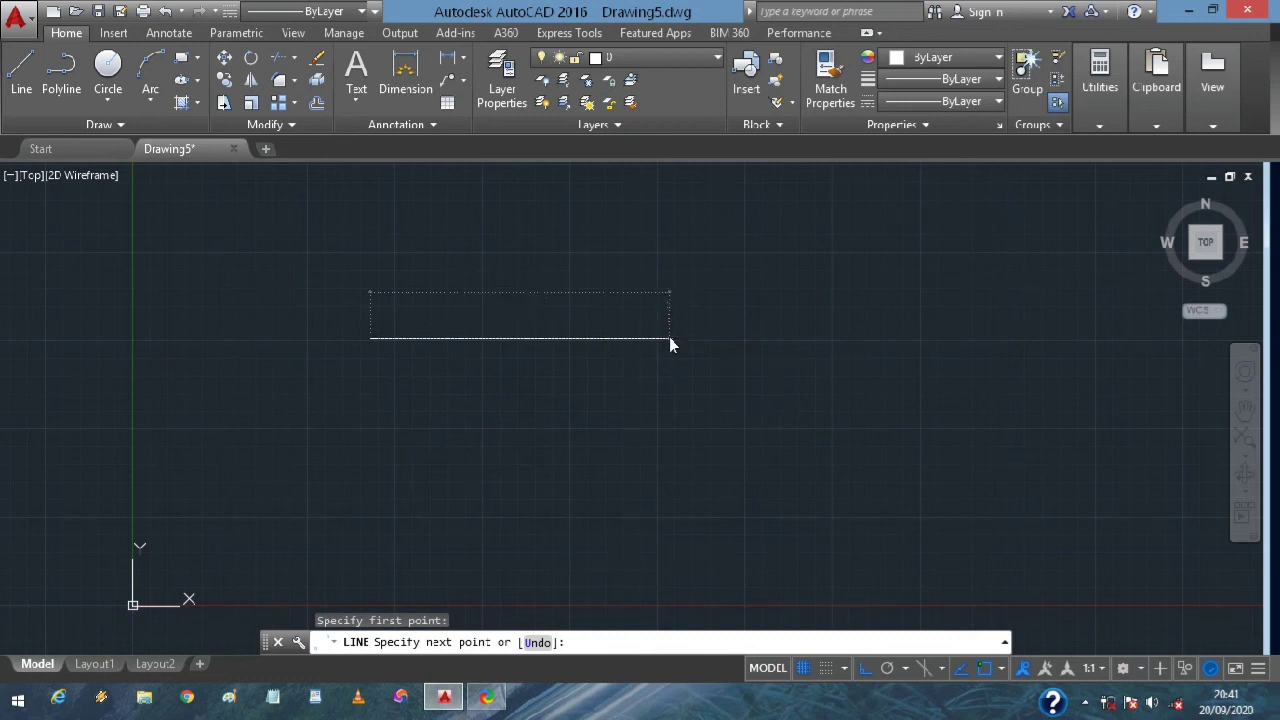
{"action": "scroll", "coordinate": [759, 339], "scroll_direction": "down", "scroll_amount": 5}
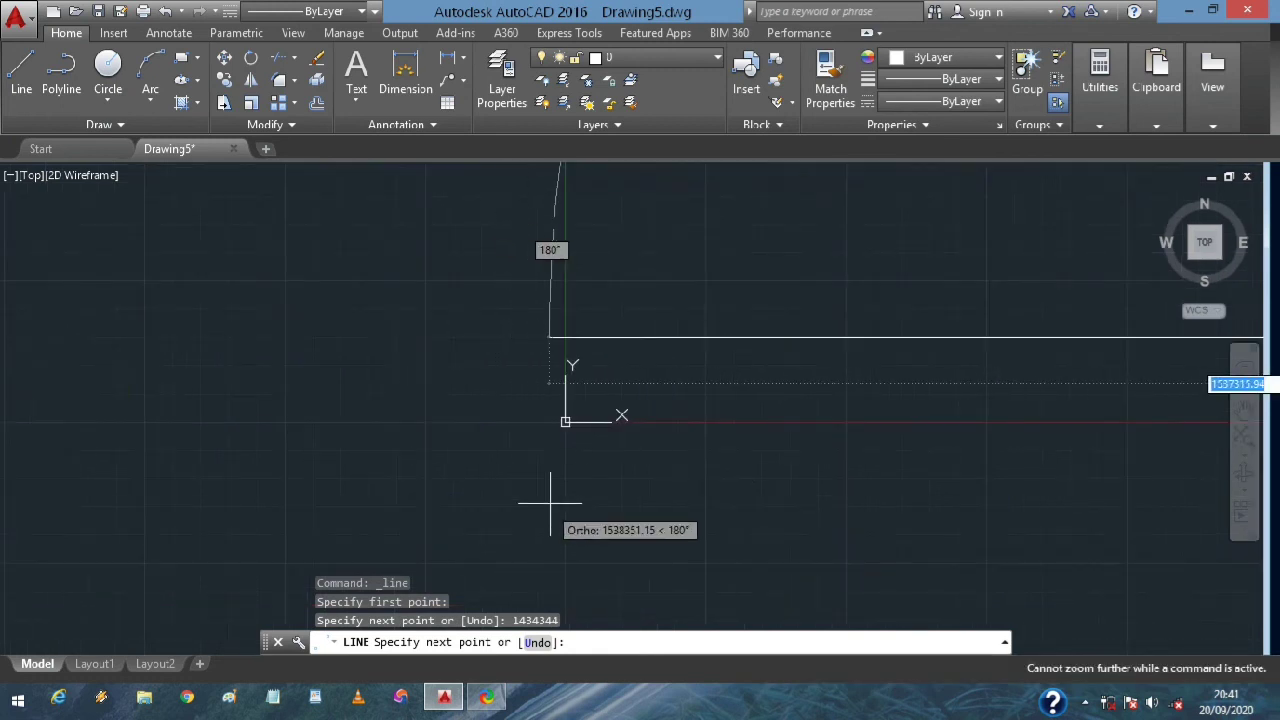
{"action": "key", "text": "Escape"}
{"action": "scroll", "coordinate": [648, 466], "scroll_direction": "down", "scroll_amount": 6}
{"action": "scroll", "coordinate": [925, 435], "scroll_direction": "up", "scroll_amount": 6}
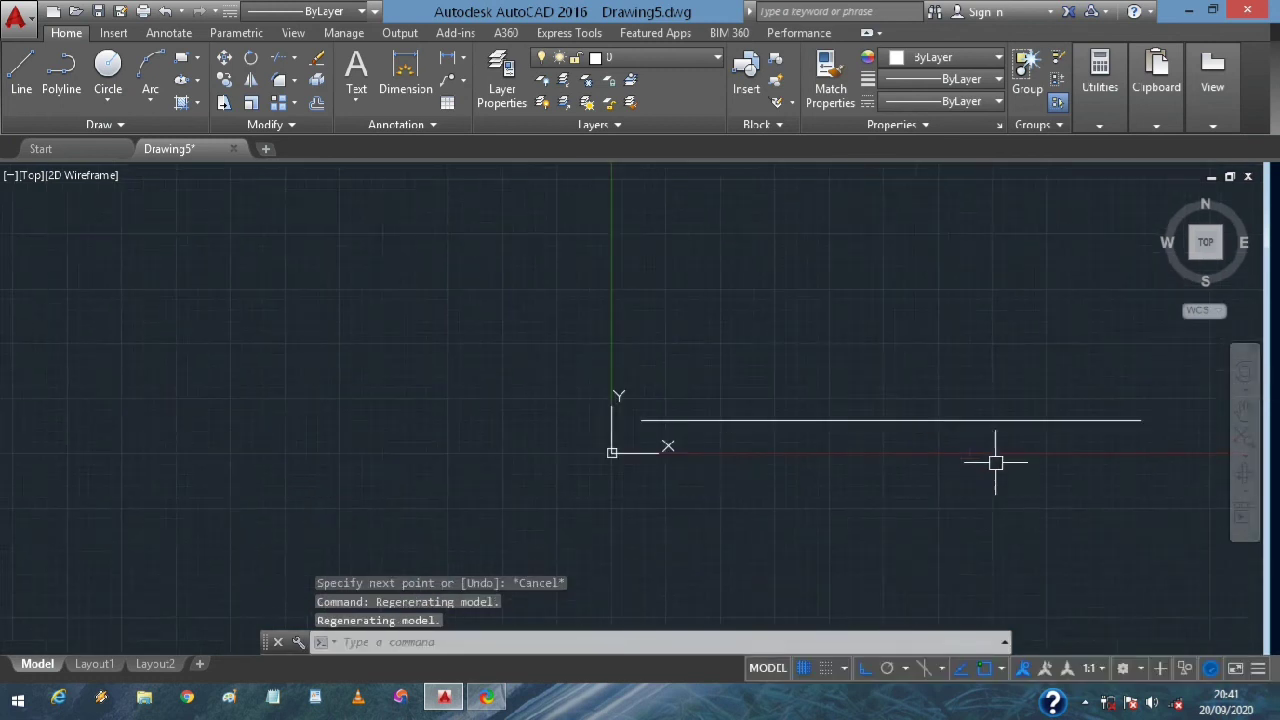
Erase the very long horizontal line
{"action": "left_click", "coordinate": [956, 420]}
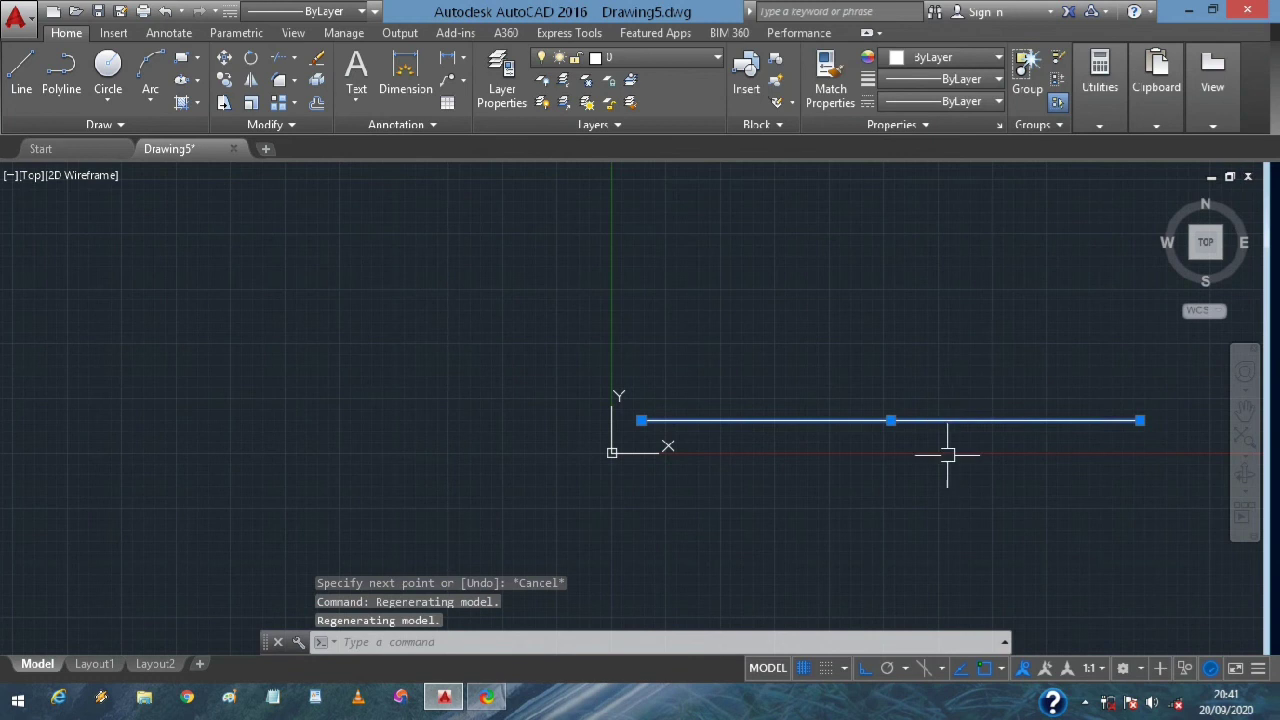
{"action": "key", "text": "Delete"}
{"action": "scroll", "coordinate": [934, 449], "scroll_direction": "up", "scroll_amount": 3}
{"action": "scroll", "coordinate": [466, 349], "scroll_direction": "down", "scroll_amount": 3}
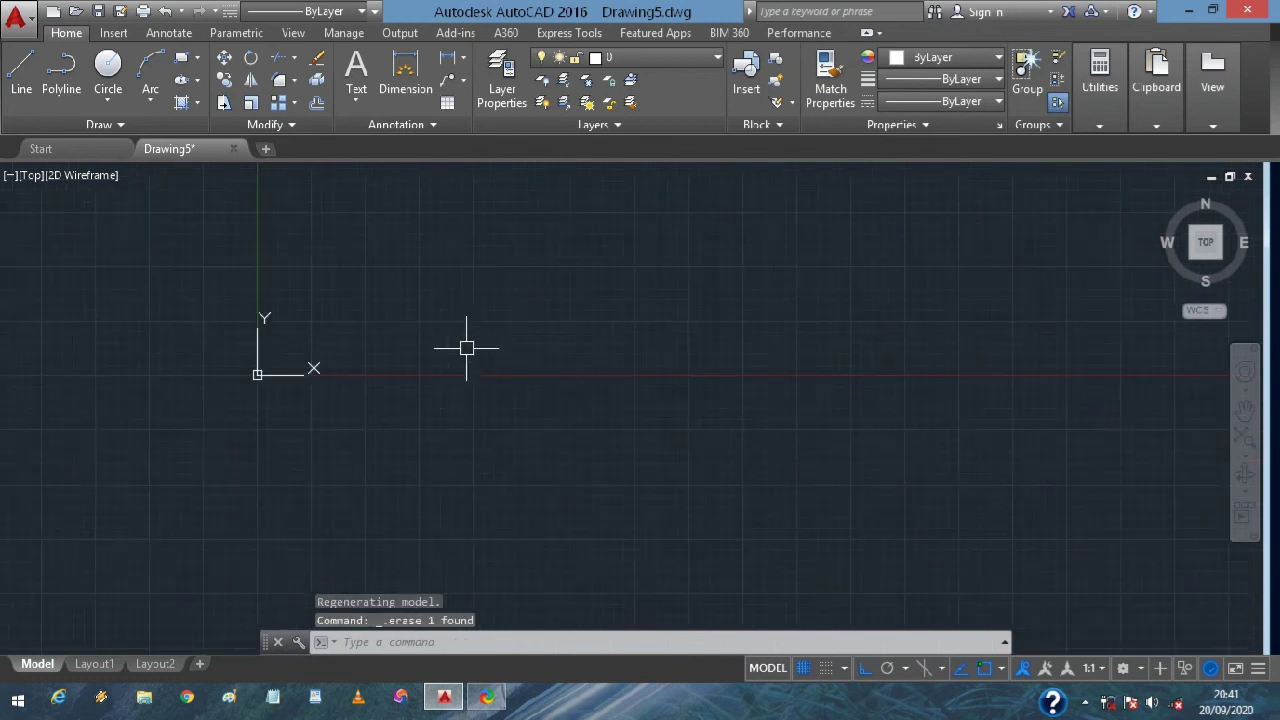
Draw a single horizontal line to the right with an exact length of 552 mm, above and right of the origin
{"action": "type", "text": "l"}
{"action": "key", "text": "Return"}
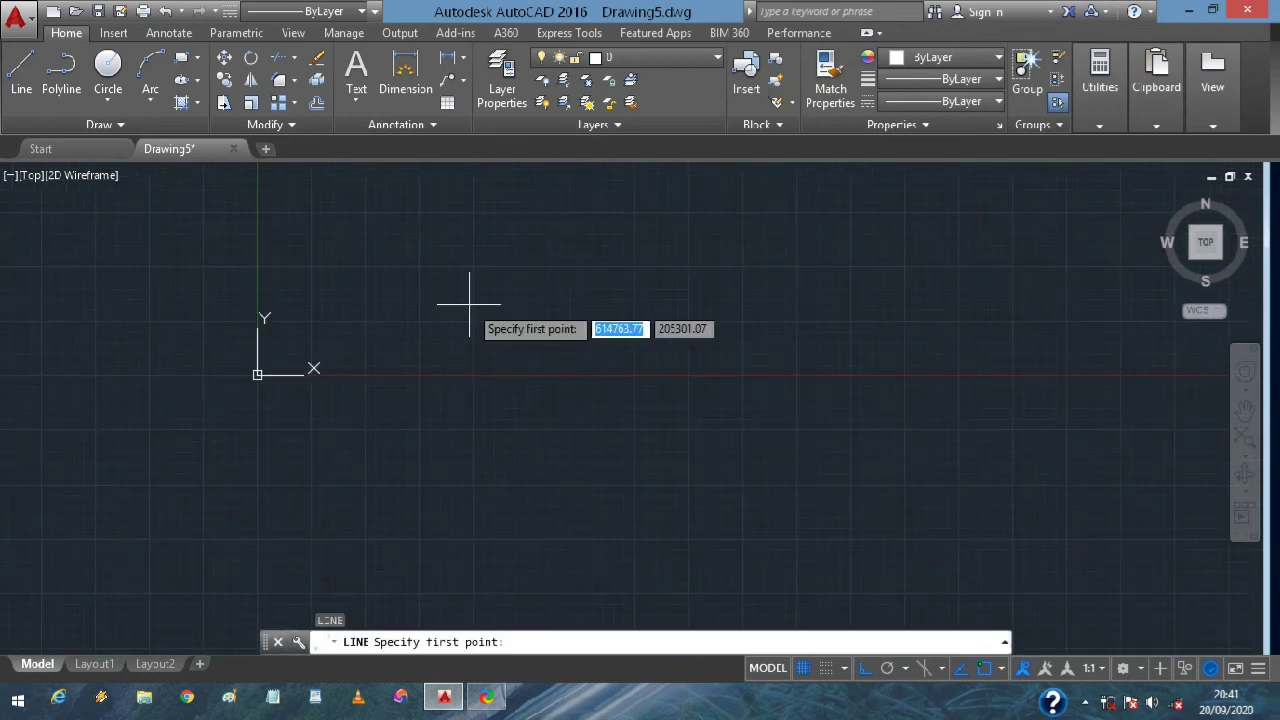
{"action": "left_click", "coordinate": [406, 279]}
{"action": "type", "text": "100"}
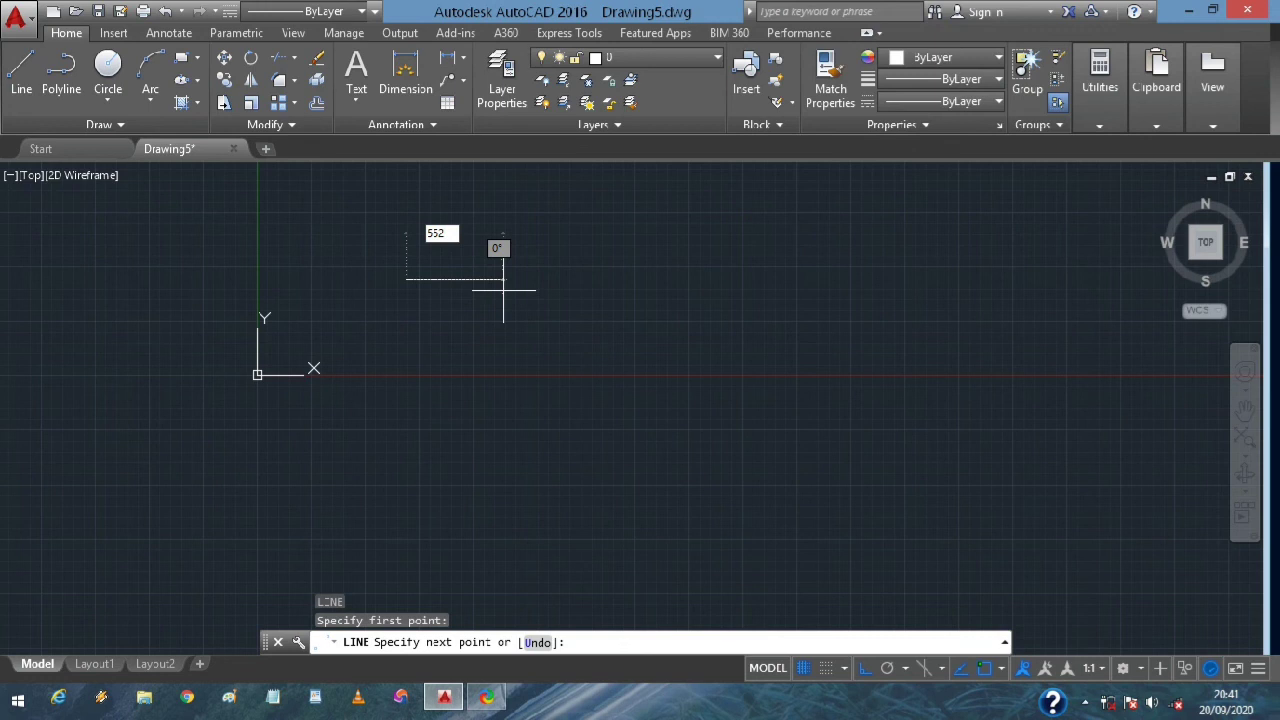
{"action": "key", "text": "Return"}
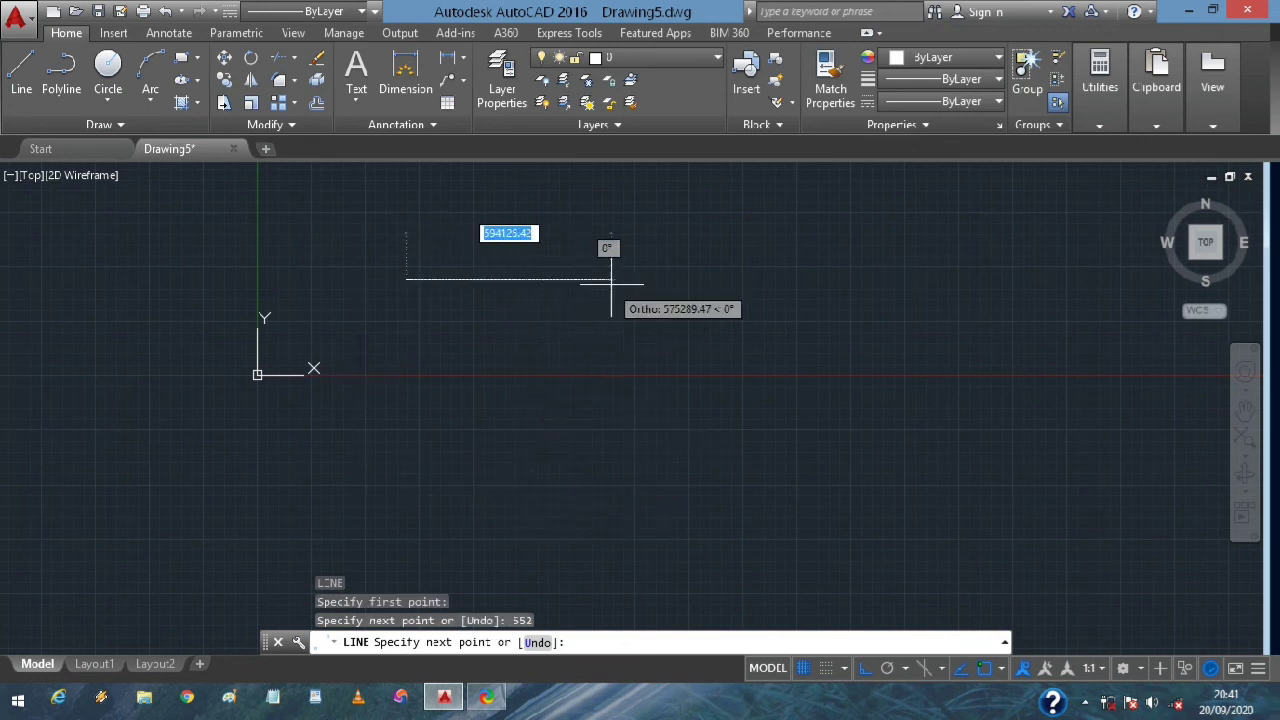
{"action": "key", "text": "Escape"}
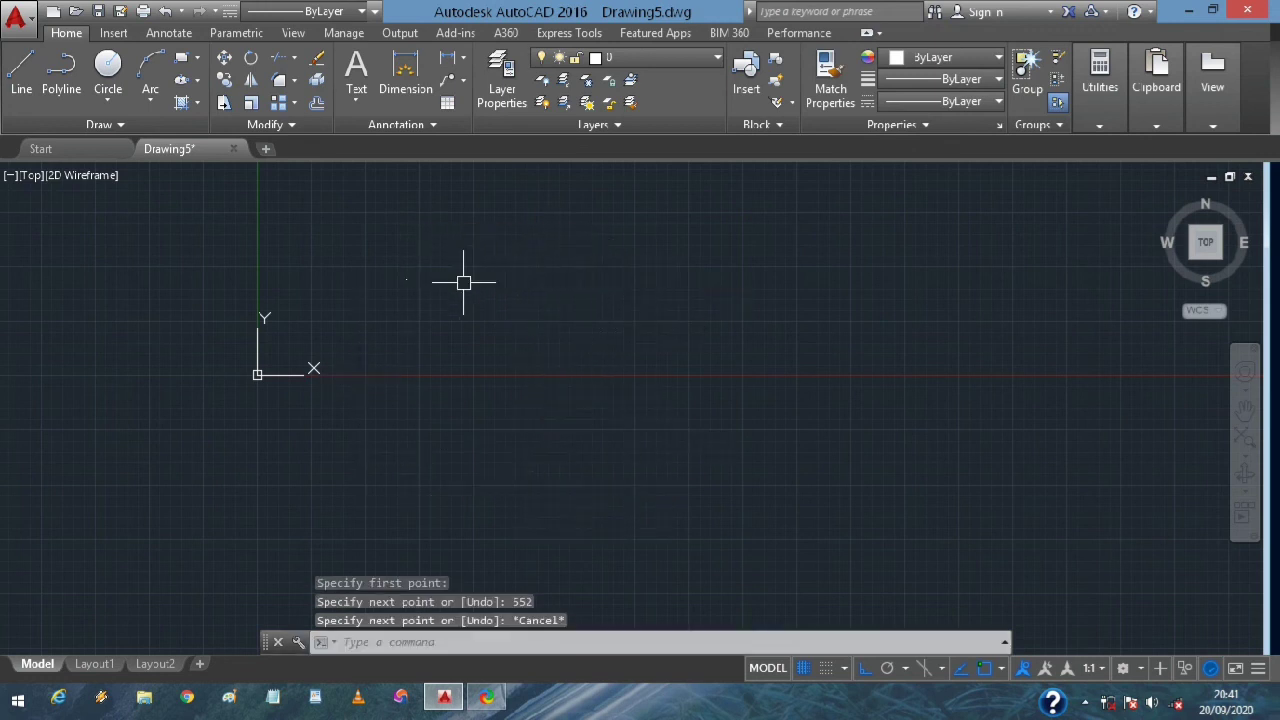
Locate the 552 mm line and examine its size at different magnifications
{"action": "scroll", "coordinate": [357, 257], "scroll_direction": "up", "scroll_amount": 3}
{"action": "middle_click_drag", "start_coordinate": [266, 237], "coordinate": [422, 373]}
{"action": "scroll", "coordinate": [263, 257], "scroll_direction": "down", "scroll_amount": 2}
{"action": "middle_click_drag", "start_coordinate": [200, 263], "coordinate": [520, 326]}
{"action": "scroll", "coordinate": [483, 305], "scroll_direction": "up", "scroll_amount": 2}
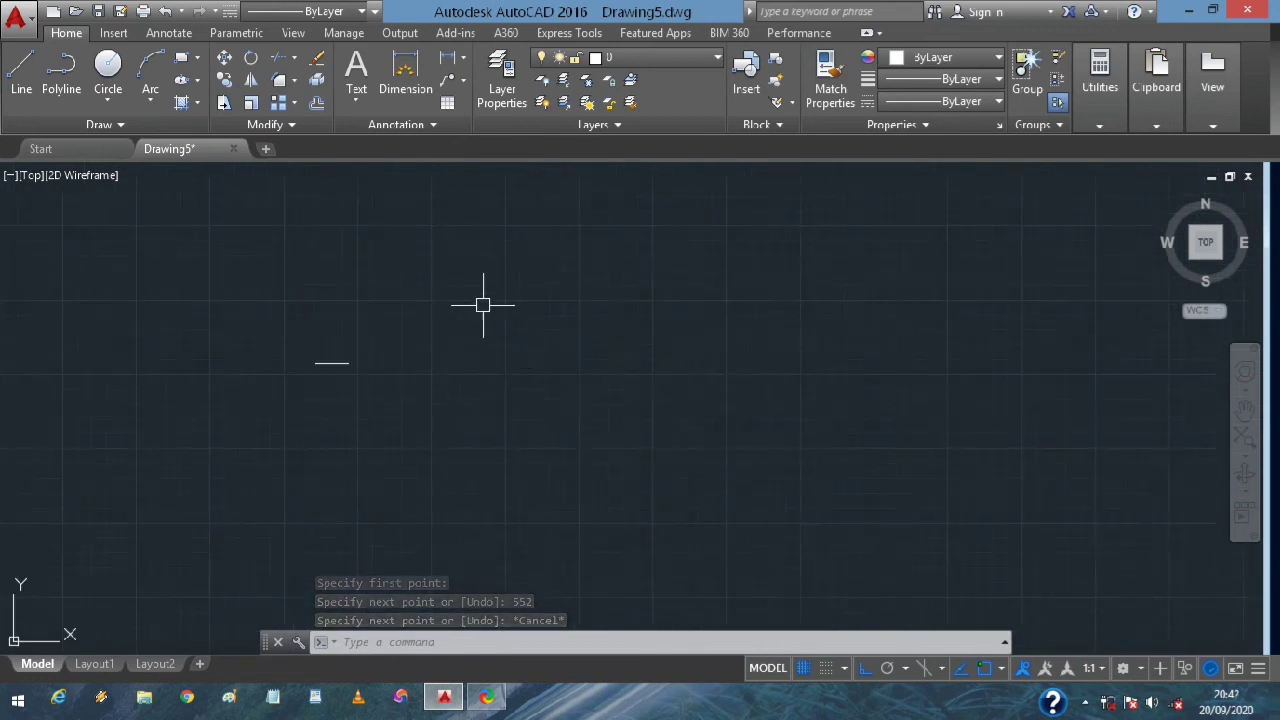
{"action": "scroll", "coordinate": [390, 306], "scroll_direction": "down", "scroll_amount": 2}
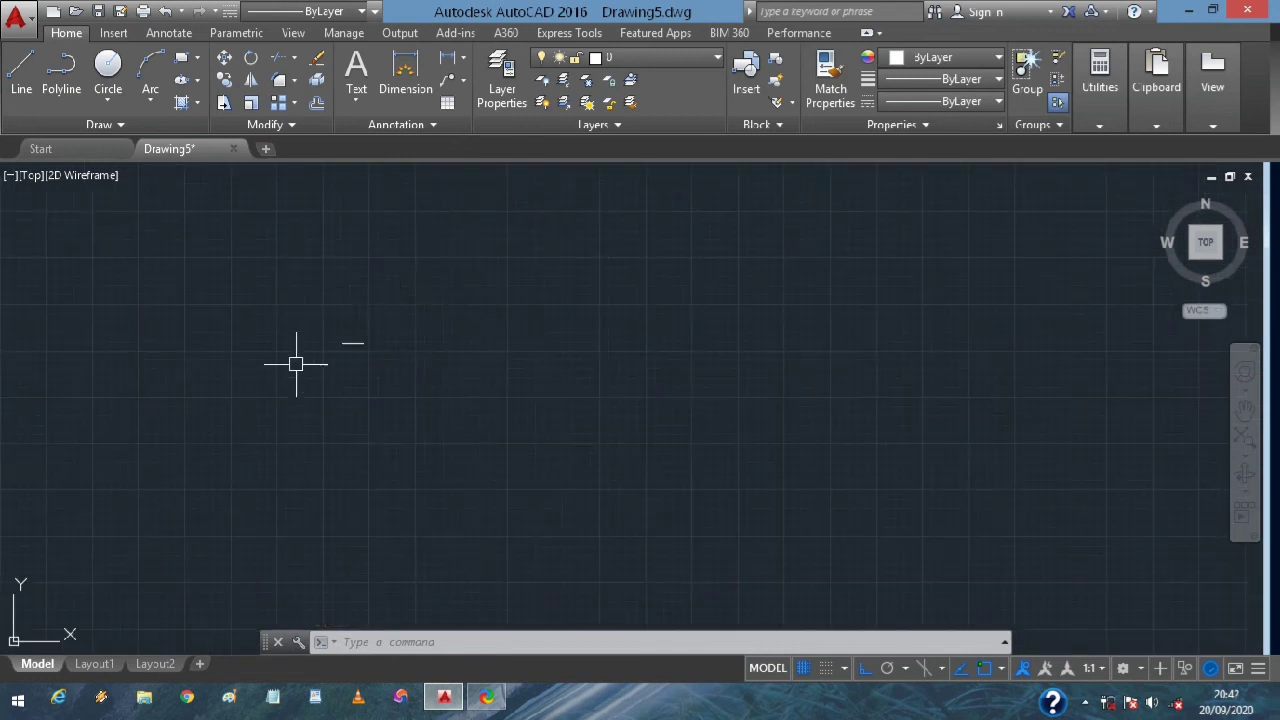
{"action": "scroll", "coordinate": [254, 337], "scroll_direction": "down", "scroll_amount": 2}
{"action": "scroll", "coordinate": [257, 338], "scroll_direction": "up", "scroll_amount": 4}
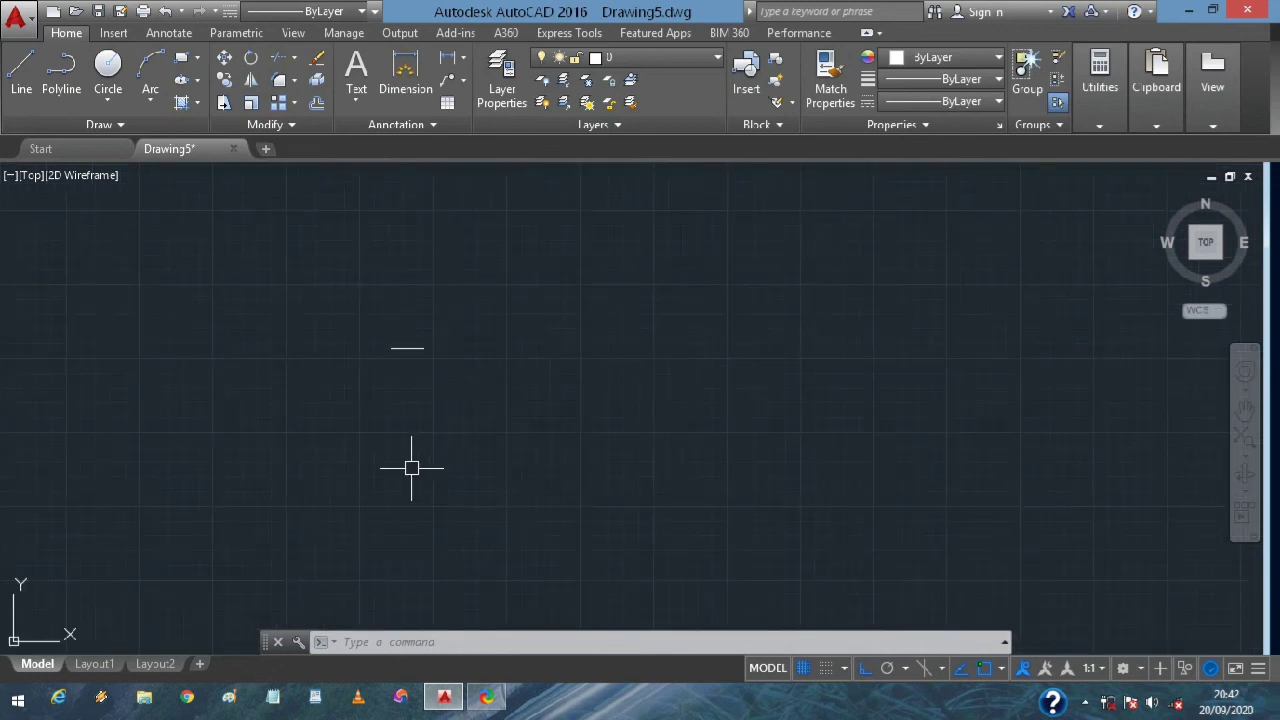
Draw a second horizontal line 11111 mm long to the right, just below the 552 mm line
{"action": "key", "text": "Return"}
{"action": "left_click", "coordinate": [386, 438]}
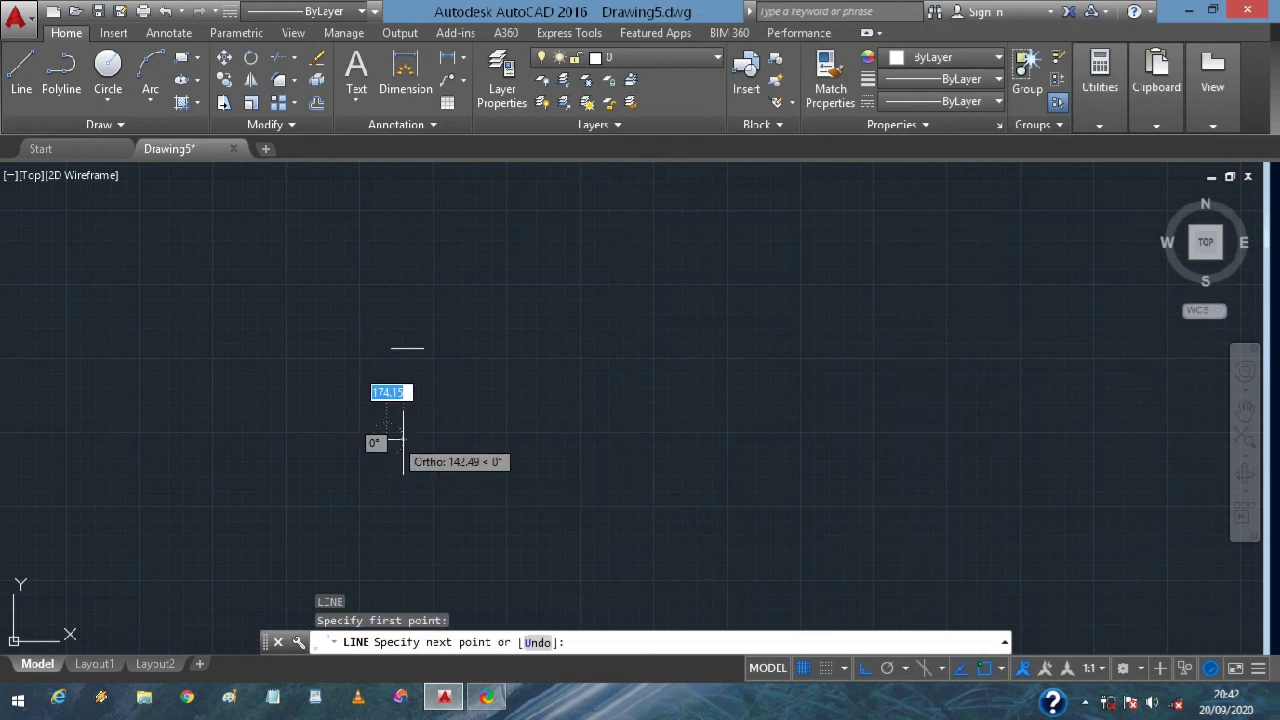
{"action": "type", "text": "6"}
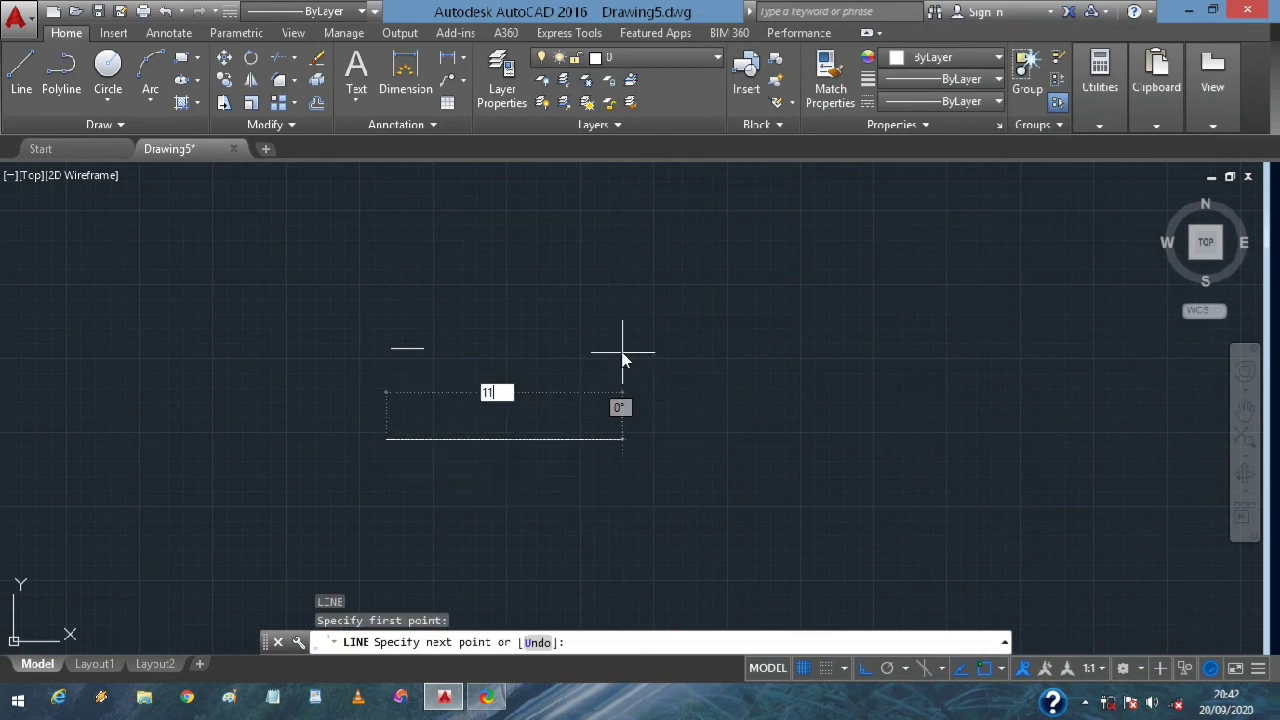
{"action": "key", "text": "Return"}
{"action": "scroll", "coordinate": [588, 391], "scroll_direction": "down", "scroll_amount": 3}
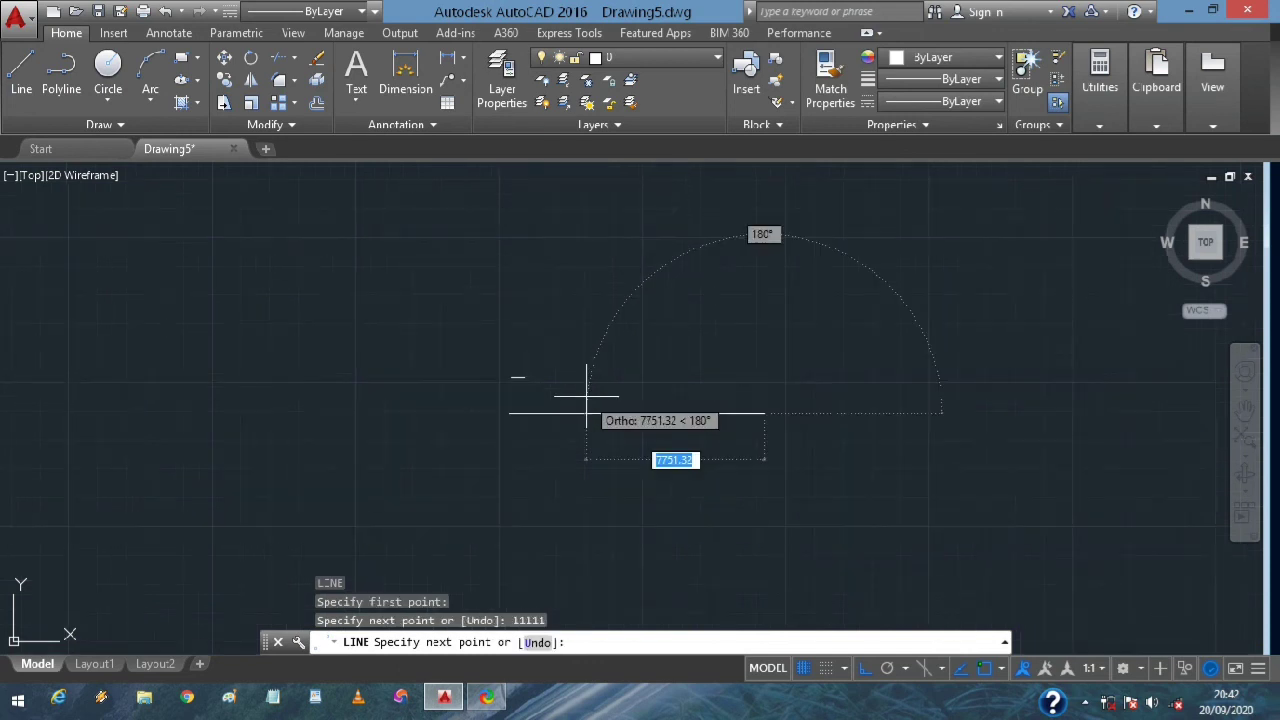
{"action": "key", "text": "Escape"}
Begin a new line chain right of the two horizontal lines with a vertical segment going down
{"action": "scroll", "coordinate": [750, 405], "scroll_direction": "down", "scroll_amount": 3}
{"action": "scroll", "coordinate": [749, 400], "scroll_direction": "up", "scroll_amount": 5}
{"action": "scroll", "coordinate": [363, 403], "scroll_direction": "down", "scroll_amount": 3}
{"action": "scroll", "coordinate": [418, 394], "scroll_direction": "up", "scroll_amount": 5}
{"action": "scroll", "coordinate": [363, 391], "scroll_direction": "down", "scroll_amount": 3}
{"action": "scroll", "coordinate": [262, 403], "scroll_direction": "down", "scroll_amount": 2}
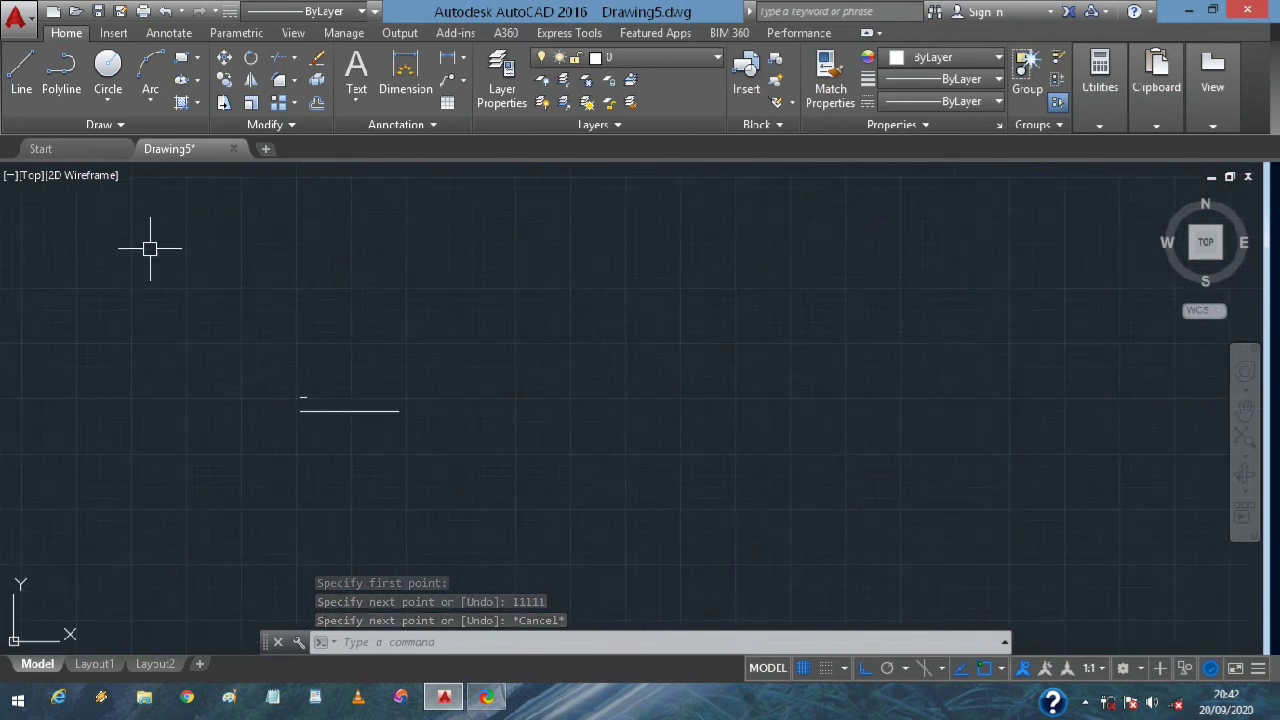
{"action": "type", "text": "l"}
{"action": "key", "text": "Return"}
{"action": "left_click", "coordinate": [486, 342]}
{"action": "left_click", "coordinate": [580, 467]}
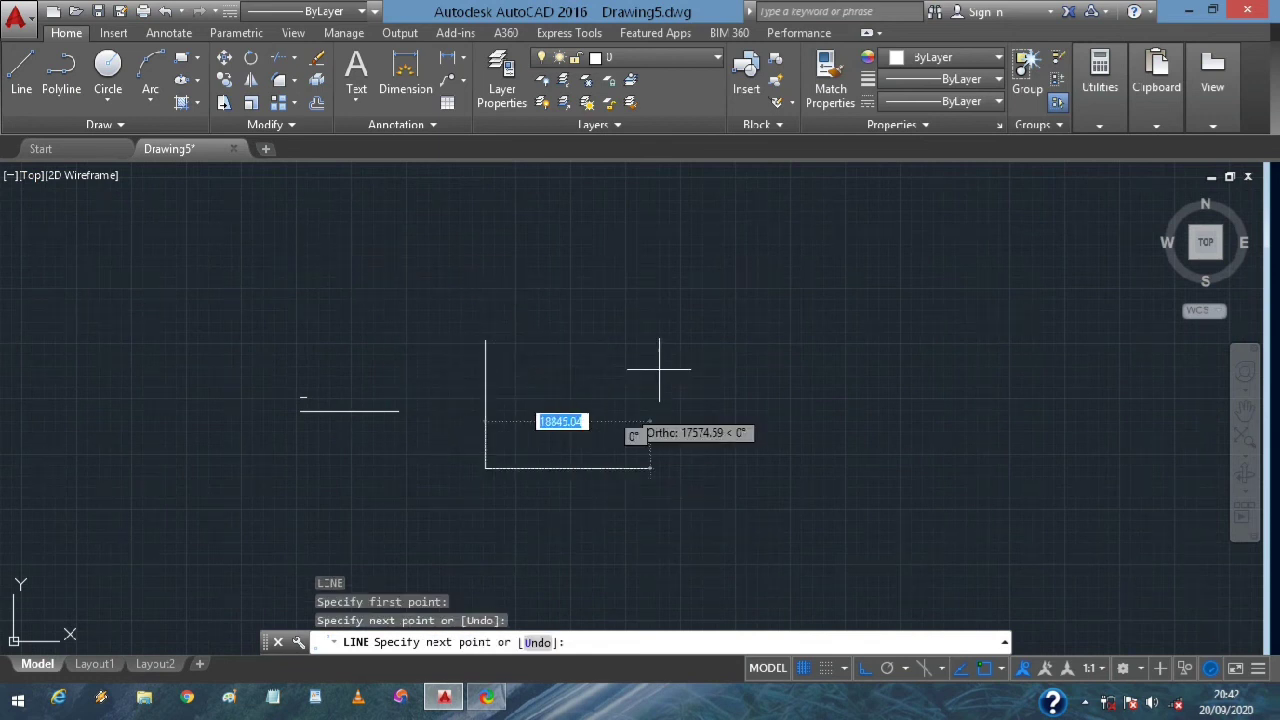
Turn Ortho off and continue the chain with a diagonal segment up to the right and a steep segment back down
{"action": "key", "text": "F8"}
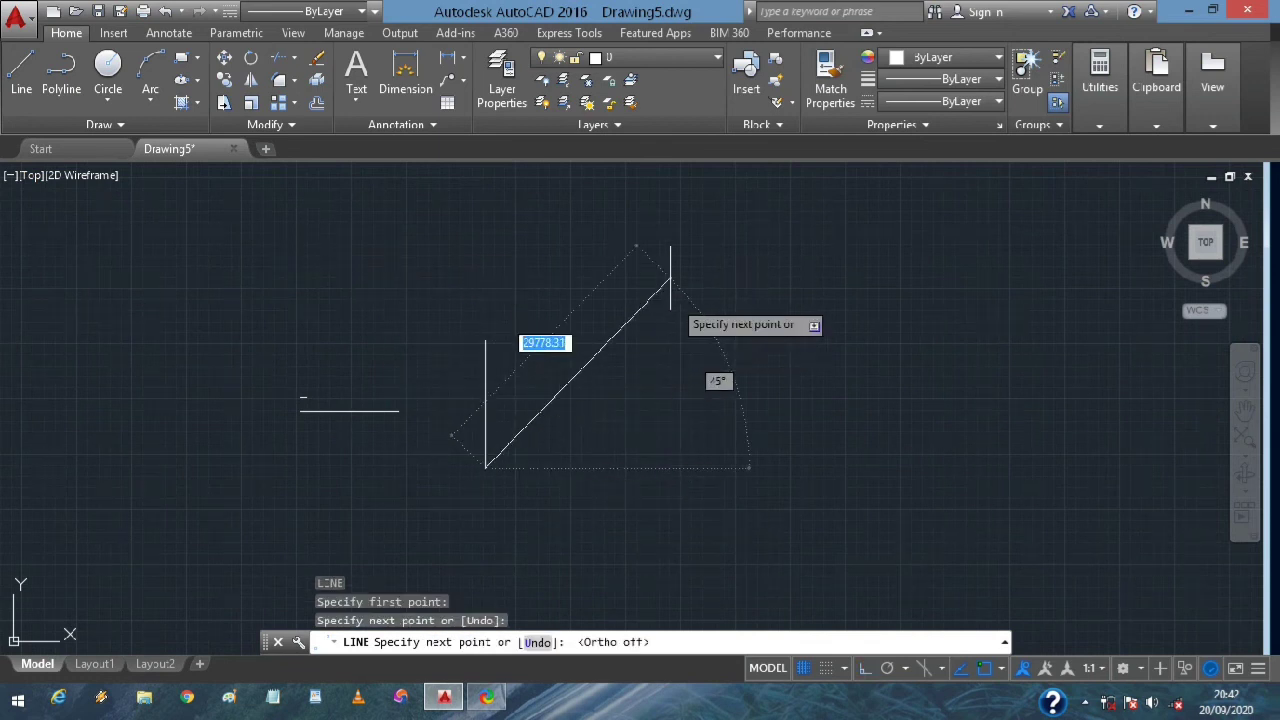
{"action": "left_click", "coordinate": [701, 276]}
{"action": "left_click", "coordinate": [677, 434]}
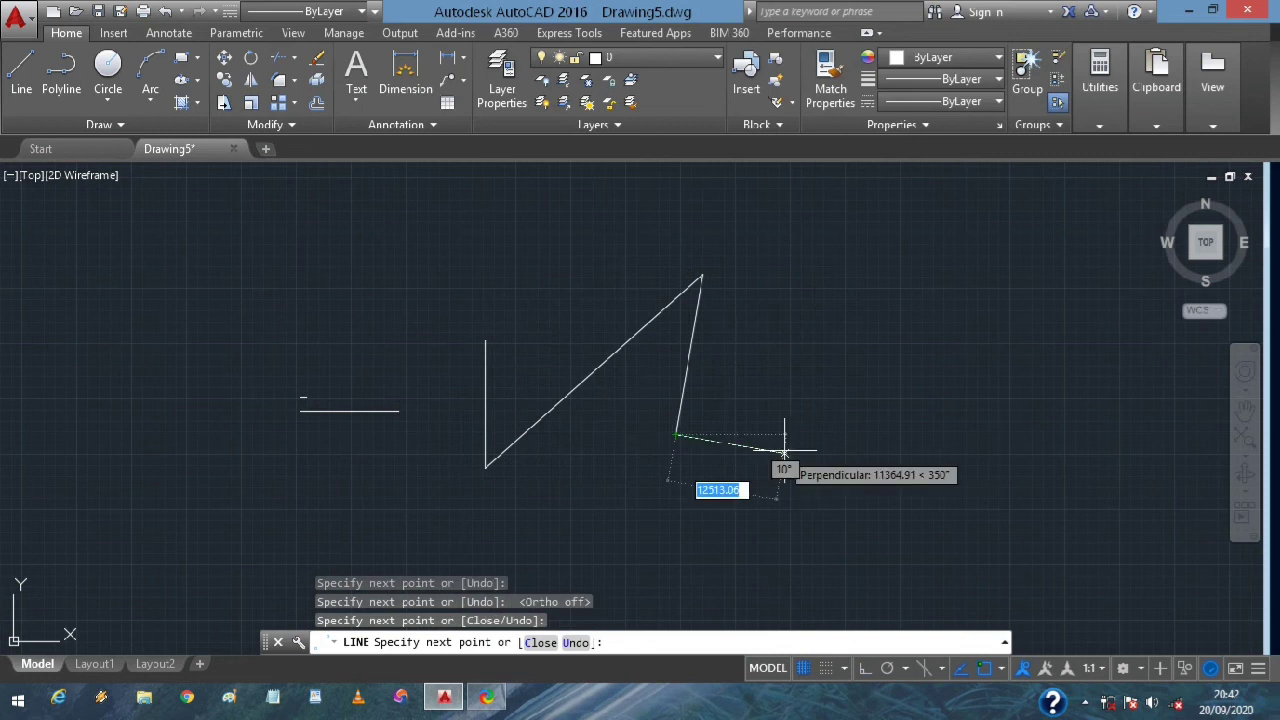
{"action": "key", "text": "Escape"}
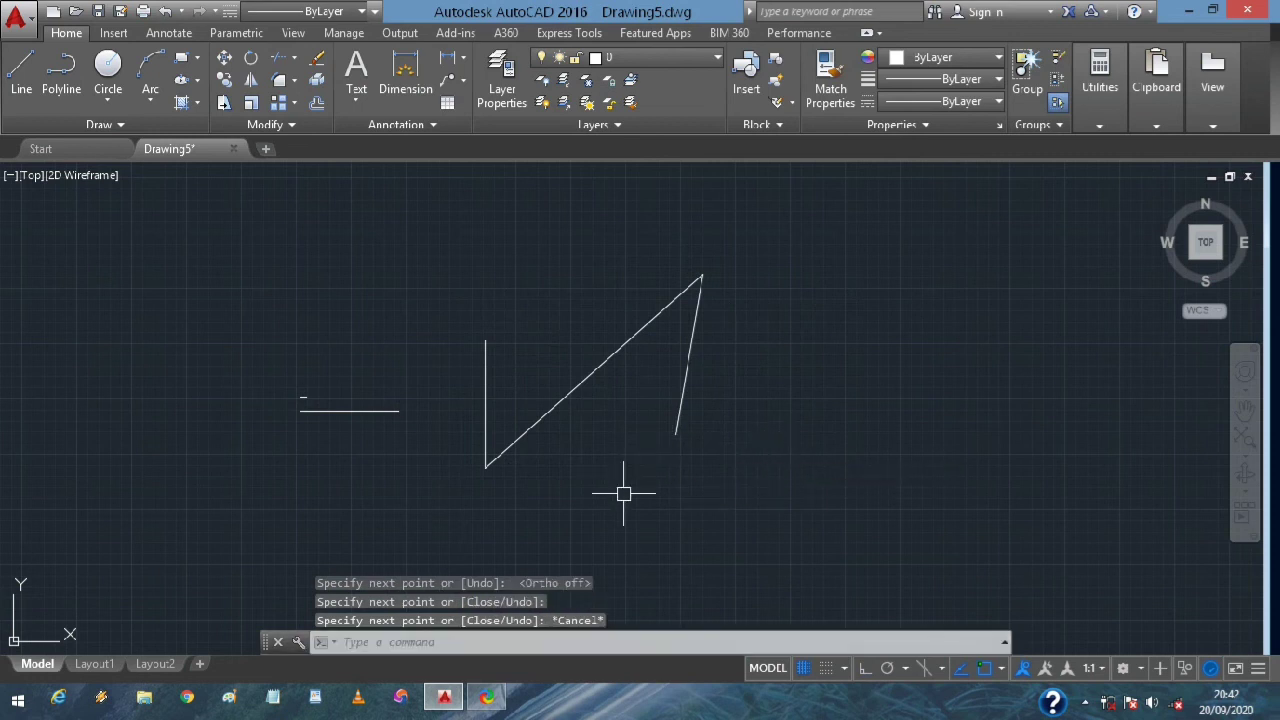
Start a new line chain below the existing zigzag with a nearly horizontal 2000 mm segment to the right
{"action": "type", "text": "l"}
{"action": "key", "text": "Escape"}
{"action": "type", "text": "l"}
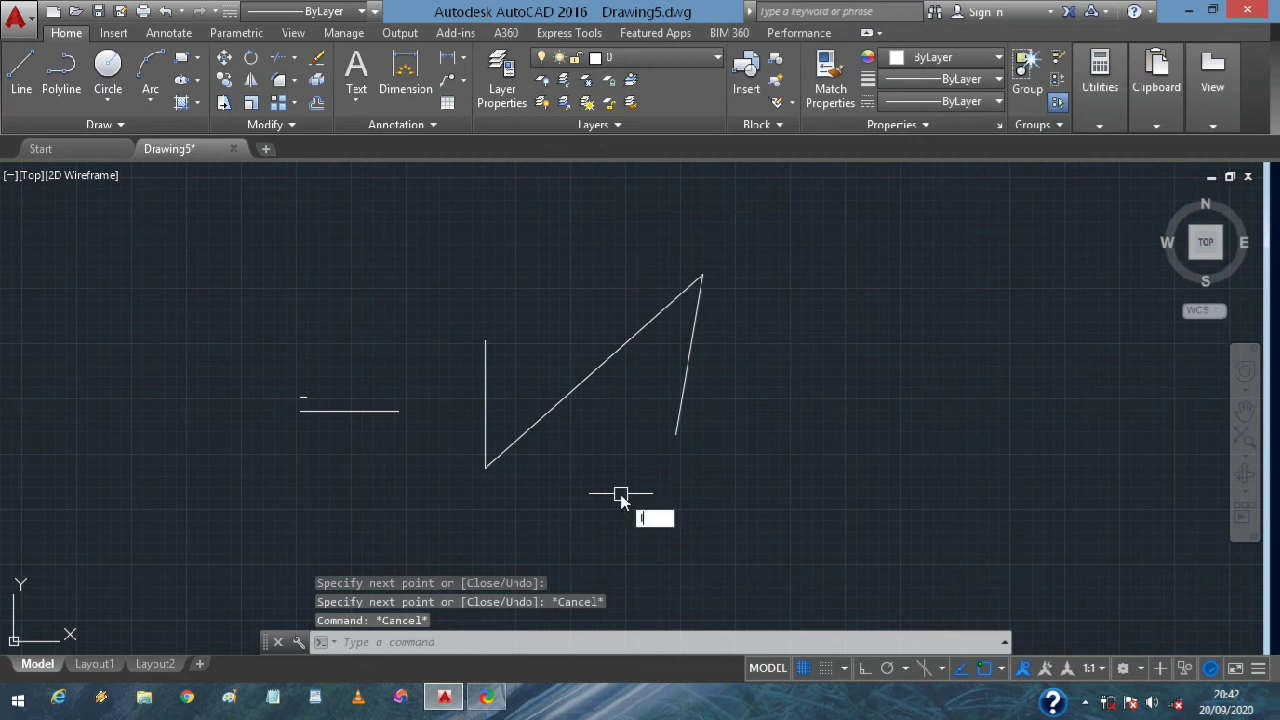
{"action": "key", "text": "Return"}
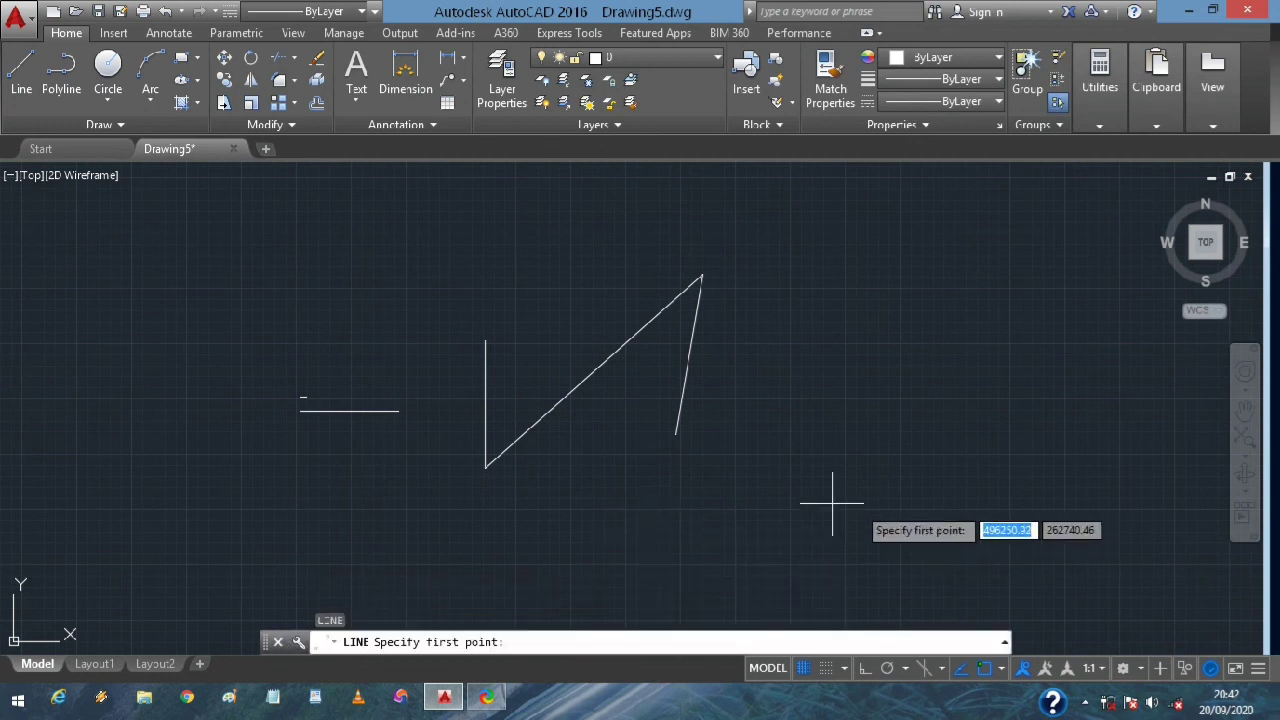
{"action": "left_click", "coordinate": [668, 520]}
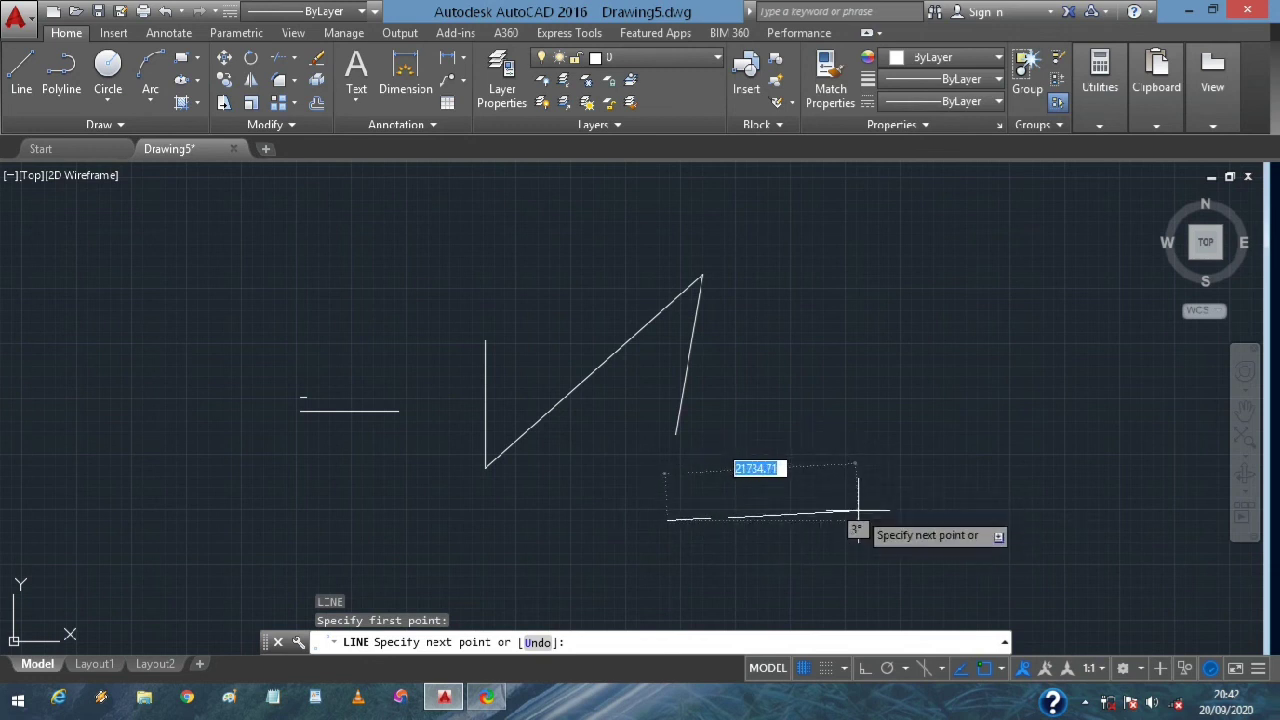
{"action": "type", "text": "2000"}
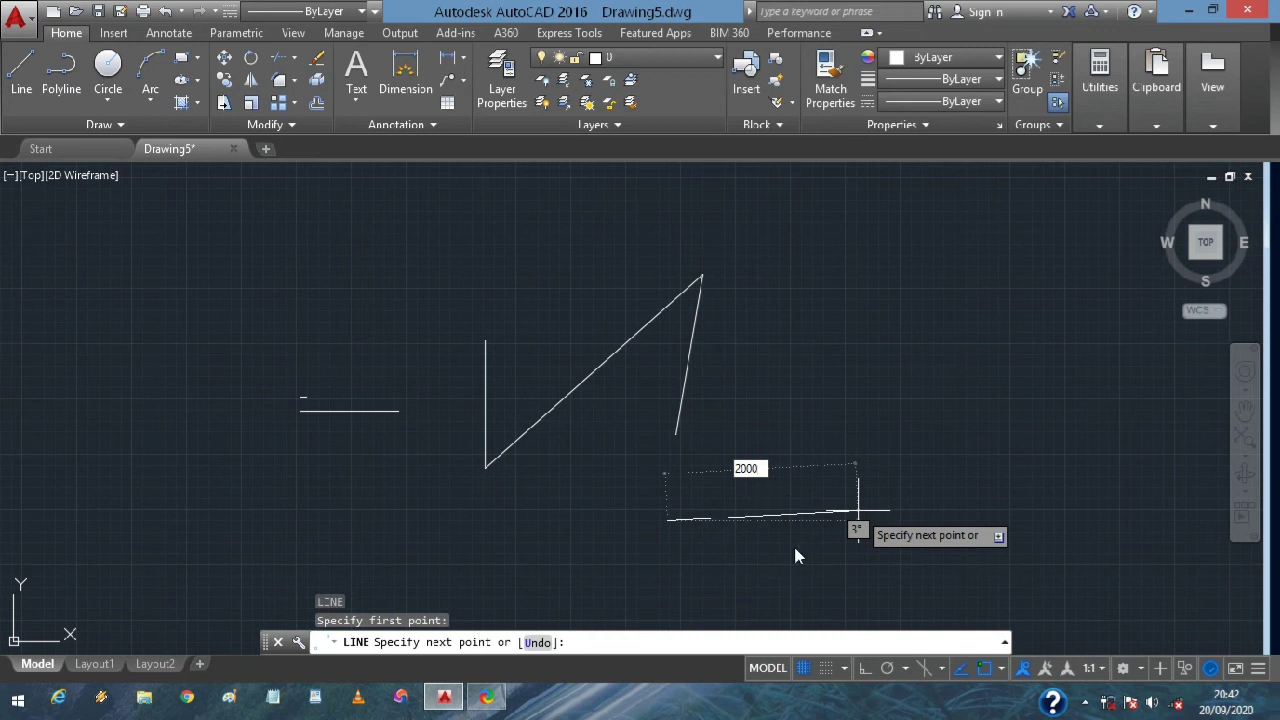
{"action": "key", "text": "Return"}
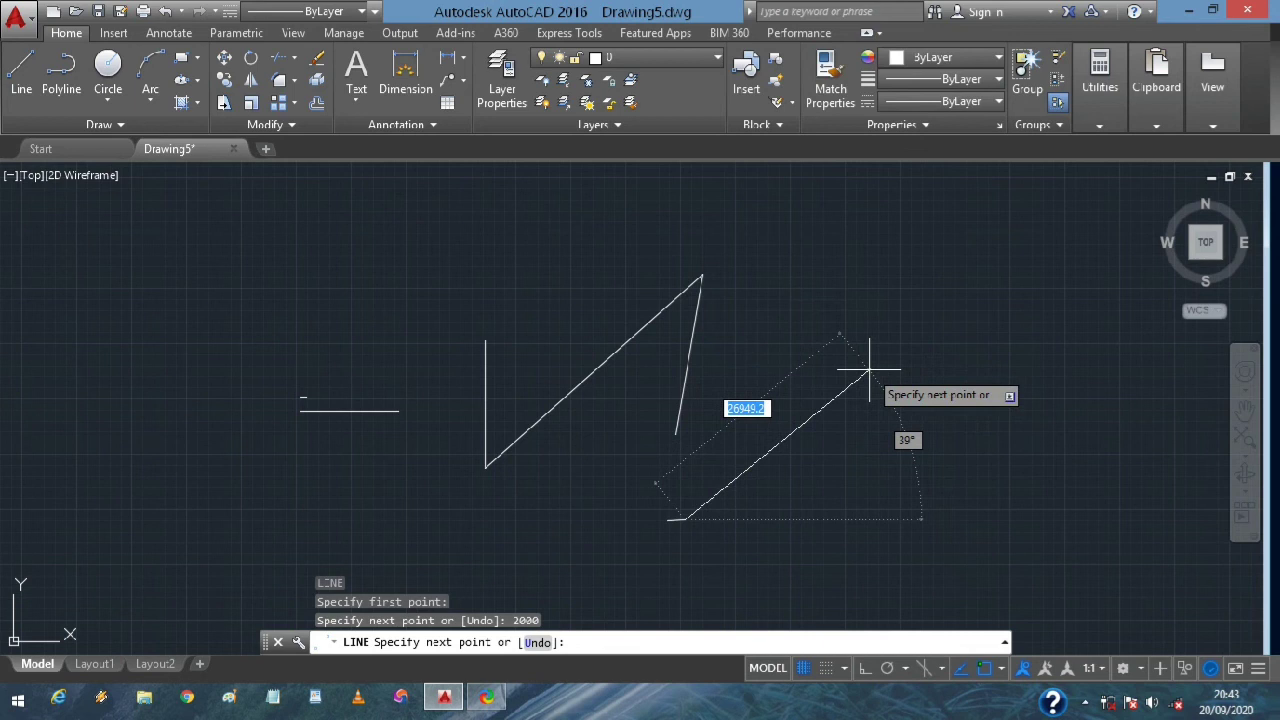
Continue the chain with a diagonal segment up to the right at a 45° angle and end the line
{"action": "key", "text": "Tab"}
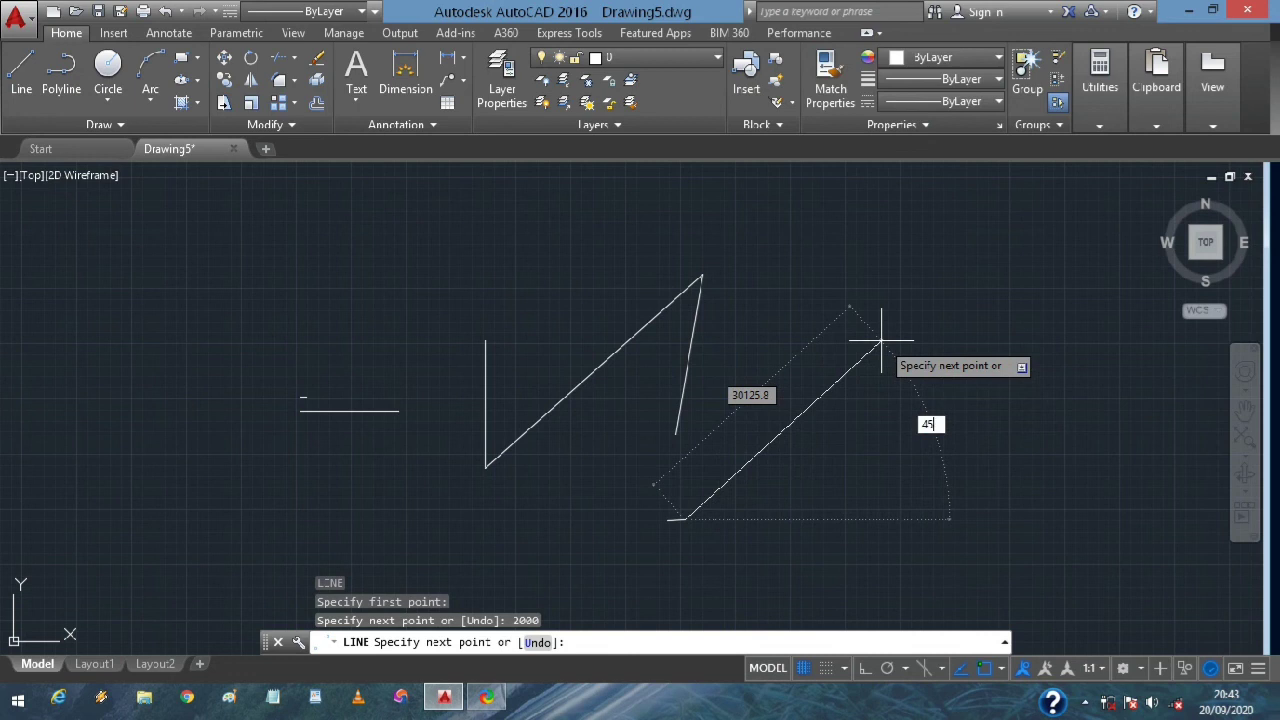
{"action": "type", "text": "45"}
{"action": "key", "text": "Return"}
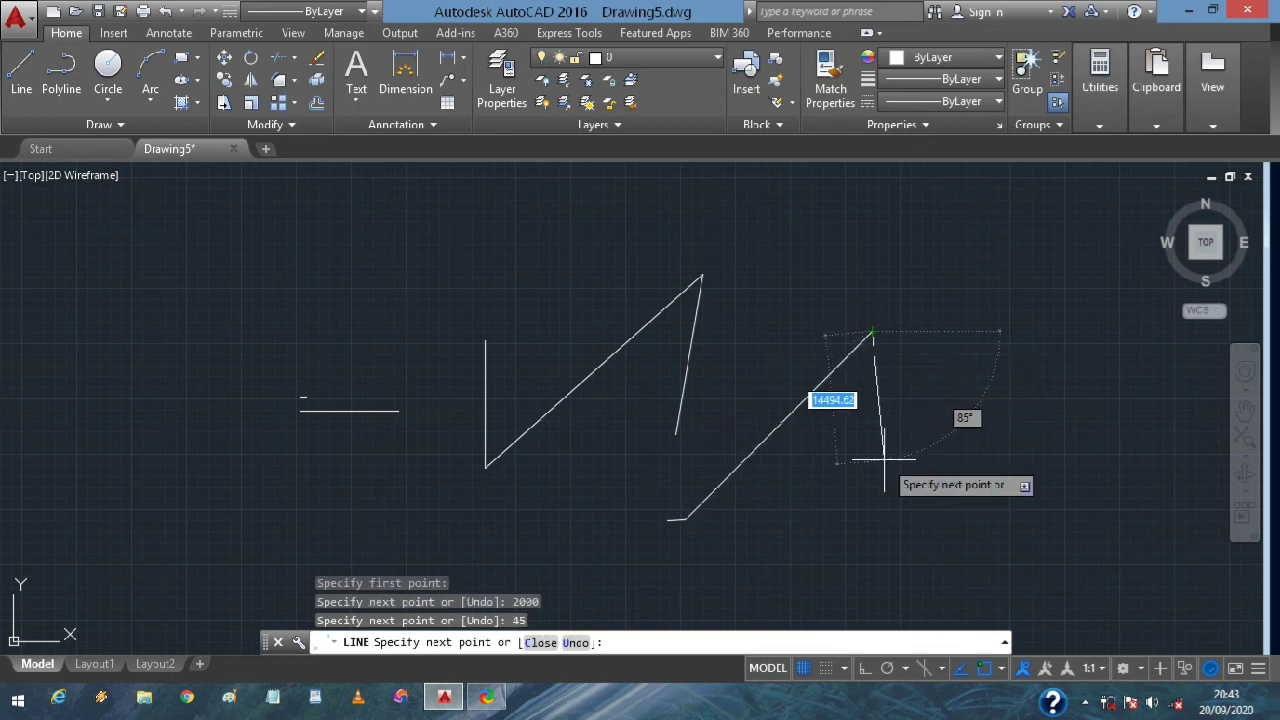
{"action": "key", "text": "Escape"}
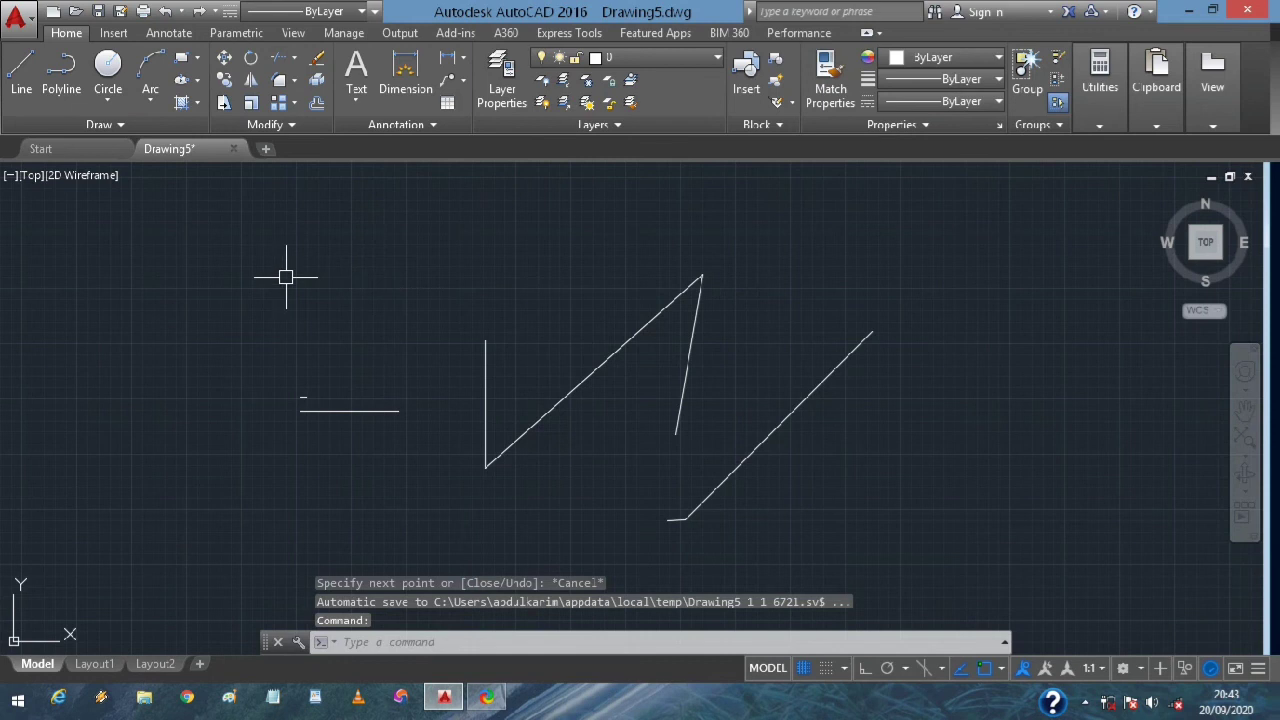
Draw a nearly horizontal line 244555 mm long to the right, starting above the existing lines
{"action": "type", "text": "l"}
{"action": "key", "text": "Return"}
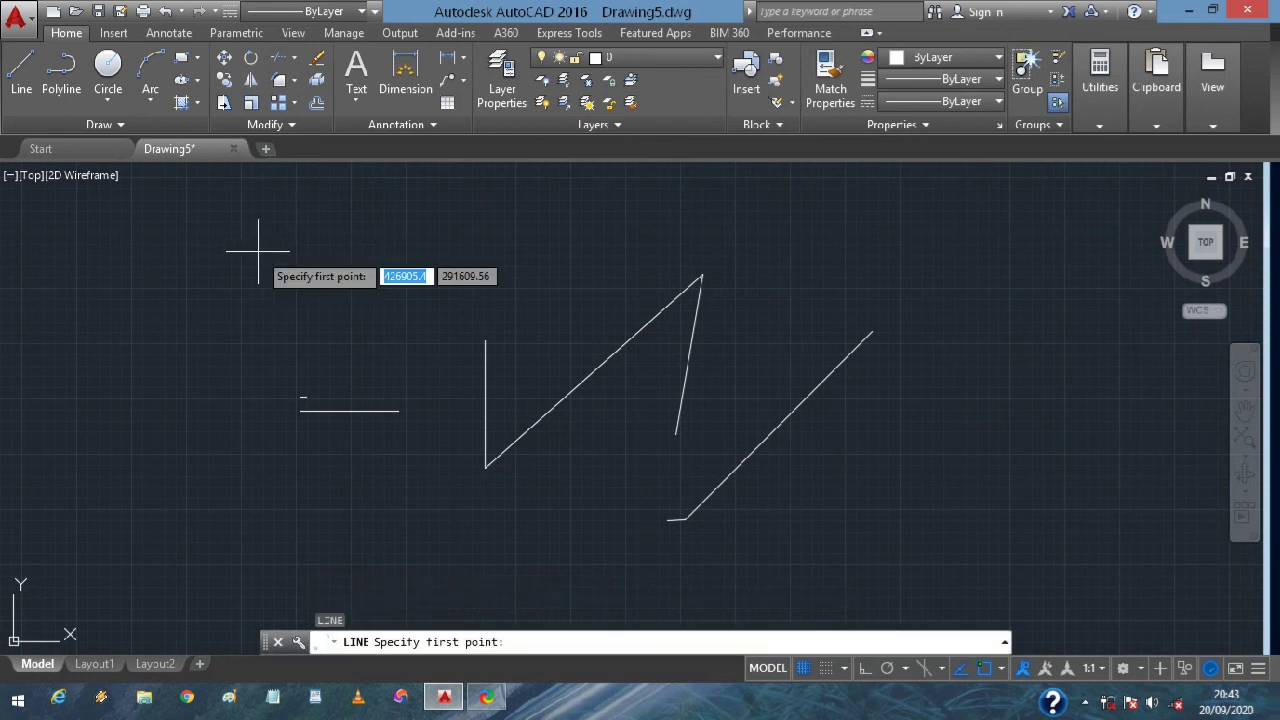
{"action": "left_click", "coordinate": [176, 257]}
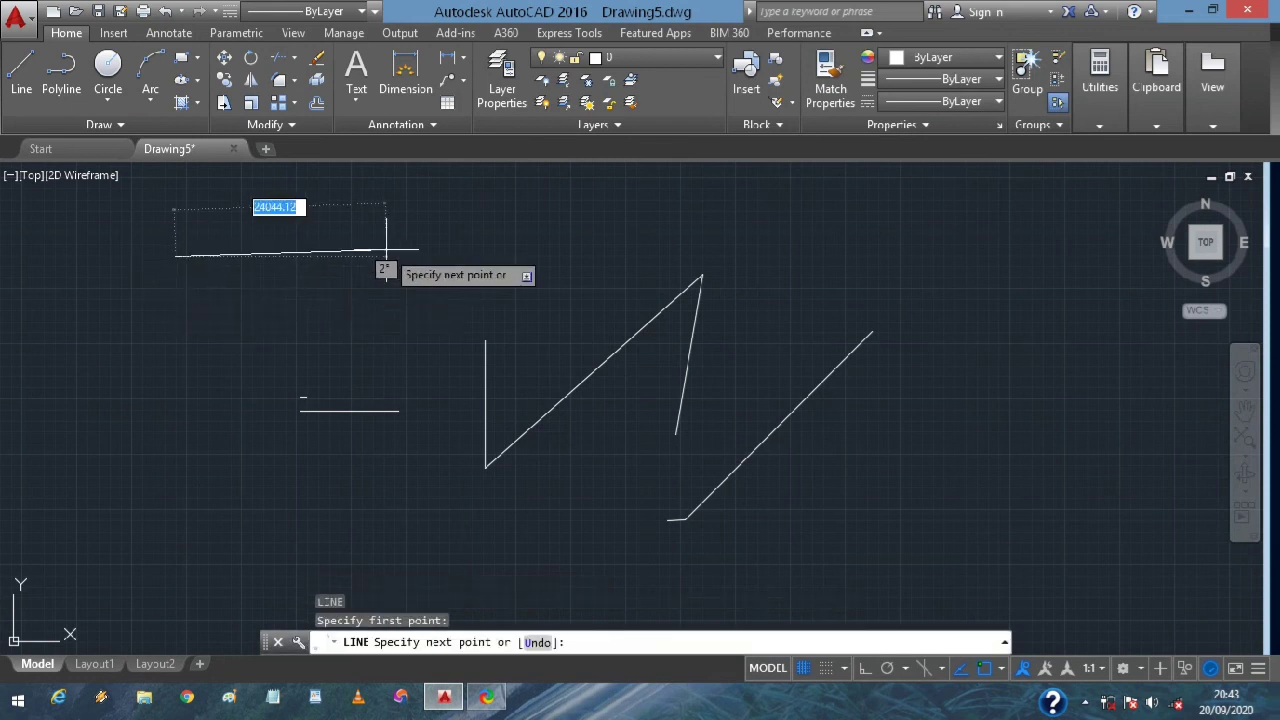
{"action": "type", "text": "2445"}
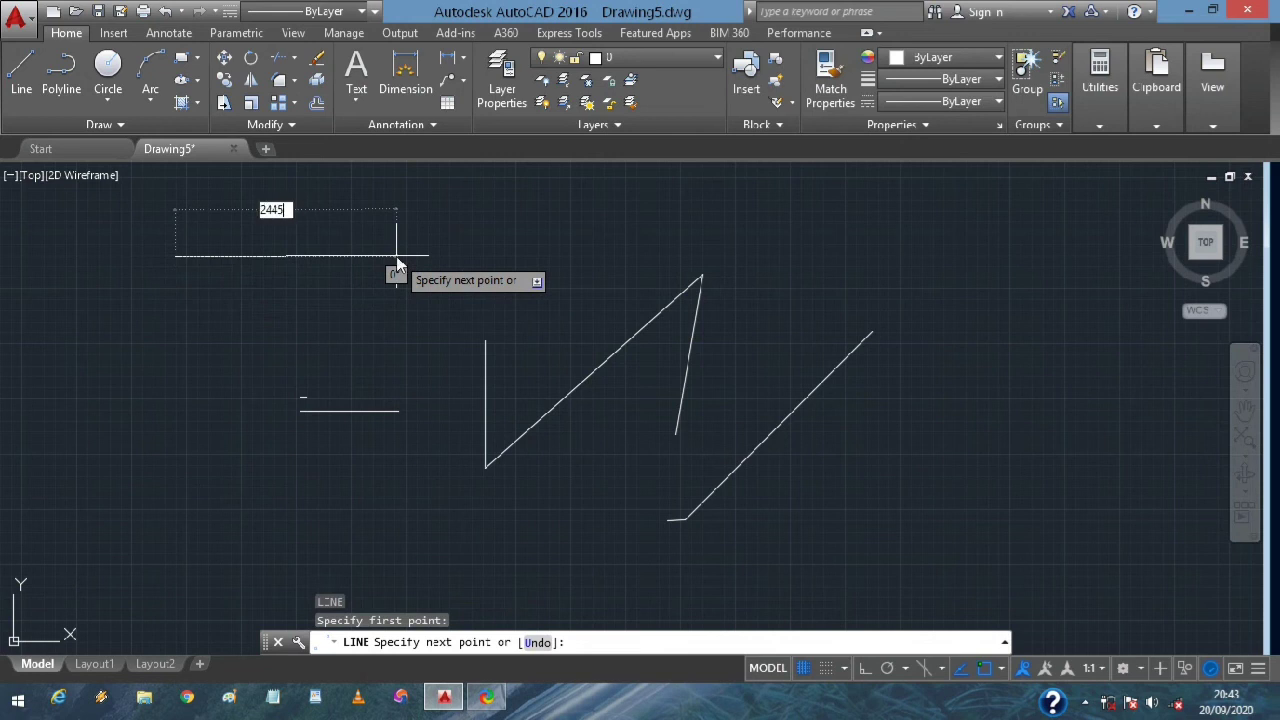
{"action": "type", "text": "55"}
{"action": "key", "text": "Return"}
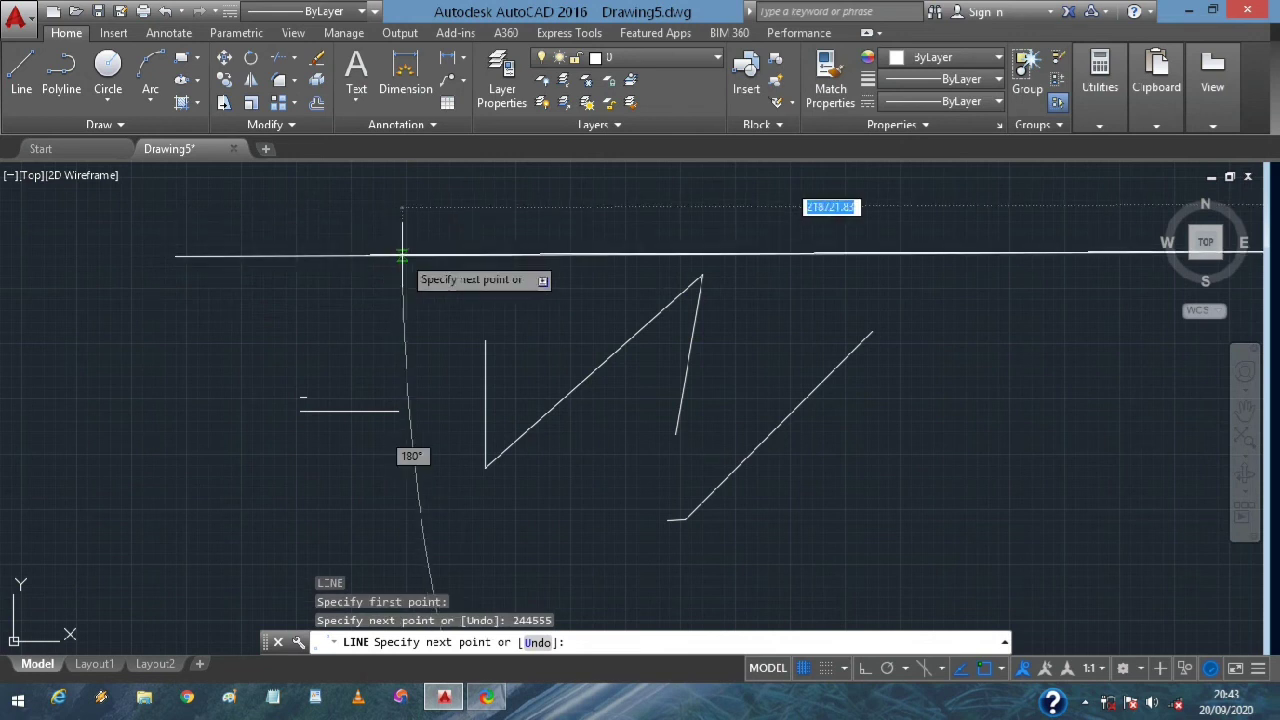
Continue from the far end of the long line with a segment up to the left at 156° and end the line
{"action": "scroll", "coordinate": [533, 288], "scroll_direction": "down", "scroll_amount": 3}
{"action": "scroll", "coordinate": [769, 283], "scroll_direction": "down", "scroll_amount": 2}
{"action": "middle_click_drag", "start_coordinate": [738, 306], "coordinate": [230, 438]}
{"action": "scroll", "coordinate": [275, 415], "scroll_direction": "up", "scroll_amount": 2}
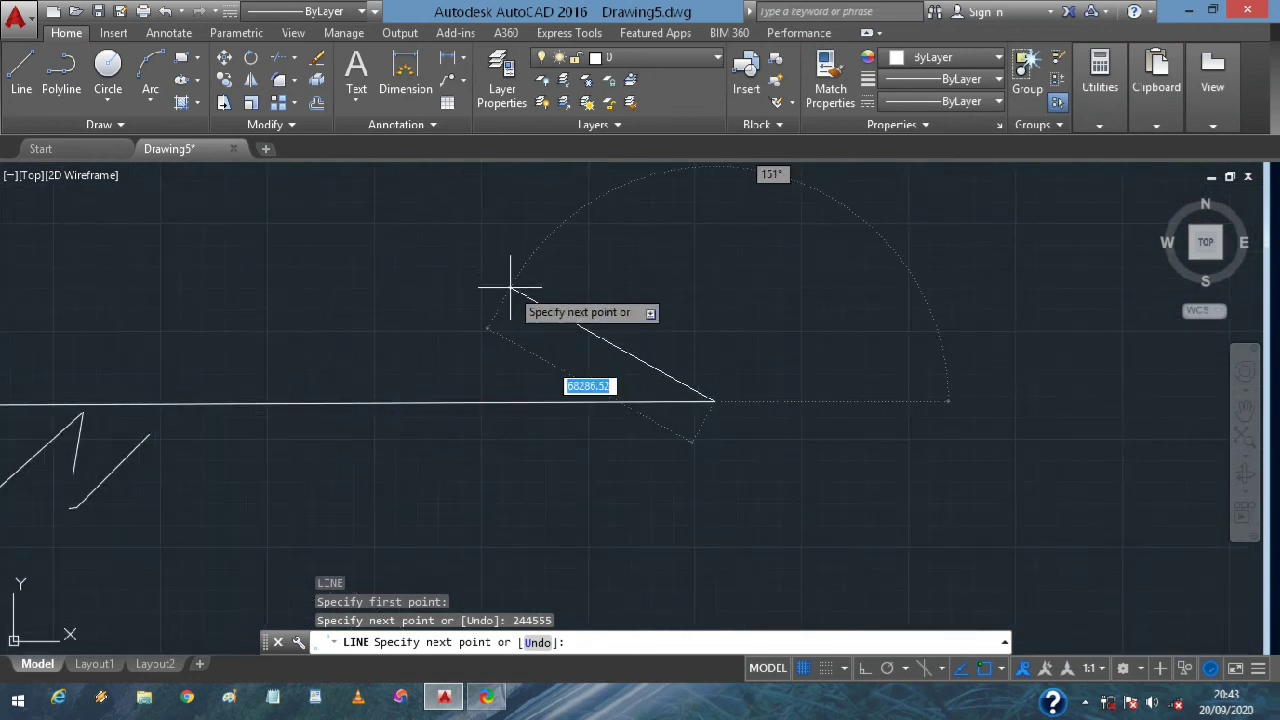
{"action": "key", "text": "Tab"}
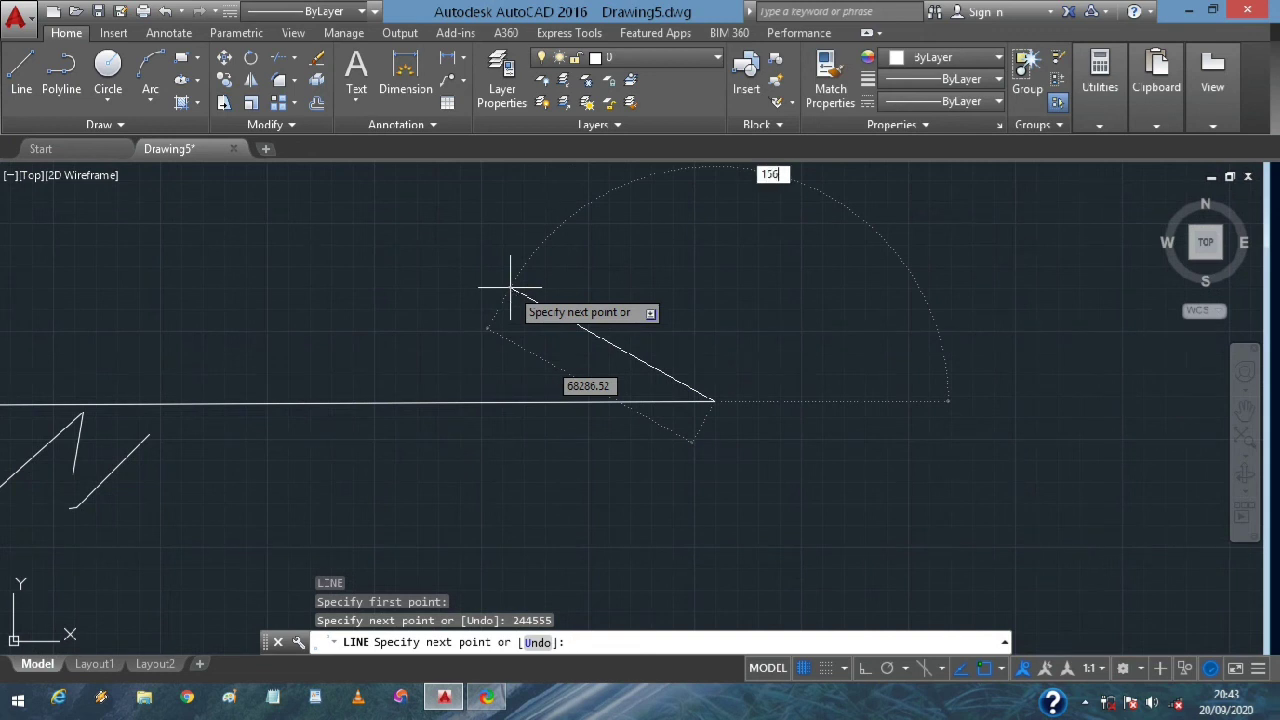
{"action": "key", "text": "Return"}
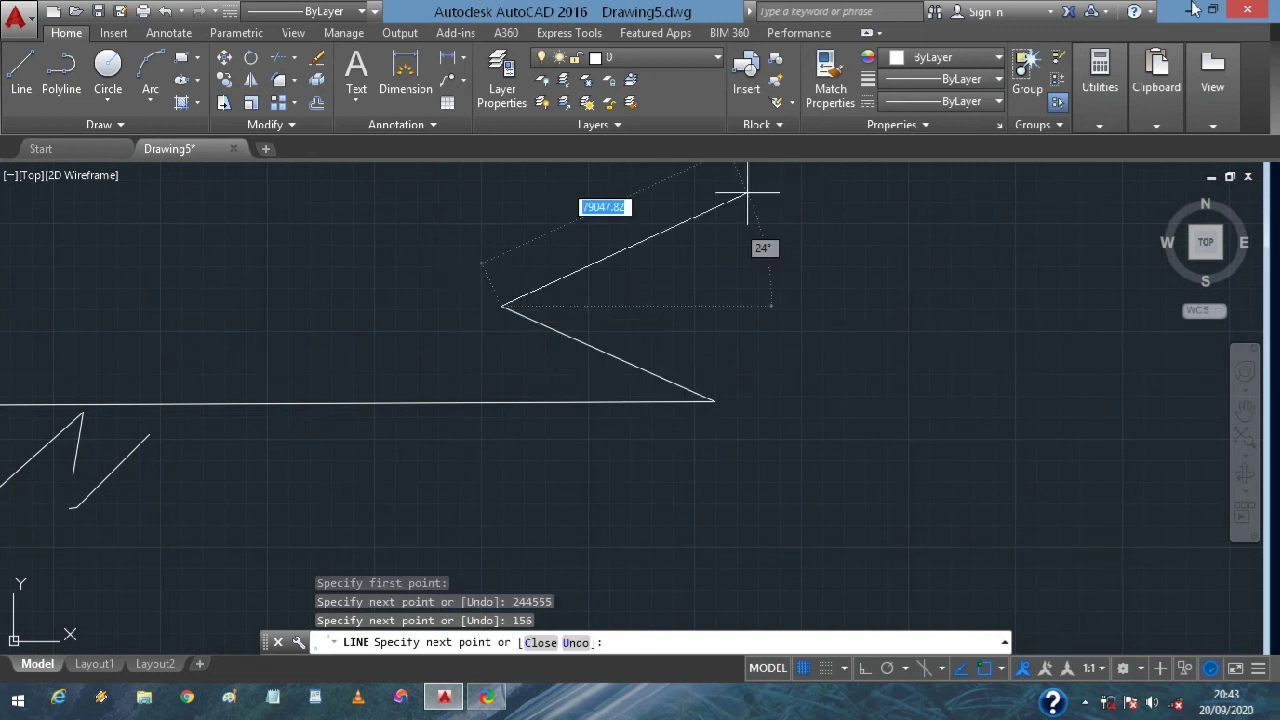
{"action": "key", "text": "Escape"}
Select all the lines in the drawing and erase them
{"action": "scroll", "coordinate": [790, 420], "scroll_direction": "down", "scroll_amount": 5}
{"action": "mouse_move", "coordinate": [805, 392]}
{"action": "left_mouse_down"}
{"action": "mouse_move", "coordinate": [757, 345]}
{"action": "mouse_move", "coordinate": [620, 522]}
{"action": "mouse_move", "coordinate": [827, 465]}
{"action": "left_mouse_up"}
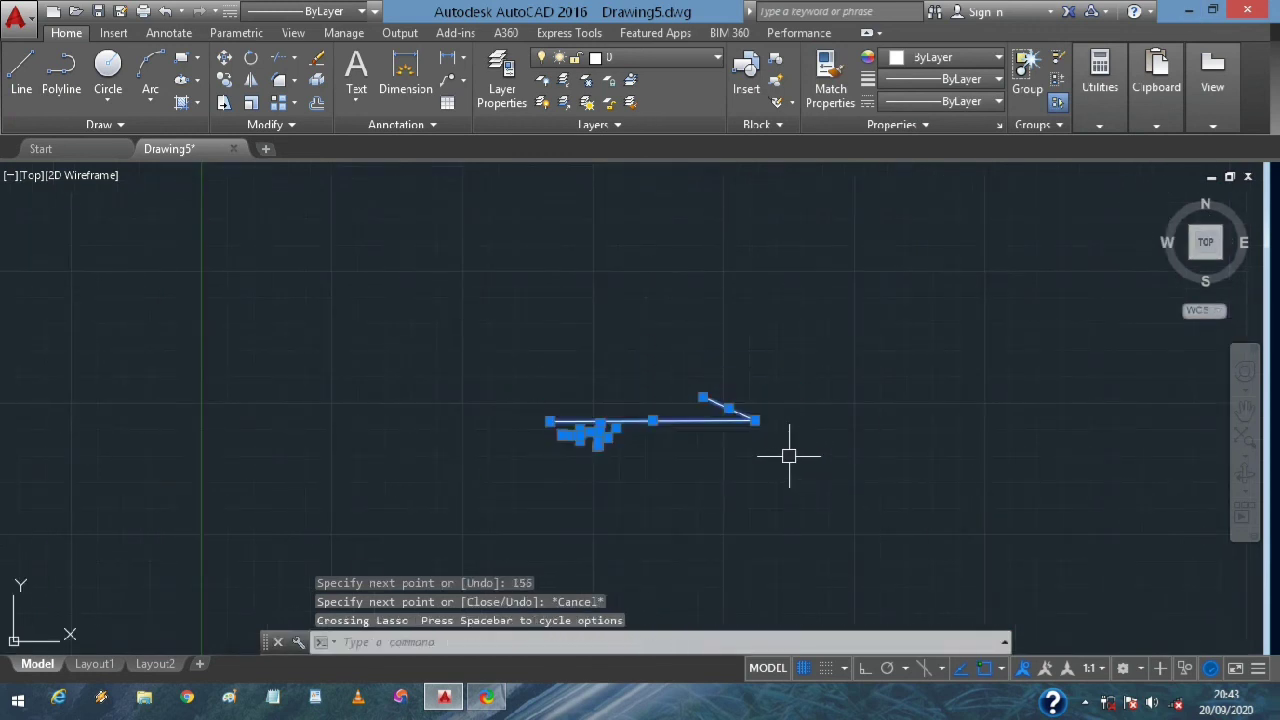
{"action": "key", "text": "Delete"}
{"action": "scroll", "coordinate": [494, 463], "scroll_direction": "down", "scroll_amount": 5}
{"action": "scroll", "coordinate": [575, 400], "scroll_direction": "up", "scroll_amount": 3}
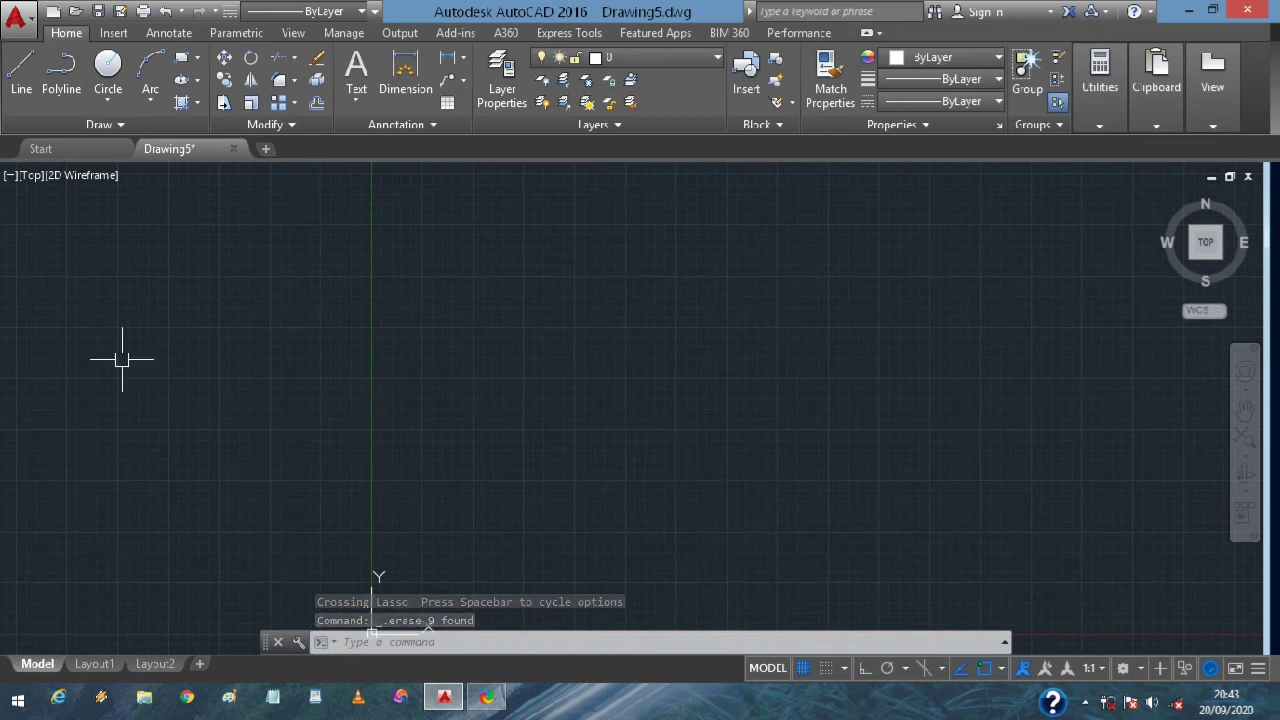
Draw an open zigzag polyline of eight freely placed segments, select it as a single object and erase it
{"action": "left_click", "coordinate": [62, 80]}
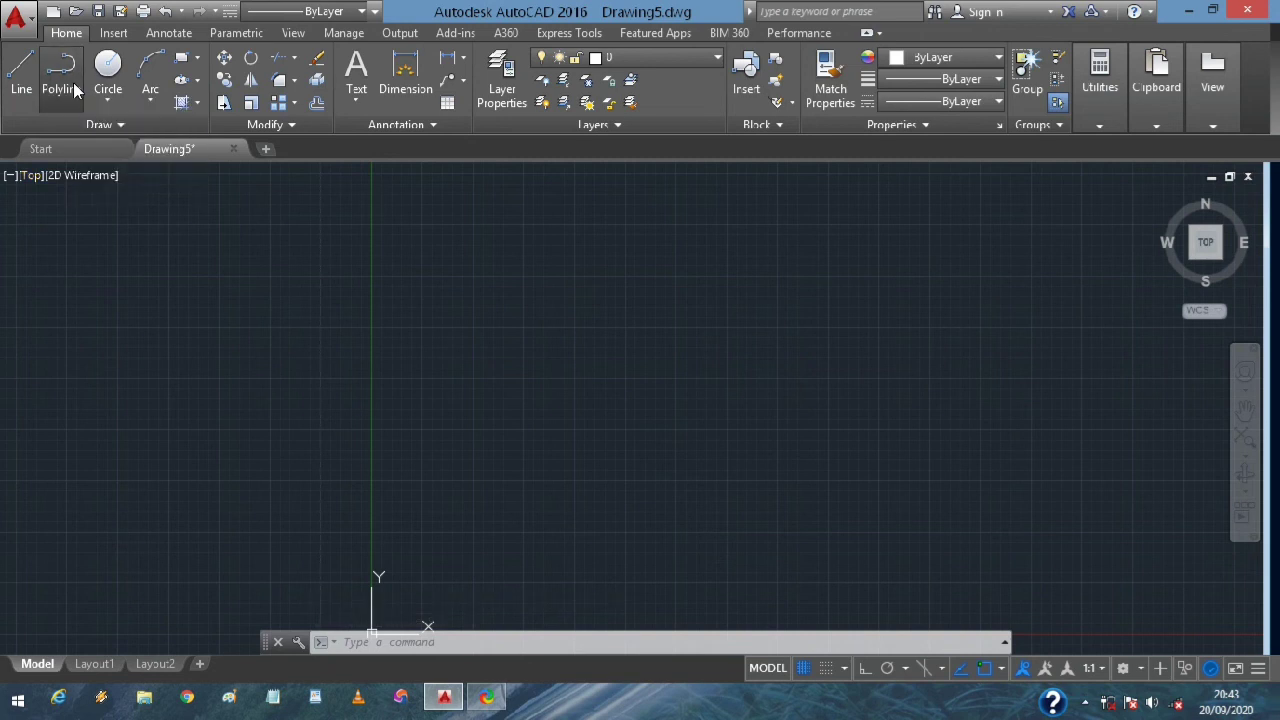
{"action": "left_click", "coordinate": [487, 269]}
{"action": "left_click", "coordinate": [468, 369]}
{"action": "left_click", "coordinate": [678, 263]}
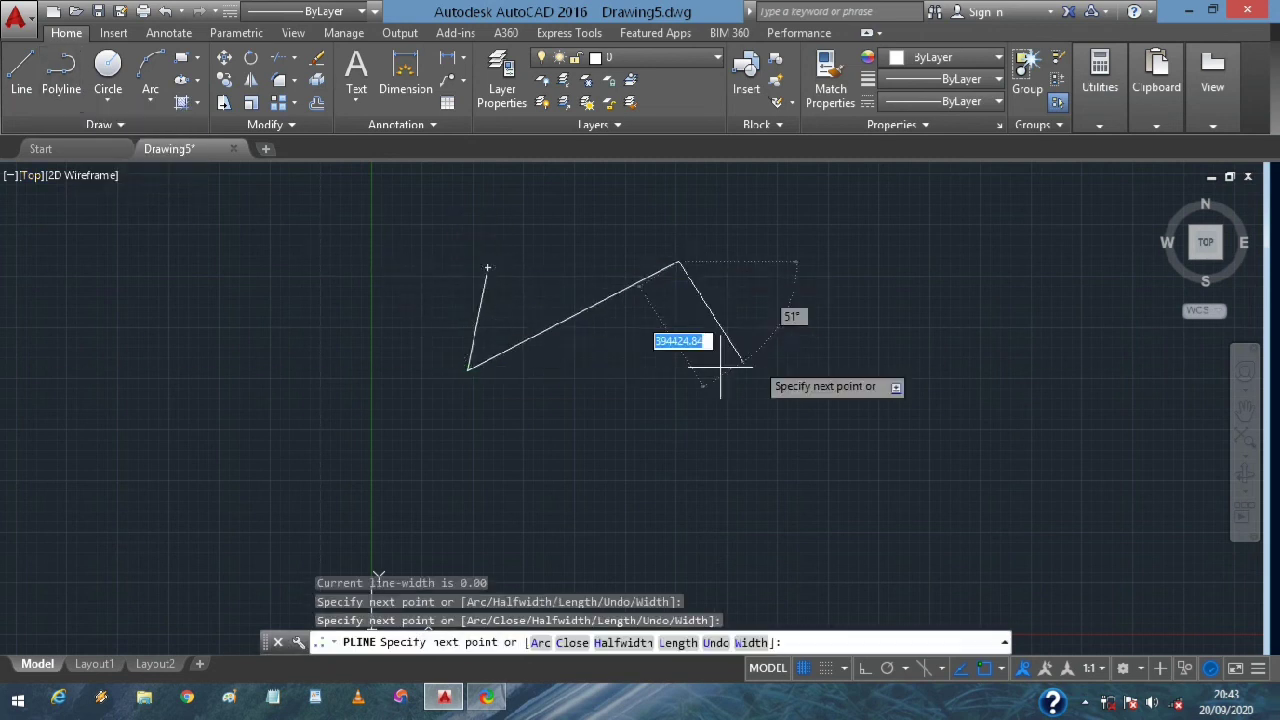
{"action": "left_click", "coordinate": [663, 395]}
{"action": "left_click", "coordinate": [625, 312]}
{"action": "left_click", "coordinate": [1001, 296]}
{"action": "left_click", "coordinate": [953, 349]}
{"action": "left_click", "coordinate": [877, 385]}
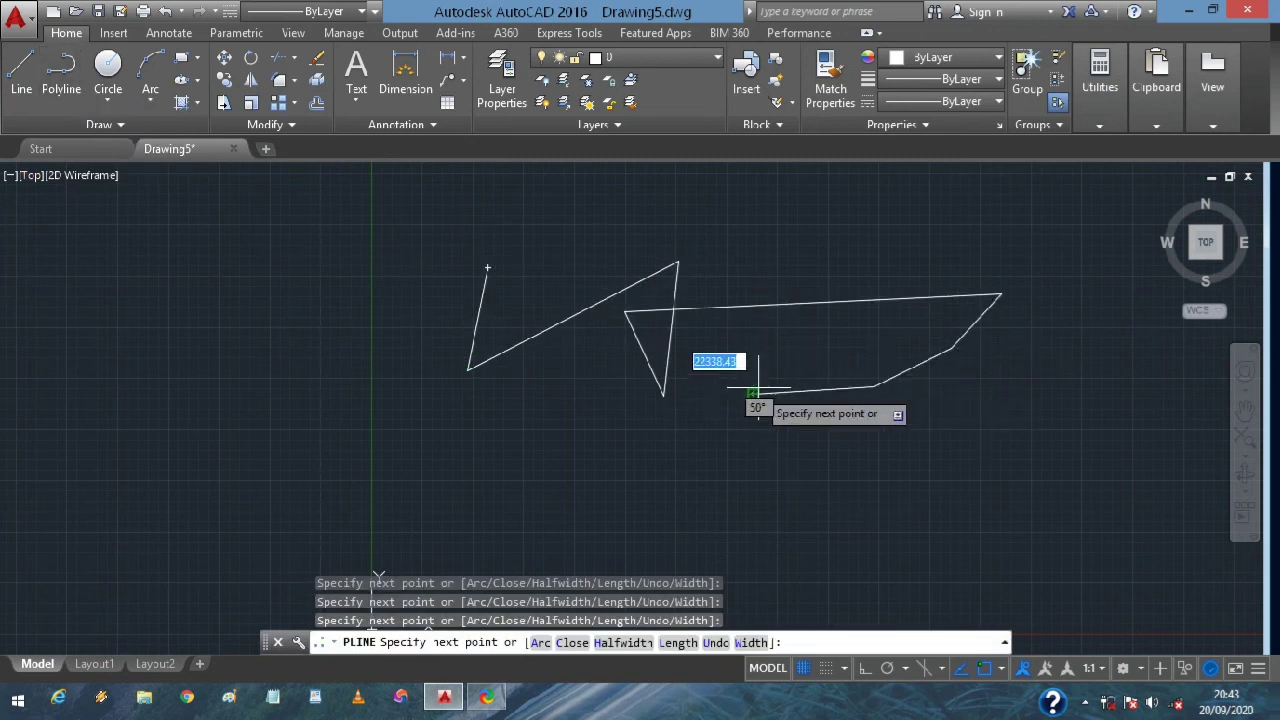
{"action": "left_click", "coordinate": [755, 392]}
{"action": "key", "text": "Escape"}
{"action": "mouse_move", "coordinate": [1028, 391]}
{"action": "left_mouse_down"}
{"action": "mouse_move", "coordinate": [498, 292]}
{"action": "mouse_move", "coordinate": [471, 328]}
{"action": "left_mouse_up"}
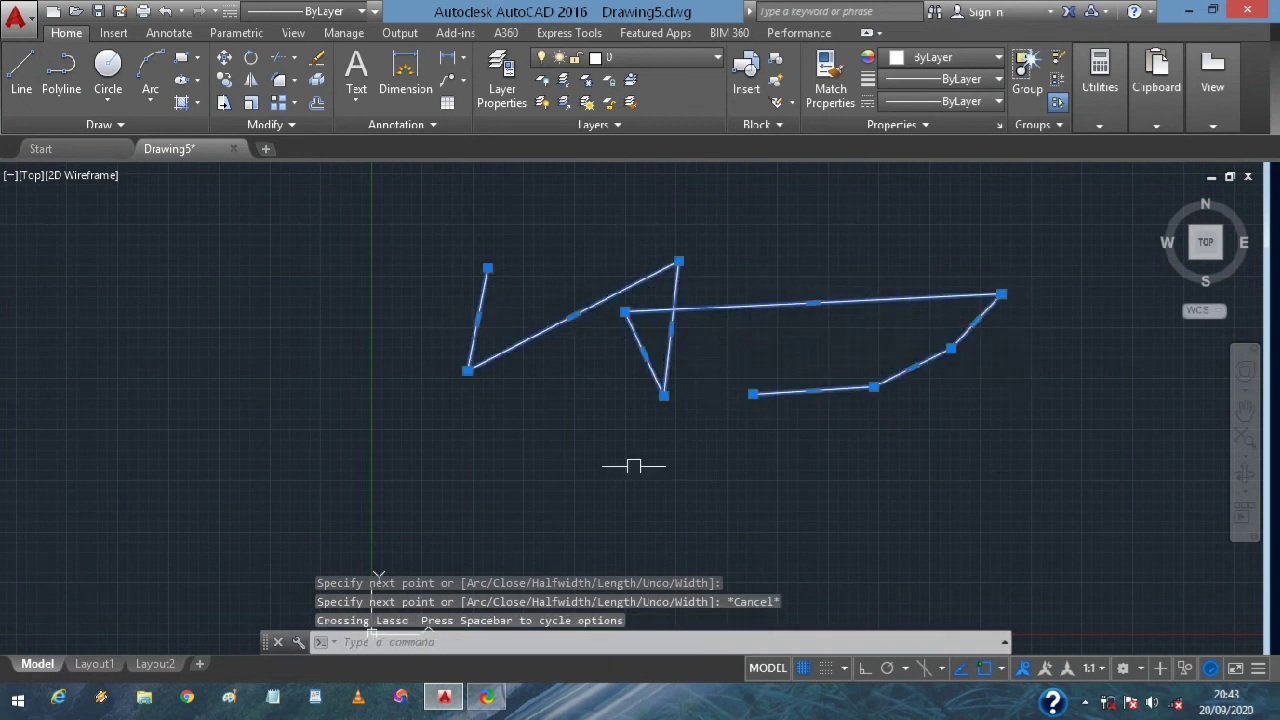
{"action": "key", "text": "Delete"}
Draw another open polyline with nine freely placed, crossing segments and erase it
{"action": "left_click", "coordinate": [61, 75]}
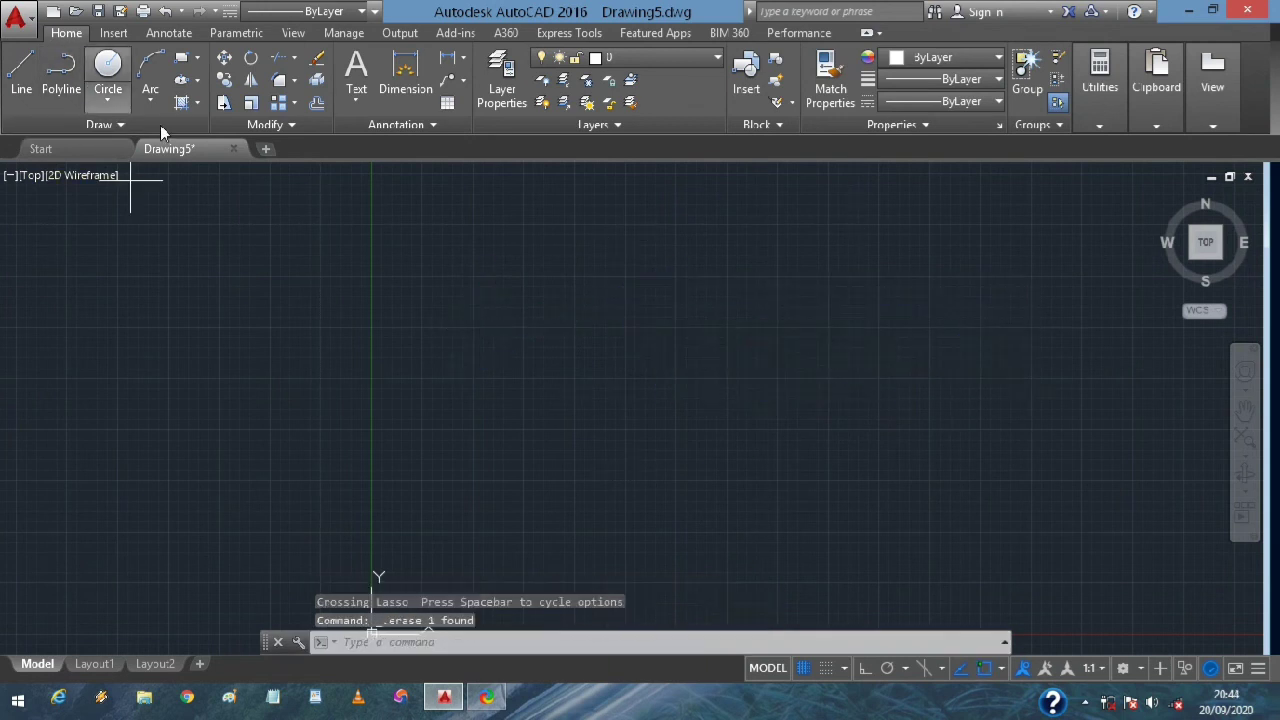
{"action": "left_click", "coordinate": [531, 216]}
{"action": "left_click", "coordinate": [546, 366]}
{"action": "left_click", "coordinate": [853, 256]}
{"action": "left_click", "coordinate": [908, 336]}
{"action": "left_click", "coordinate": [781, 410]}
{"action": "left_click", "coordinate": [648, 278]}
{"action": "left_click", "coordinate": [660, 265]}
{"action": "left_click", "coordinate": [890, 445]}
{"action": "left_click", "coordinate": [765, 513]}
{"action": "left_click", "coordinate": [687, 513]}
{"action": "key", "text": "Escape"}
{"action": "left_click_drag", "start_coordinate": [1024, 480], "coordinate": [440, 320]}
{"action": "key", "text": "Delete"}
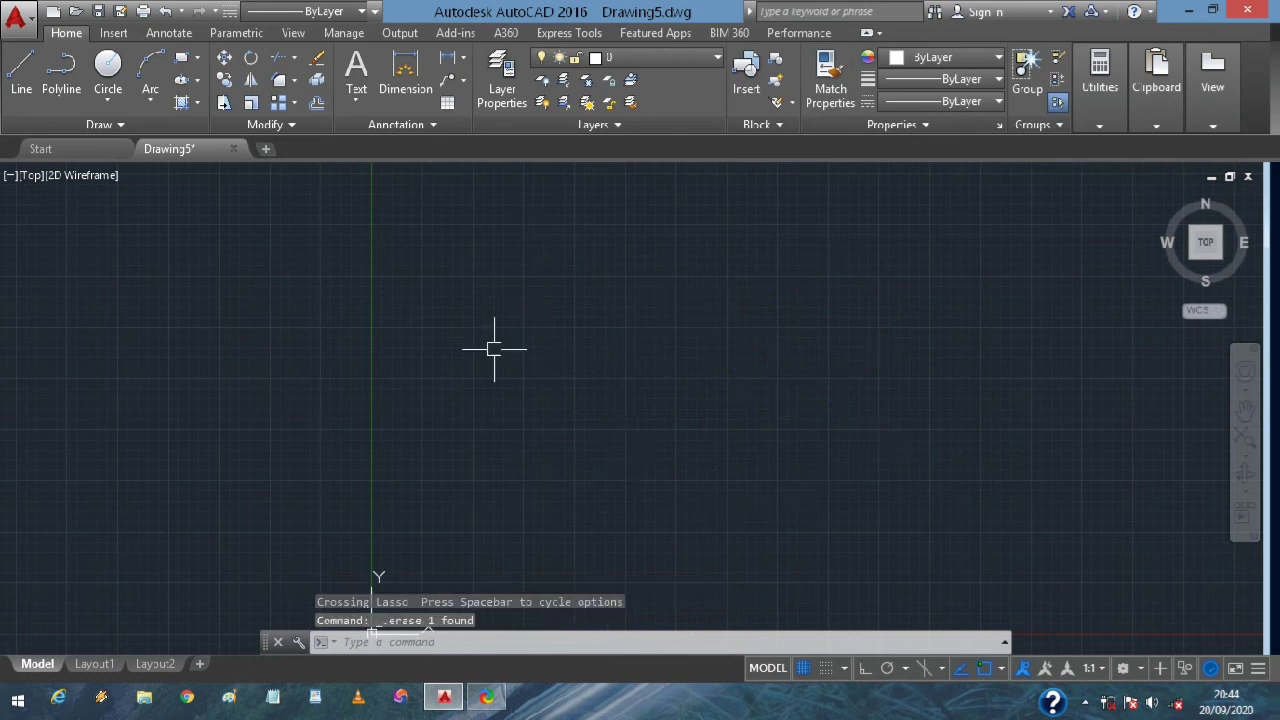
Draw a circle with a radius of 466777 mm up and to the right of the origin
{"action": "left_click", "coordinate": [123, 74]}
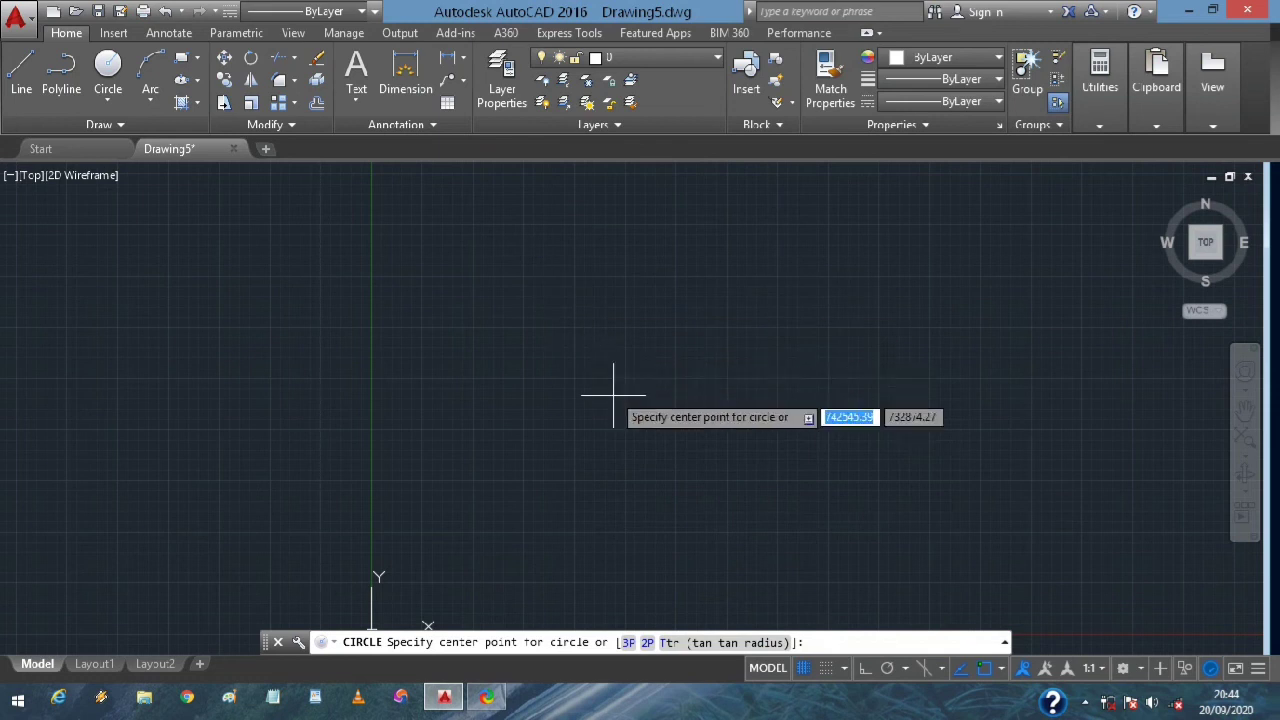
{"action": "left_click", "coordinate": [581, 471]}
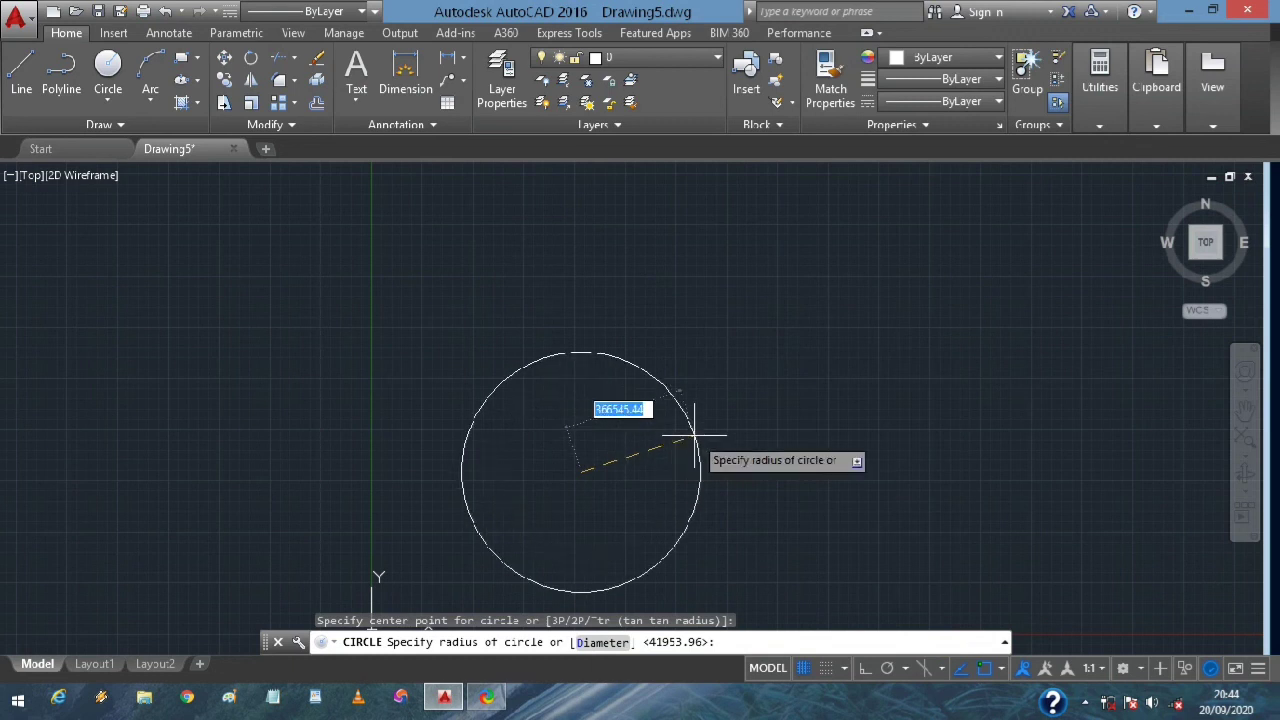
{"action": "scroll", "coordinate": [680, 414], "scroll_direction": "down", "scroll_amount": 3}
{"action": "scroll", "coordinate": [634, 408], "scroll_direction": "up", "scroll_amount": 2}
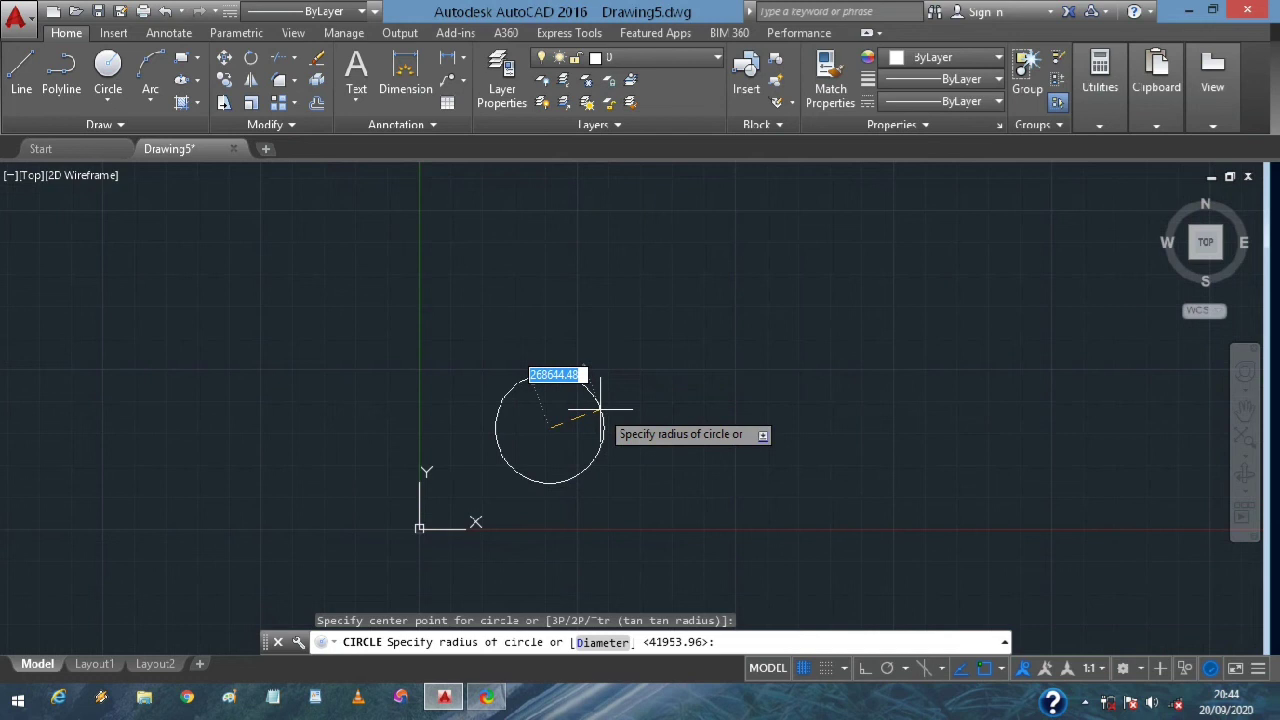
{"action": "type", "text": "466777"}
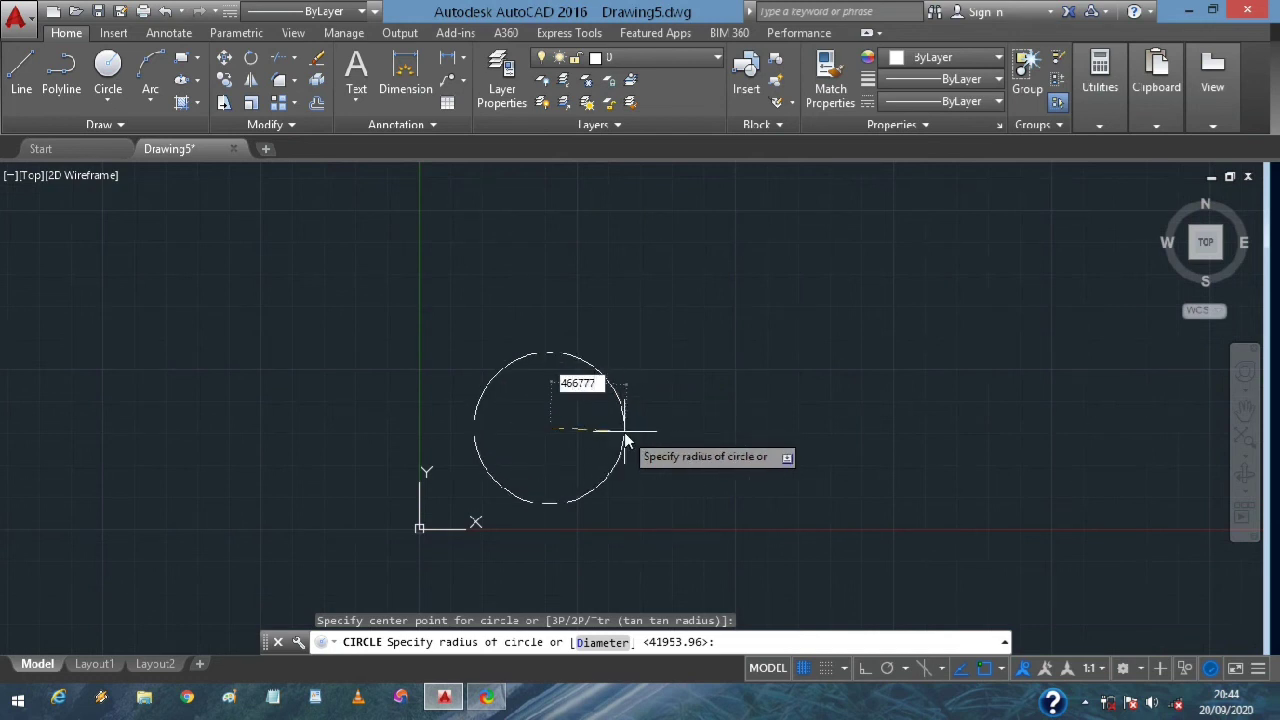
{"action": "key", "text": "Return"}
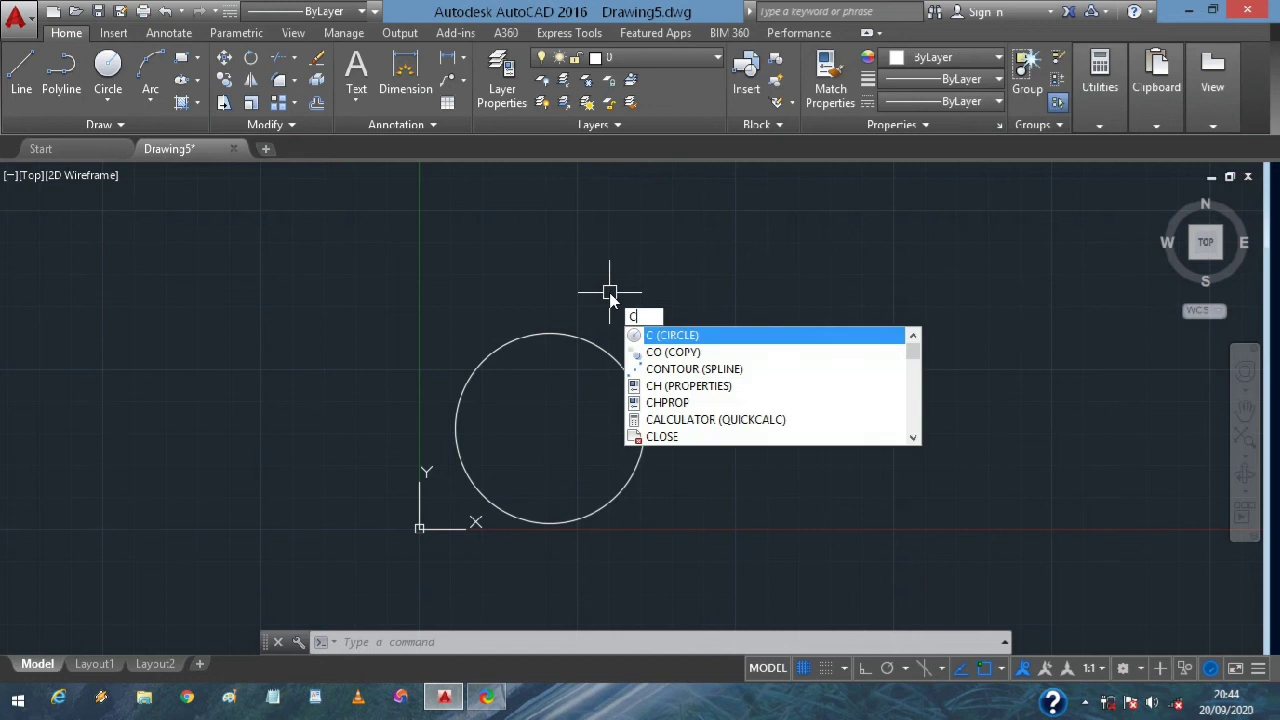
Draw a second circle with a radius of 456565 mm up and to the right of the first one
{"action": "key", "text": "Return"}
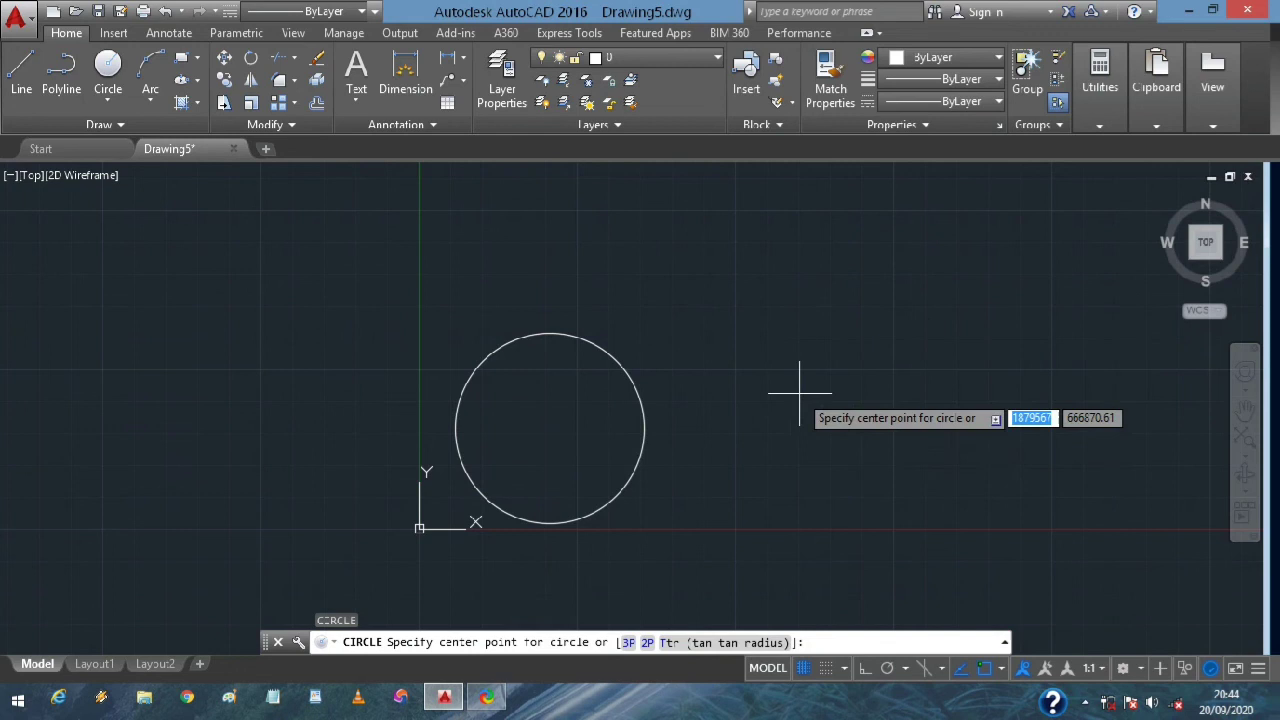
{"action": "left_click", "coordinate": [778, 361]}
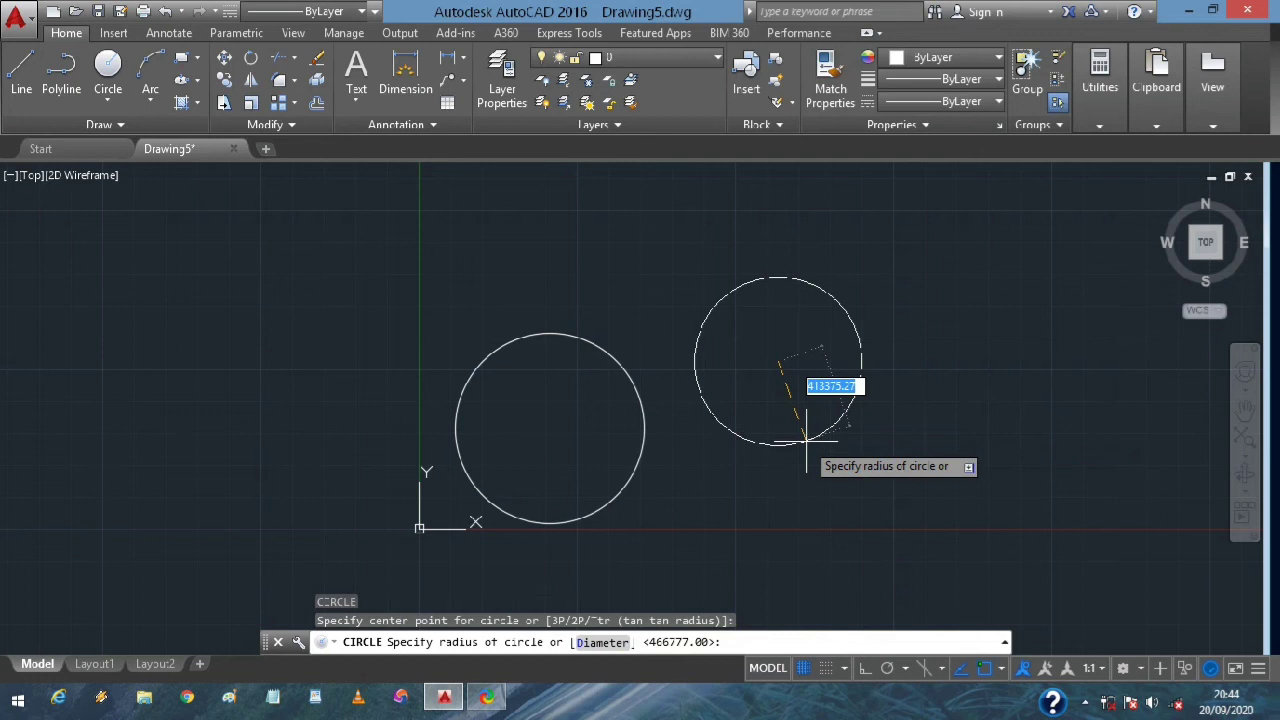
{"action": "type", "text": "4565"}
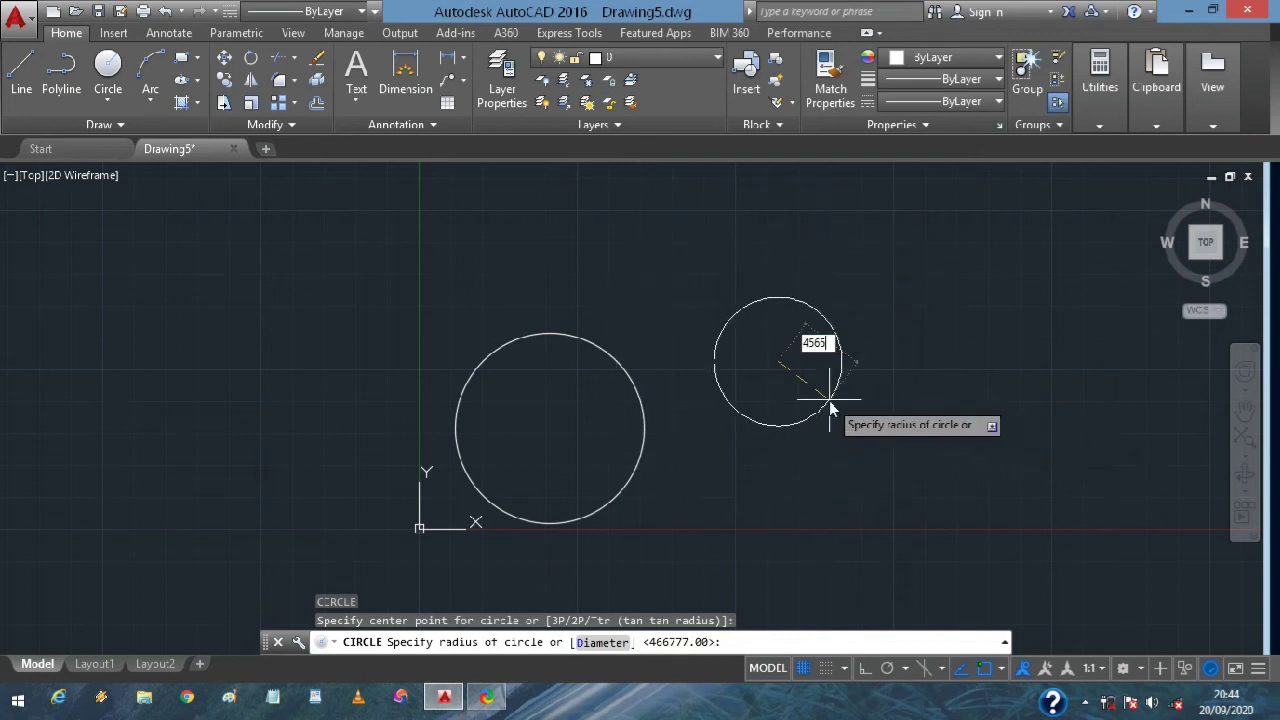
{"action": "type", "text": "65"}
{"action": "key", "text": "Return"}
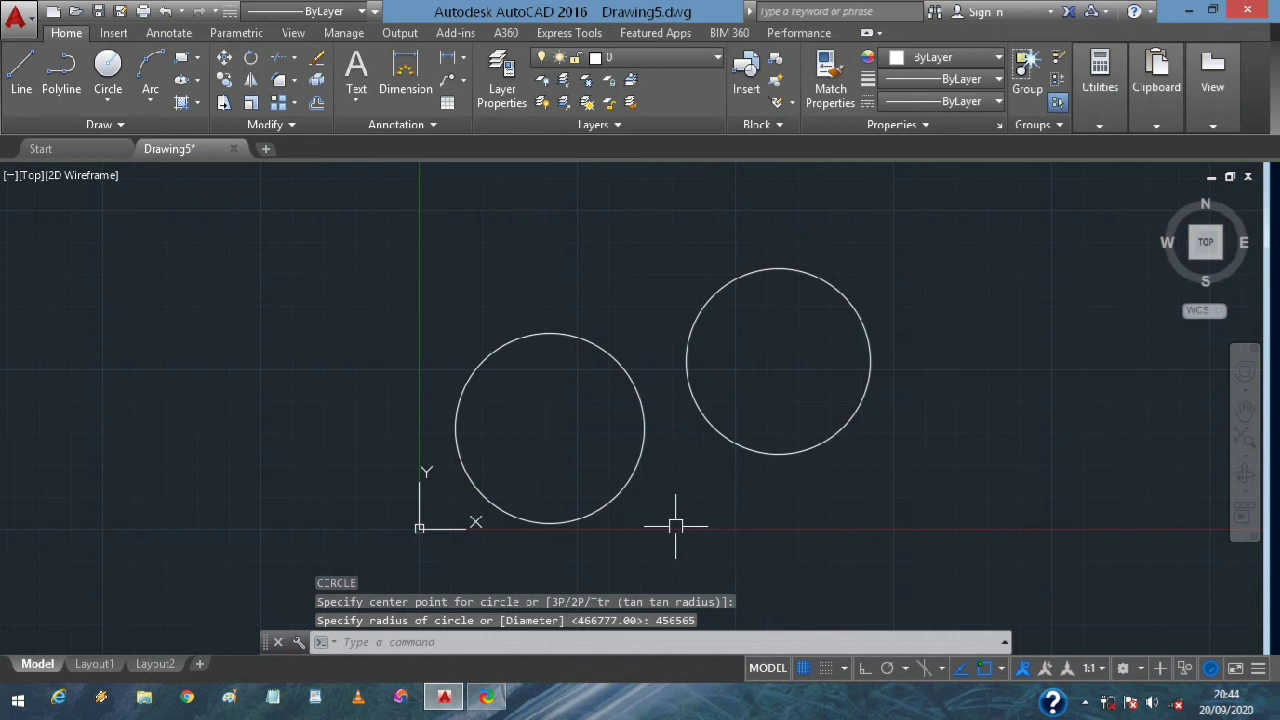
Draw a circle with a diameter of 5464776 mm, centred below the second circle near the X axis
{"action": "type", "text": "c"}
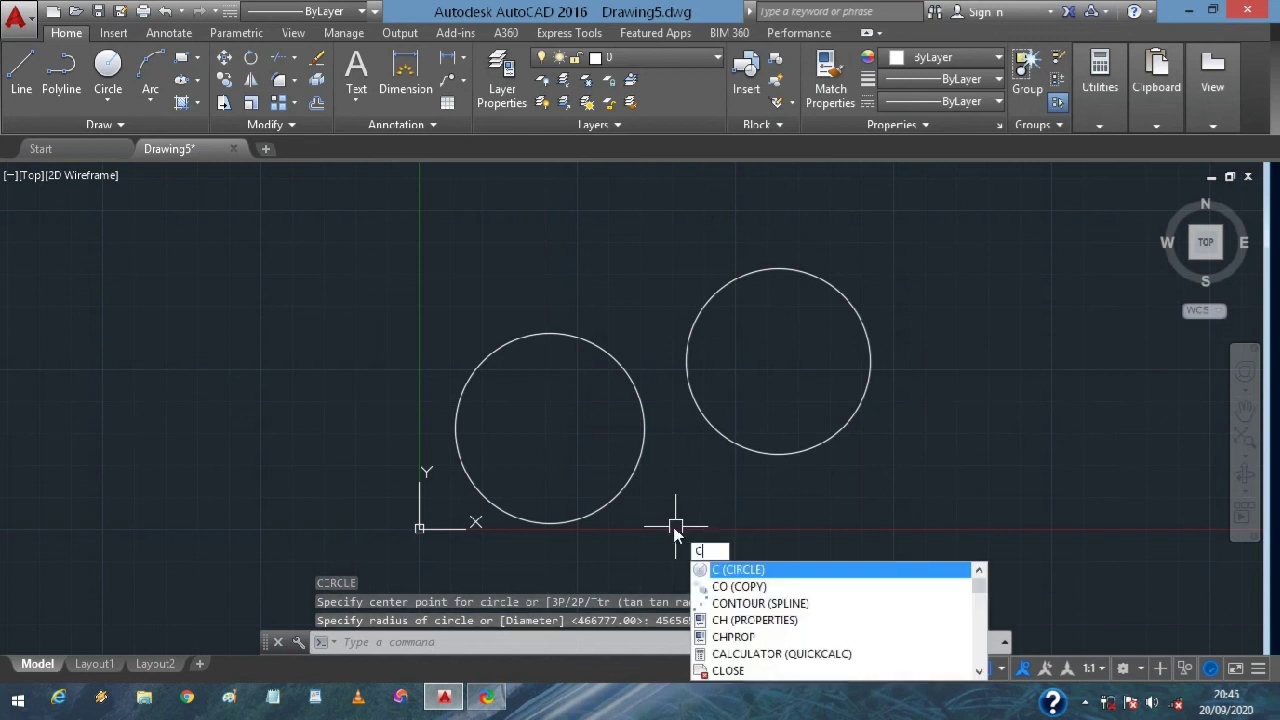
{"action": "key", "text": "Return"}
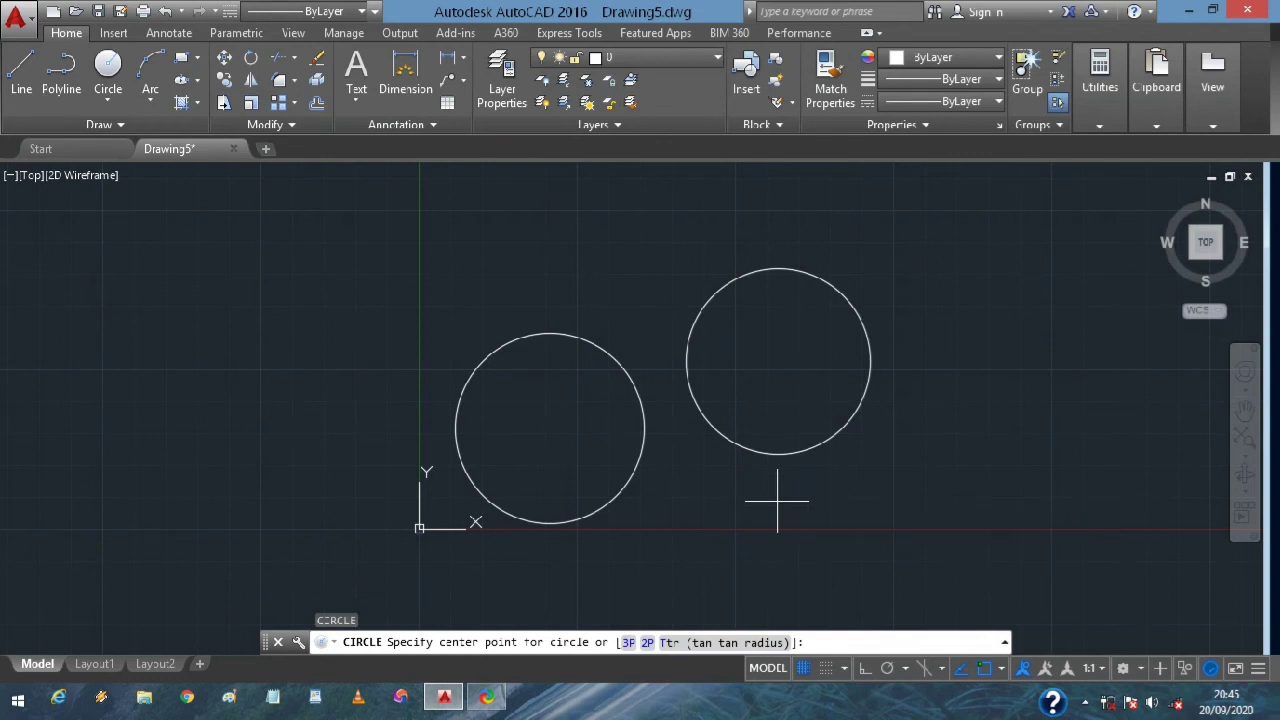
{"action": "left_click", "coordinate": [777, 501]}
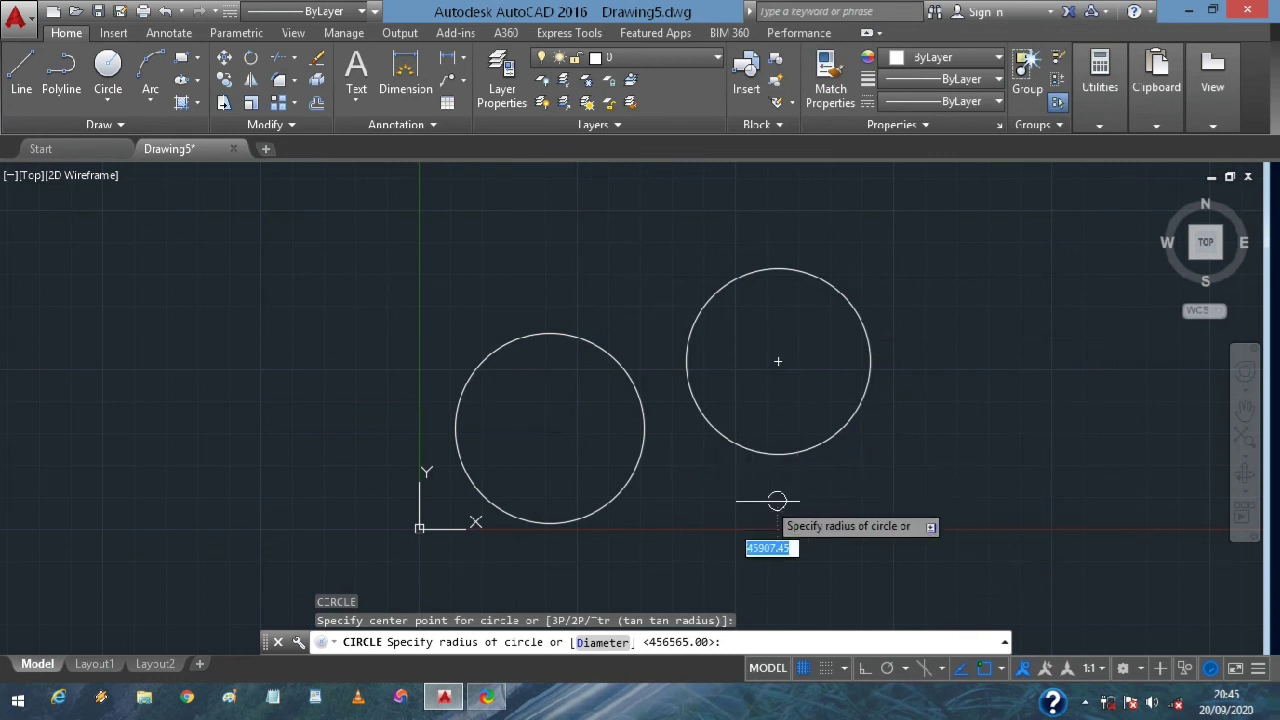
{"action": "left_click", "coordinate": [603, 643]}
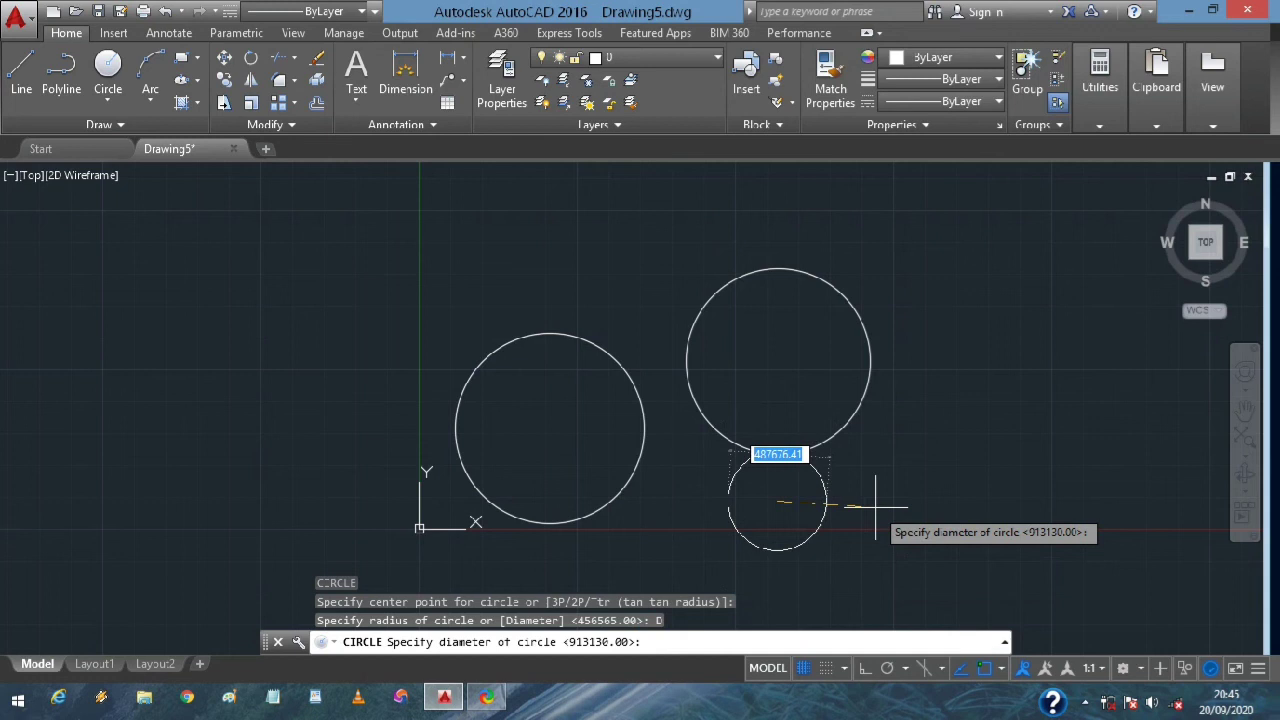
{"action": "type", "text": "54647"}
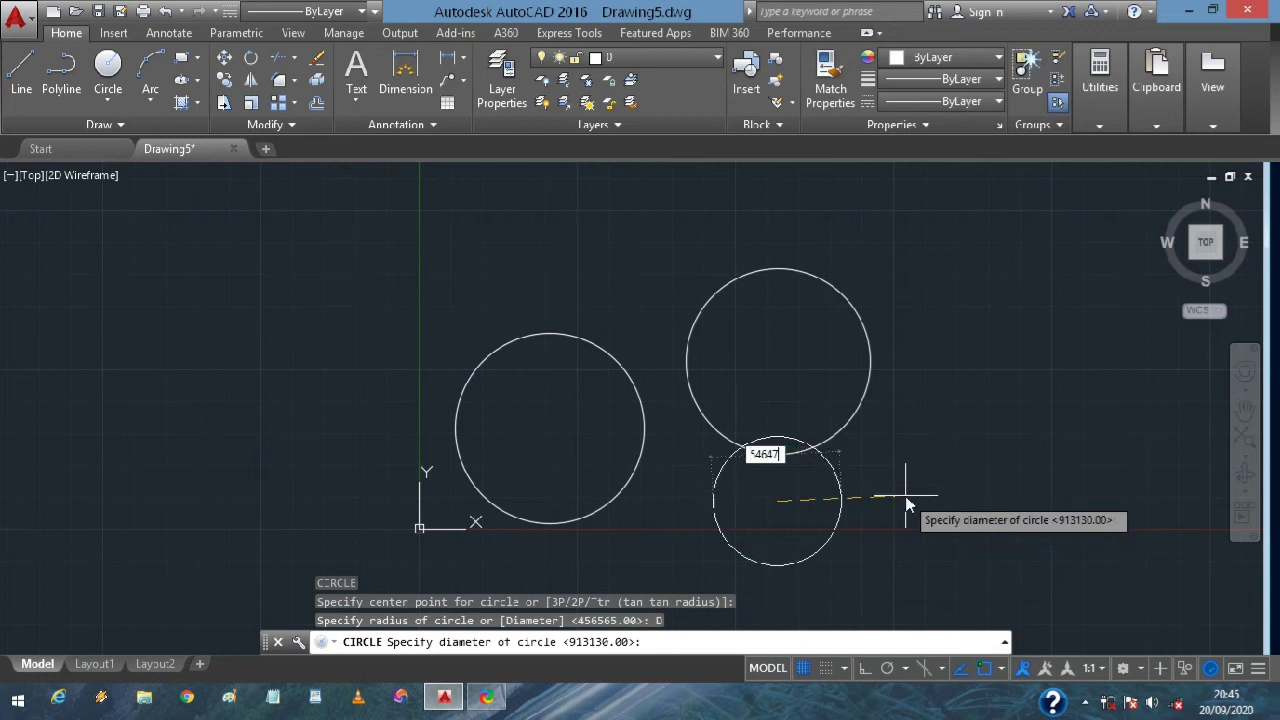
{"action": "type", "text": "76"}
{"action": "key", "text": "Return"}
Select all three circles with a crossing lasso and erase them
{"action": "scroll", "coordinate": [908, 486], "scroll_direction": "down", "scroll_amount": 8}
{"action": "scroll", "coordinate": [921, 472], "scroll_direction": "up", "scroll_amount": 2}
{"action": "mouse_move", "coordinate": [1082, 497]}
{"action": "left_mouse_down"}
{"action": "mouse_move", "coordinate": [757, 586]}
{"action": "mouse_move", "coordinate": [1115, 565]}
{"action": "mouse_move", "coordinate": [1094, 541]}
{"action": "left_mouse_up"}
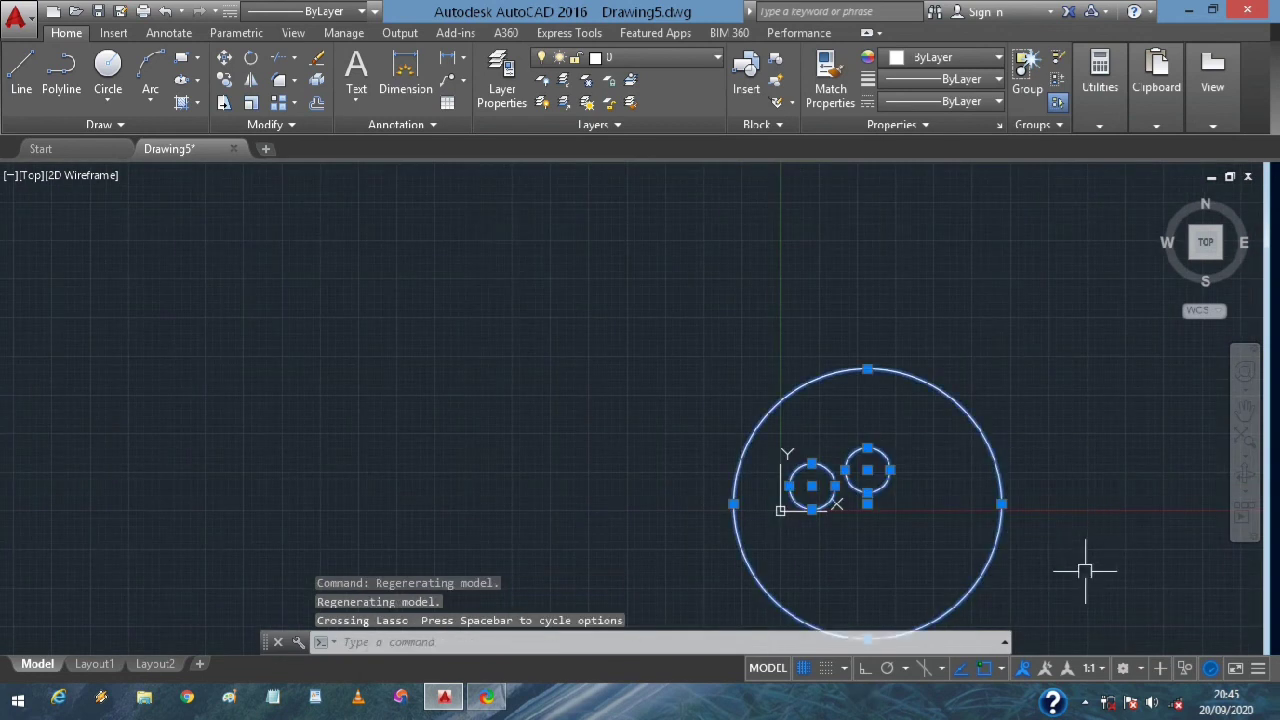
{"action": "key", "text": "Delete"}
Draw a freely placed horizontal line up and to the right of the origin with Ortho on
{"action": "scroll", "coordinate": [890, 440], "scroll_direction": "down", "scroll_amount": 2}
{"action": "mouse_move", "coordinate": [833, 423]}
{"action": "middle_mouse_down"}
{"action": "mouse_move", "coordinate": [386, 528]}
{"action": "mouse_move", "coordinate": [357, 429]}
{"action": "middle_mouse_up"}
{"action": "scroll", "coordinate": [364, 427], "scroll_direction": "up", "scroll_amount": 2}
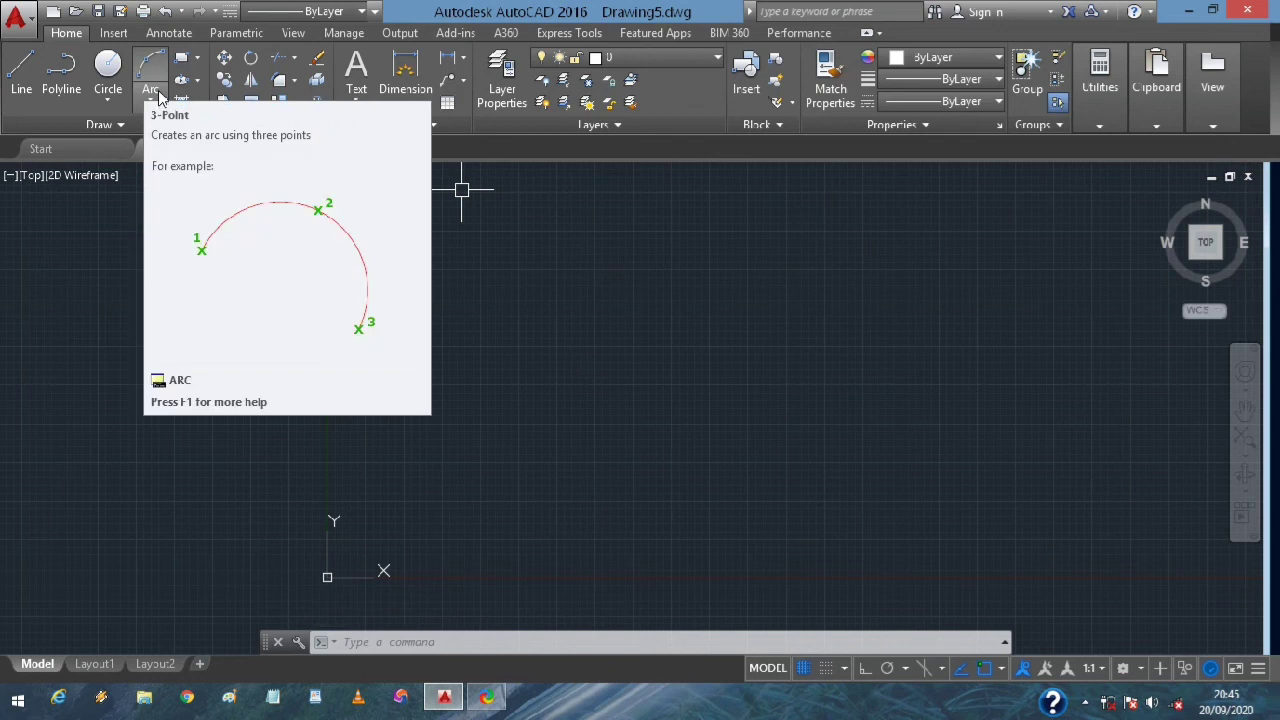
{"action": "left_click", "coordinate": [22, 70]}
{"action": "left_click", "coordinate": [404, 297]}
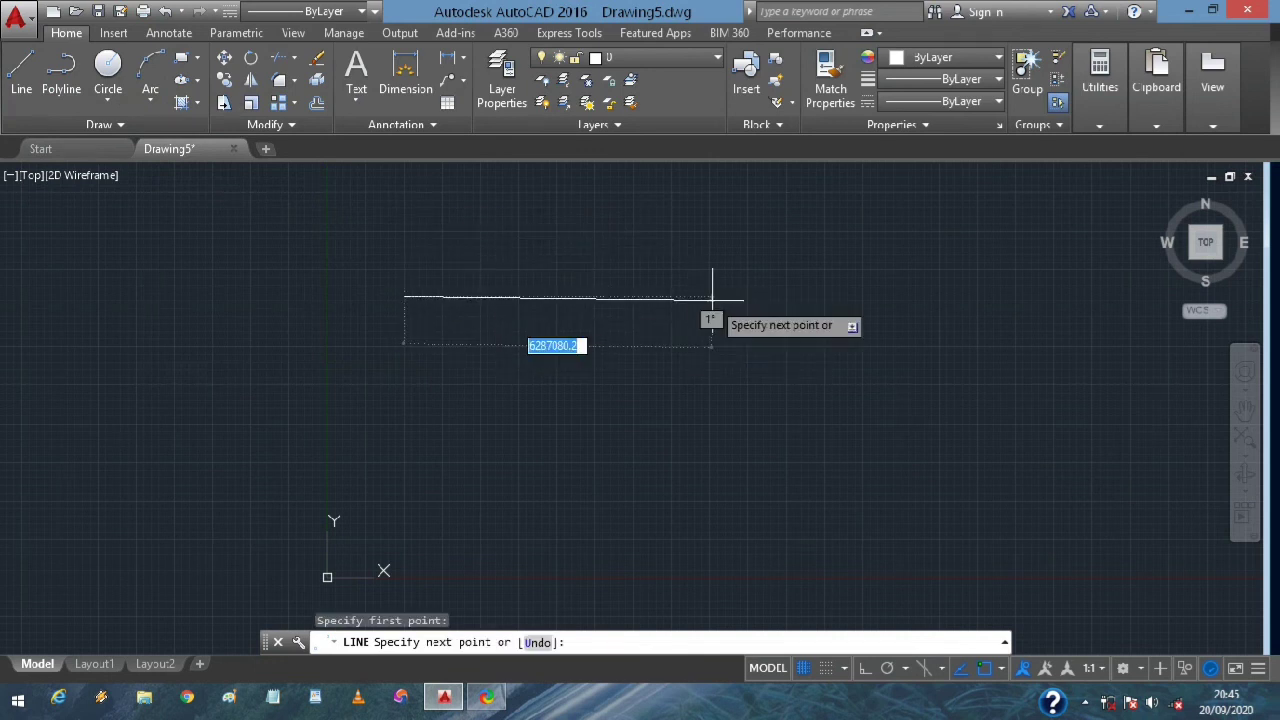
{"action": "left_click", "coordinate": [765, 296]}
{"action": "key", "text": "Escape"}
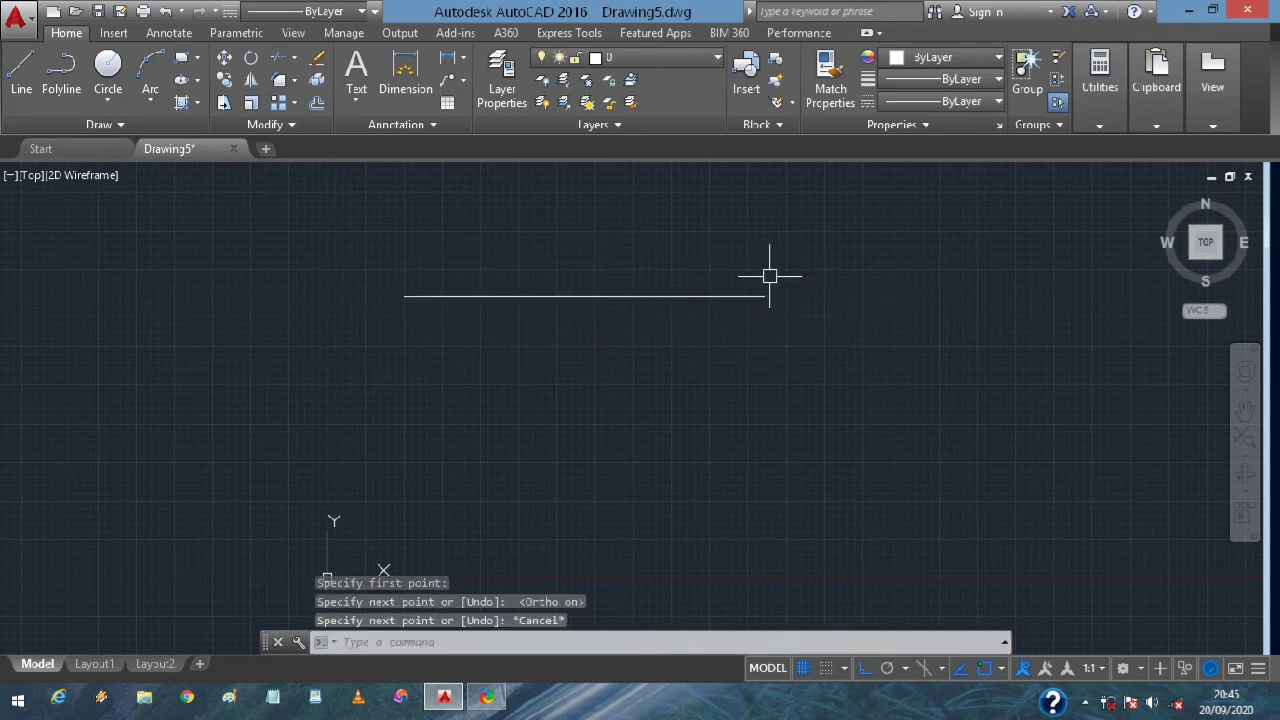
Draw two more separate horizontal lines below the first one, with the last one between the other two
{"action": "key", "text": "Return"}
{"action": "left_click", "coordinate": [598, 474]}
{"action": "left_click", "coordinate": [930, 474]}
{"action": "key", "text": "Escape"}
{"action": "key", "text": "Return"}
{"action": "left_click", "coordinate": [461, 424]}
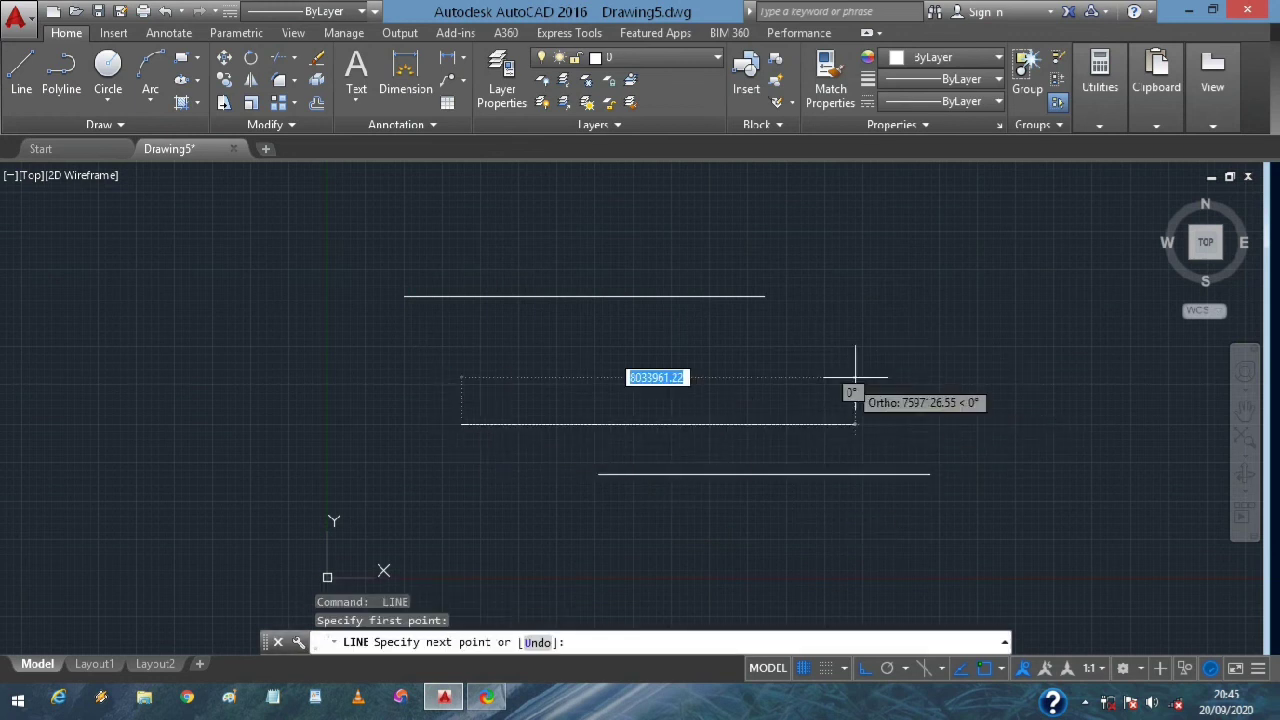
{"action": "left_click", "coordinate": [764, 418]}
{"action": "key", "text": "Escape"}
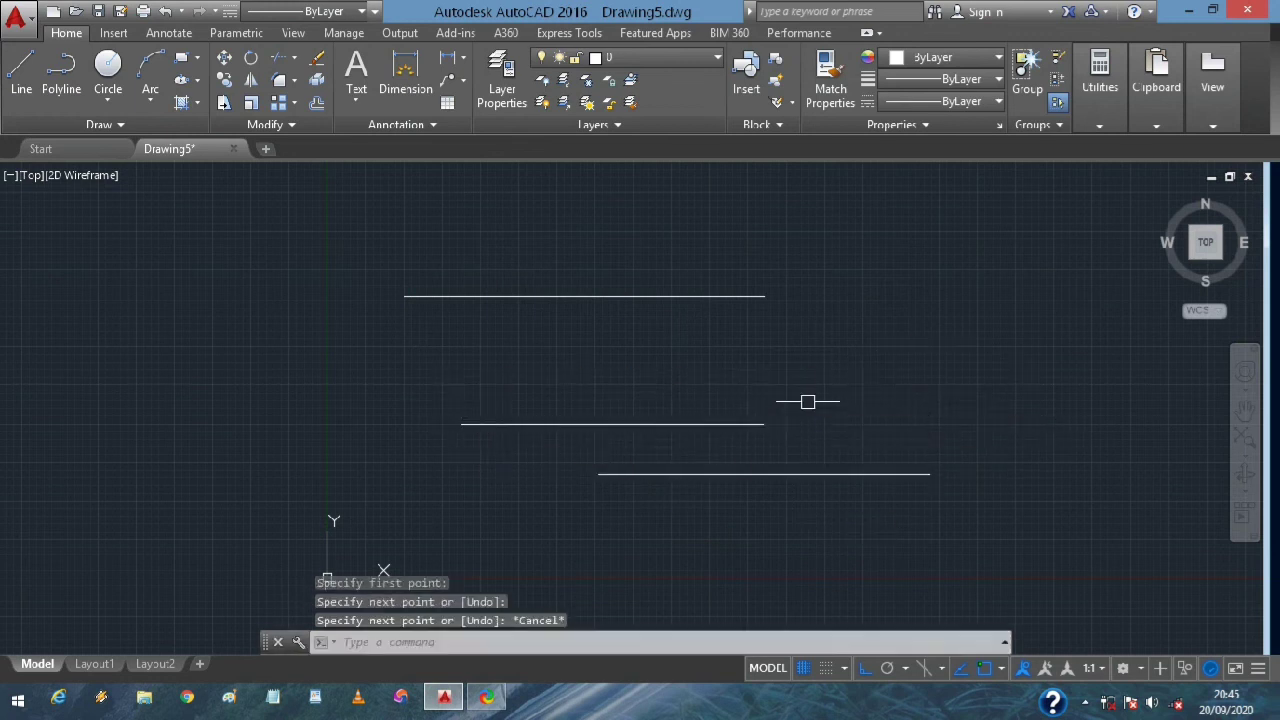
Draw a three-point arc from the upper line's right end through the middle line's right end, ending just beyond it
{"action": "left_click", "coordinate": [160, 68]}
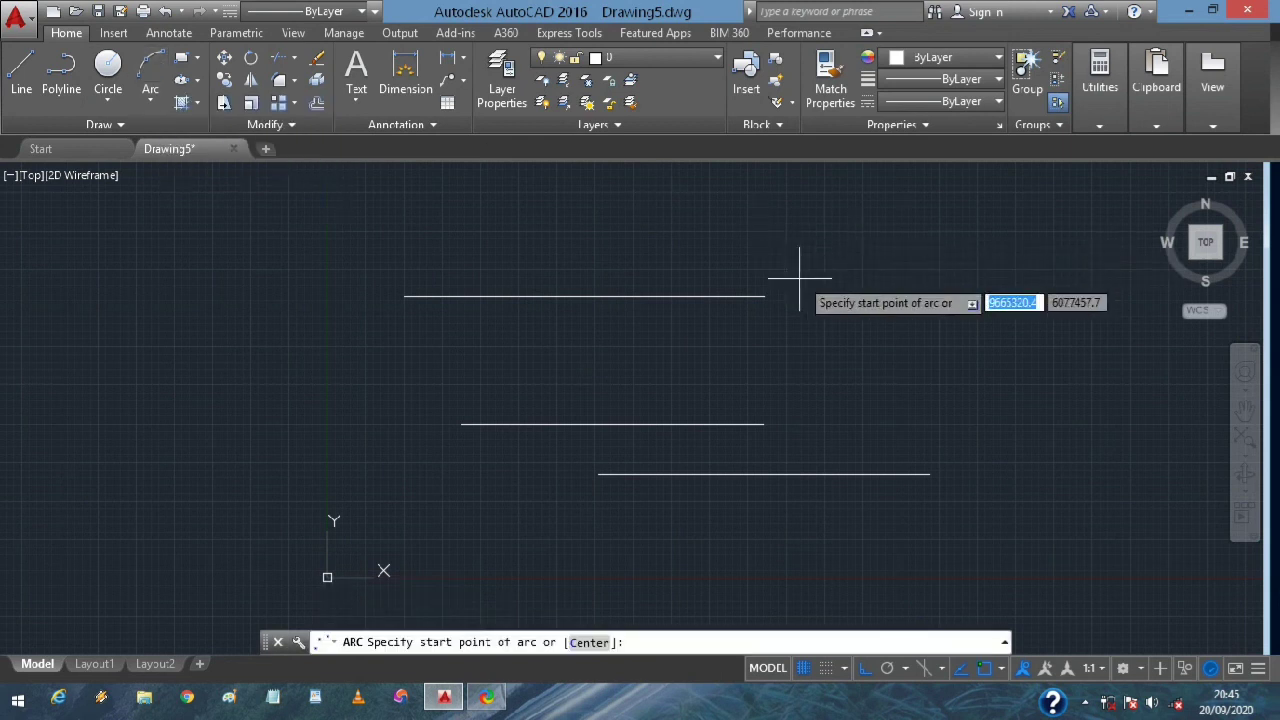
{"action": "left_click", "coordinate": [765, 296]}
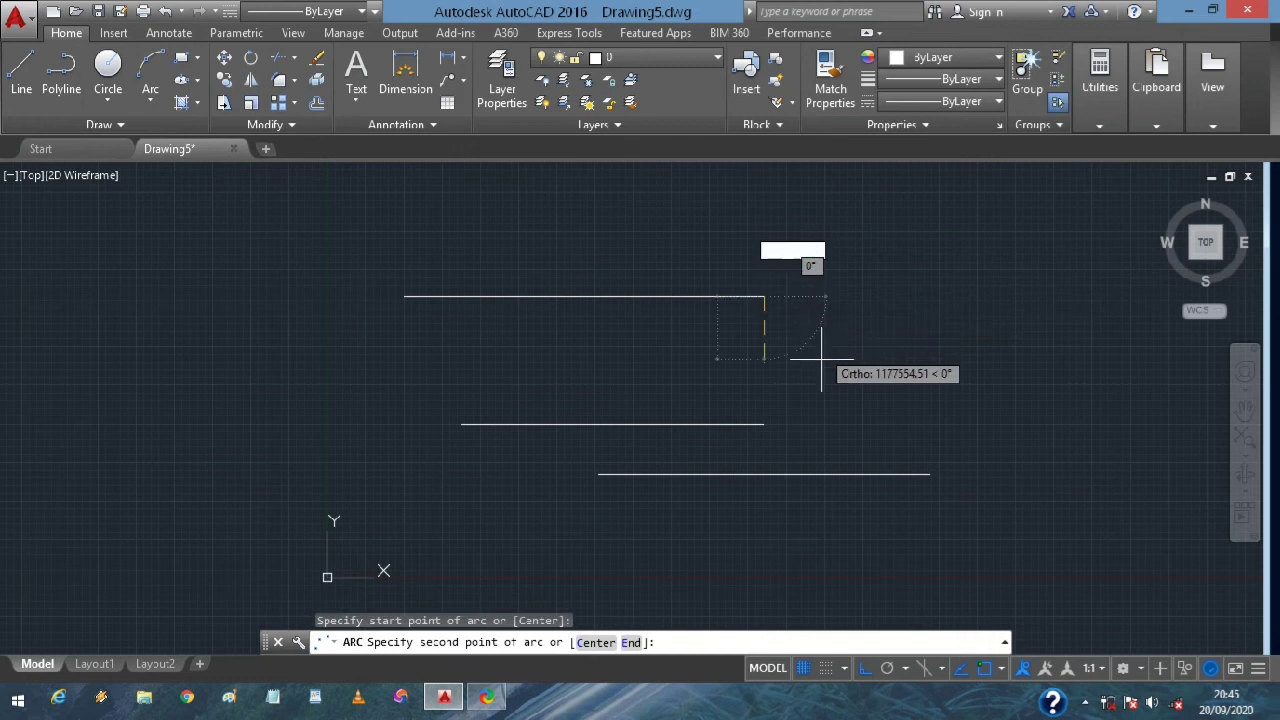
{"action": "left_click", "coordinate": [762, 424]}
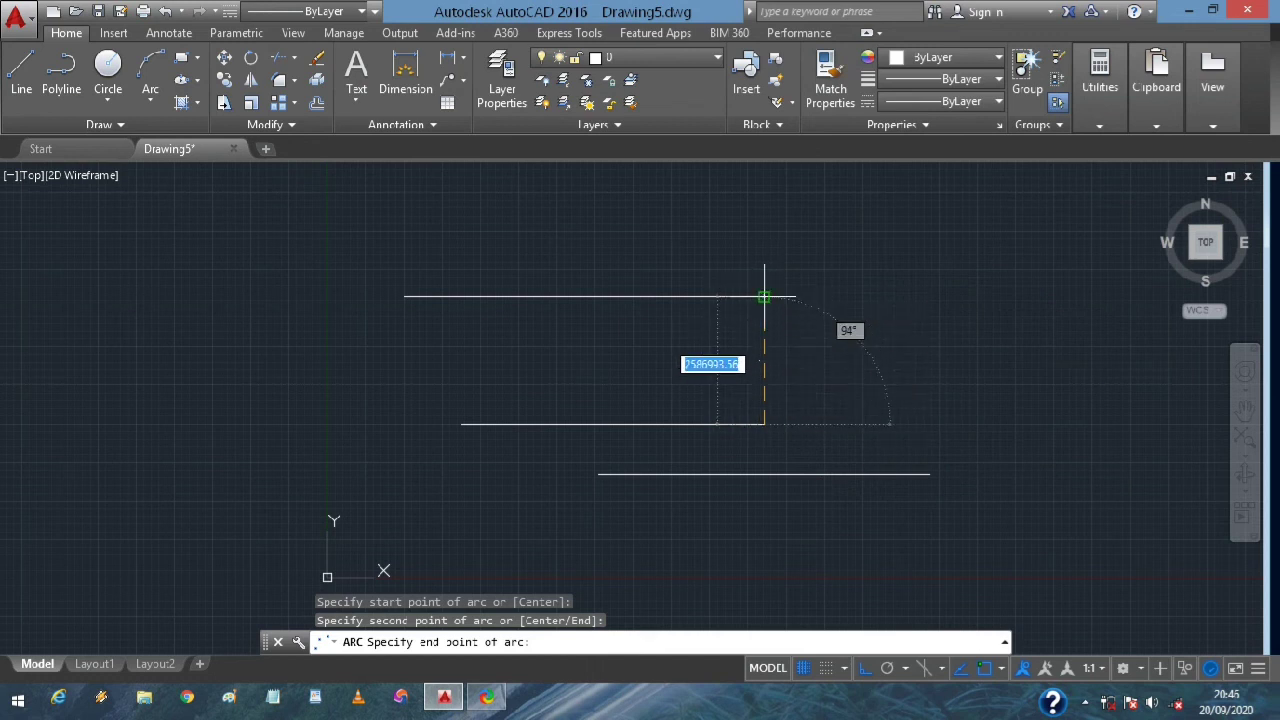
{"action": "left_click", "coordinate": [780, 424]}
{"action": "scroll", "coordinate": [881, 381], "scroll_direction": "down", "scroll_amount": 5}
{"action": "scroll", "coordinate": [881, 381], "scroll_direction": "up", "scroll_amount": 5}
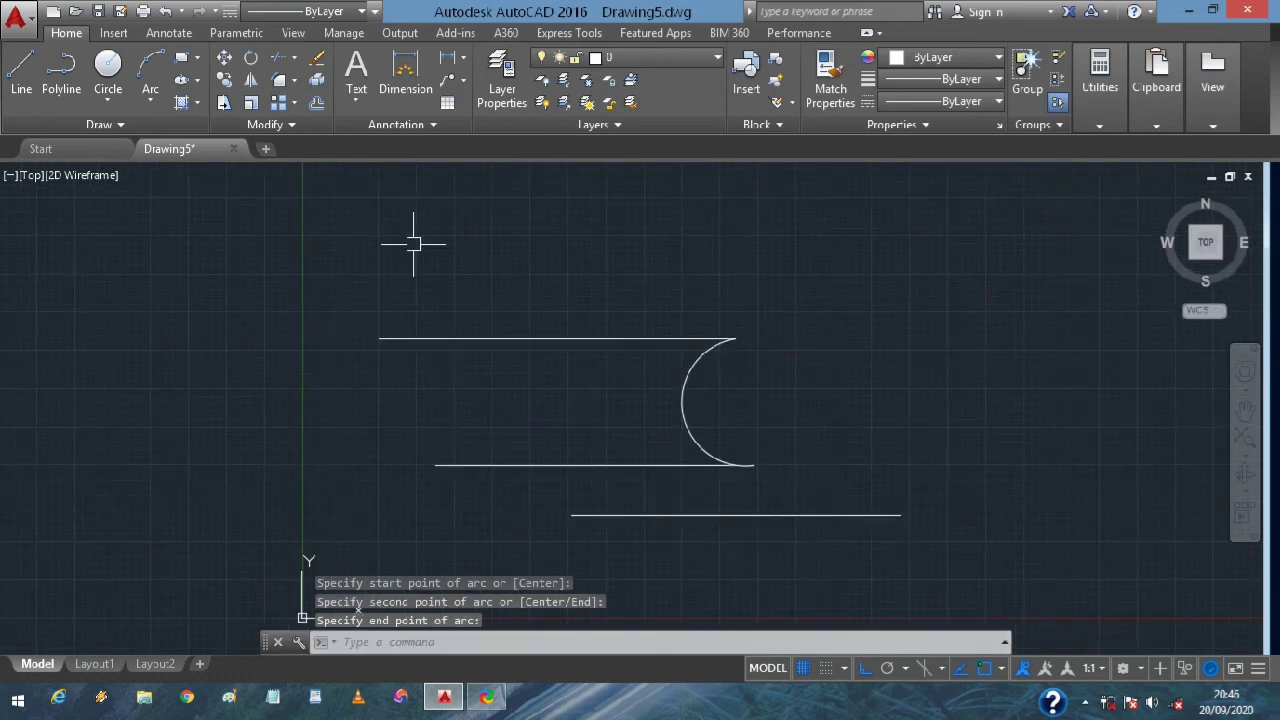
Draw a Center, Radius circle of about 2585422 mm radius in the empty area up and to the right of the lines
{"action": "left_click", "coordinate": [119, 103]}
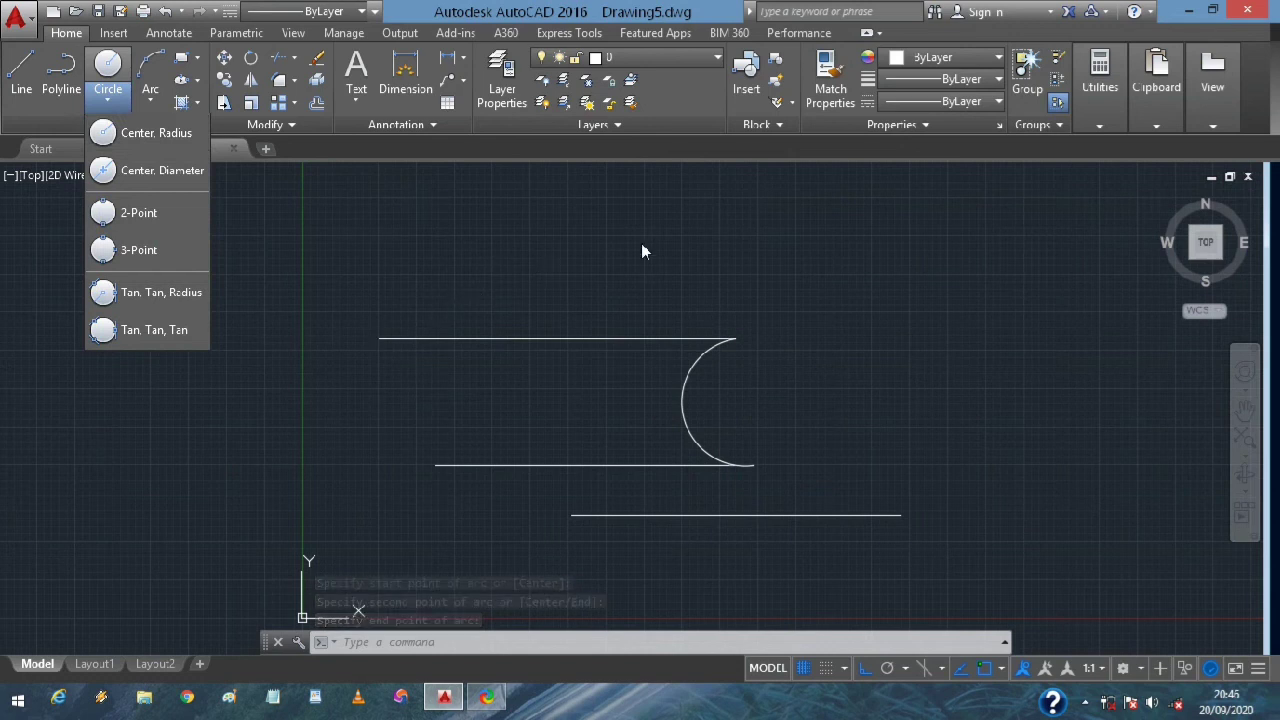
{"action": "left_click", "coordinate": [402, 285]}
{"action": "scroll", "coordinate": [743, 277], "scroll_direction": "down", "scroll_amount": 4}
{"action": "mouse_move", "coordinate": [743, 277]}
{"action": "middle_mouse_down"}
{"action": "mouse_move", "coordinate": [297, 355]}
{"action": "mouse_move", "coordinate": [386, 386]}
{"action": "middle_mouse_up"}
{"action": "scroll", "coordinate": [286, 329], "scroll_direction": "up", "scroll_amount": 3}
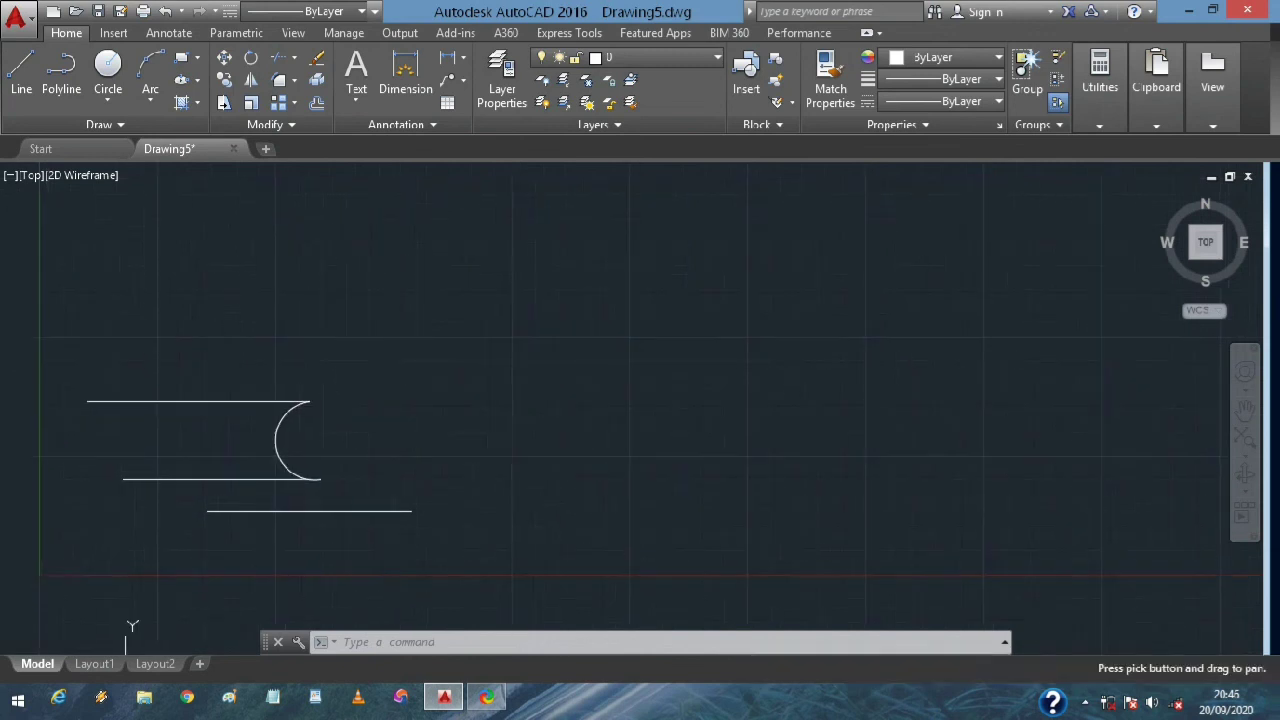
{"action": "left_click", "coordinate": [116, 102]}
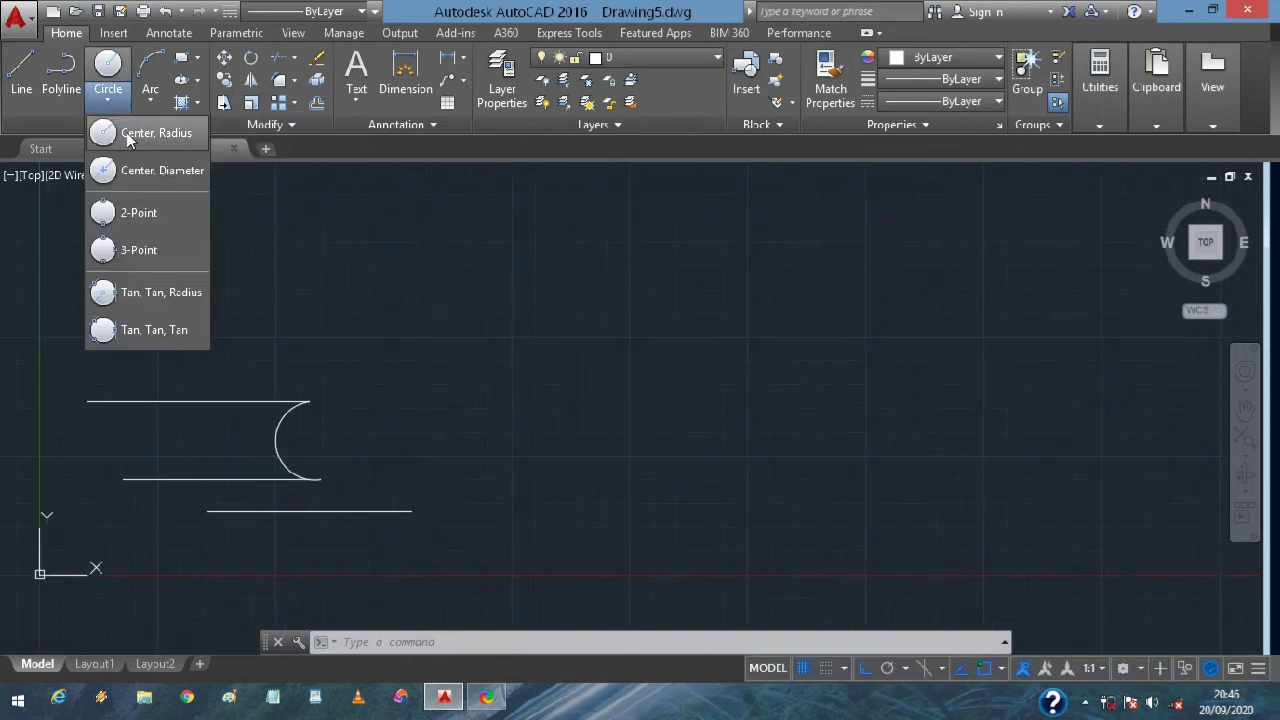
{"action": "left_click", "coordinate": [130, 136]}
{"action": "left_click", "coordinate": [545, 327]}
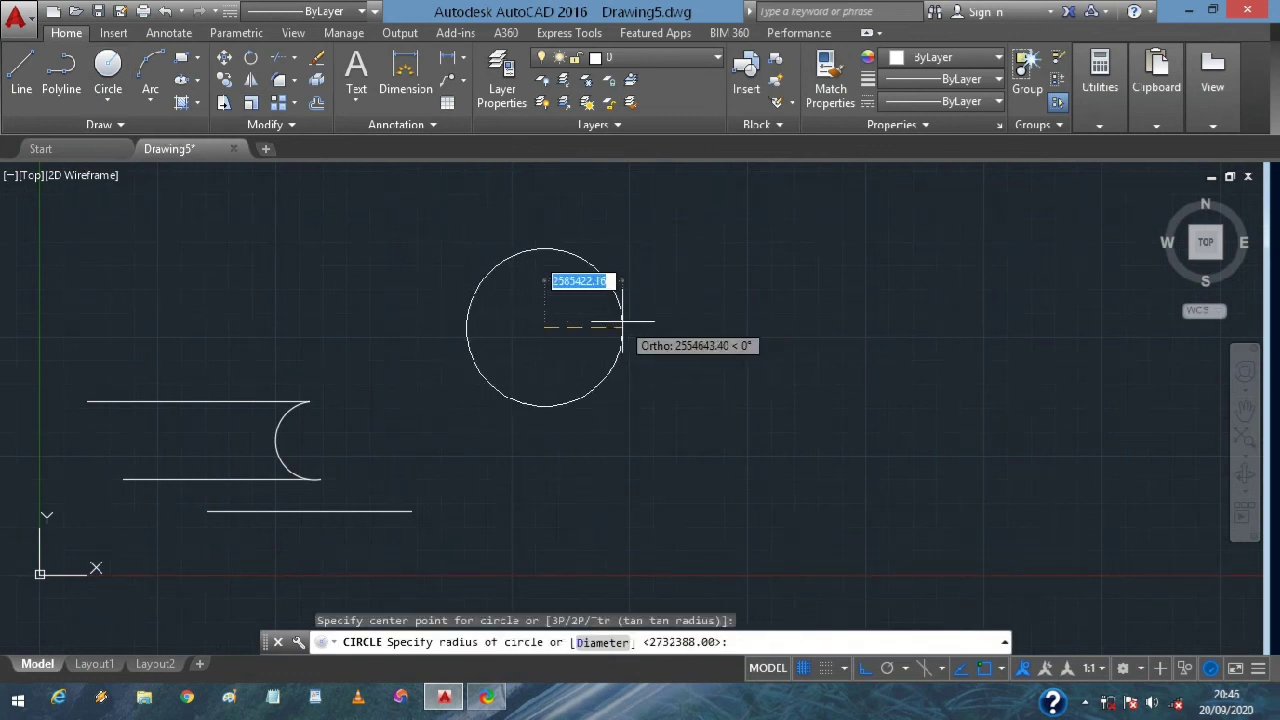
{"action": "left_click", "coordinate": [622, 322]}
Draw a larger, freely sized Center, Diameter circle that overlaps the first circle's right side
{"action": "left_click", "coordinate": [108, 98]}
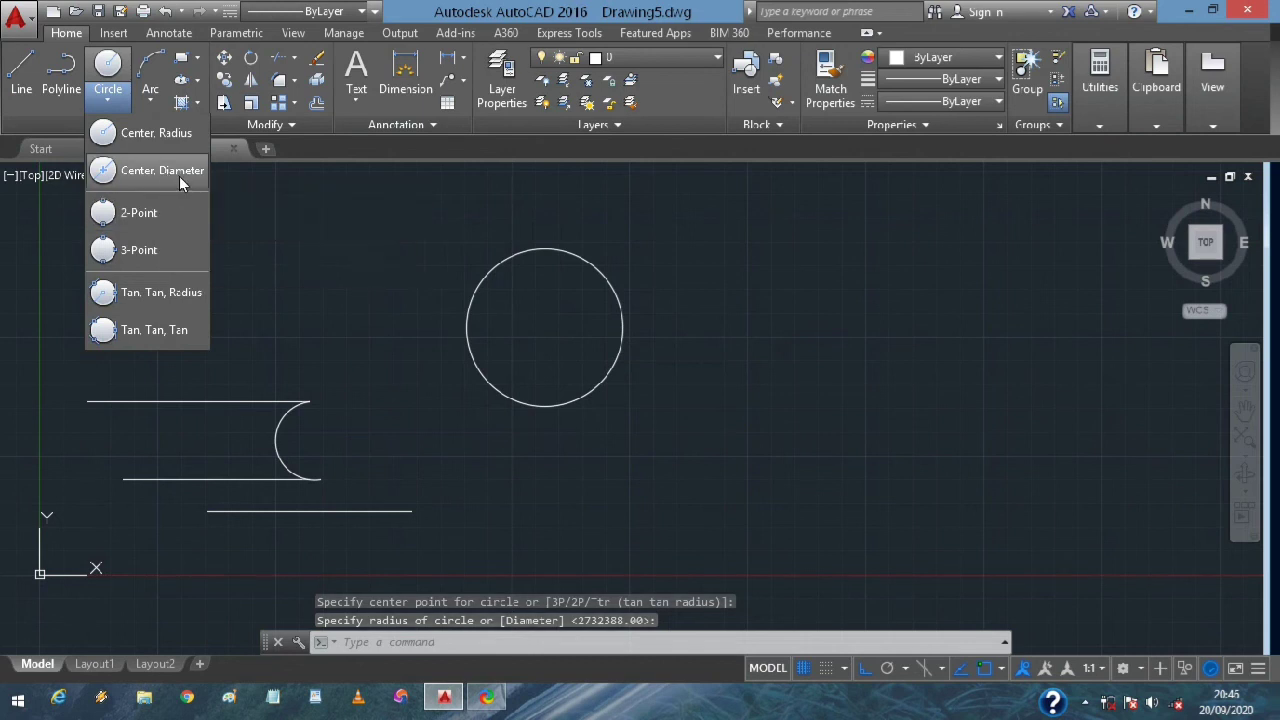
{"action": "left_click", "coordinate": [179, 176]}
{"action": "left_click", "coordinate": [688, 361]}
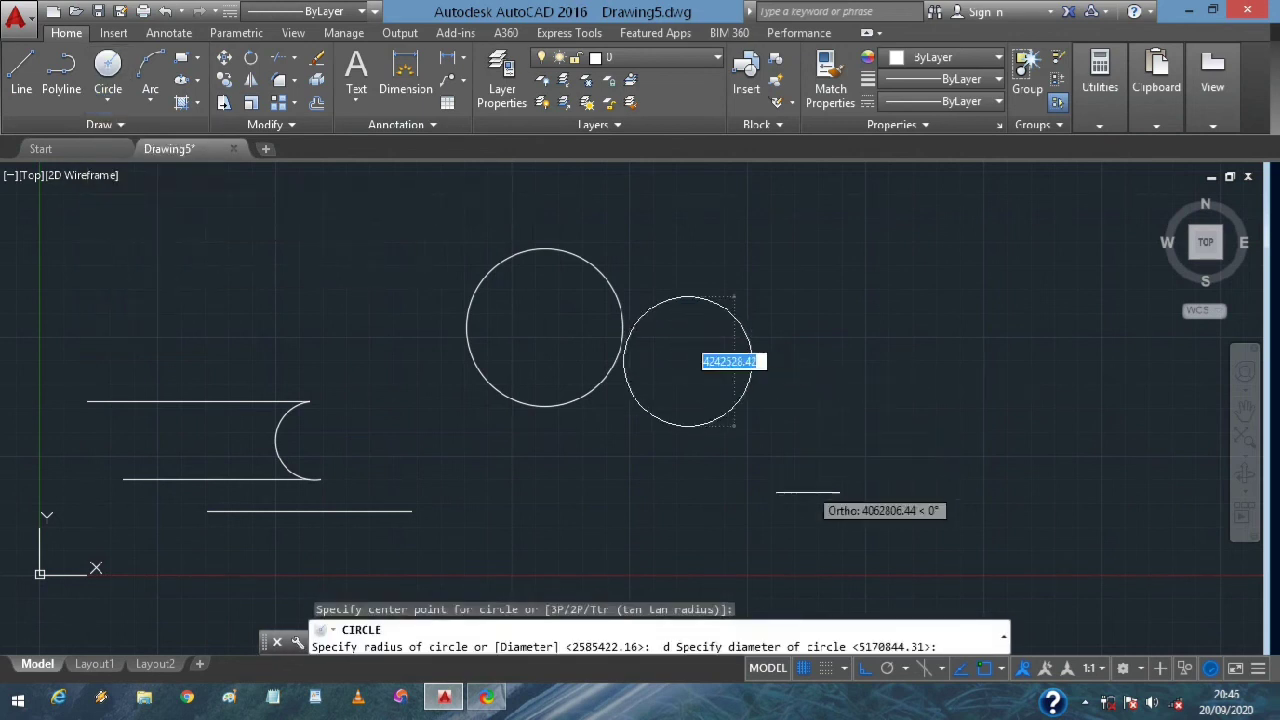
{"action": "left_click", "coordinate": [900, 290]}
Draw a 2-Point circle whose diameter runs from the first circle's centre to the larger circle's centre, about 2433718 mm in radius
{"action": "left_click", "coordinate": [118, 100]}
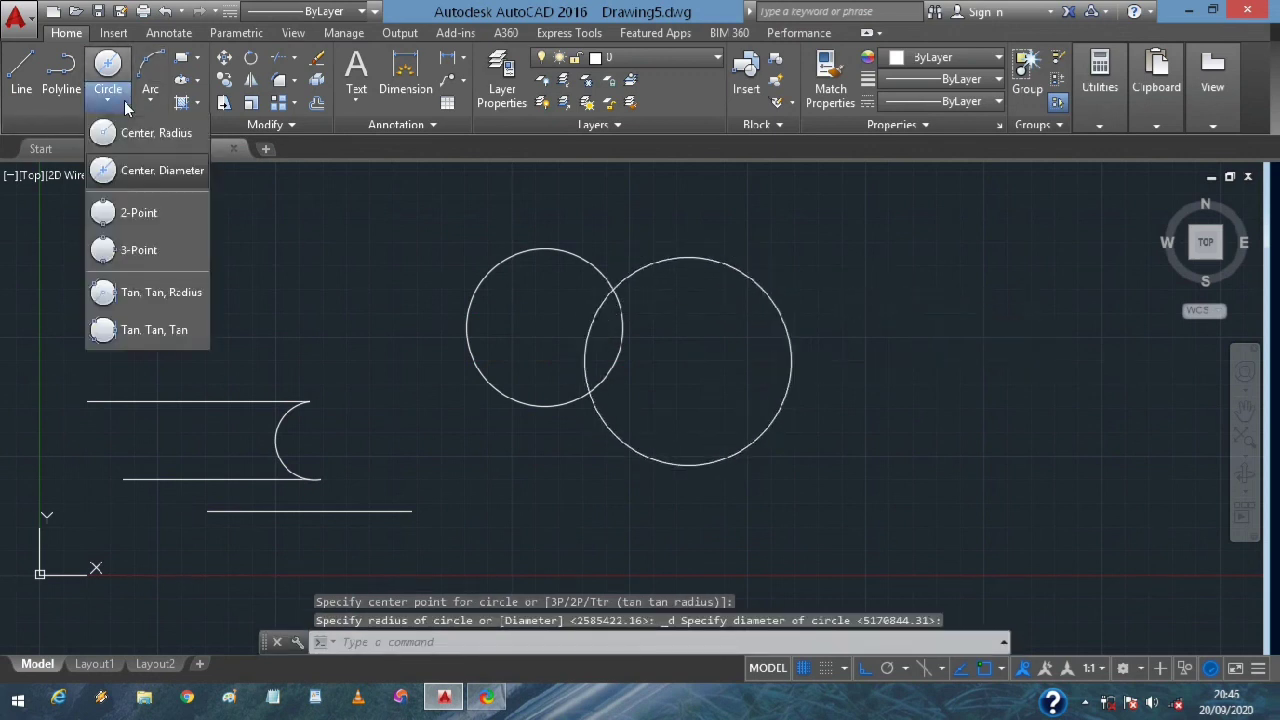
{"action": "left_click", "coordinate": [156, 212]}
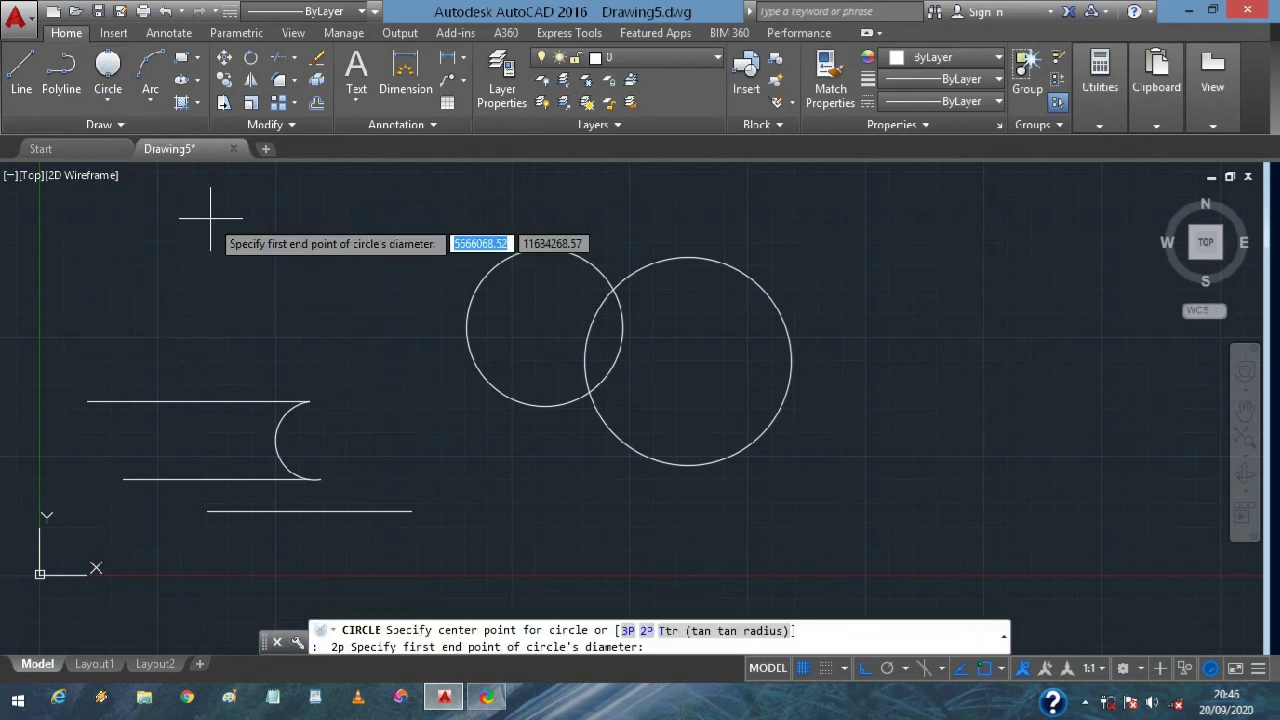
{"action": "left_click", "coordinate": [545, 323]}
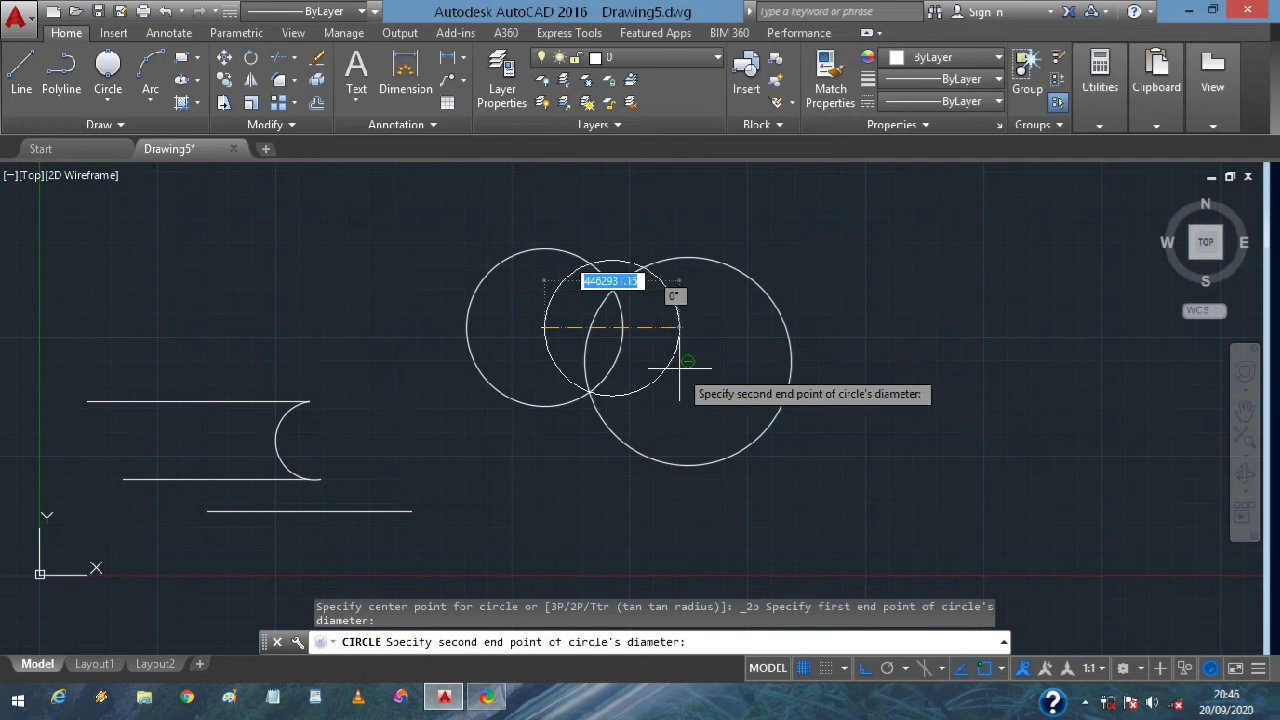
{"action": "left_click", "coordinate": [687, 372]}
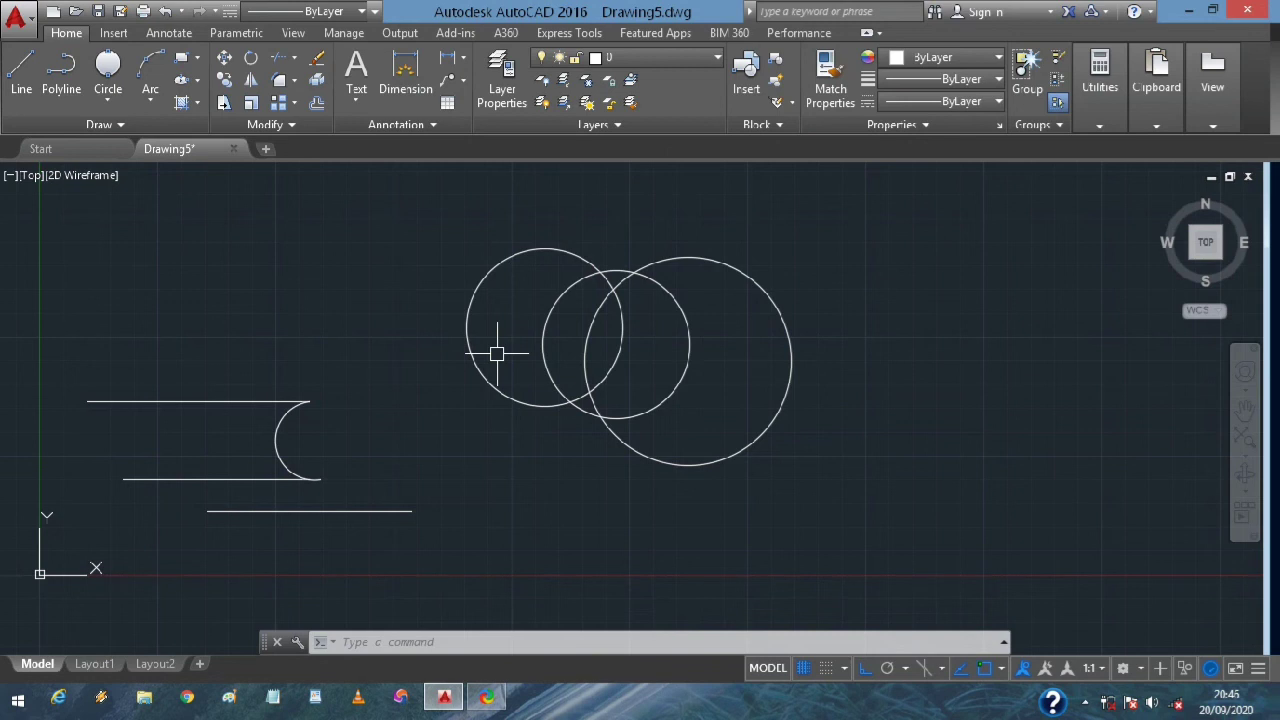
{"action": "left_click", "coordinate": [108, 100]}
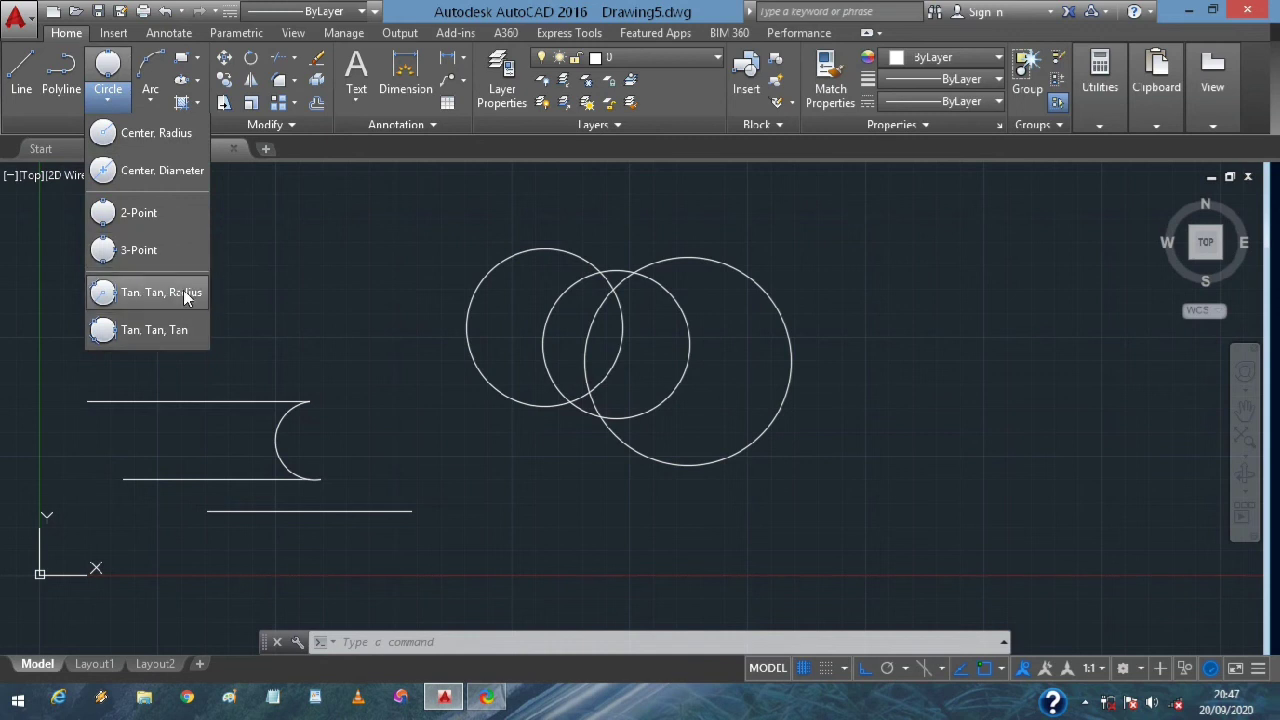
{"action": "left_click", "coordinate": [236, 278]}
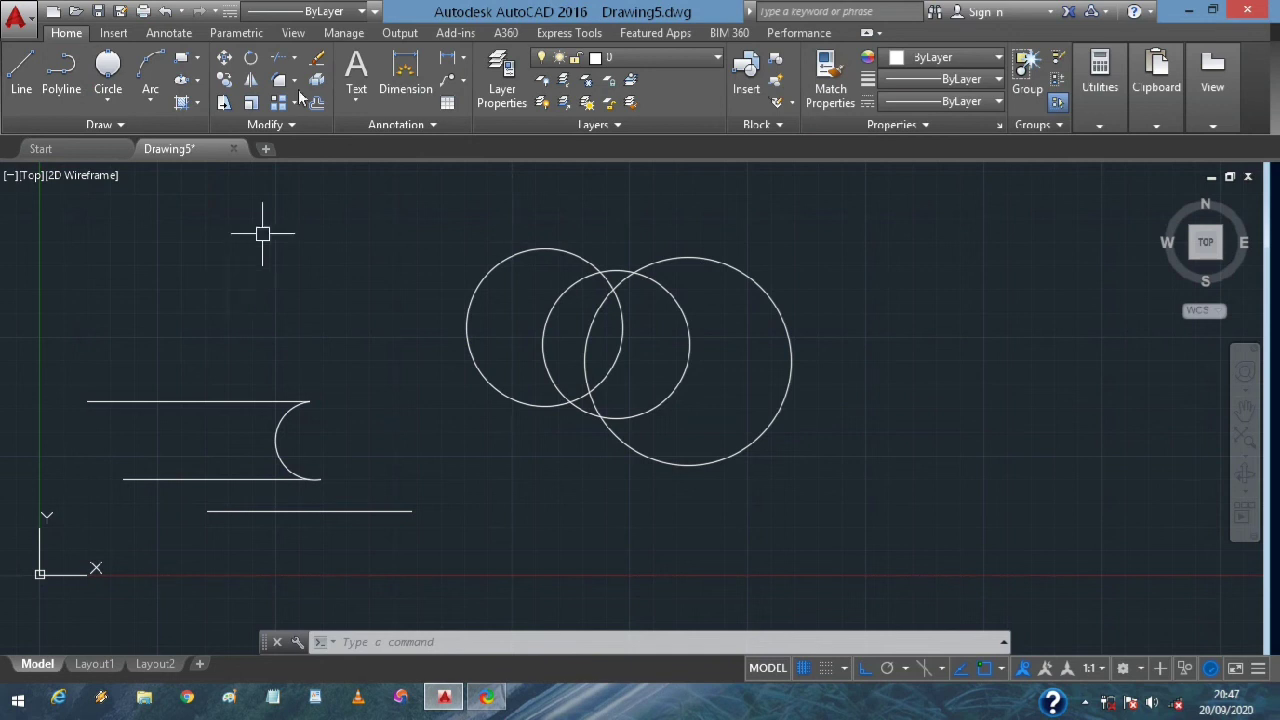
{"action": "left_click", "coordinate": [108, 100]}
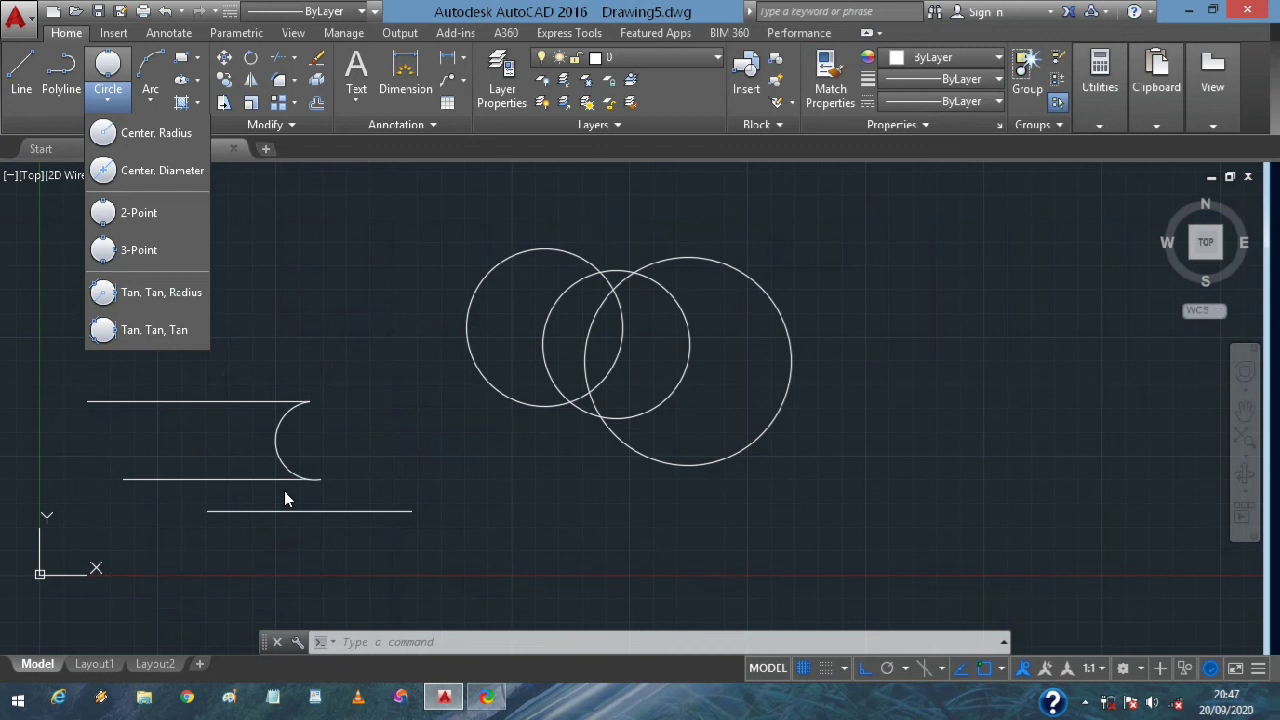
{"action": "left_click", "coordinate": [385, 346]}
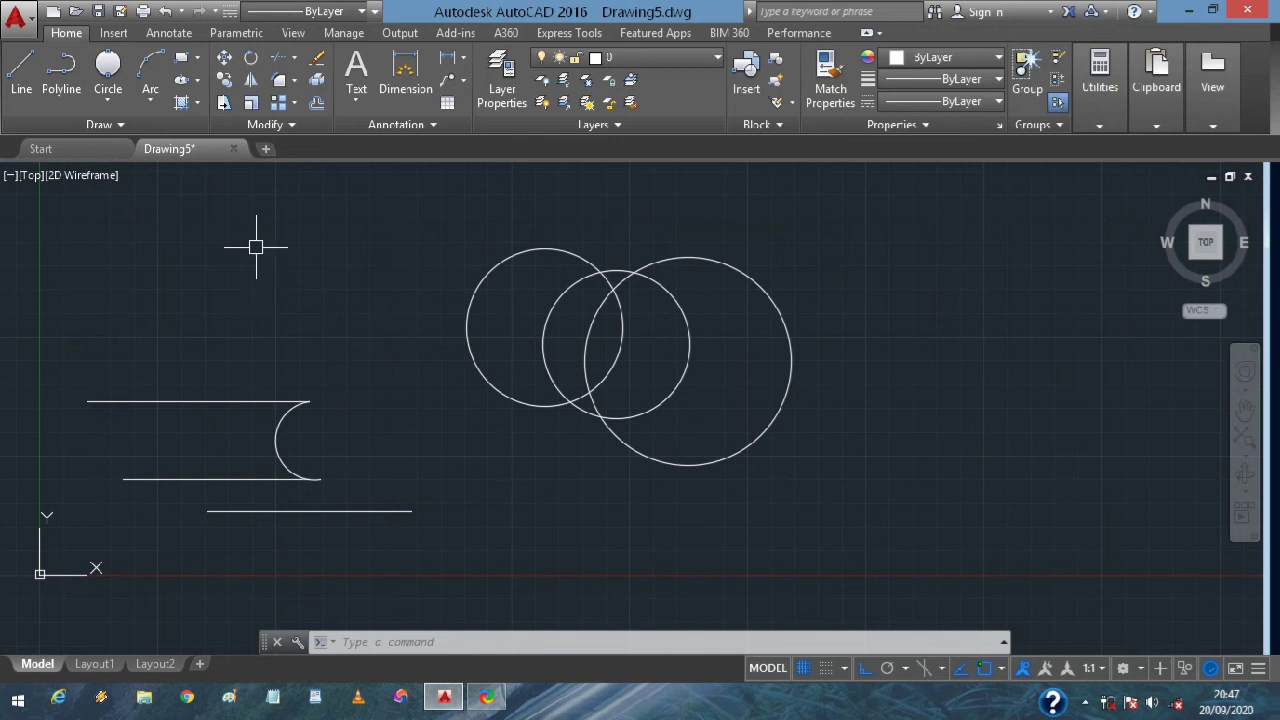
Draw a small, freely sized Center, Radius circle in the empty area above the horizontal lines
{"action": "left_click", "coordinate": [122, 102]}
{"action": "left_click", "coordinate": [136, 132]}
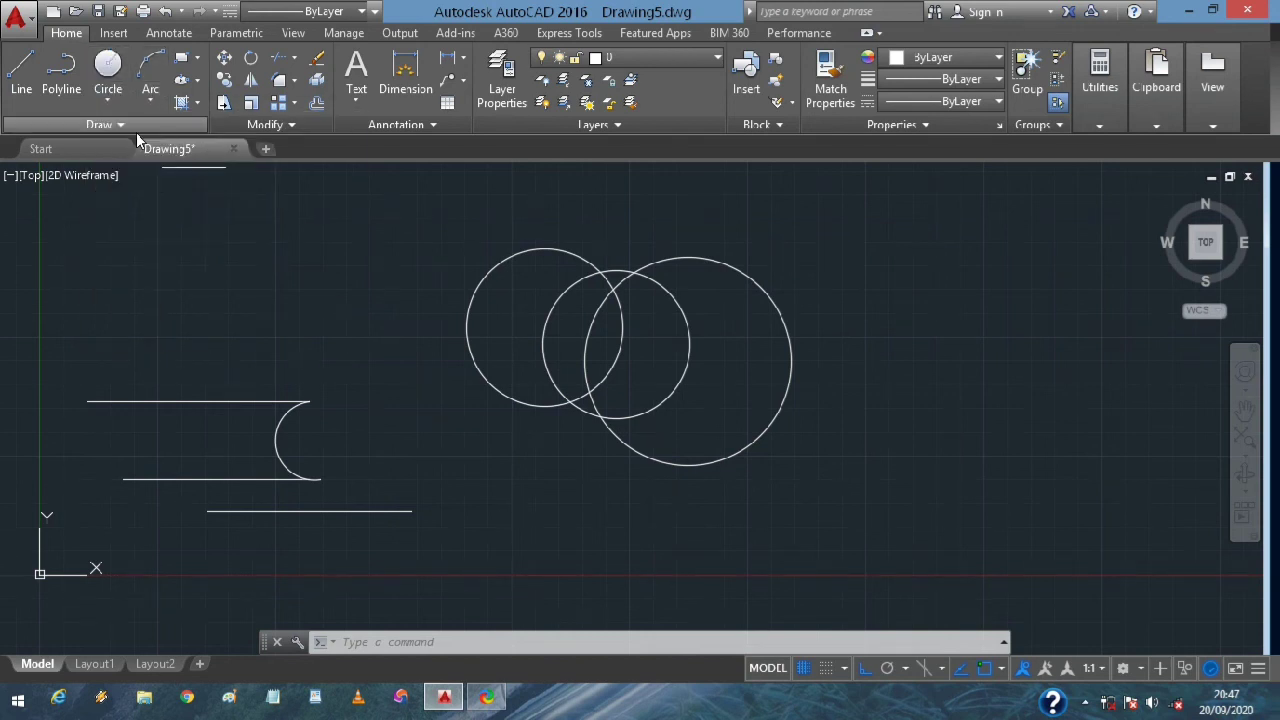
{"action": "left_click", "coordinate": [127, 105]}
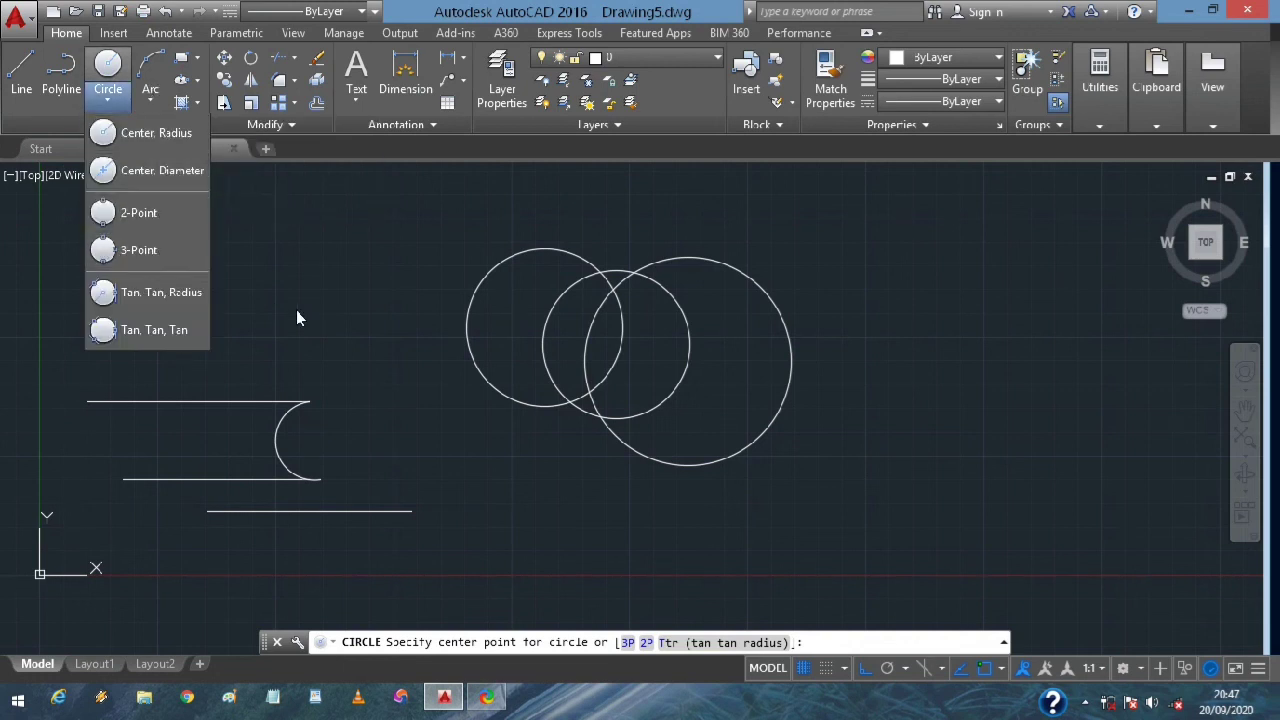
{"action": "left_click", "coordinate": [249, 206]}
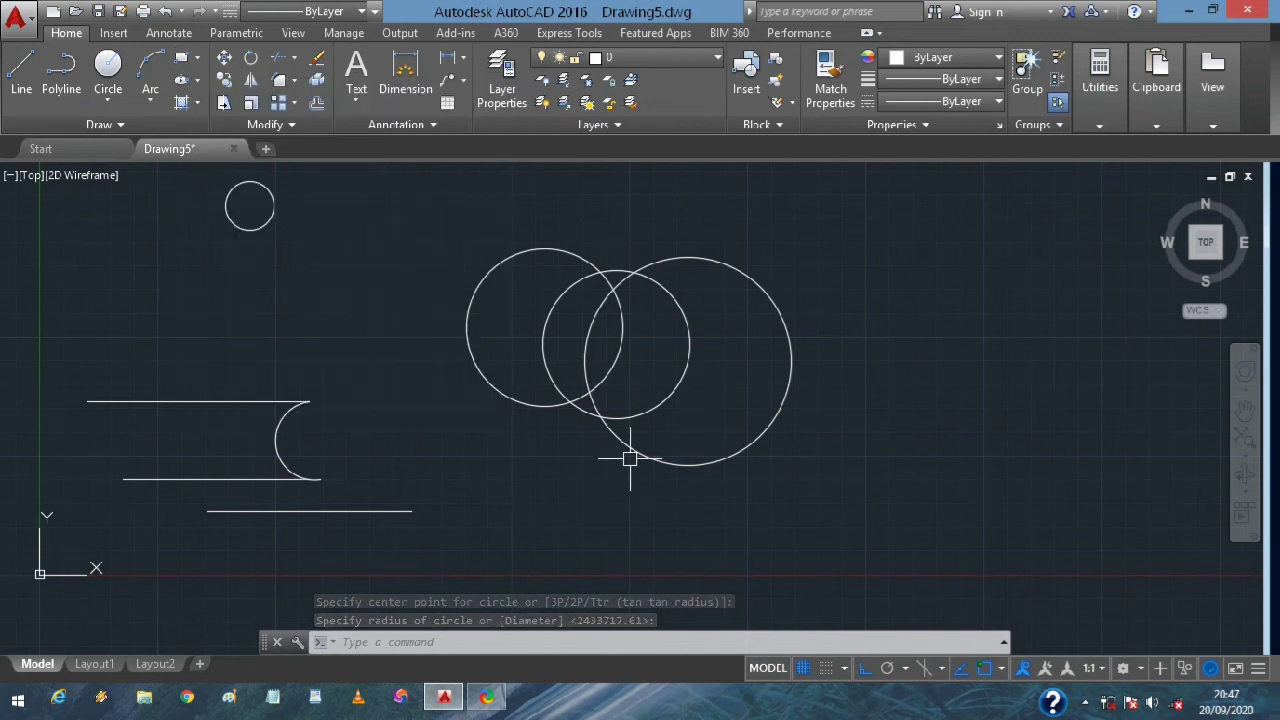
Draw a freely sized rectangle in the empty area beside the largest overlapping circle
{"action": "type", "text": "re"}
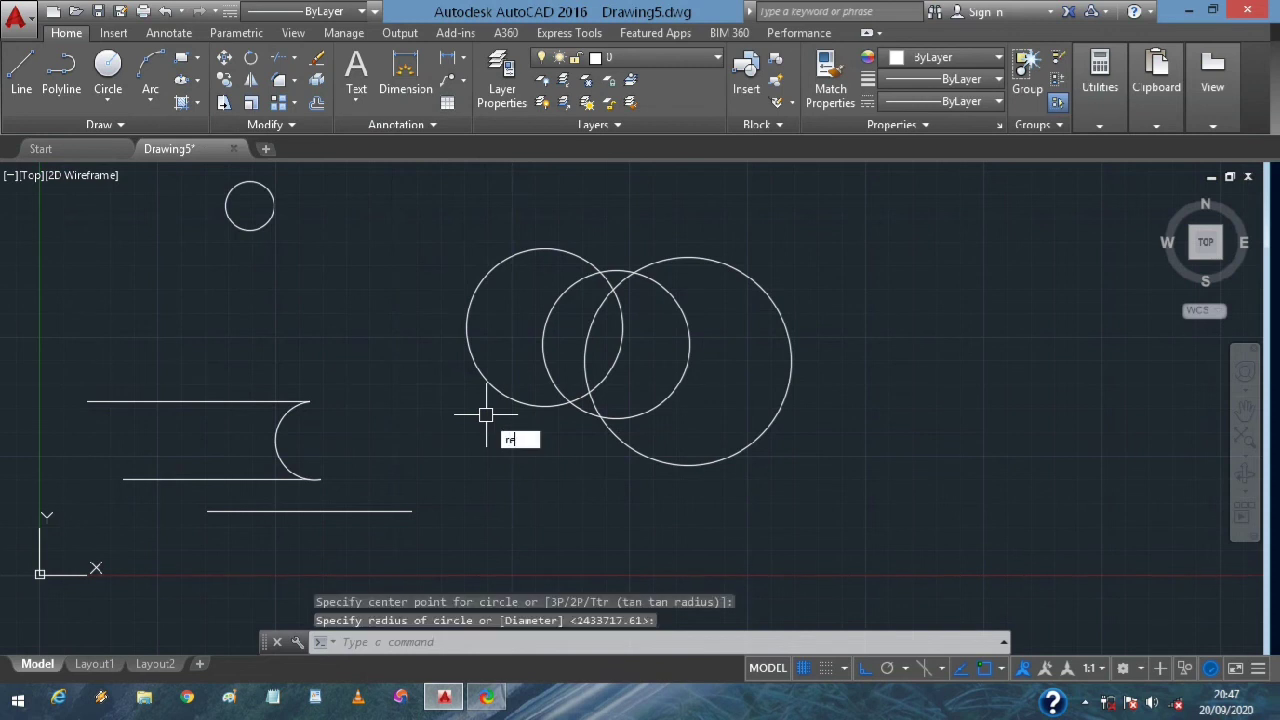
{"action": "type", "text": "c"}
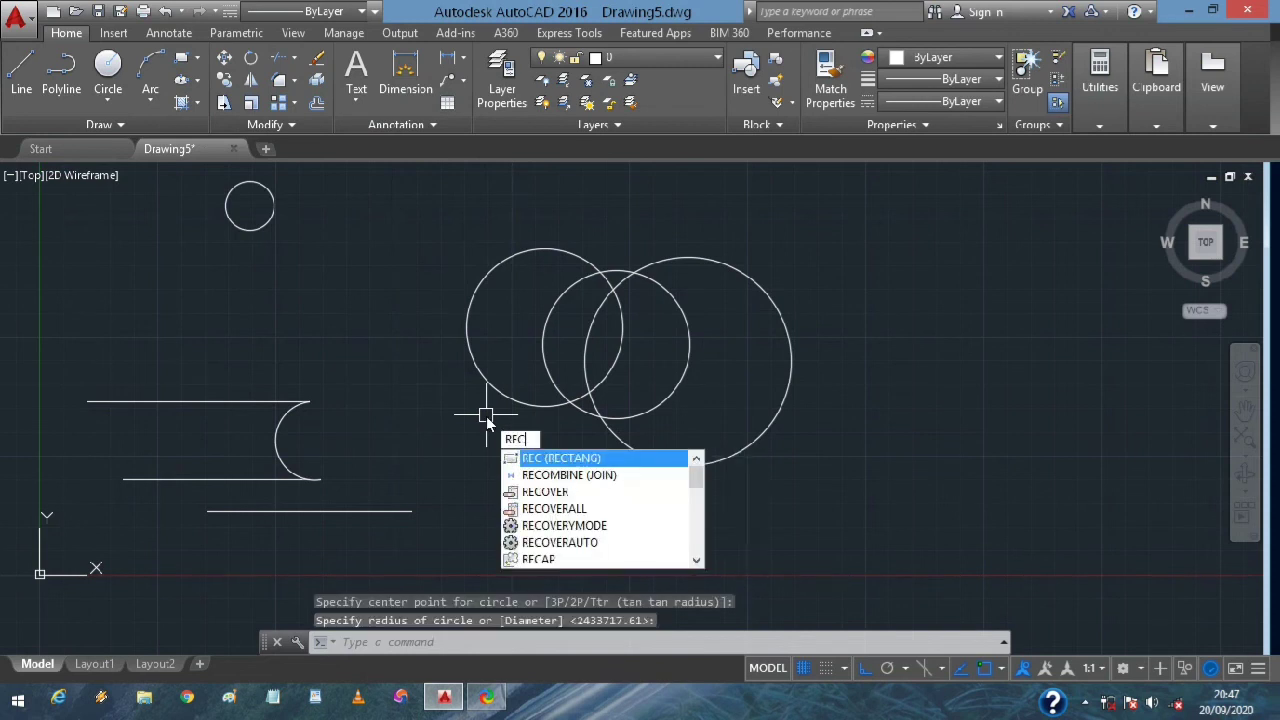
{"action": "key", "text": "Return"}
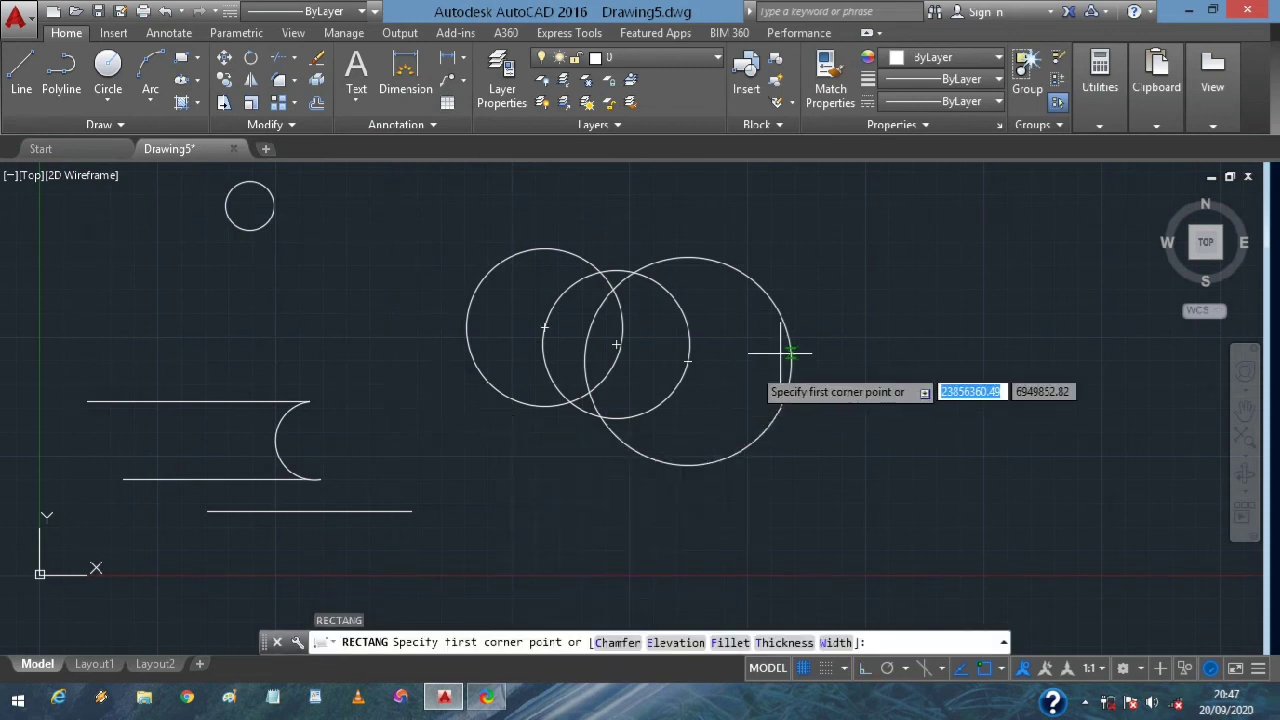
{"action": "left_click", "coordinate": [875, 271]}
{"action": "left_click", "coordinate": [1061, 397]}
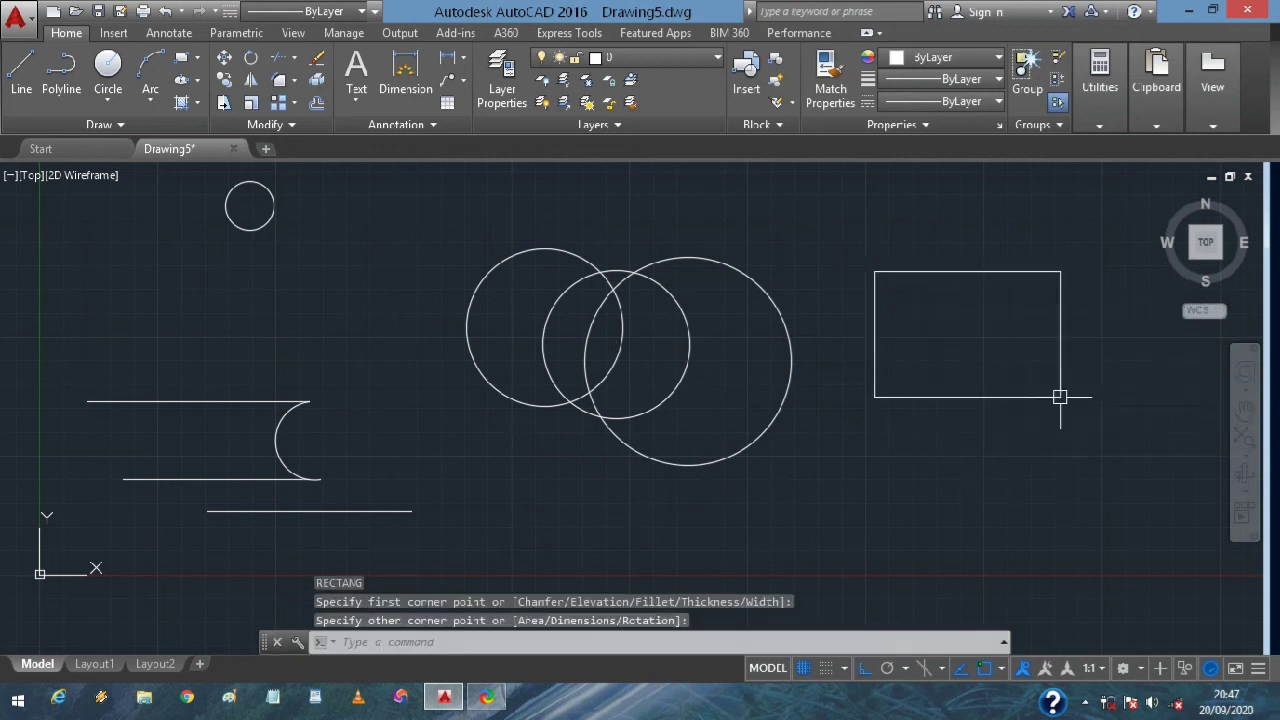
Draw a second, smaller freely sized rectangle below the gap between the largest circle and the first rectangle
{"action": "key", "text": "Return"}
{"action": "left_click", "coordinate": [794, 468]}
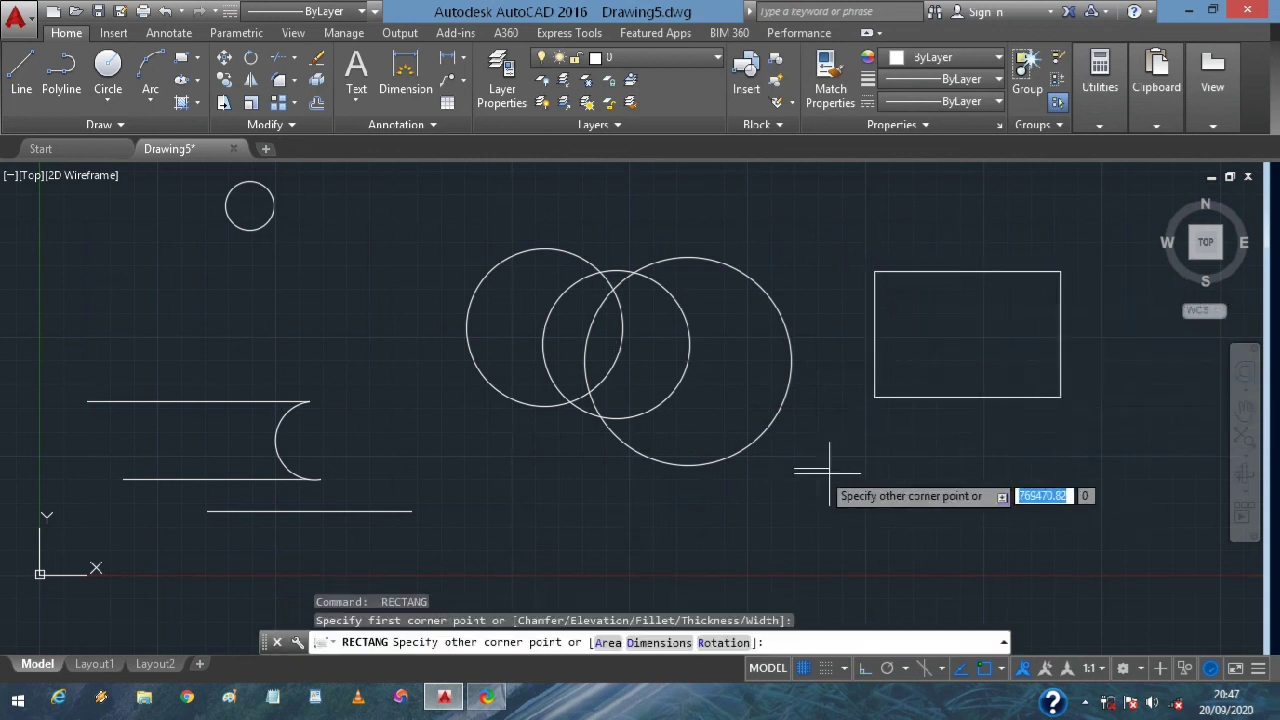
{"action": "left_click", "coordinate": [887, 519]}
{"action": "left_click", "coordinate": [942, 503]}
{"action": "left_click", "coordinate": [942, 503]}
{"action": "left_click", "coordinate": [983, 483]}
{"action": "left_click", "coordinate": [1071, 434]}
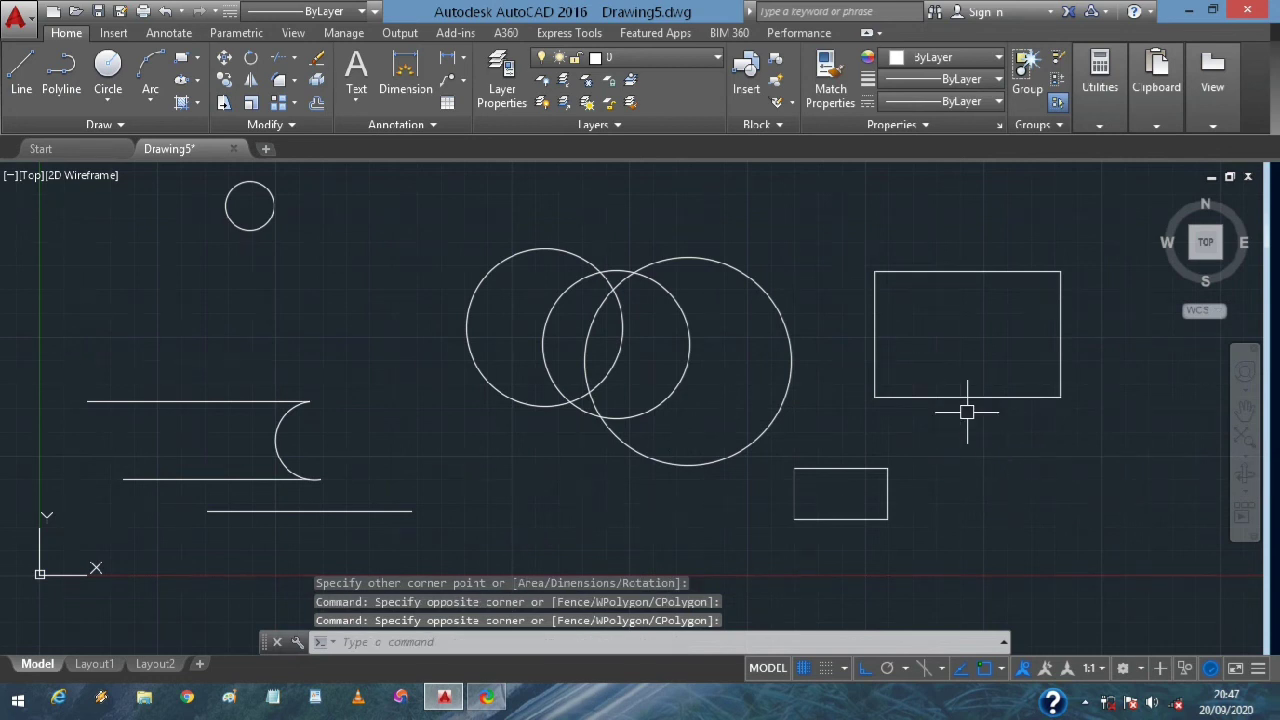
{"action": "key", "text": "Escape"}
Draw a rectangle 1556666 mm wide and 745673 mm high in the empty area above the circles and the large rectangle
{"action": "scroll", "coordinate": [966, 411], "scroll_direction": "down", "scroll_amount": 6}
{"action": "middle_click_drag", "start_coordinate": [966, 412], "coordinate": [654, 460]}
{"action": "scroll", "coordinate": [663, 423], "scroll_direction": "up", "scroll_amount": 6}
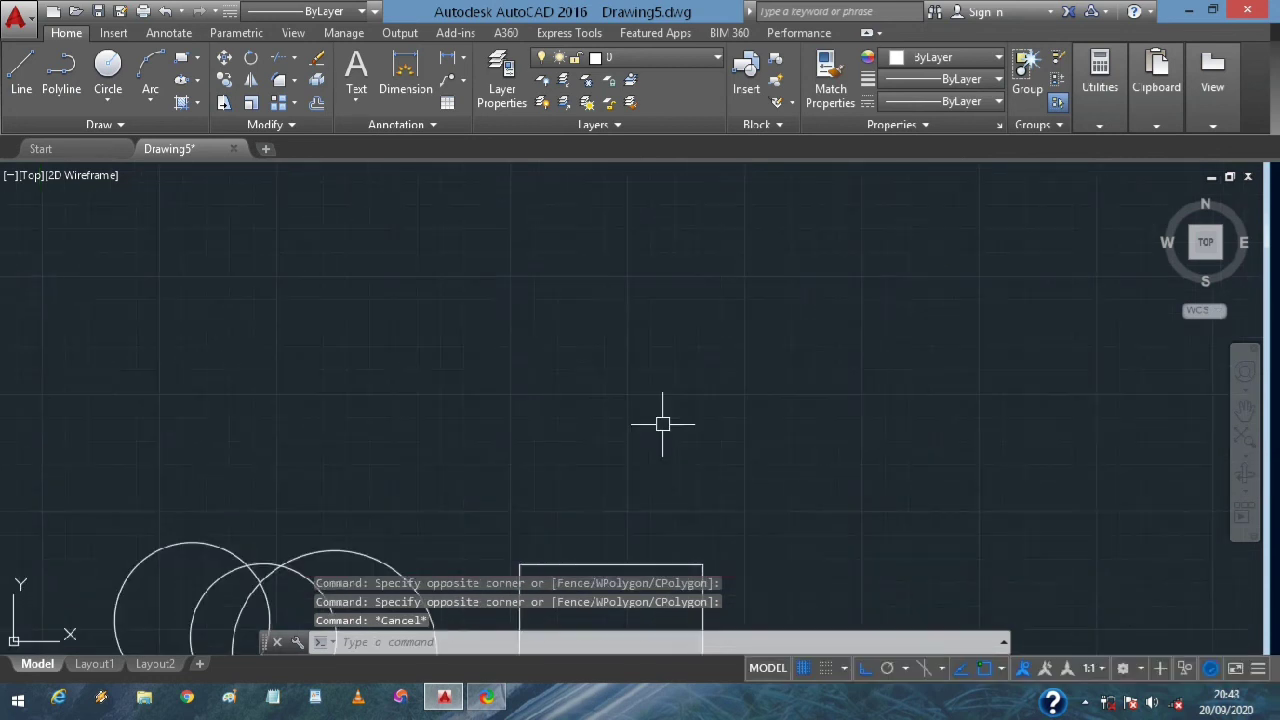
{"action": "type", "text": "REC"}
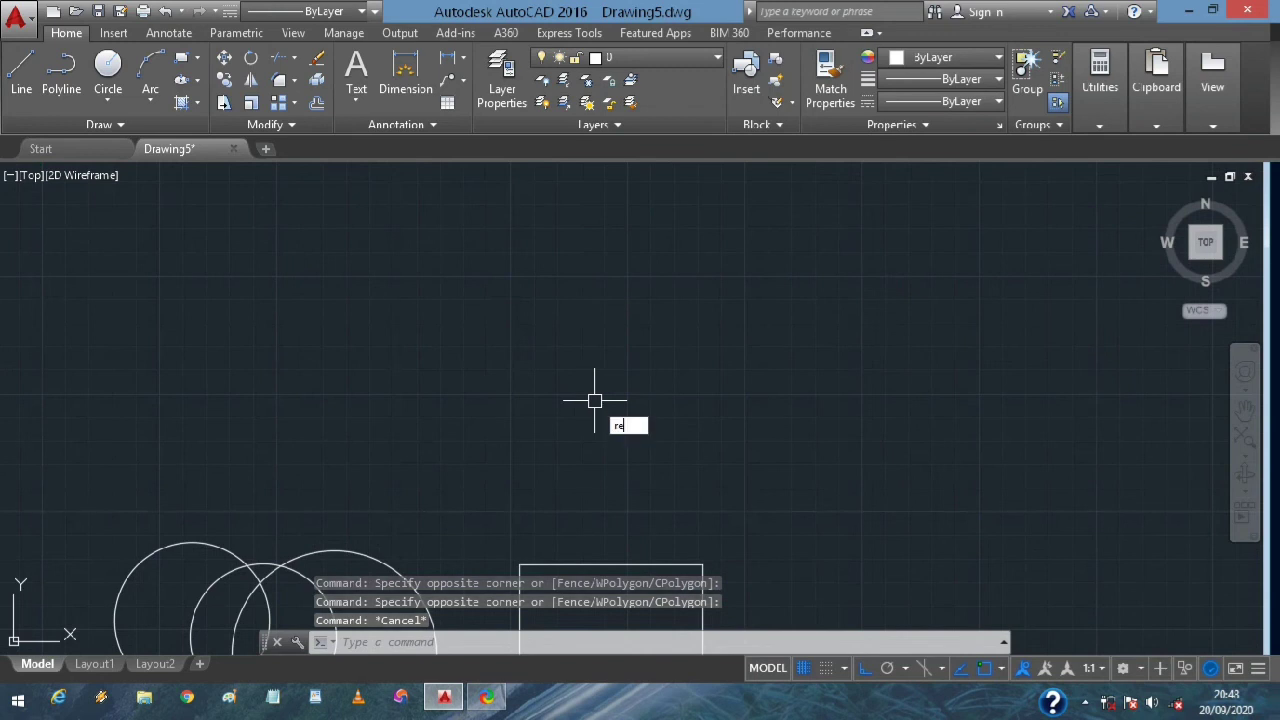
{"action": "key", "text": "Return"}
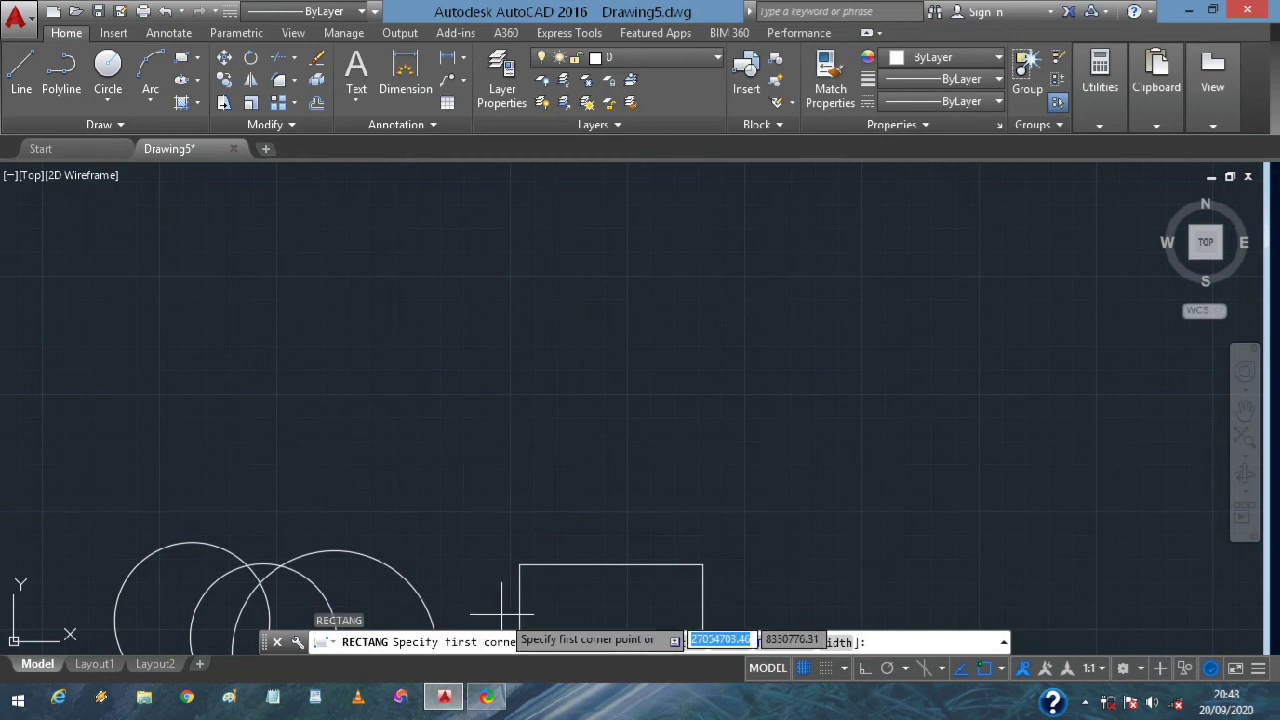
{"action": "left_click", "coordinate": [399, 357]}
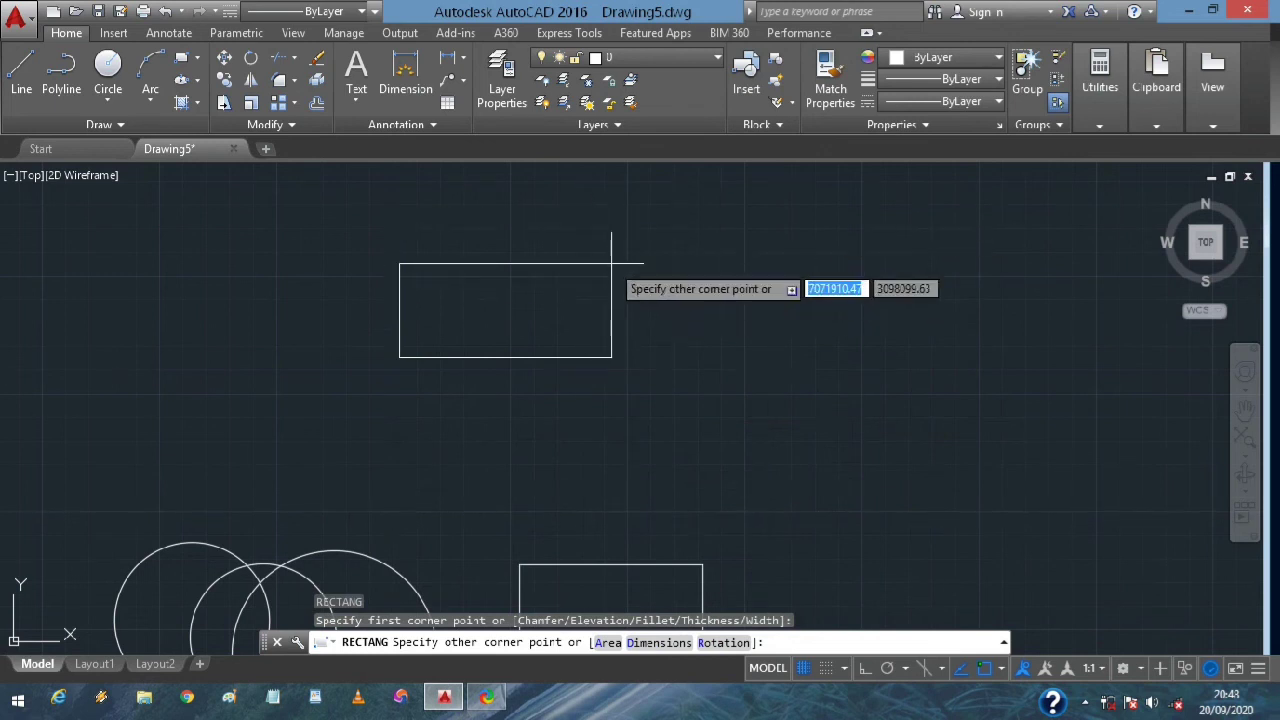
{"action": "type", "text": "1556666"}
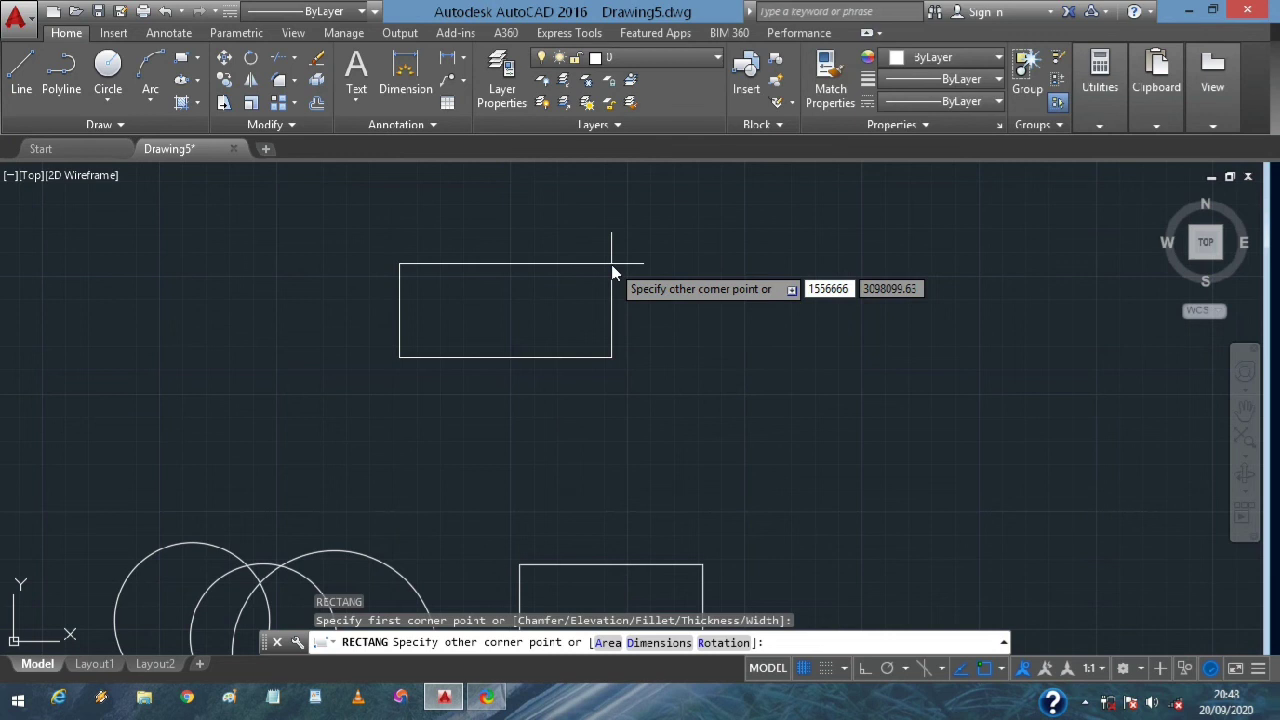
{"action": "key", "text": "Tab"}
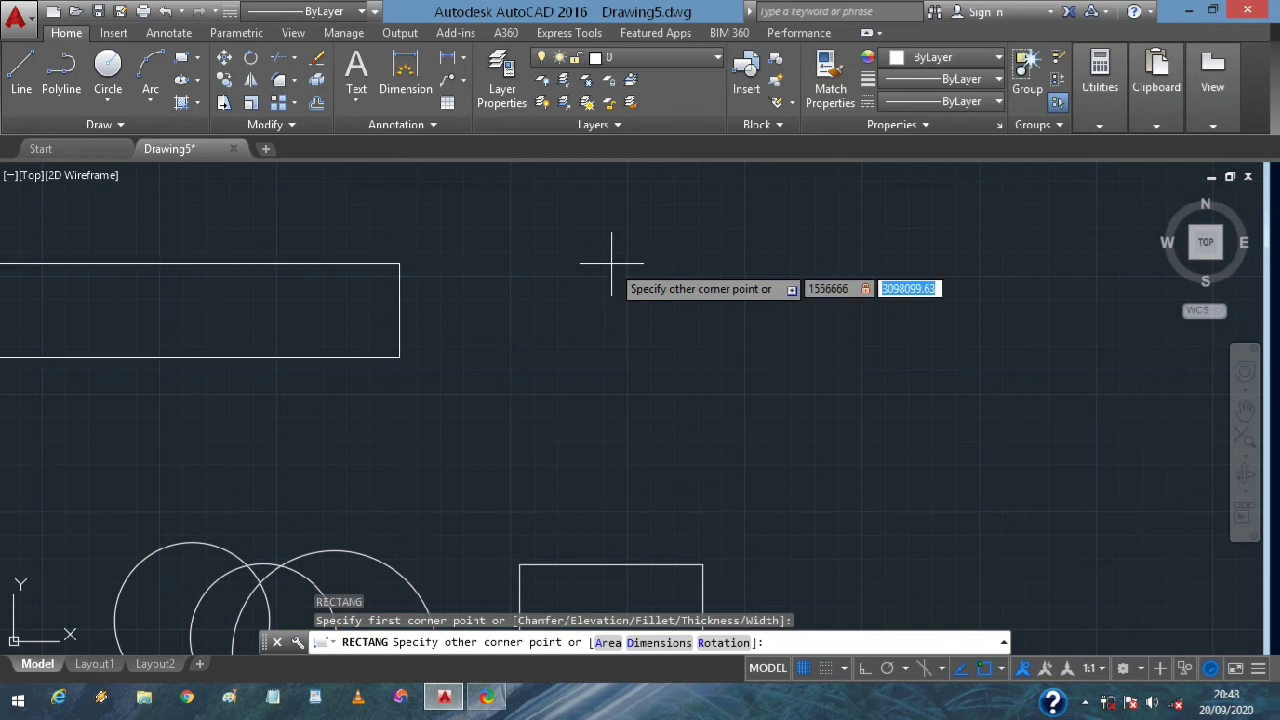
{"action": "type", "text": "745673845678"}
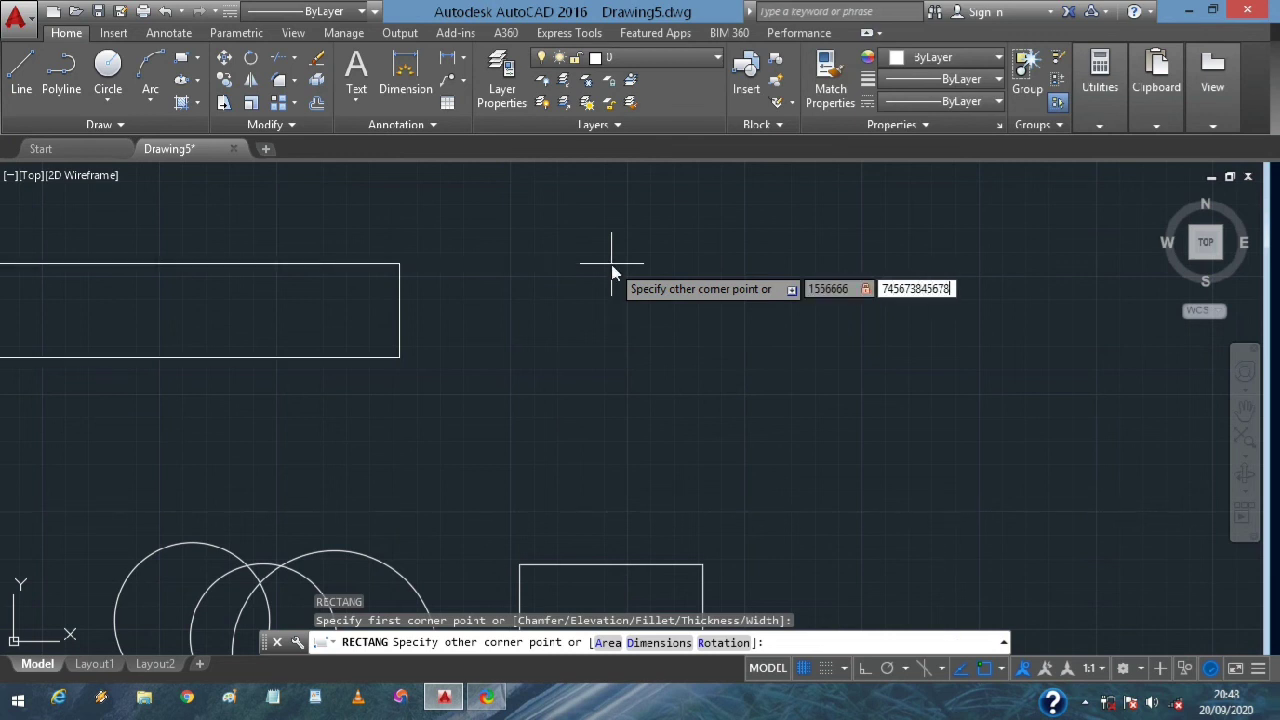
{"action": "key", "text": "BackSpace"}
{"action": "key", "text": "BackSpace"}
{"action": "key", "text": "BackSpace"}
{"action": "key", "text": "BackSpace"}
{"action": "key", "text": "BackSpace"}
{"action": "key", "text": "Return"}
{"action": "scroll", "coordinate": [469, 340], "scroll_direction": "up", "scroll_amount": 5}
{"action": "scroll", "coordinate": [391, 303], "scroll_direction": "up", "scroll_amount": 4}
{"action": "middle_click_drag", "start_coordinate": [391, 303], "coordinate": [437, 369]}
{"action": "scroll", "coordinate": [440, 335], "scroll_direction": "down", "scroll_amount": 4}
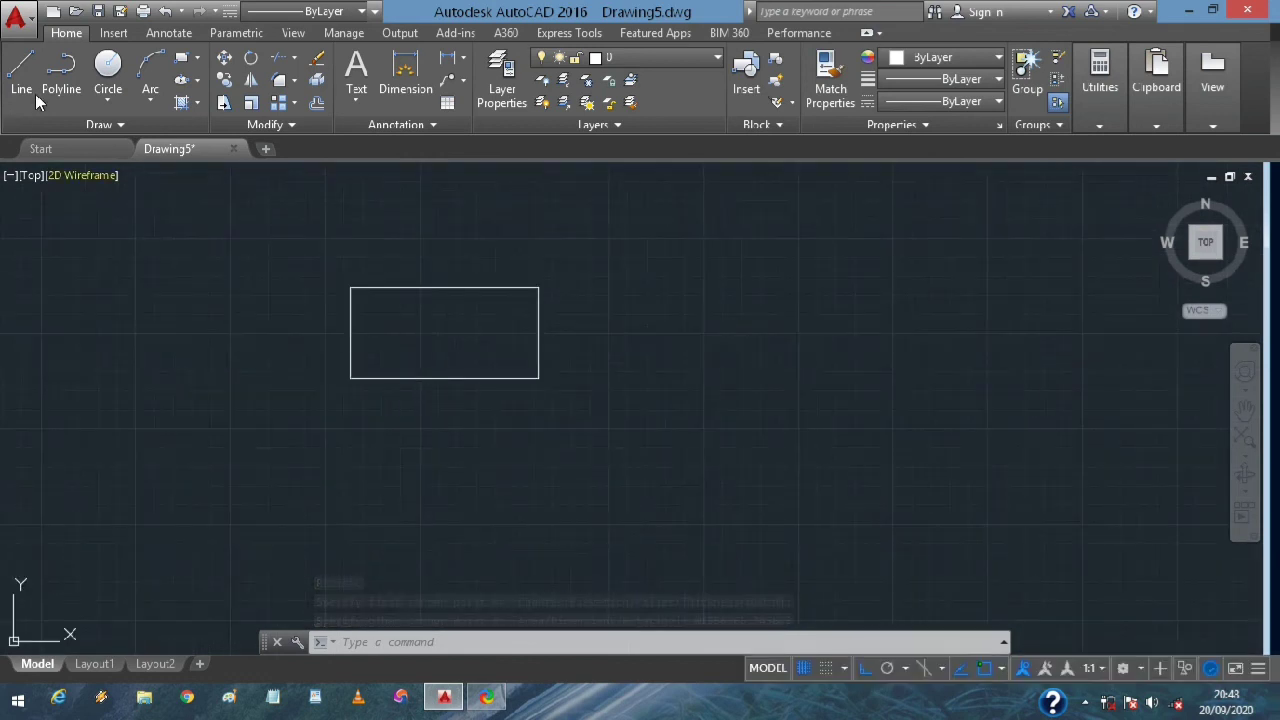
Draw a rectangle 122346 mm wide and 455657 mm high just below the previous rectangle
{"action": "type", "text": "rec"}
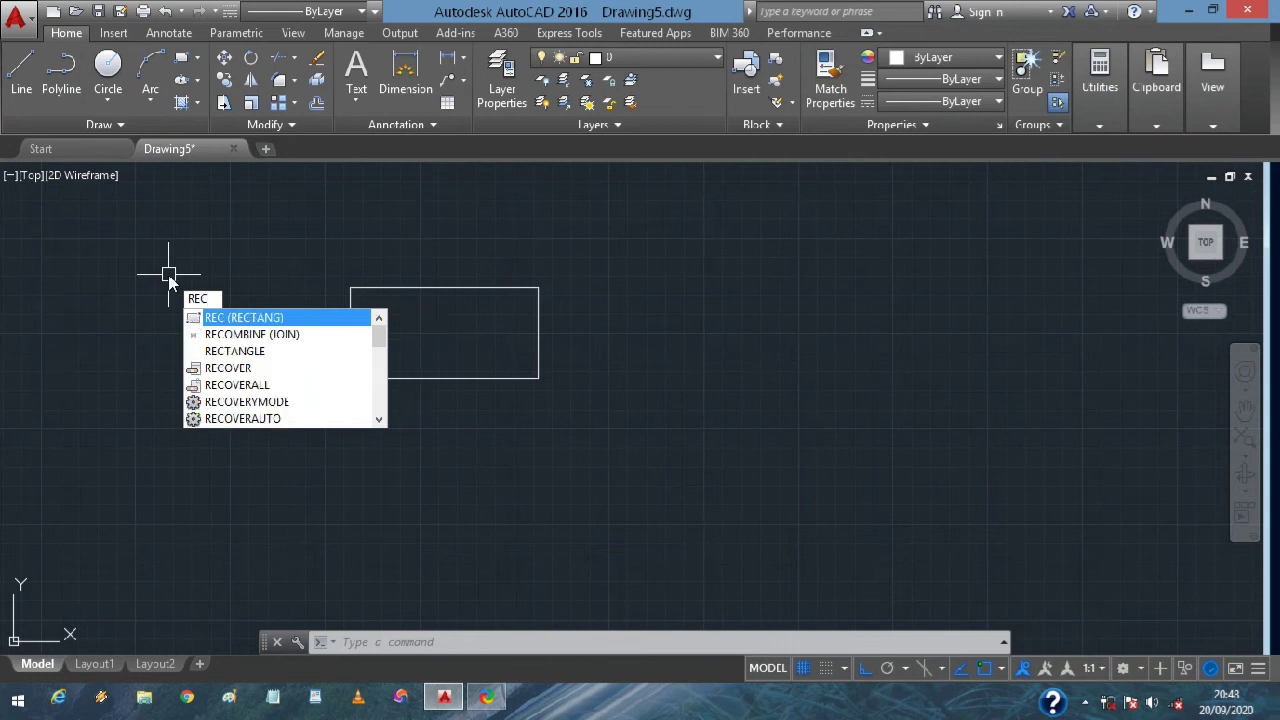
{"action": "key", "text": "Return"}
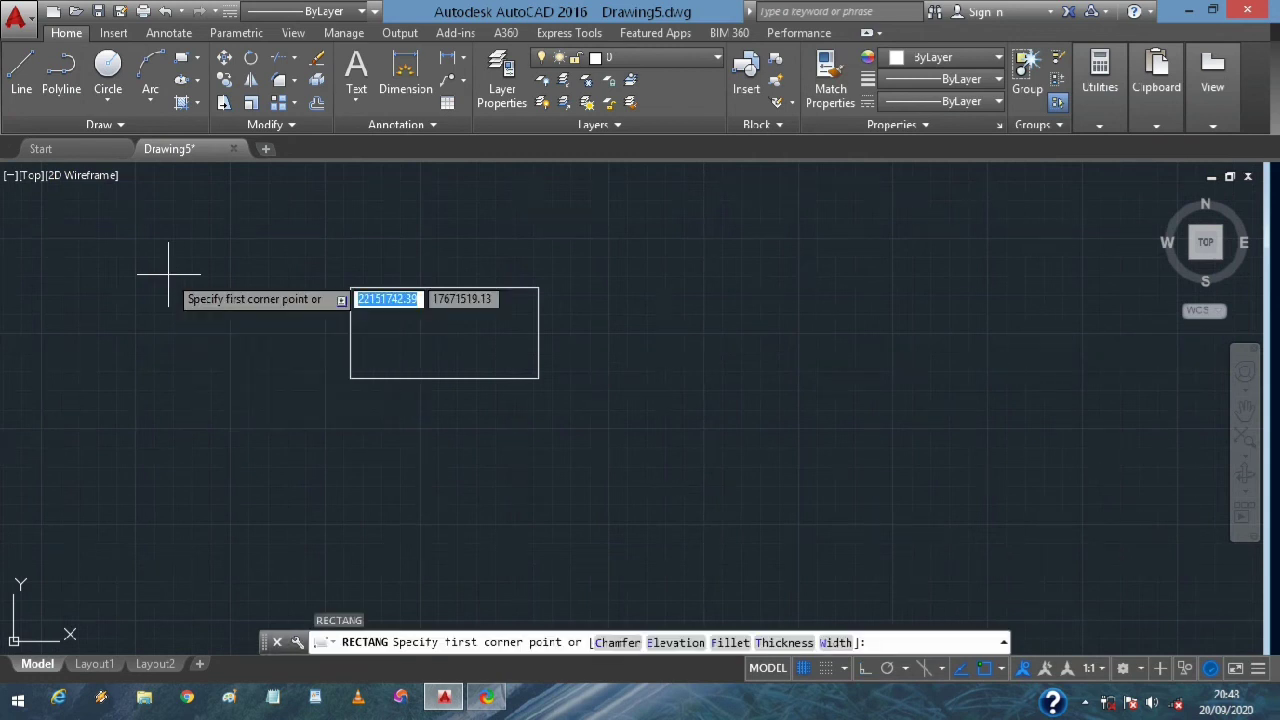
{"action": "left_click", "coordinate": [495, 512]}
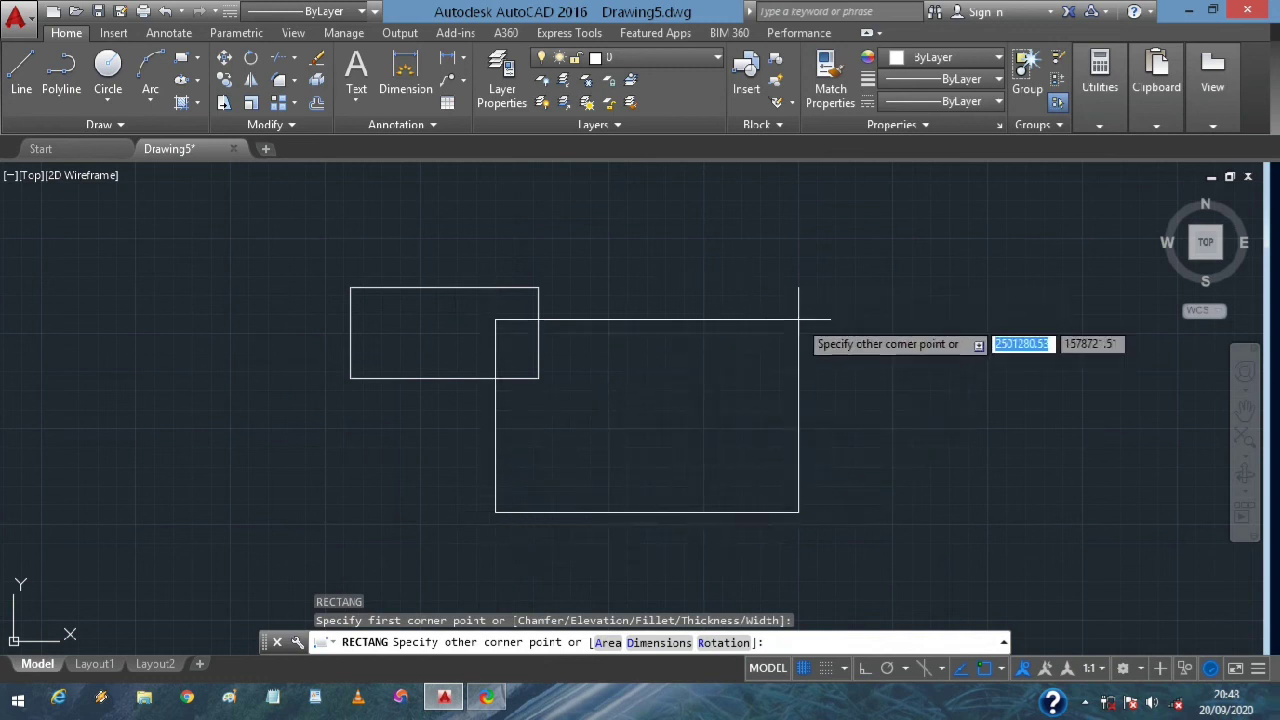
{"action": "type", "text": "12"}
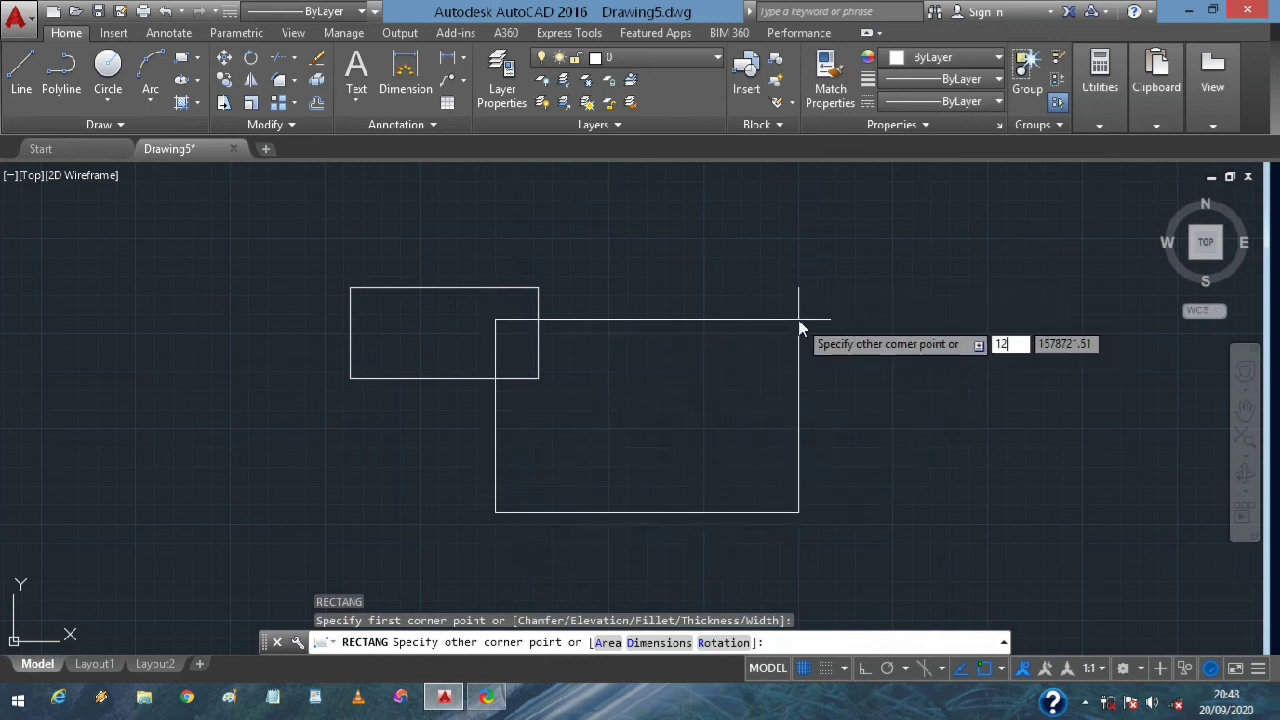
{"action": "type", "text": "2346"}
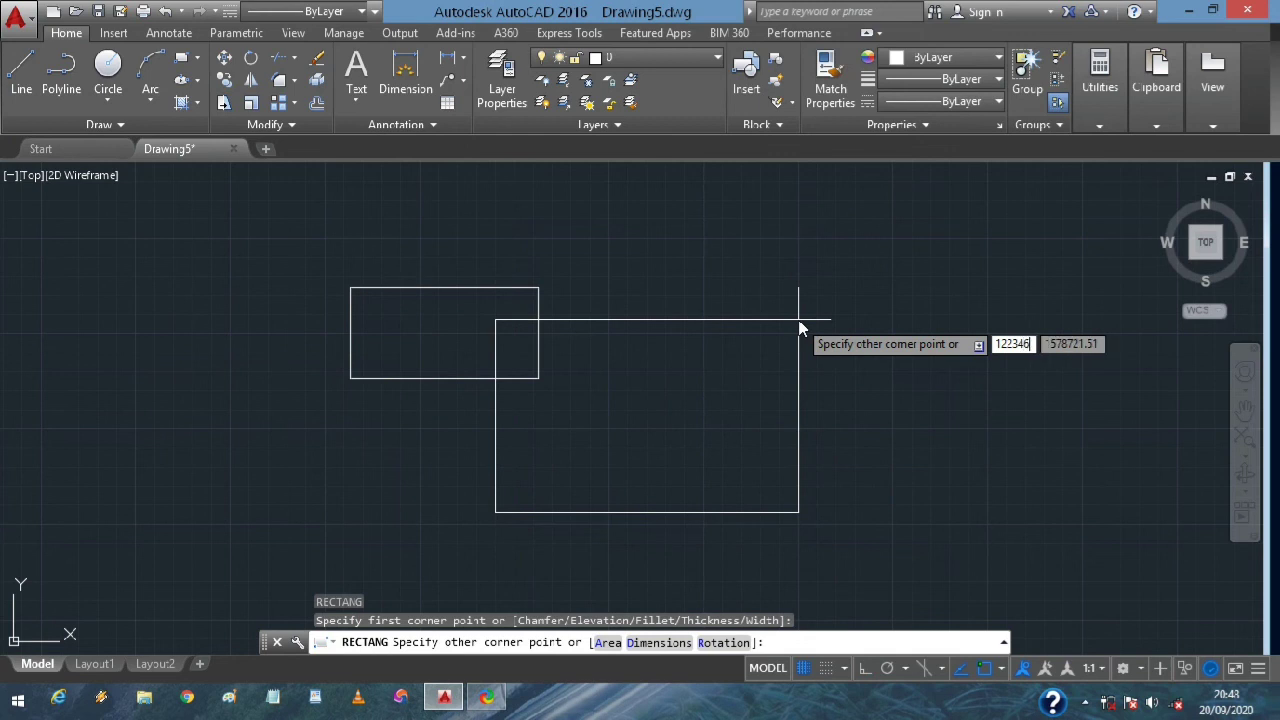
{"action": "key", "text": "Tab"}
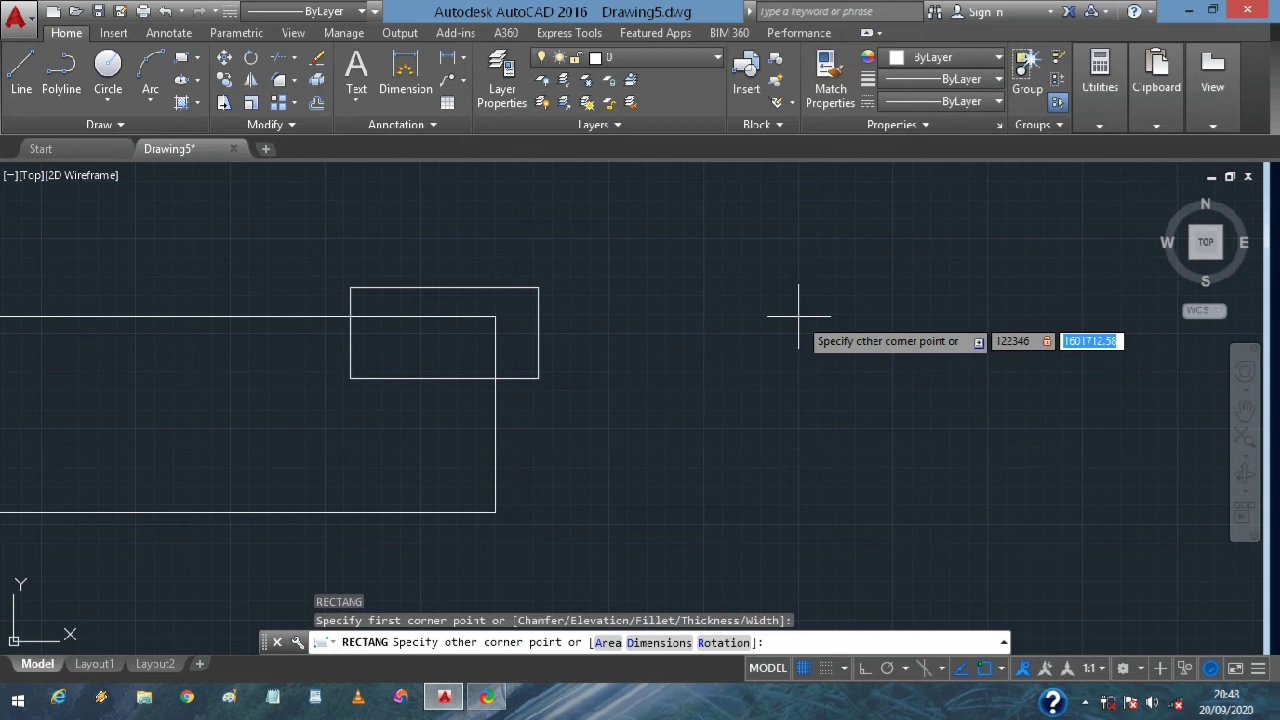
{"action": "type", "text": "455657"}
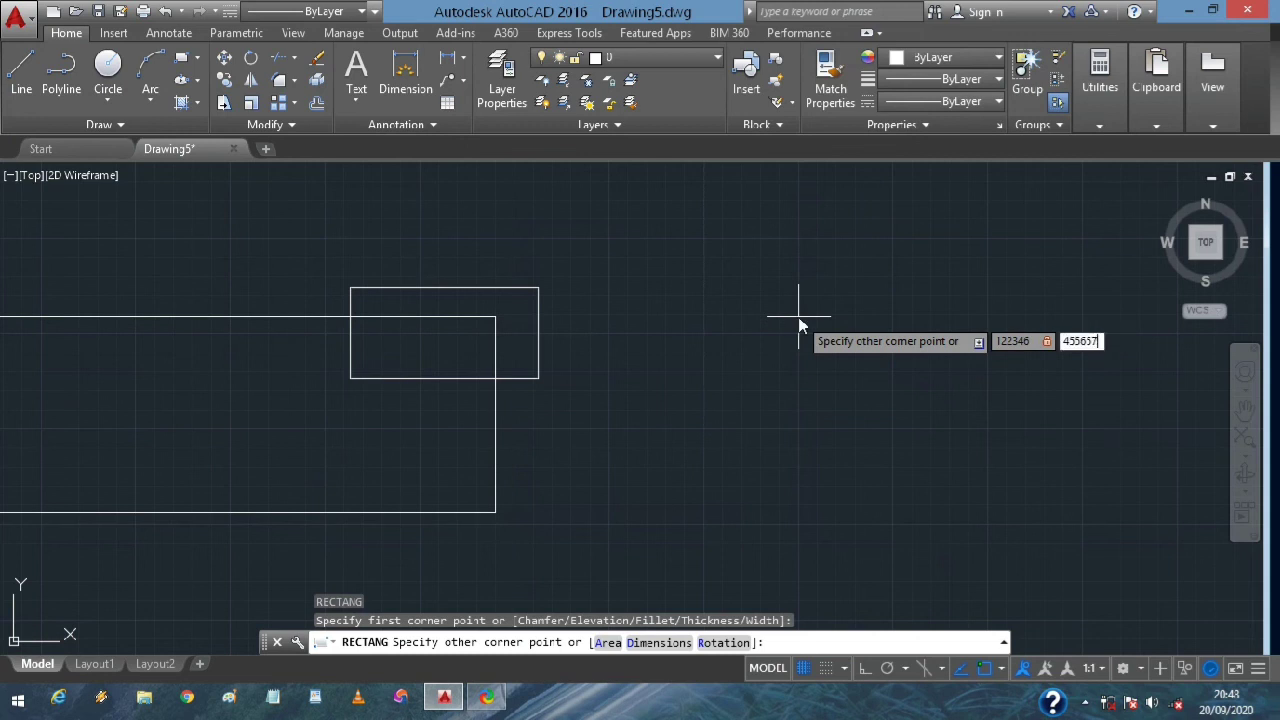
{"action": "key", "text": "Return"}
Erase both rectangles that were drawn with exact dimensions above the other shapes
{"action": "scroll", "coordinate": [555, 482], "scroll_direction": "up", "scroll_amount": 3}
{"action": "scroll", "coordinate": [555, 482], "scroll_direction": "up", "scroll_amount": 2}
{"action": "left_click_drag", "start_coordinate": [563, 466], "coordinate": [445, 432]}
{"action": "key", "text": "Delete"}
{"action": "scroll", "coordinate": [674, 432], "scroll_direction": "down", "scroll_amount": 5}
{"action": "left_click_drag", "start_coordinate": [674, 423], "coordinate": [665, 415]}
{"action": "left_click_drag", "start_coordinate": [674, 372], "coordinate": [668, 395]}
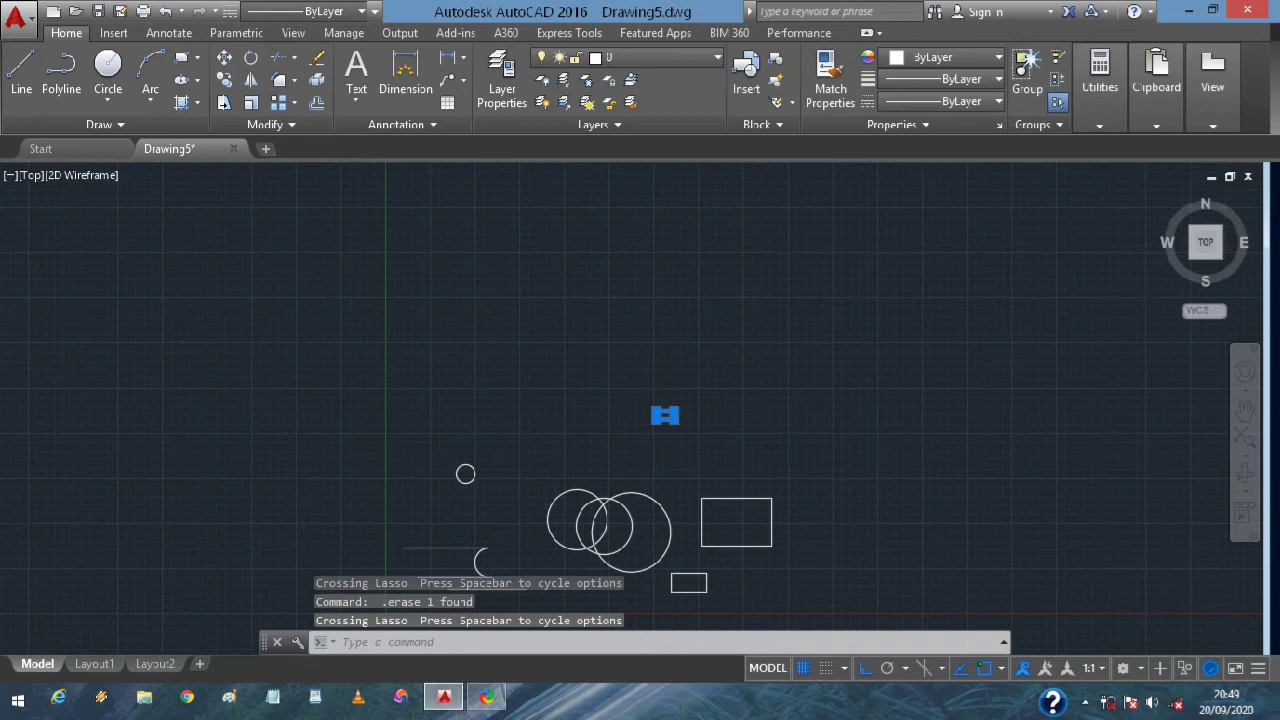
{"action": "scroll", "coordinate": [674, 383], "scroll_direction": "up", "scroll_amount": 4}
{"action": "key", "text": "Delete"}
{"action": "scroll", "coordinate": [673, 388], "scroll_direction": "down", "scroll_amount": 2}
{"action": "scroll", "coordinate": [673, 388], "scroll_direction": "down", "scroll_amount": 2}
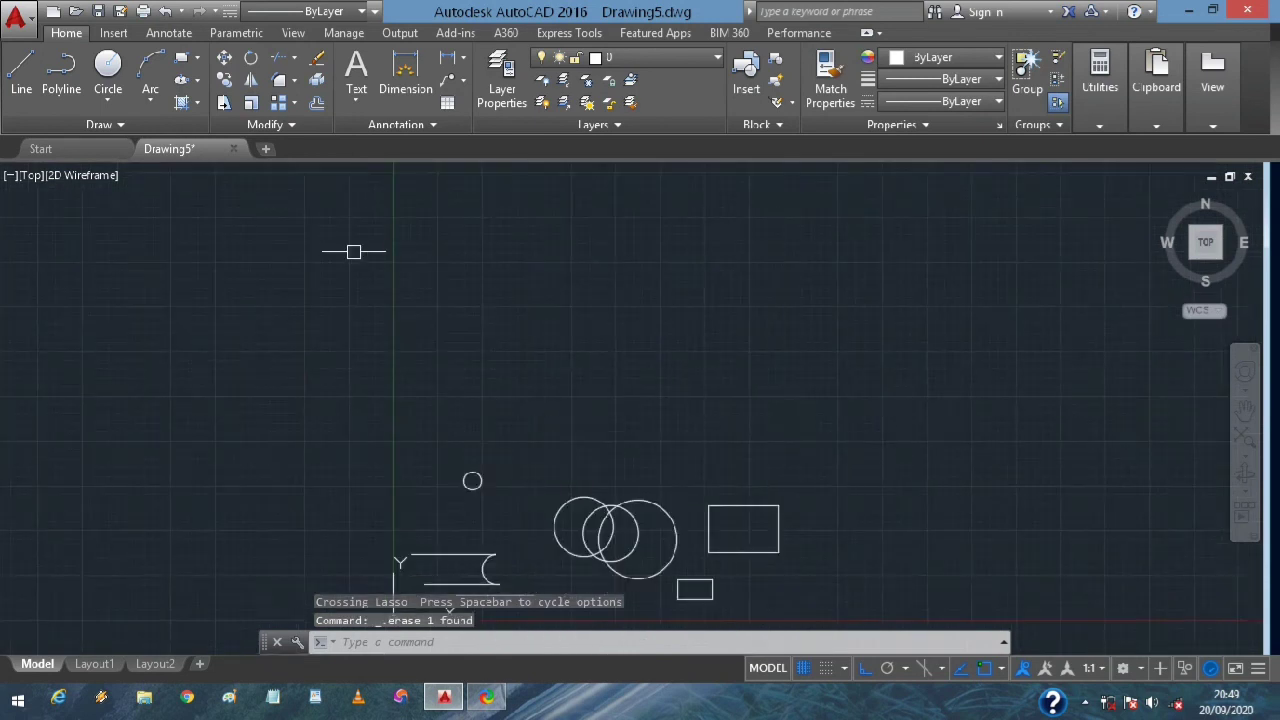
Draw a large, nearly circular ellipse by its center and axes, overlapping the lower corner of the large rectangle
{"action": "left_click", "coordinate": [188, 86]}
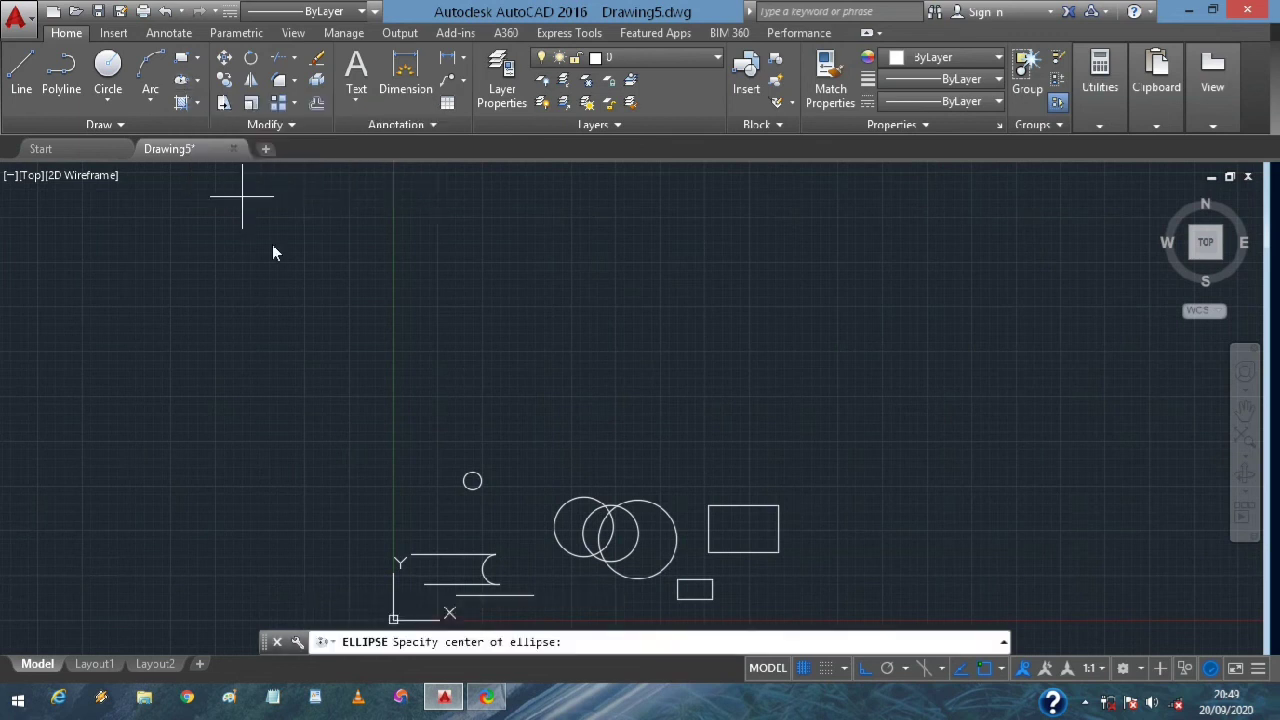
{"action": "scroll", "coordinate": [472, 510], "scroll_direction": "up", "scroll_amount": 2}
{"action": "scroll", "coordinate": [472, 512], "scroll_direction": "down", "scroll_amount": 2}
{"action": "scroll", "coordinate": [480, 505], "scroll_direction": "up", "scroll_amount": 6}
{"action": "scroll", "coordinate": [489, 495], "scroll_direction": "down", "scroll_amount": 5}
{"action": "middle_click_drag", "start_coordinate": [489, 495], "coordinate": [496, 351]}
{"action": "scroll", "coordinate": [520, 384], "scroll_direction": "up", "scroll_amount": 2}
{"action": "scroll", "coordinate": [520, 382], "scroll_direction": "up", "scroll_amount": 4}
{"action": "scroll", "coordinate": [520, 380], "scroll_direction": "down", "scroll_amount": 6}
{"action": "middle_click_drag", "start_coordinate": [580, 422], "coordinate": [420, 346]}
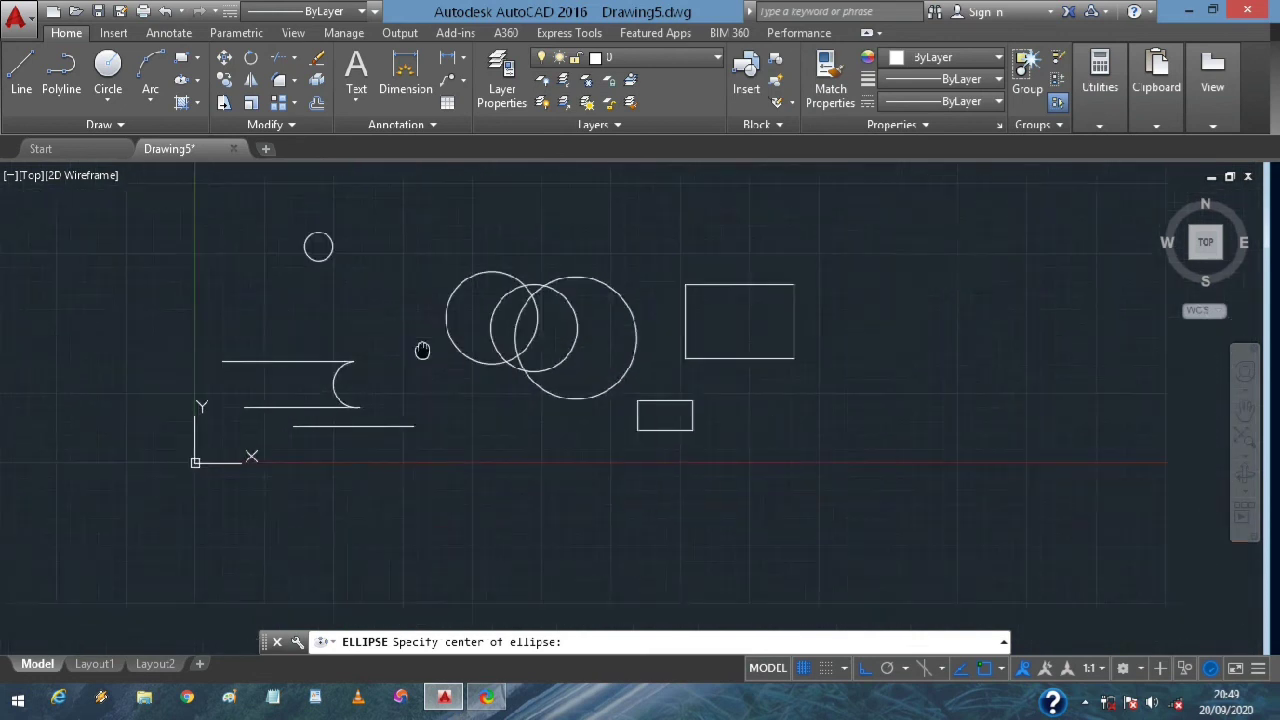
{"action": "left_click", "coordinate": [815, 401]}
{"action": "left_click", "coordinate": [931, 395]}
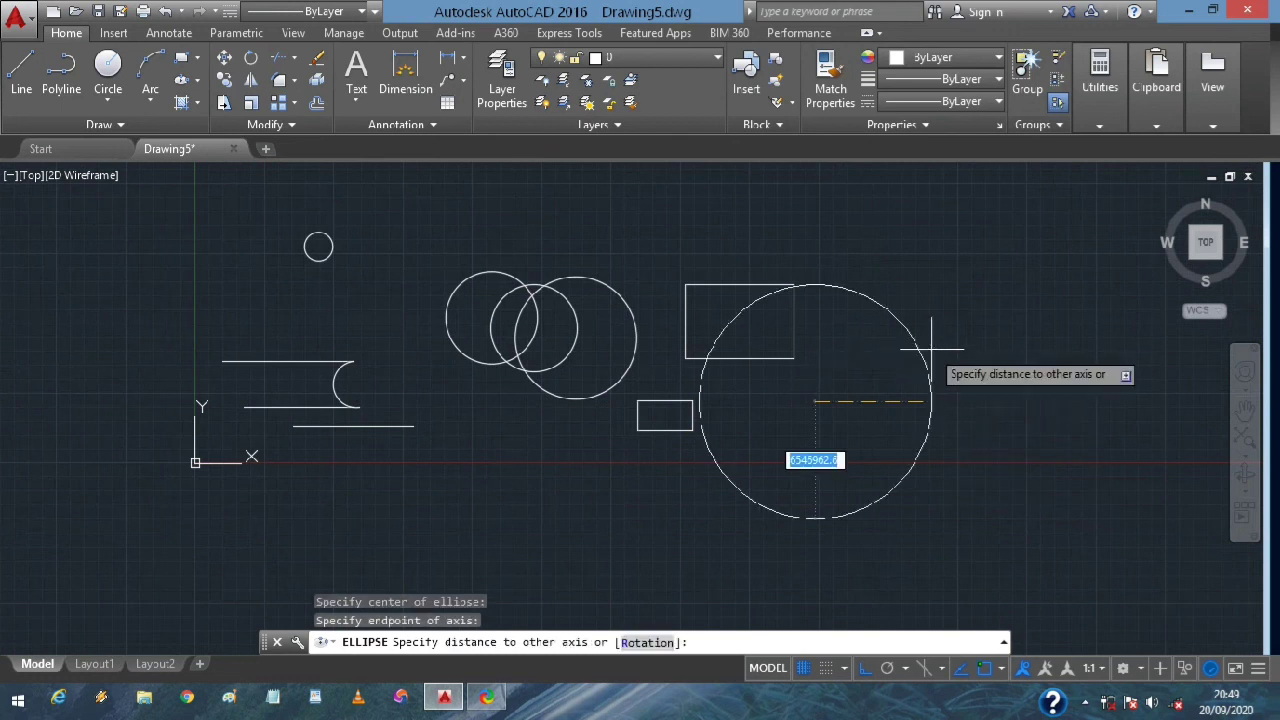
{"action": "left_click", "coordinate": [903, 289]}
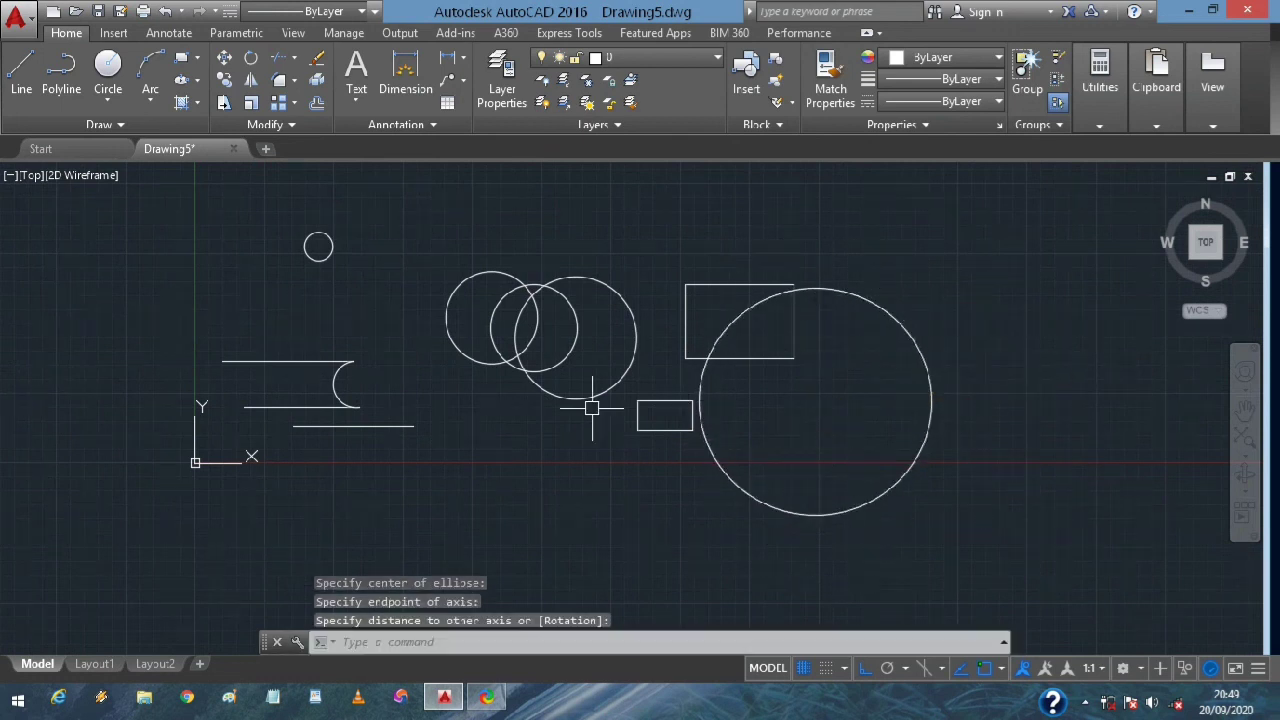
Draw a flat horizontal ellipse by its center in the empty area beyond the round one, with a horizontal half-axis of about 10390382 mm
{"action": "scroll", "coordinate": [846, 343], "scroll_direction": "down", "scroll_amount": 2}
{"action": "middle_click_drag", "start_coordinate": [690, 330], "coordinate": [248, 335]}
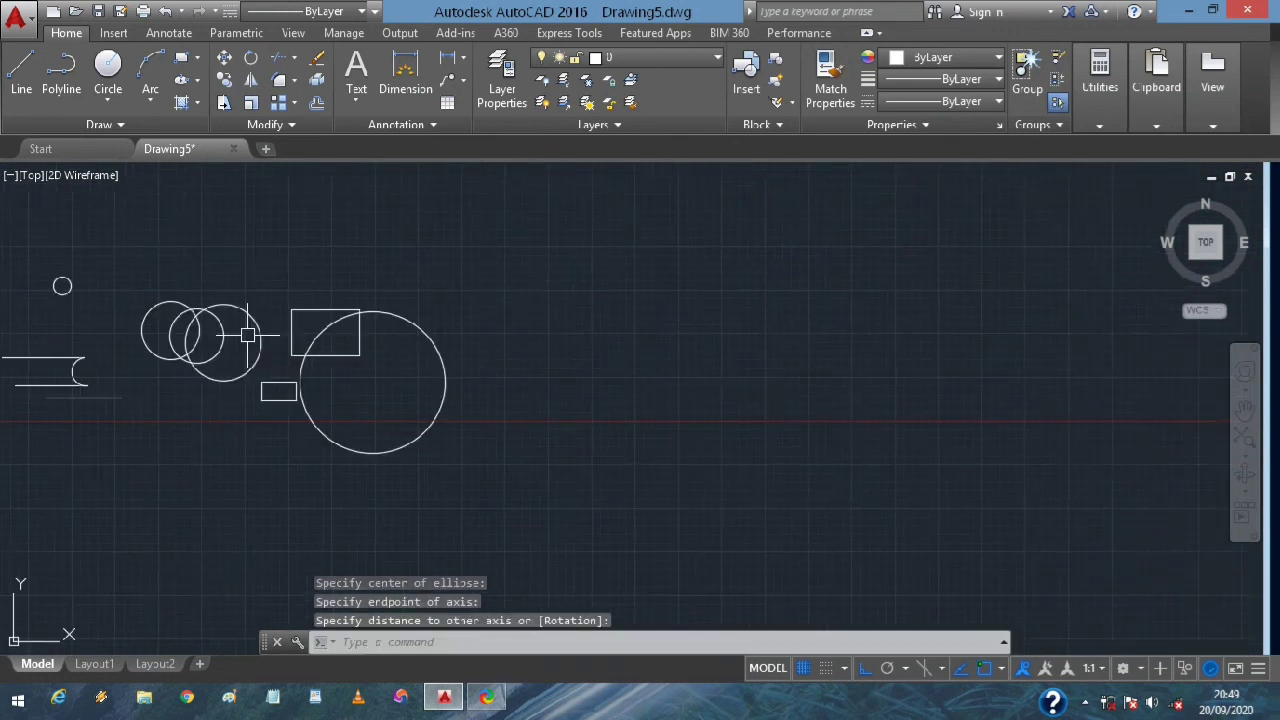
{"action": "left_click", "coordinate": [181, 80]}
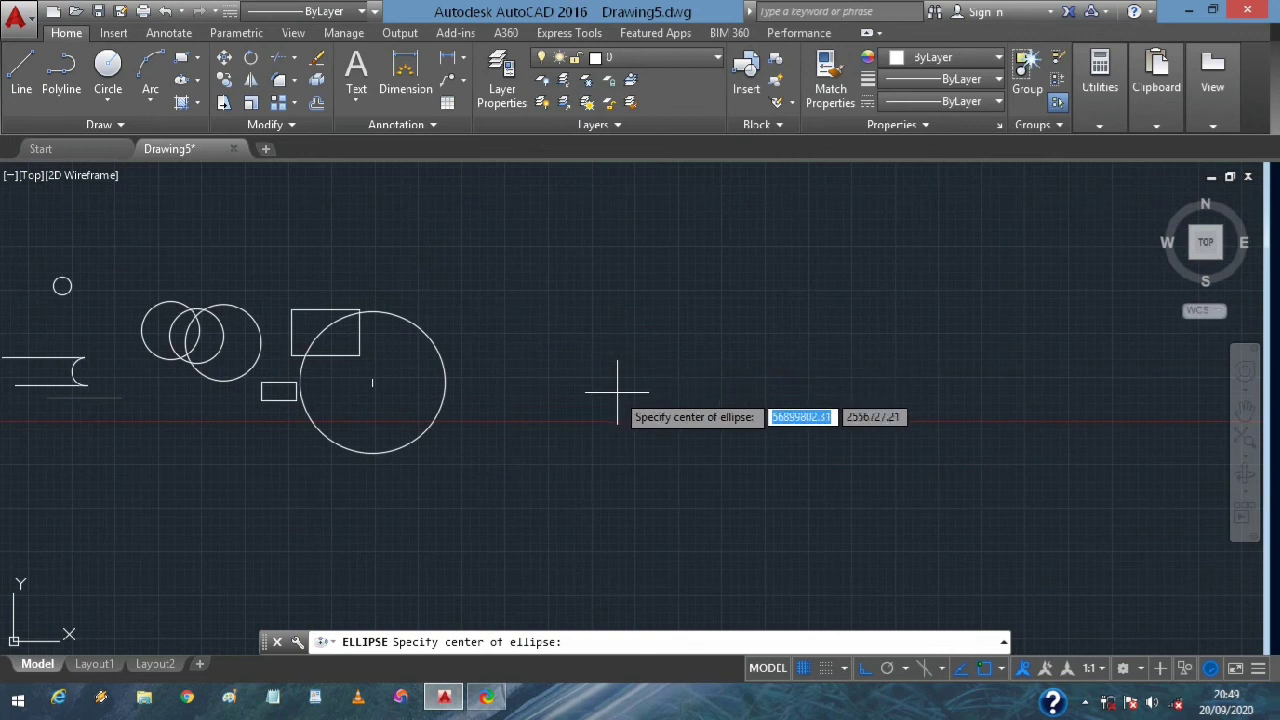
{"action": "left_click", "coordinate": [676, 358]}
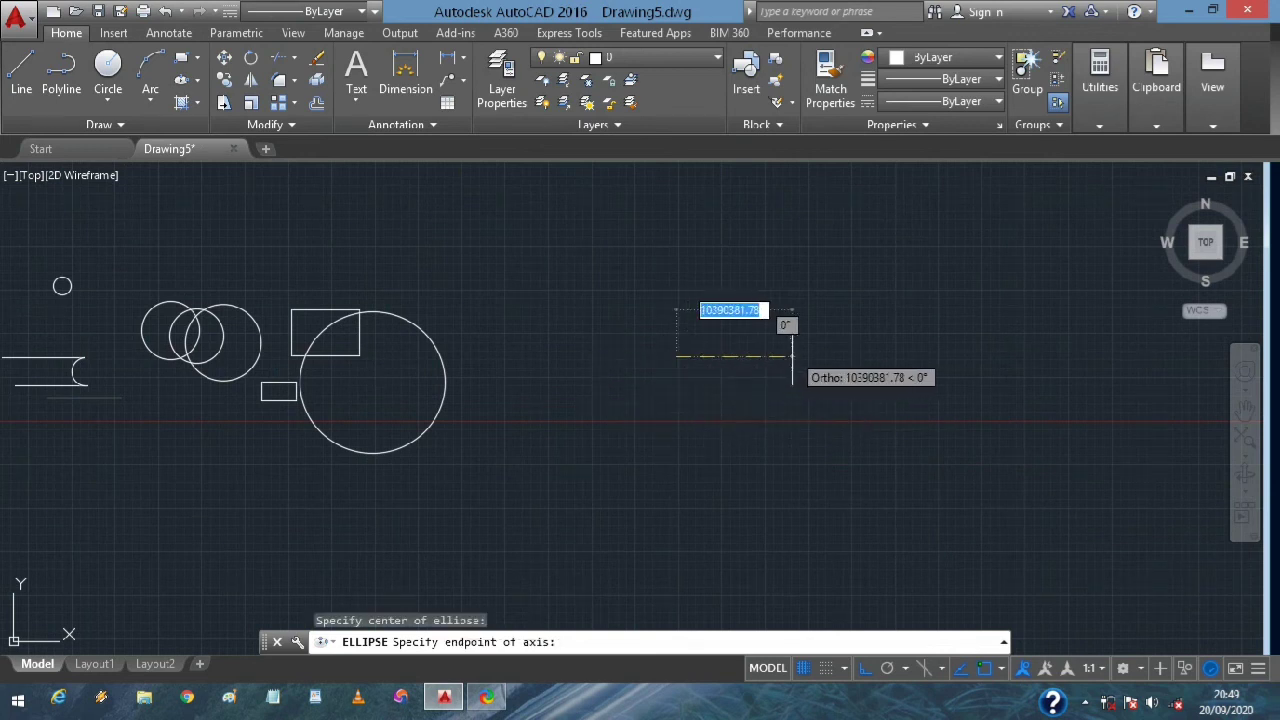
{"action": "left_click", "coordinate": [790, 330]}
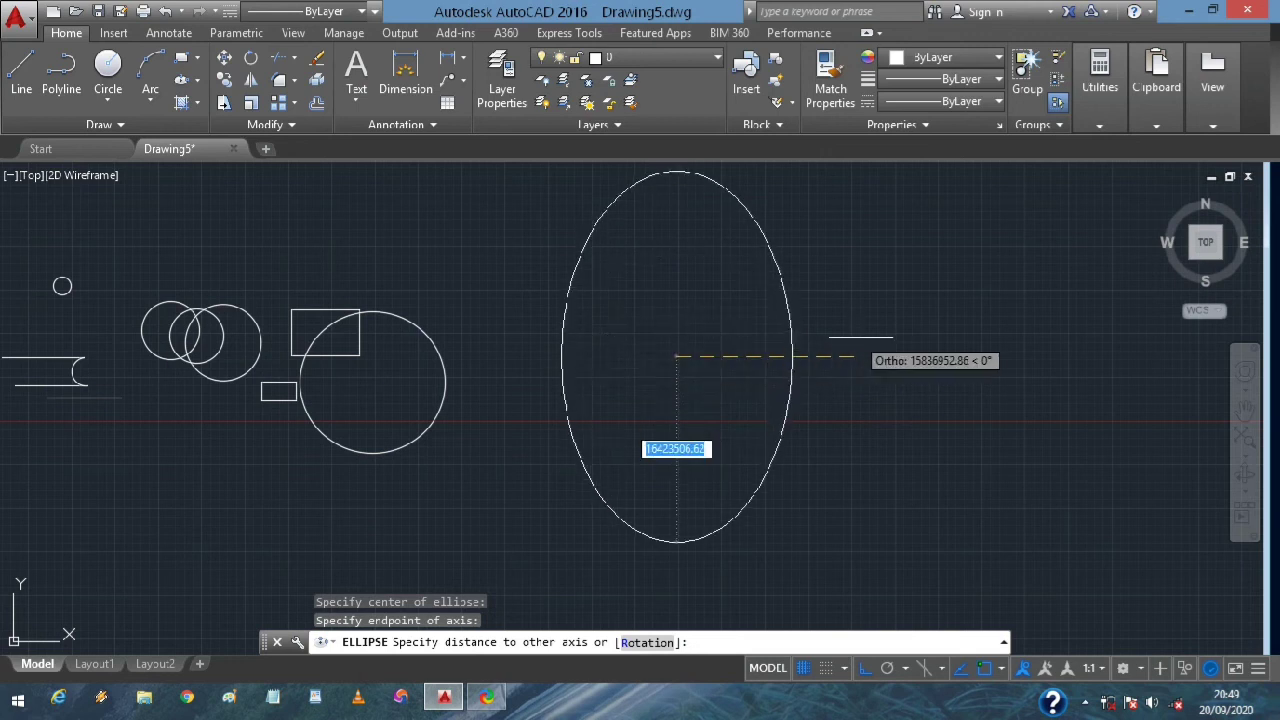
{"action": "left_click", "coordinate": [714, 320]}
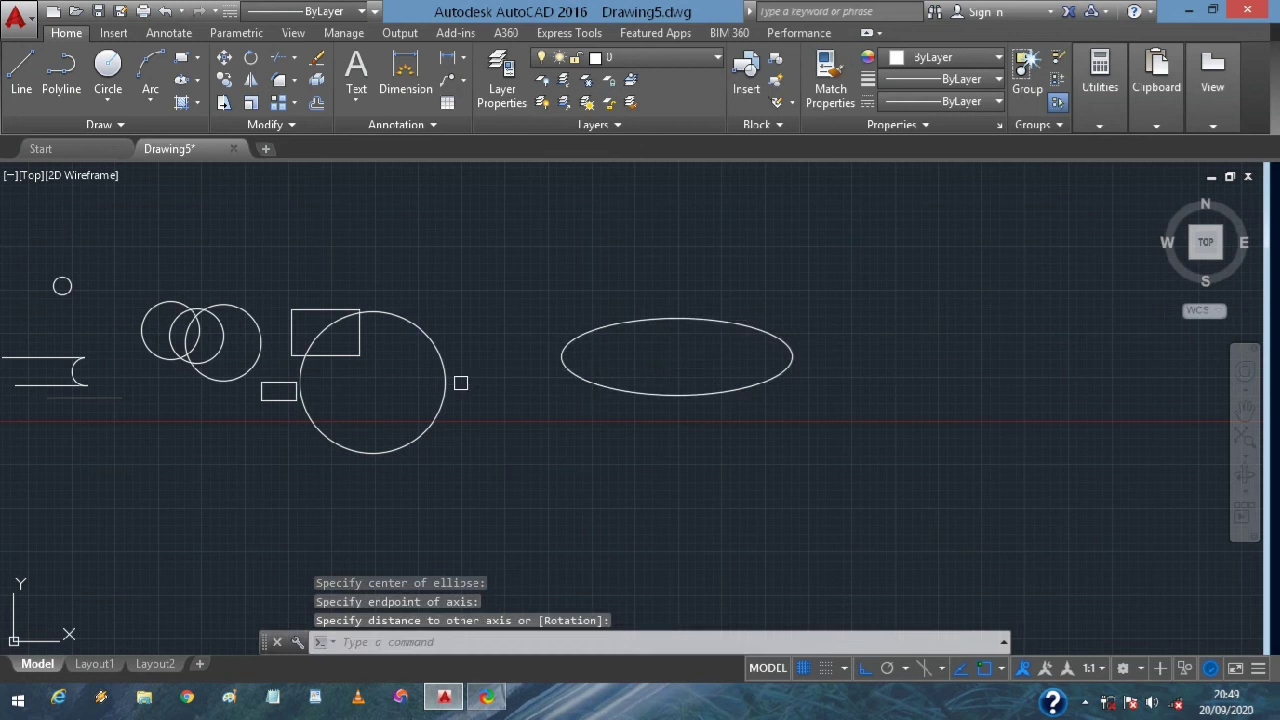
{"action": "left_click", "coordinate": [197, 102]}
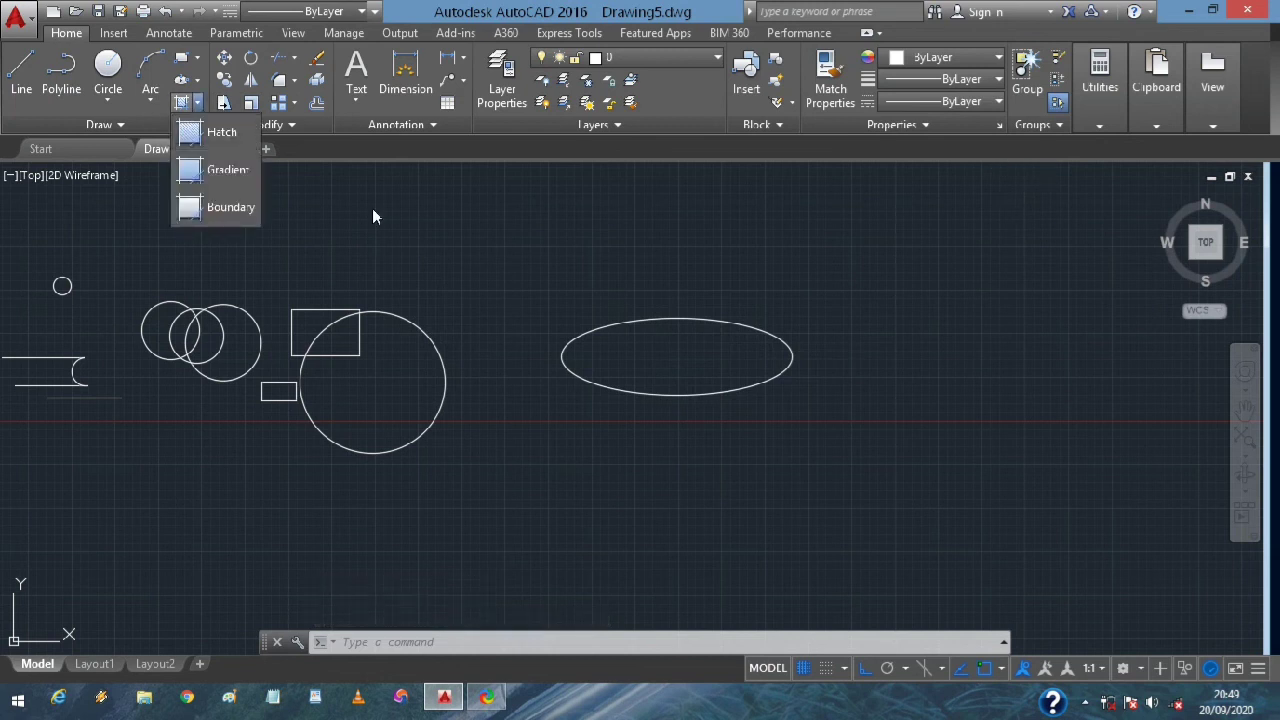
{"action": "left_click", "coordinate": [423, 218]}
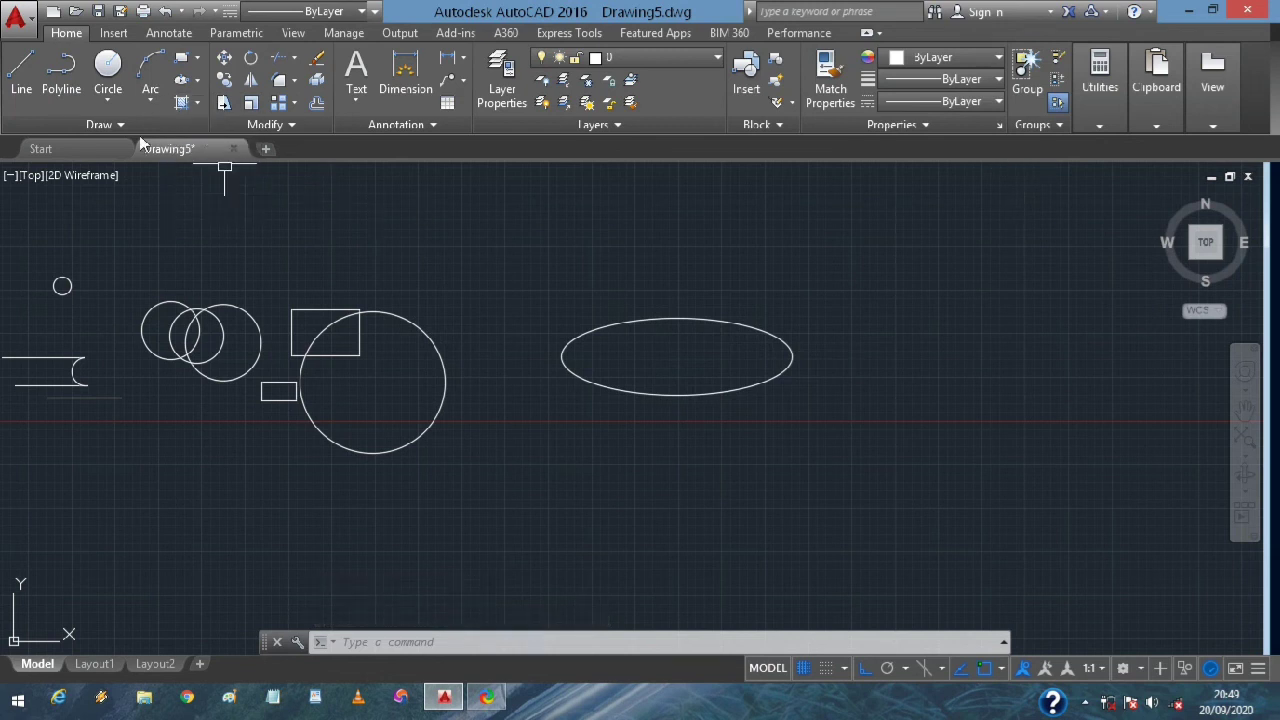
{"action": "scroll", "coordinate": [203, 270], "scroll_direction": "down", "scroll_amount": 3}
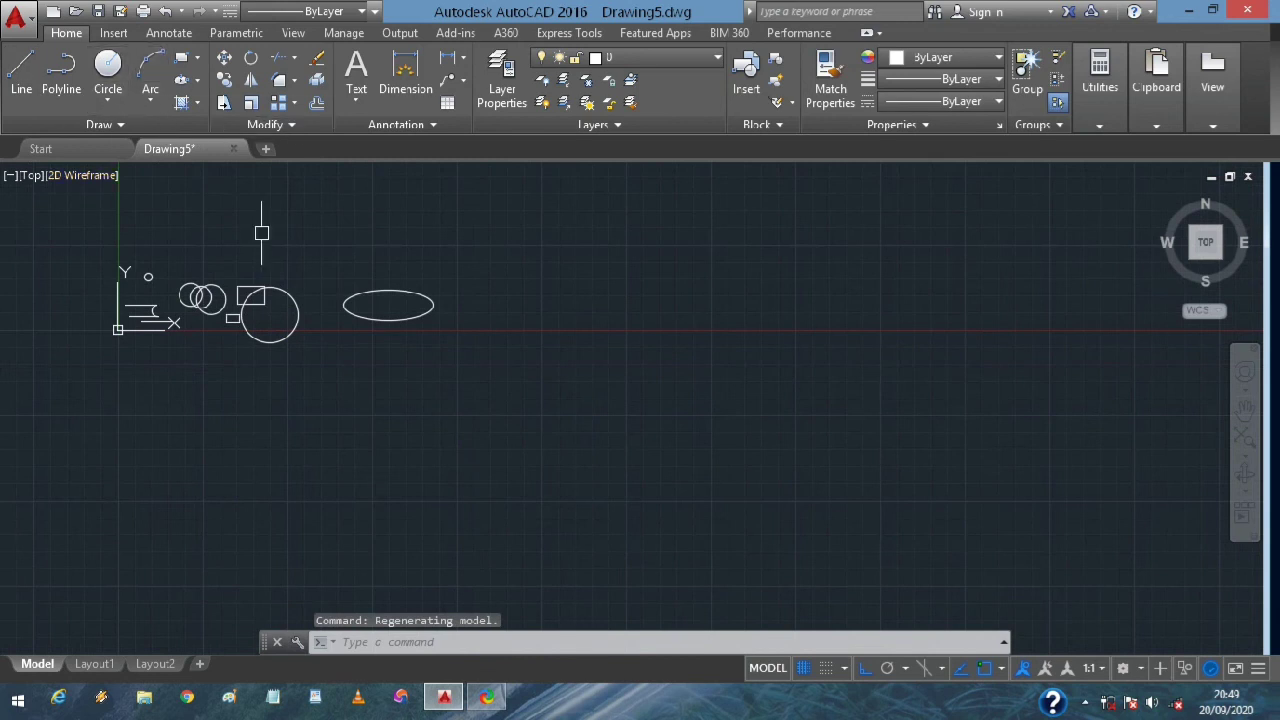
{"action": "scroll", "coordinate": [340, 310], "scroll_direction": "up", "scroll_amount": 4}
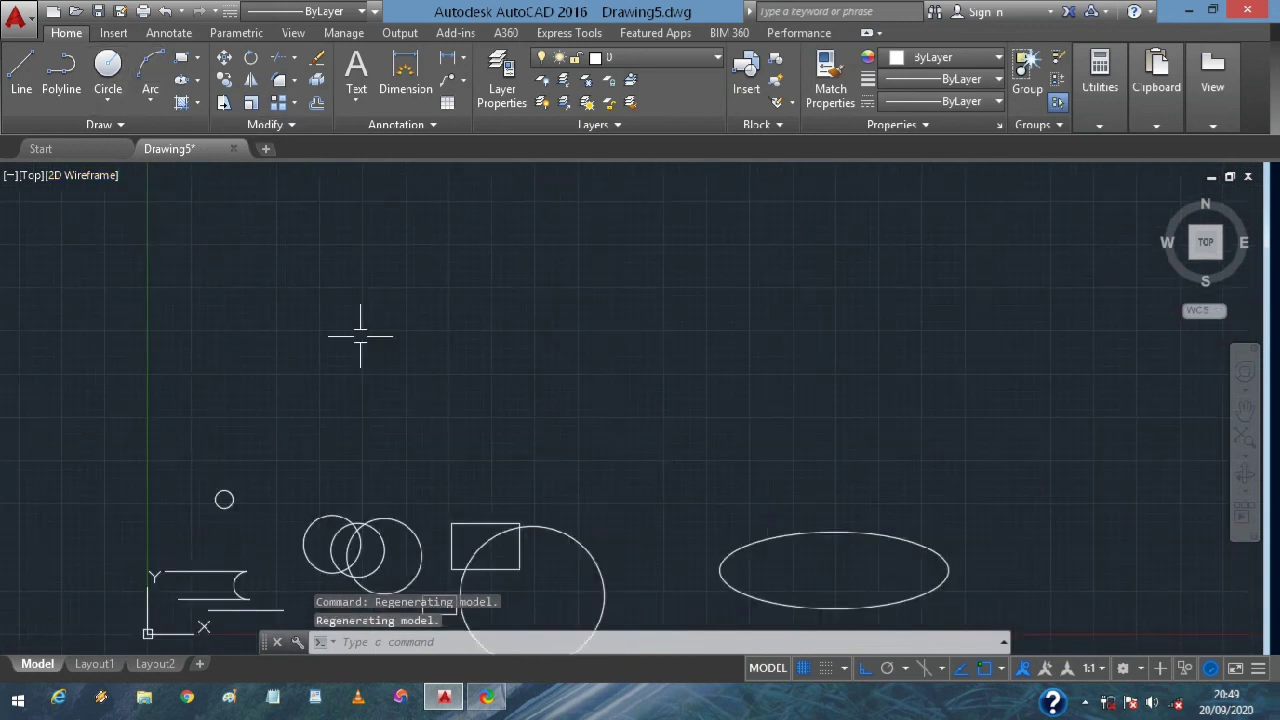
{"action": "scroll", "coordinate": [360, 340], "scroll_direction": "down", "scroll_amount": 4}
{"action": "middle_click_drag", "start_coordinate": [363, 343], "coordinate": [354, 283]}
{"action": "scroll", "coordinate": [355, 287], "scroll_direction": "up", "scroll_amount": 4}
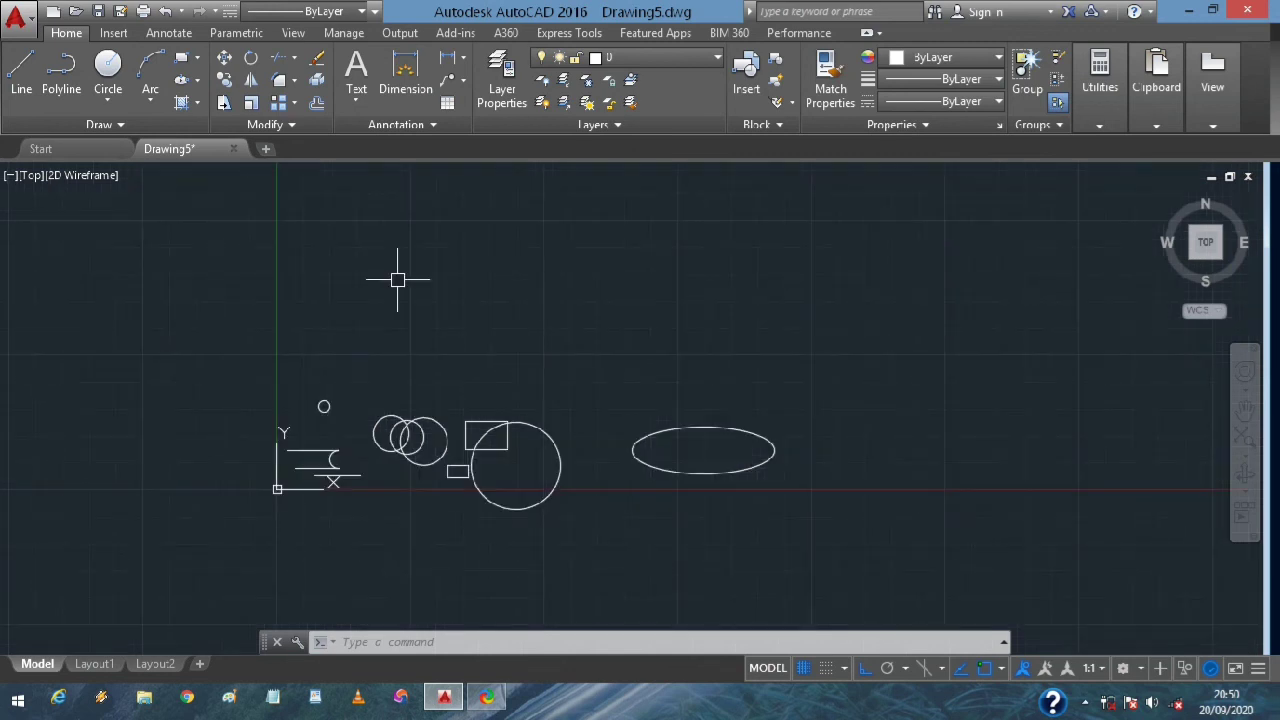
{"action": "middle_click_drag", "start_coordinate": [520, 318], "coordinate": [374, 308]}
{"action": "scroll", "coordinate": [374, 308], "scroll_direction": "up", "scroll_amount": 4}
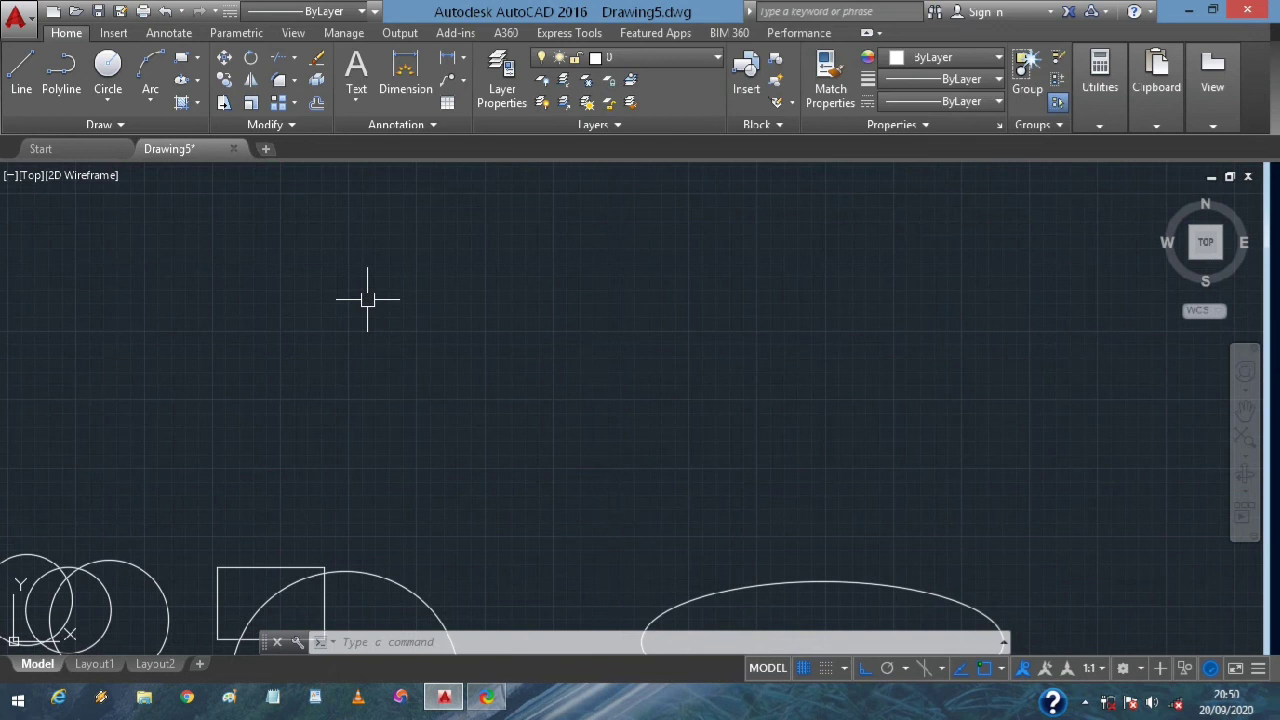
{"action": "middle_click_drag", "start_coordinate": [300, 391], "coordinate": [306, 531]}
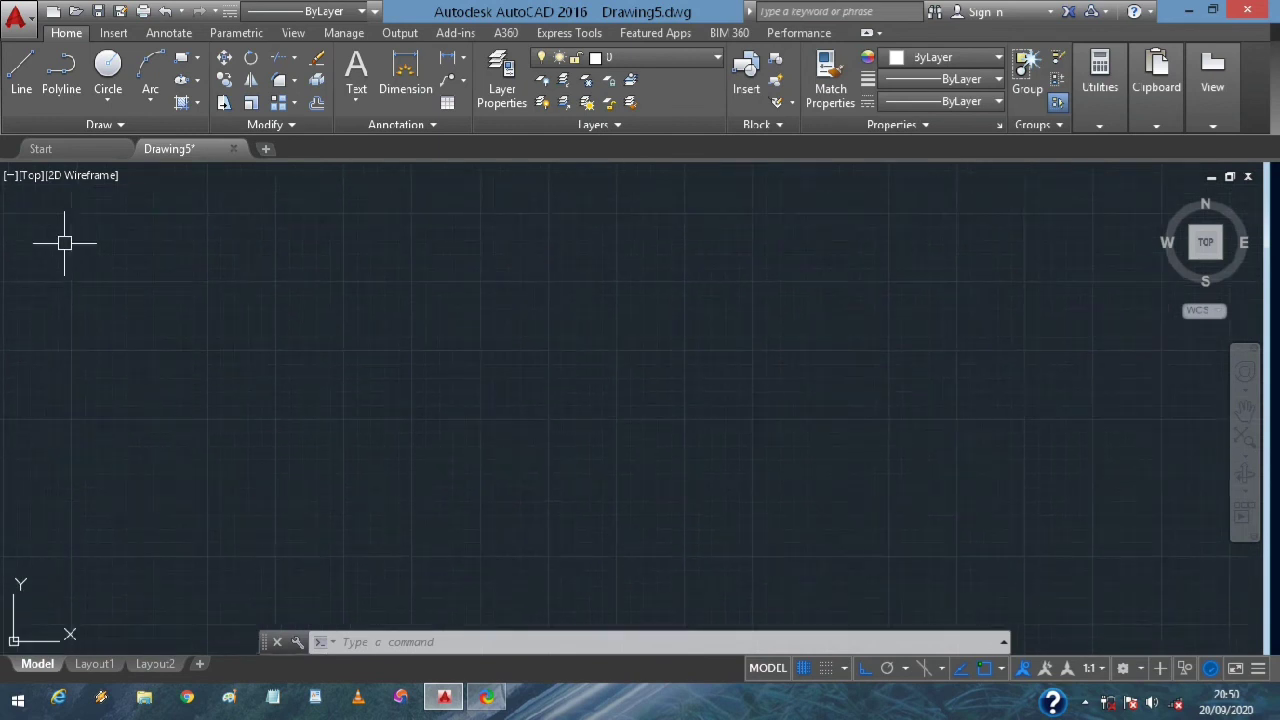
{"action": "left_click", "coordinate": [21, 70]}
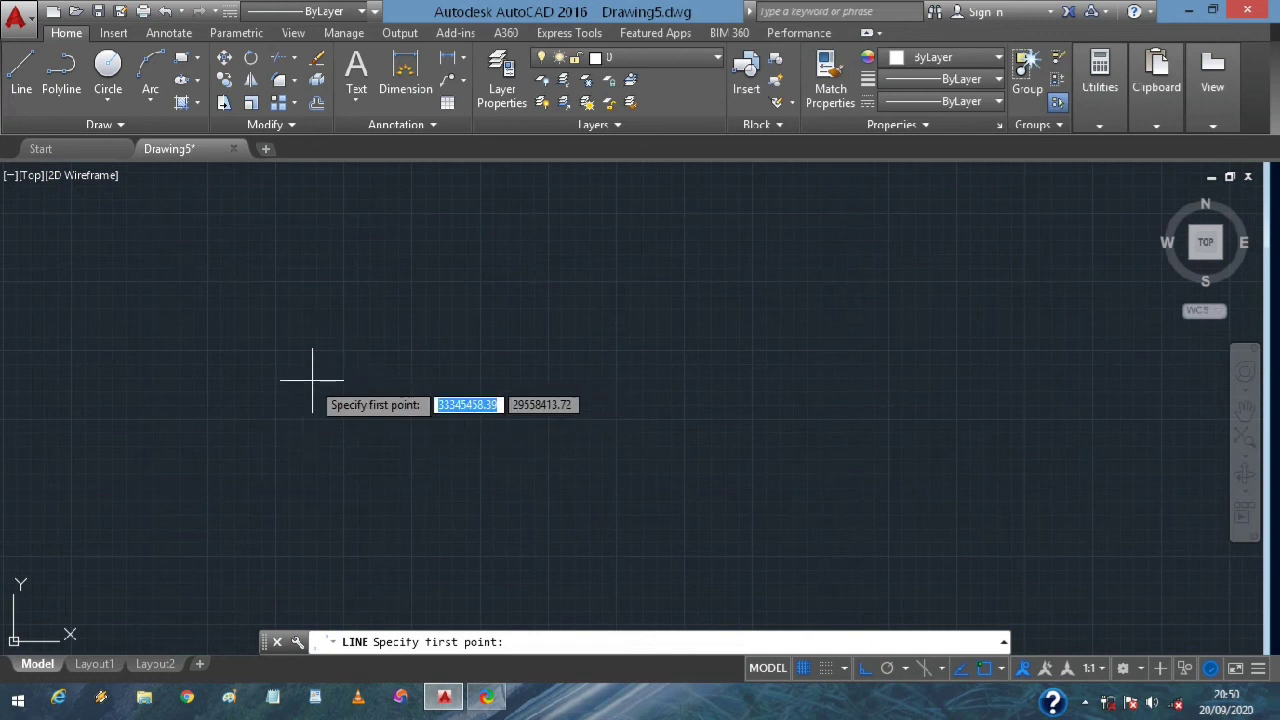
{"action": "key", "text": "Escape"}
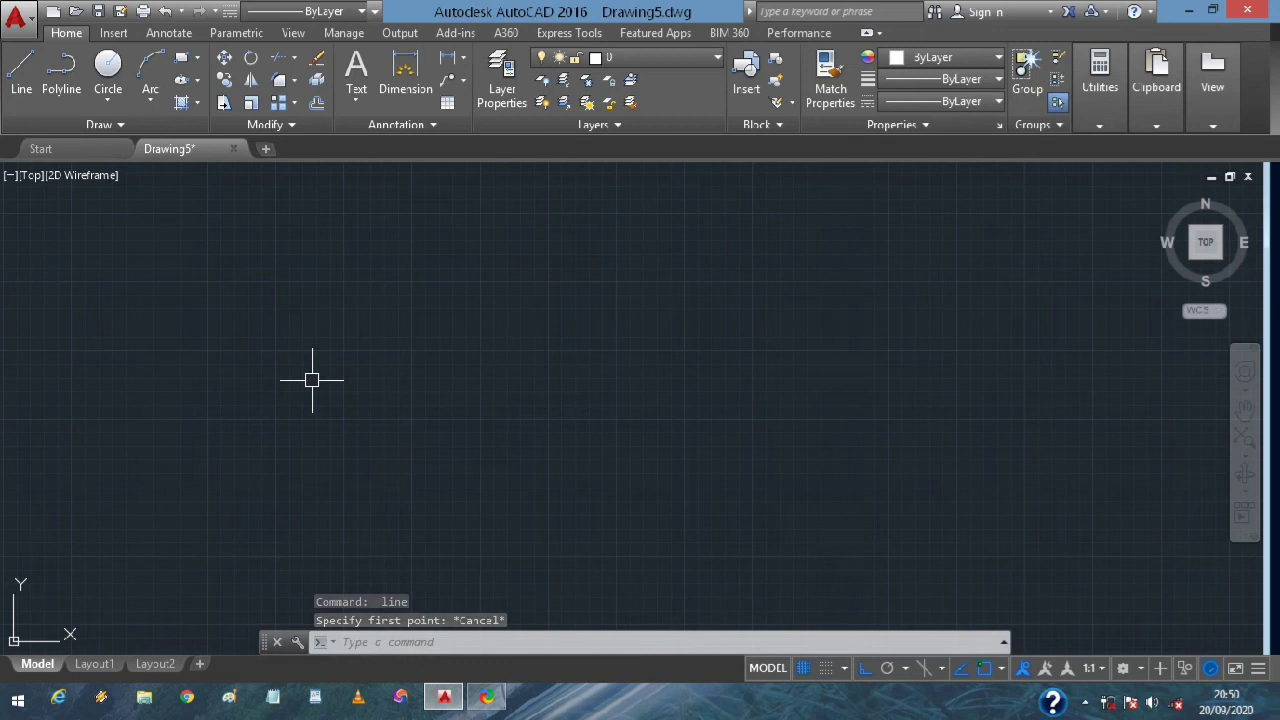
Set the drawing units' insertion scale to Meters
{"action": "type", "text": "un"}
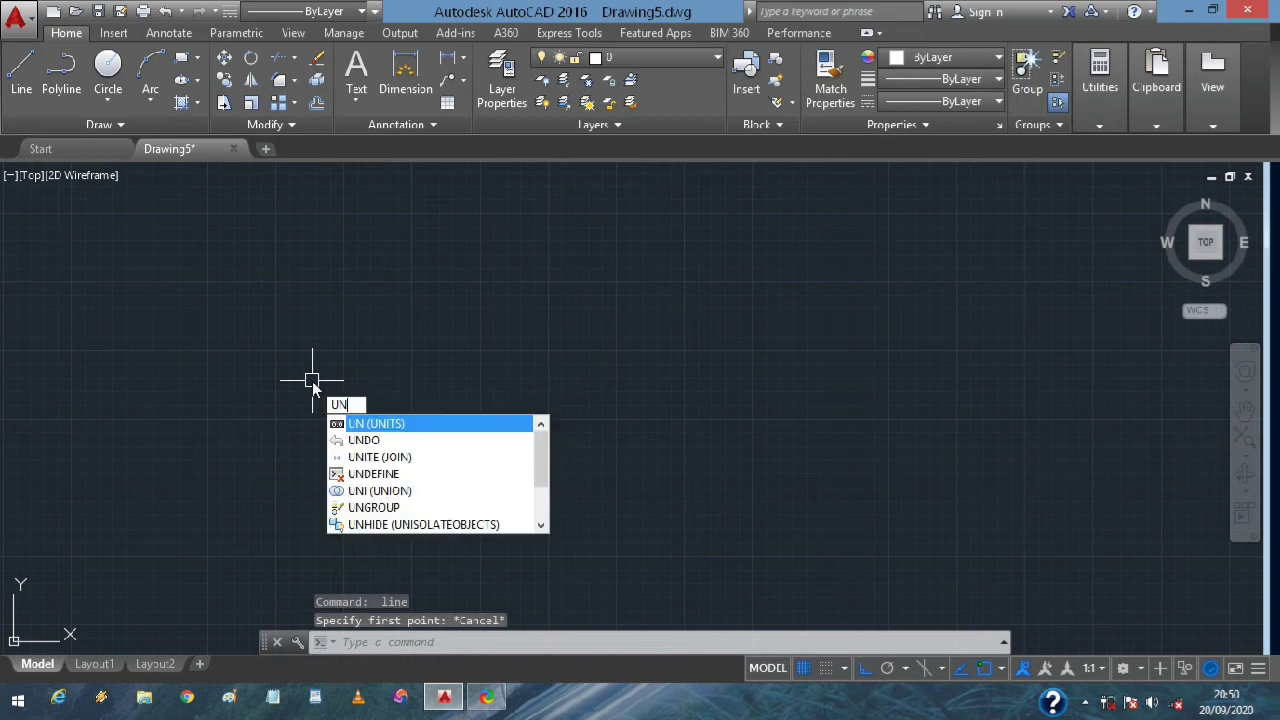
{"action": "key", "text": "Return"}
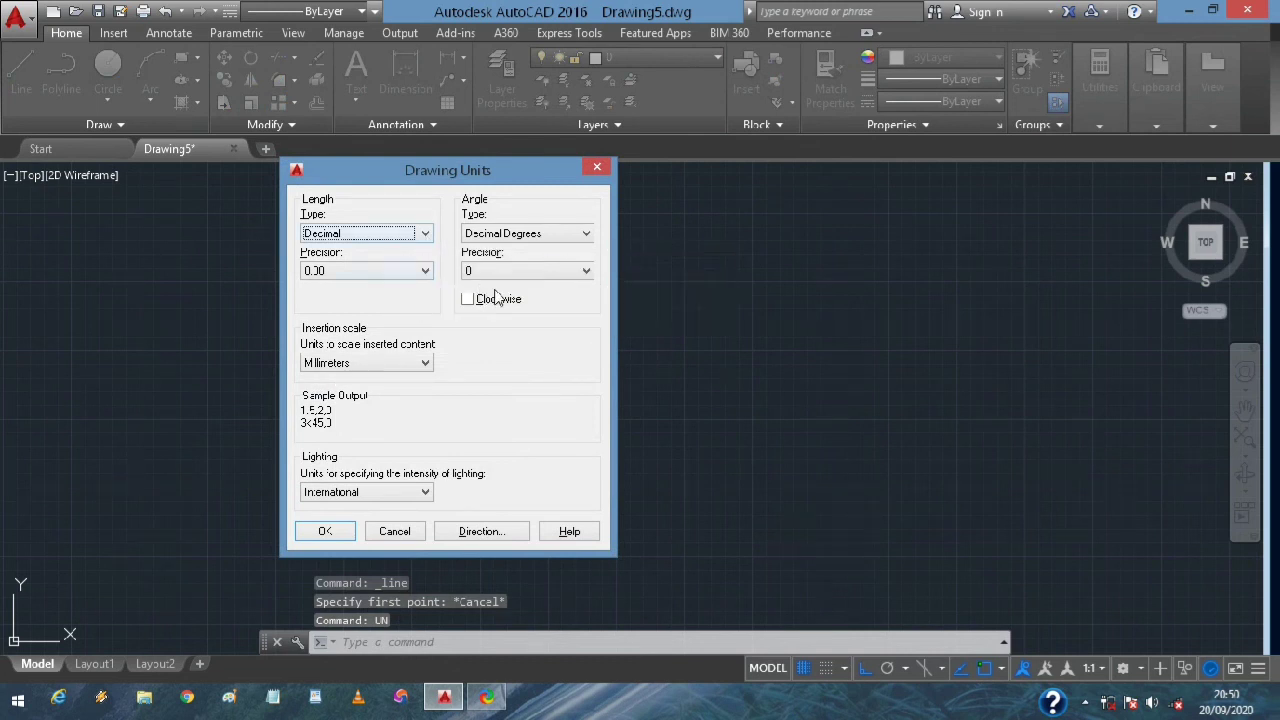
{"action": "left_click", "coordinate": [424, 366]}
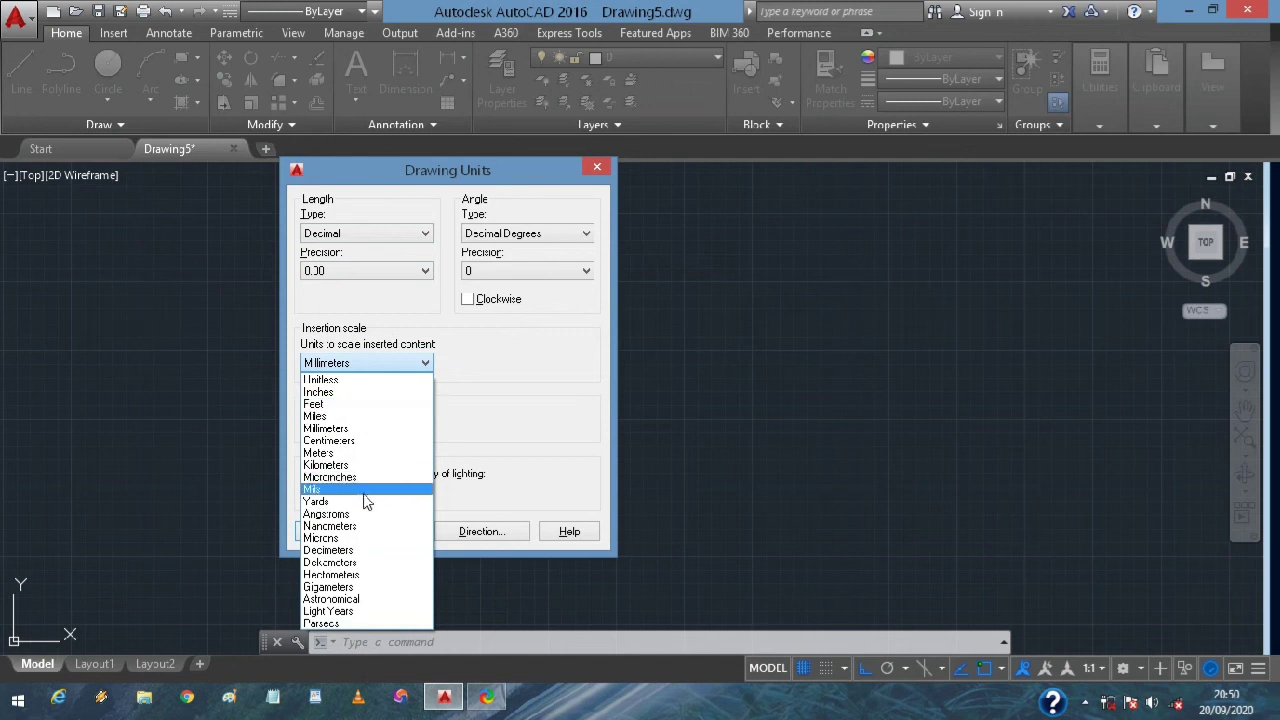
{"action": "left_click", "coordinate": [360, 454]}
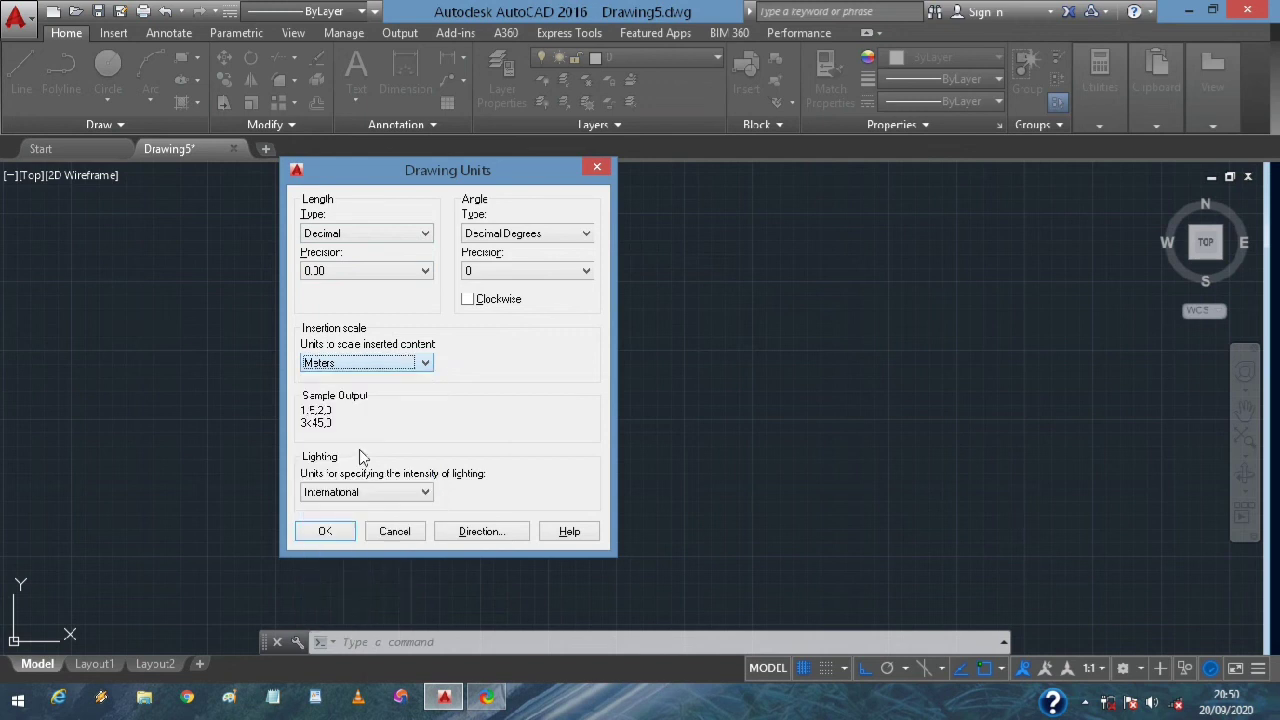
{"action": "left_click", "coordinate": [310, 533]}
Draw a horizontal line 180 units long in the empty area above the existing shapes
{"action": "scroll", "coordinate": [314, 480], "scroll_direction": "down", "scroll_amount": 3}
{"action": "scroll", "coordinate": [316, 480], "scroll_direction": "up", "scroll_amount": 5}
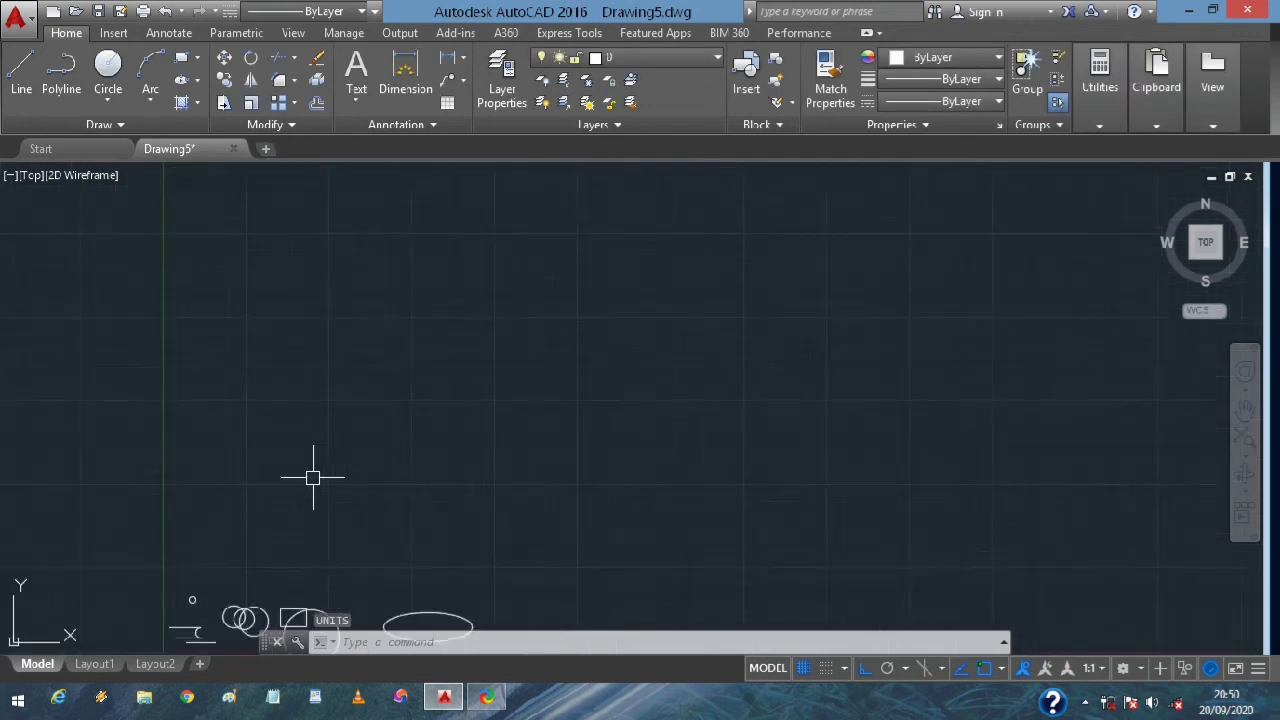
{"action": "scroll", "coordinate": [318, 481], "scroll_direction": "down", "scroll_amount": 3}
{"action": "scroll", "coordinate": [383, 349], "scroll_direction": "up", "scroll_amount": 5}
{"action": "middle_click_drag", "start_coordinate": [343, 449], "coordinate": [451, 251]}
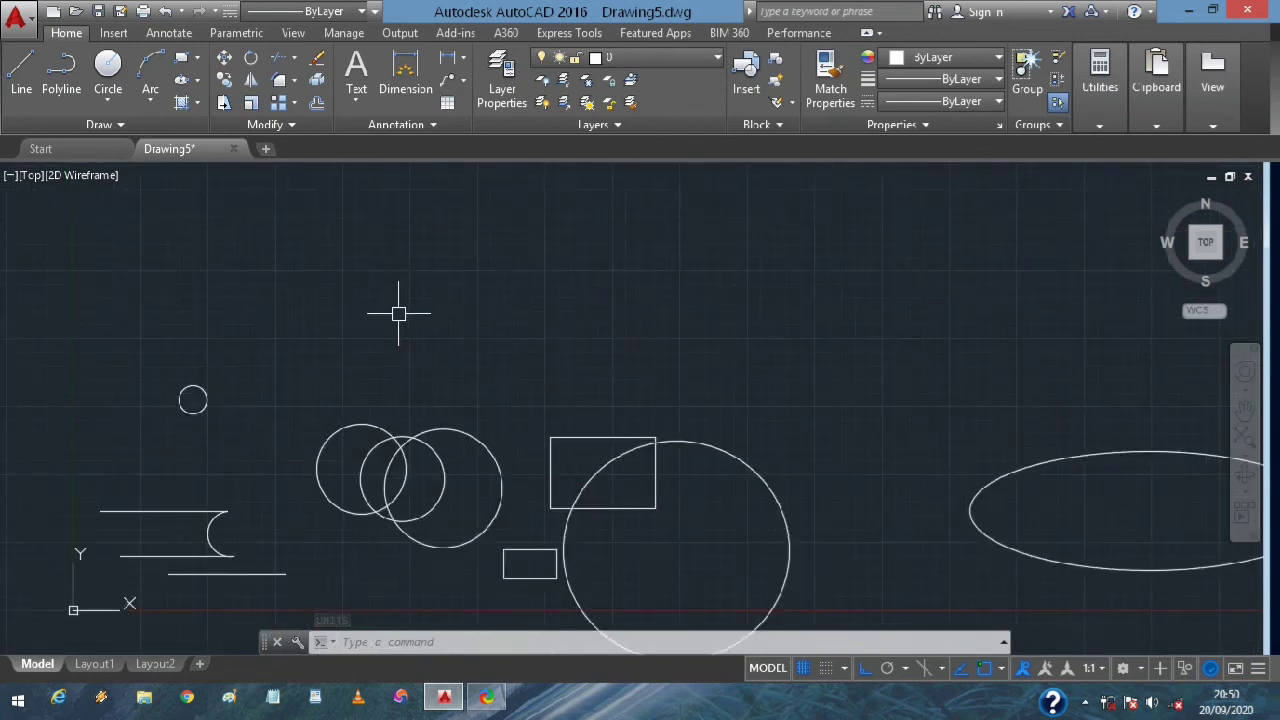
{"action": "type", "text": "l"}
{"action": "key", "text": "Return"}
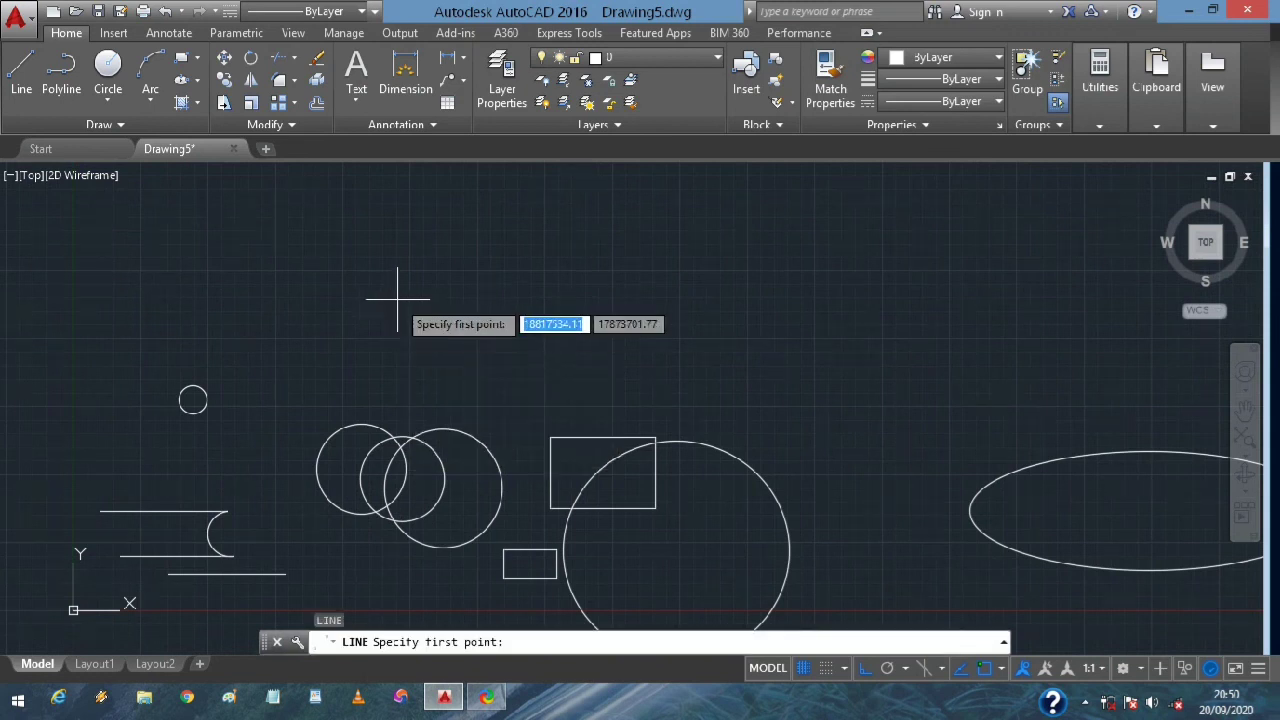
{"action": "scroll", "coordinate": [466, 277], "scroll_direction": "down", "scroll_amount": 2}
{"action": "middle_click_drag", "start_coordinate": [469, 374], "coordinate": [469, 435]}
{"action": "left_click", "coordinate": [567, 345]}
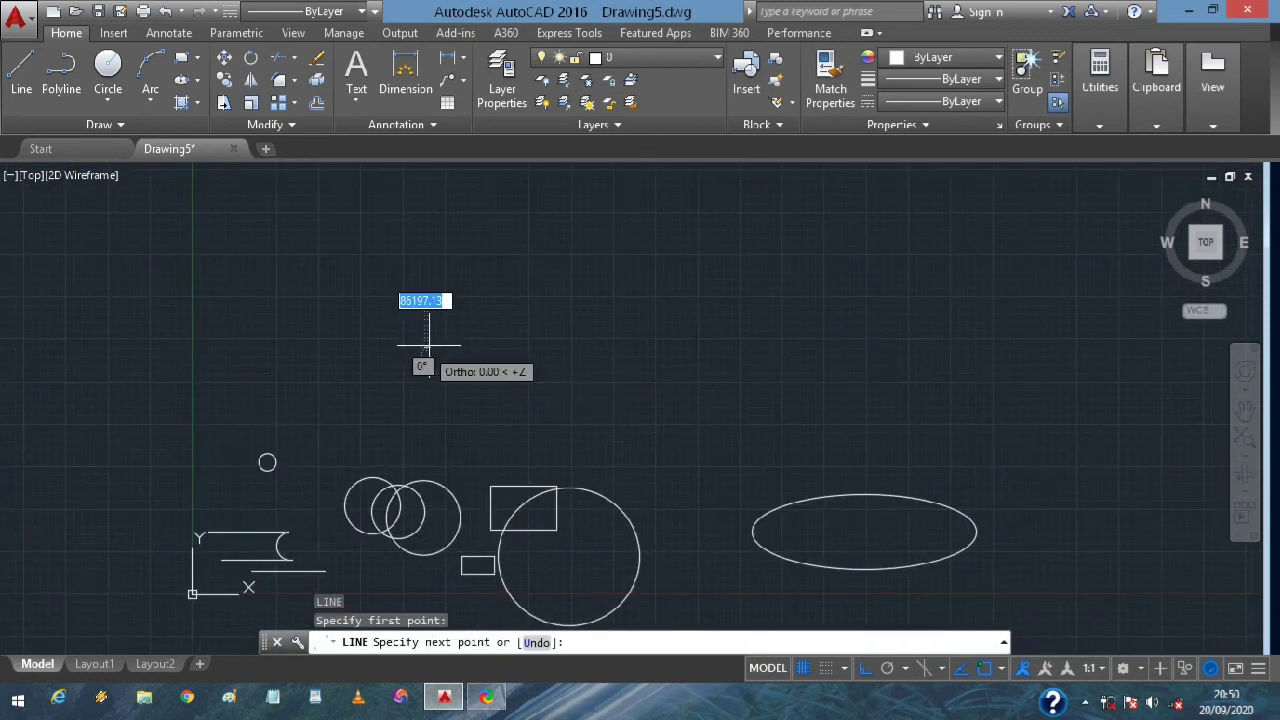
{"action": "type", "text": "180"}
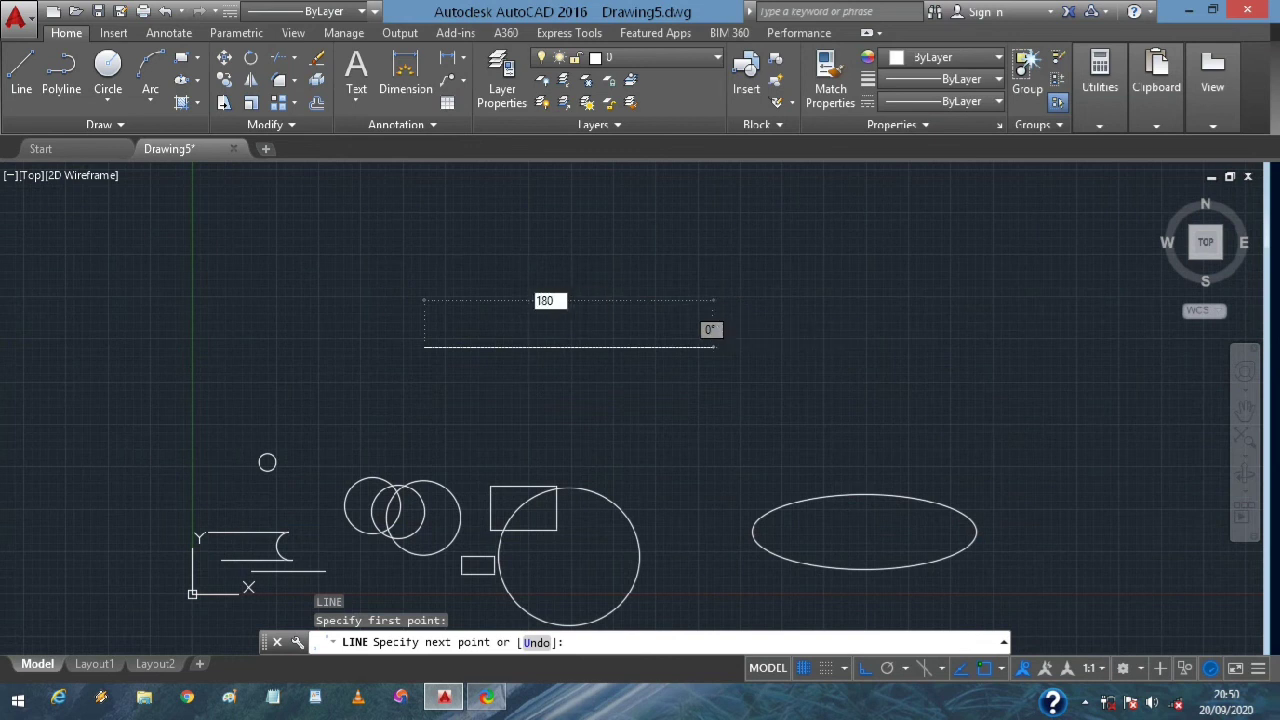
{"action": "key", "text": "Return"}
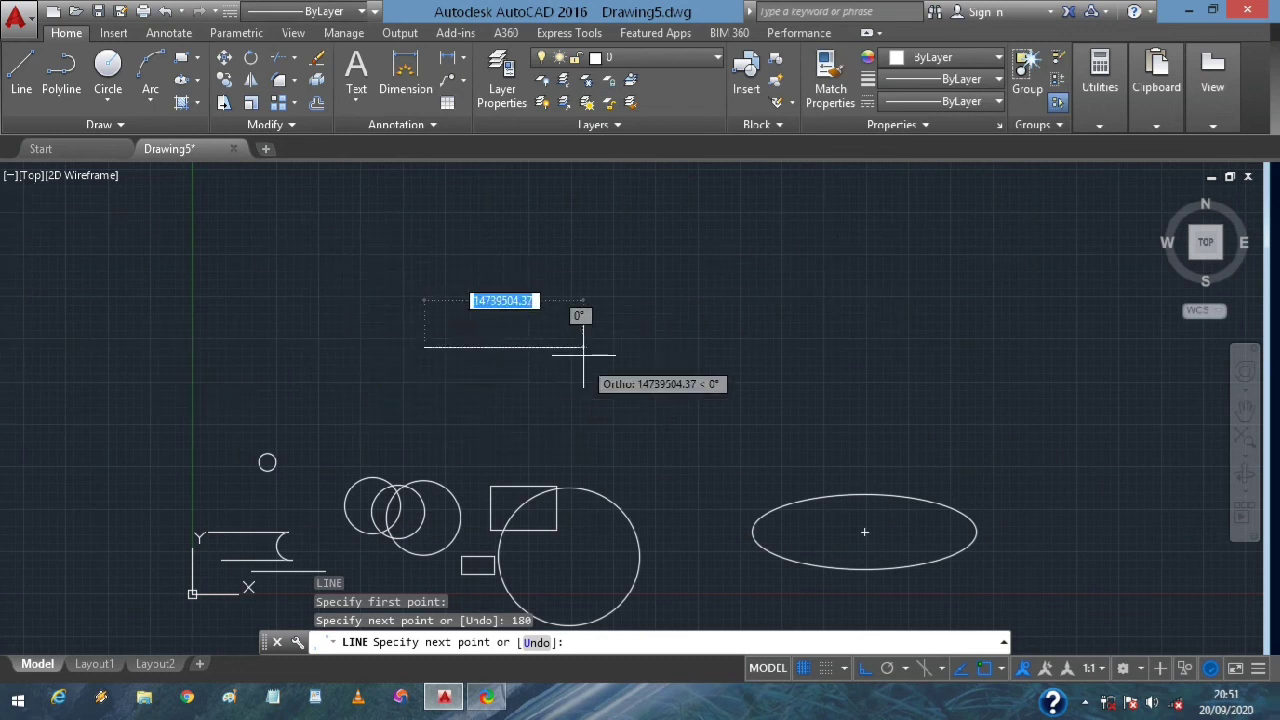
{"action": "key", "text": "Escape"}
Locate the 180-unit line above the shapes and magnify it to a workable size
{"action": "scroll", "coordinate": [395, 380], "scroll_direction": "up", "scroll_amount": 5}
{"action": "scroll", "coordinate": [620, 323], "scroll_direction": "down", "scroll_amount": 2}
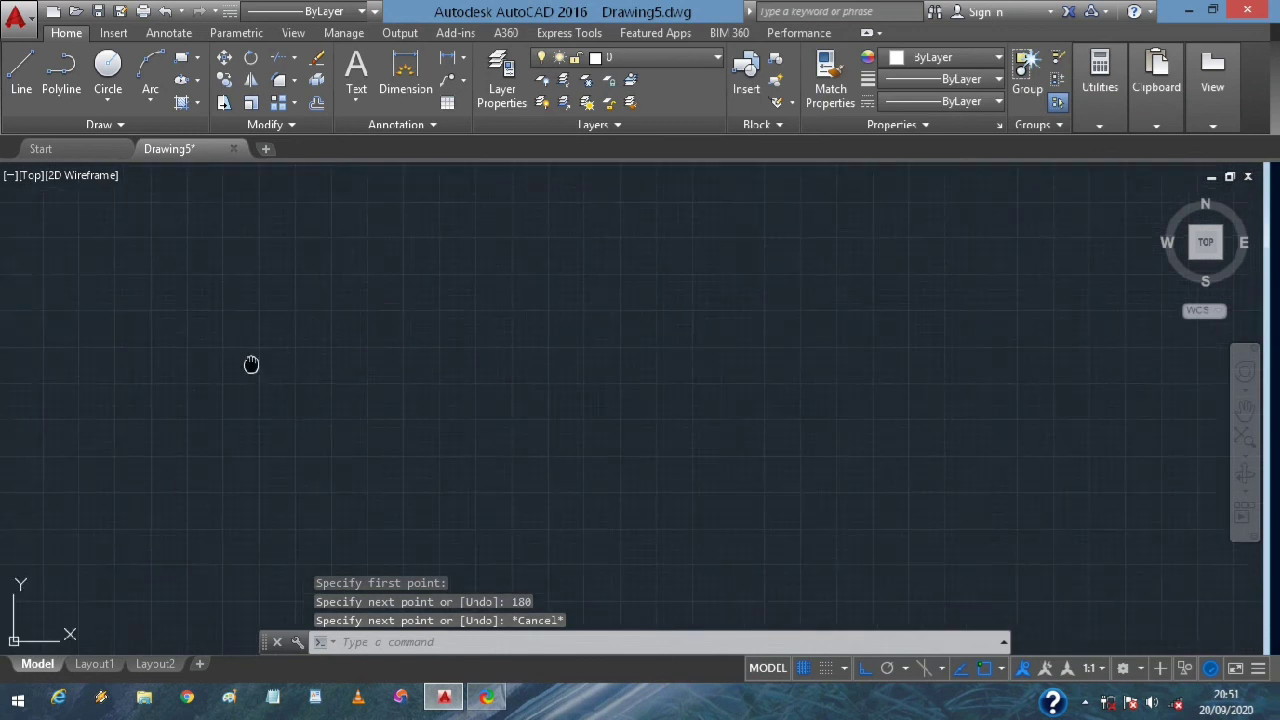
{"action": "scroll", "coordinate": [596, 421], "scroll_direction": "up", "scroll_amount": 4}
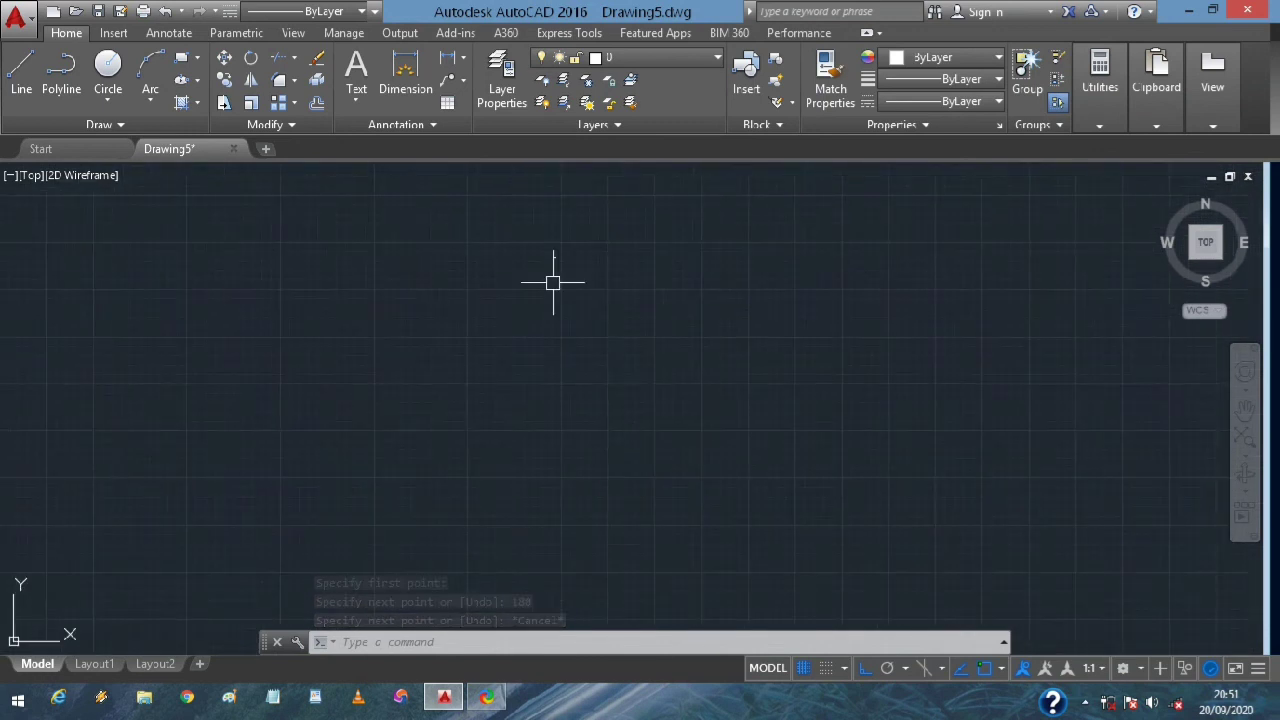
{"action": "scroll", "coordinate": [592, 268], "scroll_direction": "down", "scroll_amount": 3}
{"action": "middle_click_drag", "start_coordinate": [592, 268], "coordinate": [654, 409]}
{"action": "scroll", "coordinate": [654, 409], "scroll_direction": "up", "scroll_amount": 6}
{"action": "scroll", "coordinate": [505, 379], "scroll_direction": "up", "scroll_amount": 2}
{"action": "middle_click_drag", "start_coordinate": [505, 379], "coordinate": [771, 320]}
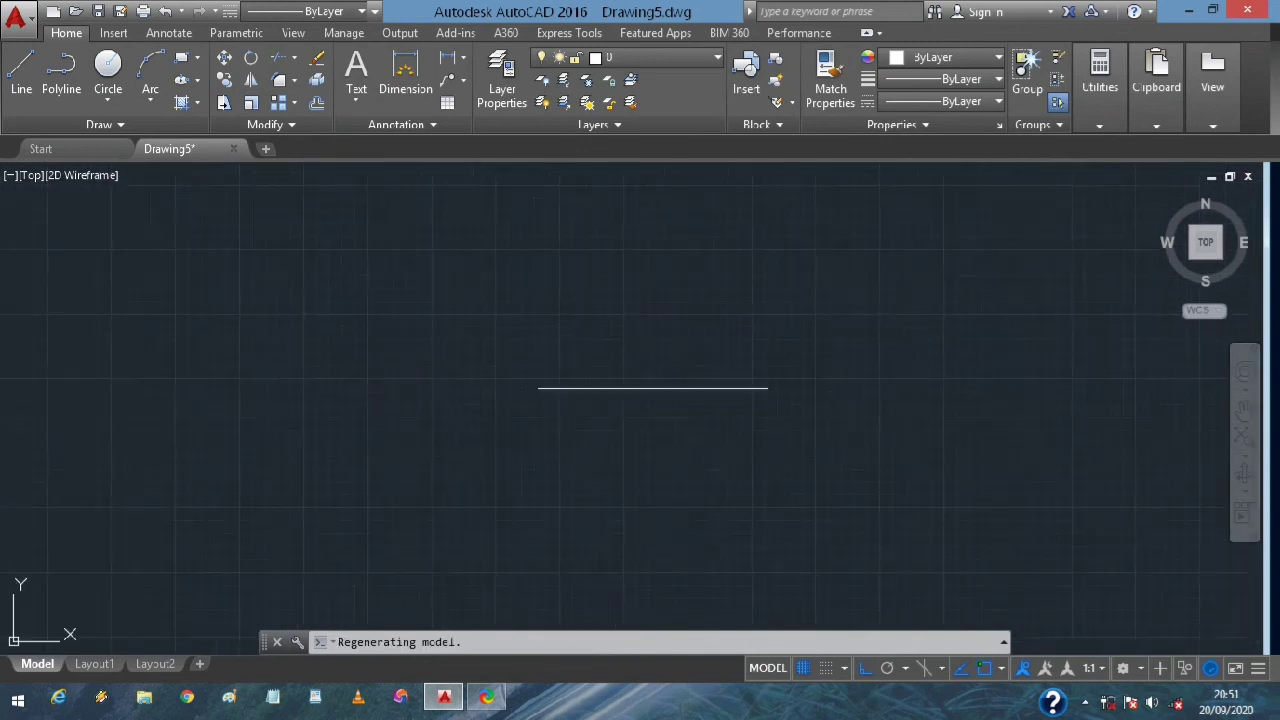
{"action": "scroll", "coordinate": [771, 320], "scroll_direction": "up", "scroll_amount": 4}
{"action": "scroll", "coordinate": [686, 338], "scroll_direction": "down", "scroll_amount": 4}
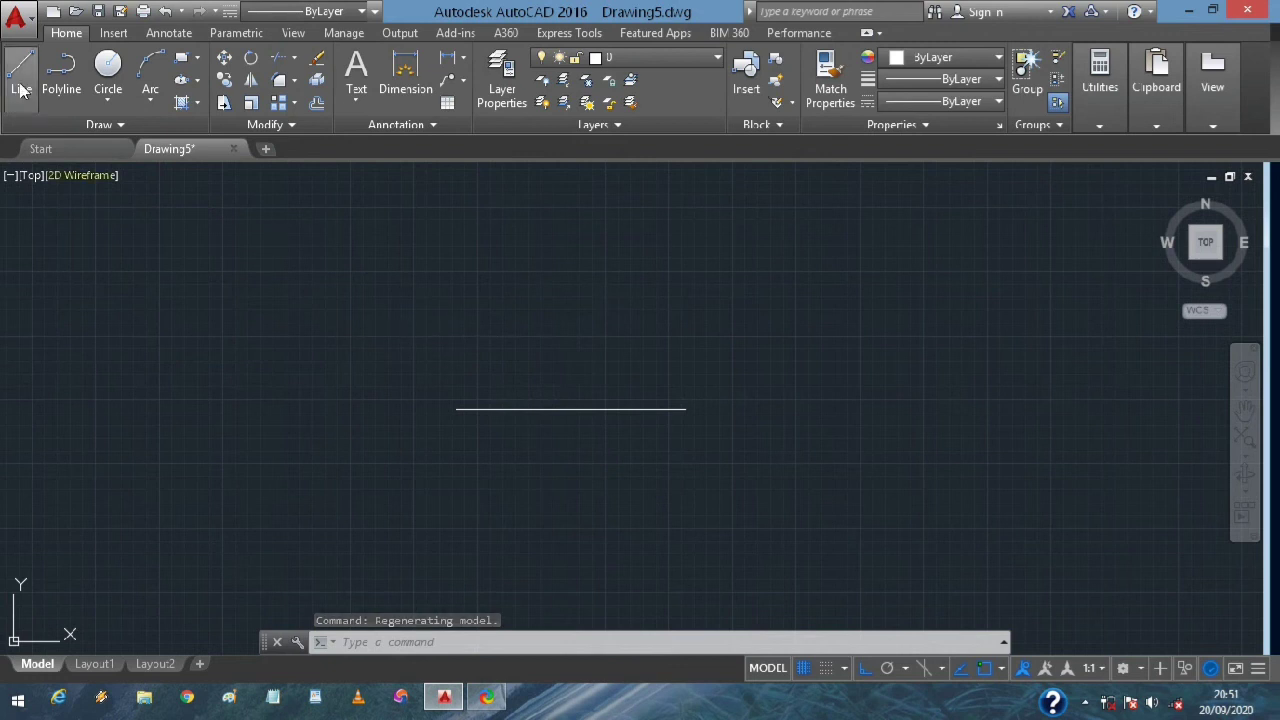
With Ortho off, draw a line 85 units long at 45° upward from the left end of the 180-unit line
{"action": "type", "text": "l"}
{"action": "key", "text": "Return"}
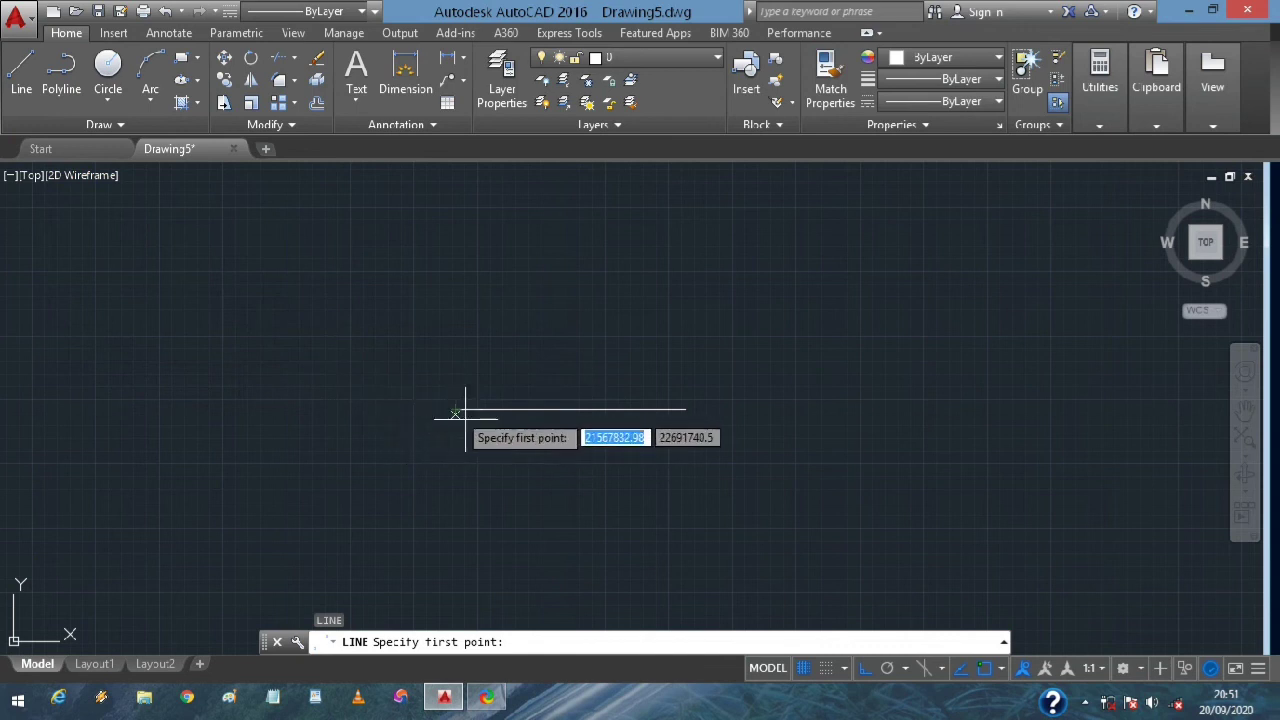
{"action": "scroll", "coordinate": [455, 413], "scroll_direction": "up", "scroll_amount": 5}
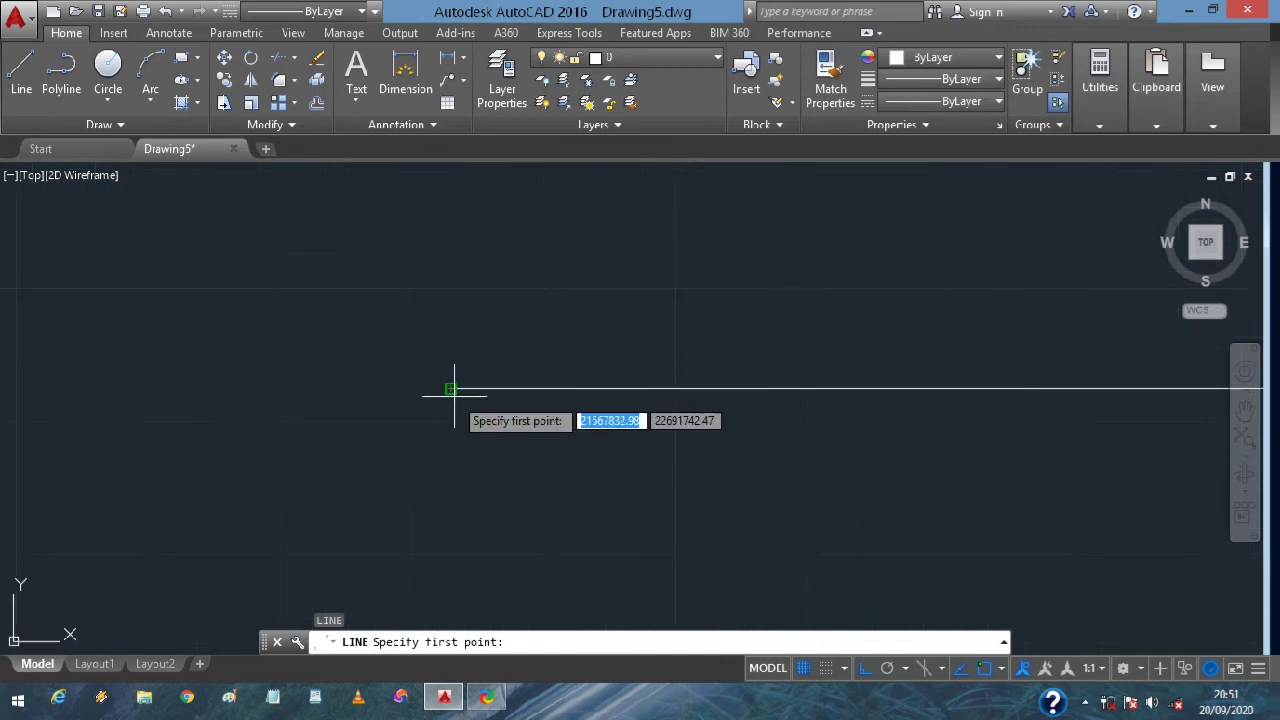
{"action": "left_click", "coordinate": [455, 390]}
{"action": "scroll", "coordinate": [462, 388], "scroll_direction": "down", "scroll_amount": 2}
{"action": "scroll", "coordinate": [673, 250], "scroll_direction": "down", "scroll_amount": 3}
{"action": "middle_click_drag", "start_coordinate": [608, 200], "coordinate": [563, 367]}
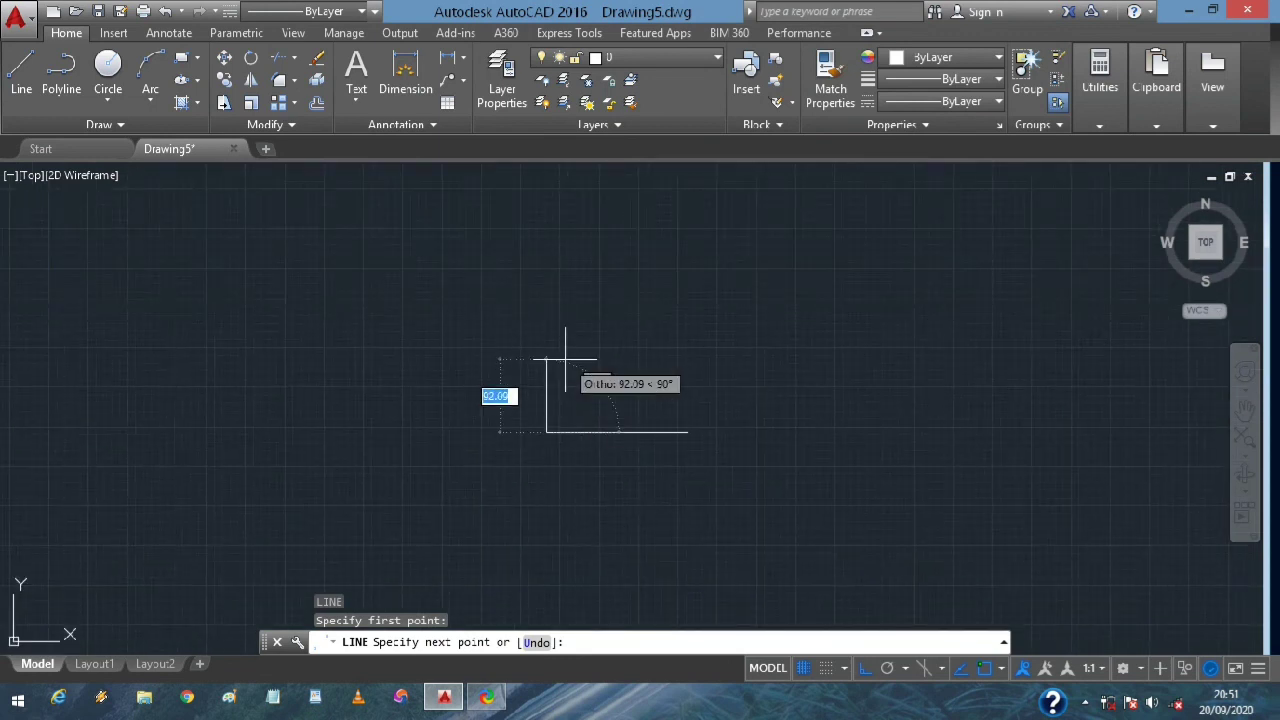
{"action": "key", "text": "F8"}
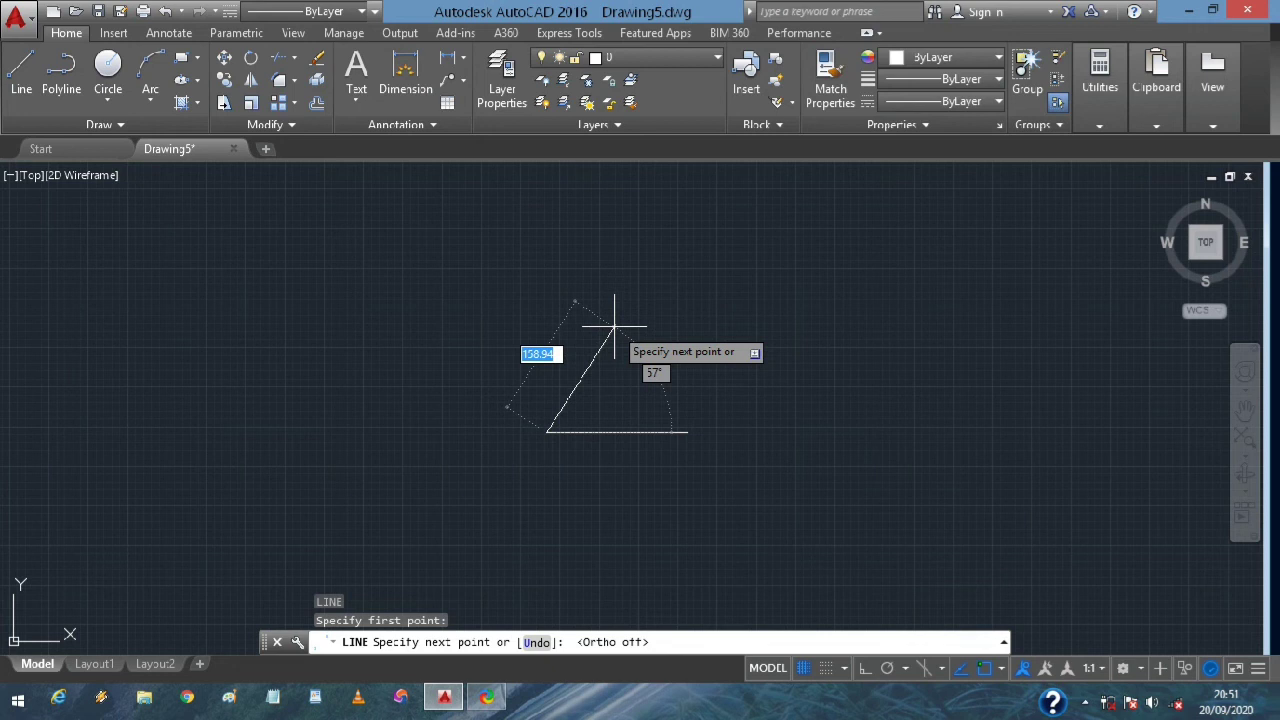
{"action": "type", "text": "85"}
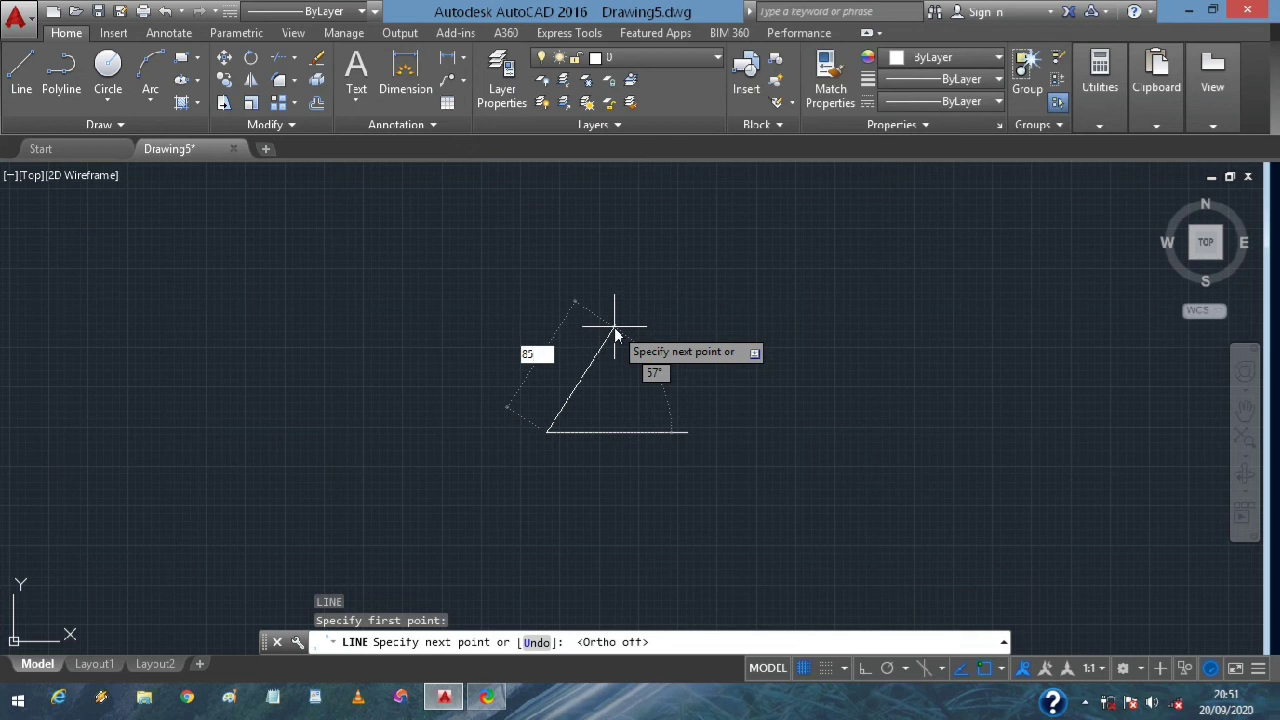
{"action": "key", "text": "Tab"}
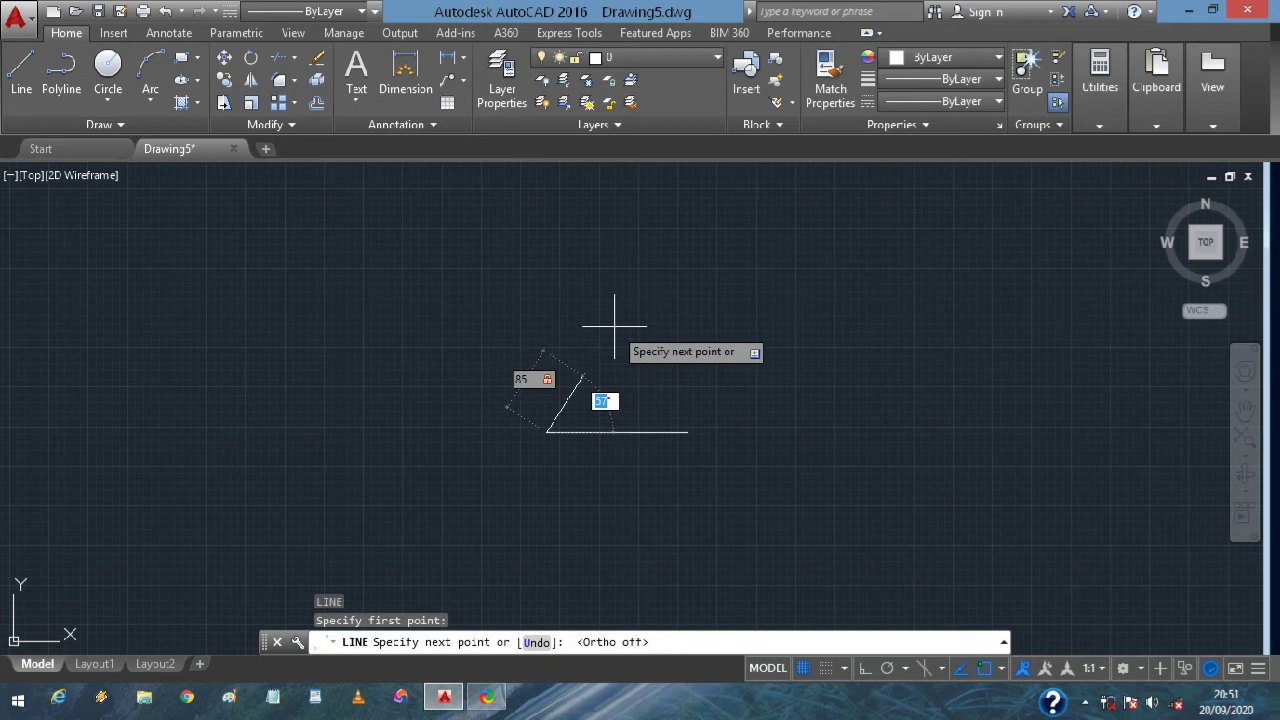
{"action": "type", "text": "45"}
{"action": "key", "text": "Return"}
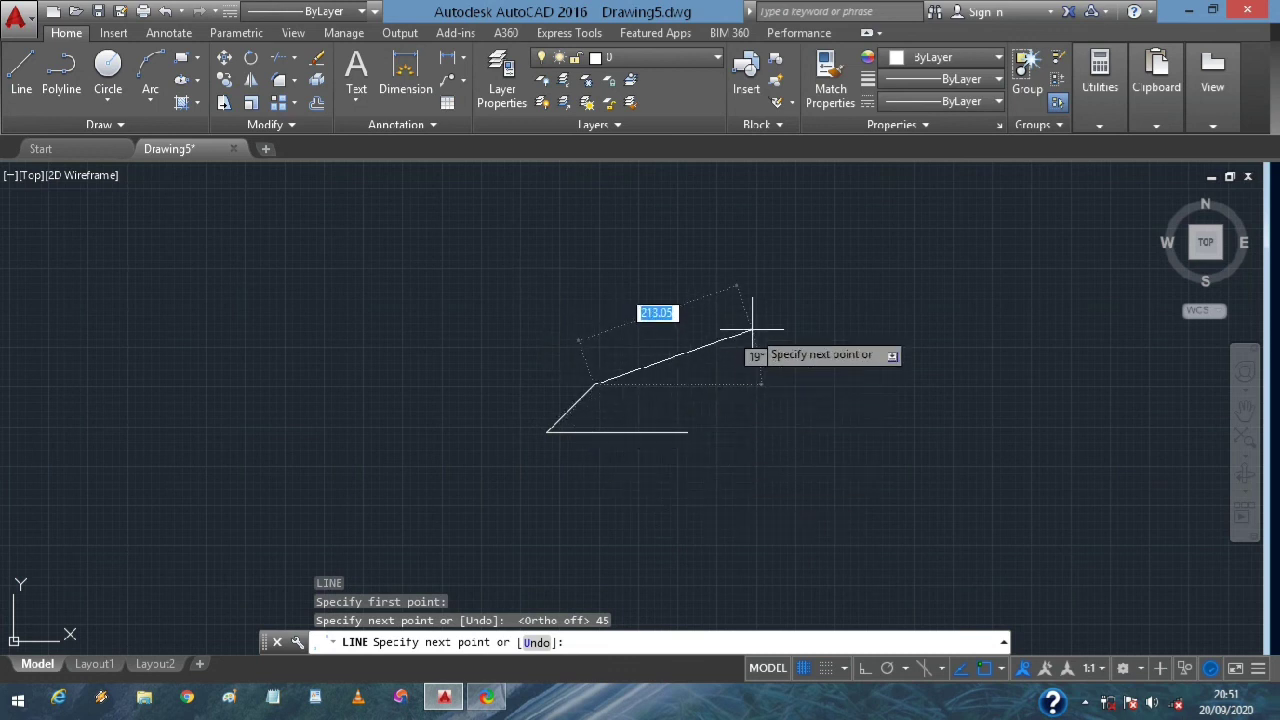
{"action": "key", "text": "Escape"}
{"action": "scroll", "coordinate": [685, 435], "scroll_direction": "up", "scroll_amount": 4}
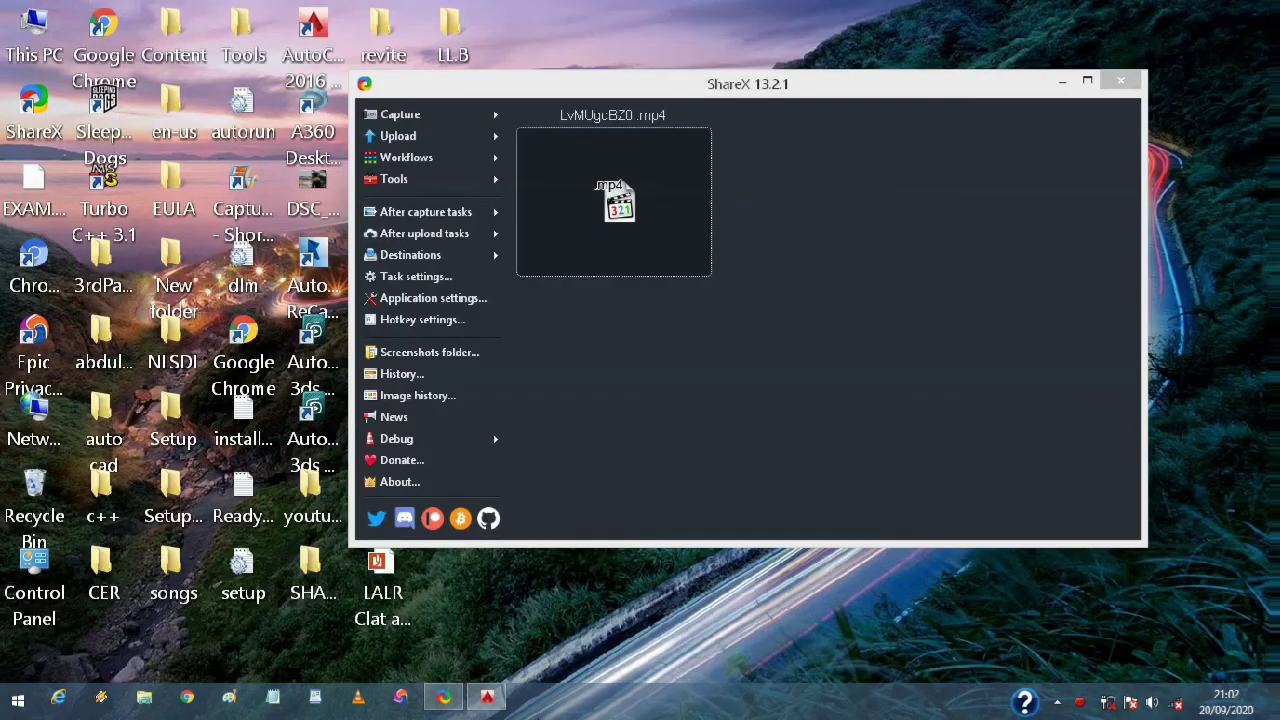
Switch to AutoCAD and draw a line 85 units long at 135° from the right end of the base line
{"action": "left_click", "coordinate": [487, 697]}
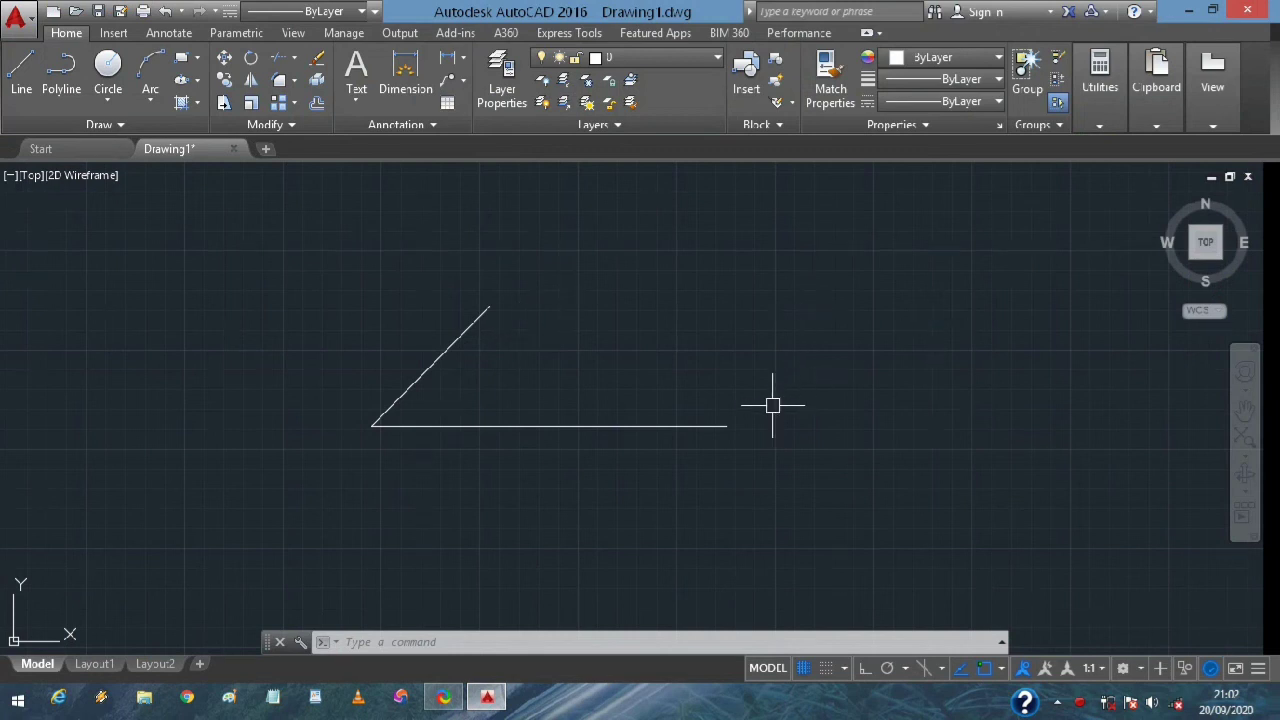
{"action": "type", "text": "l"}
{"action": "key", "text": "Return"}
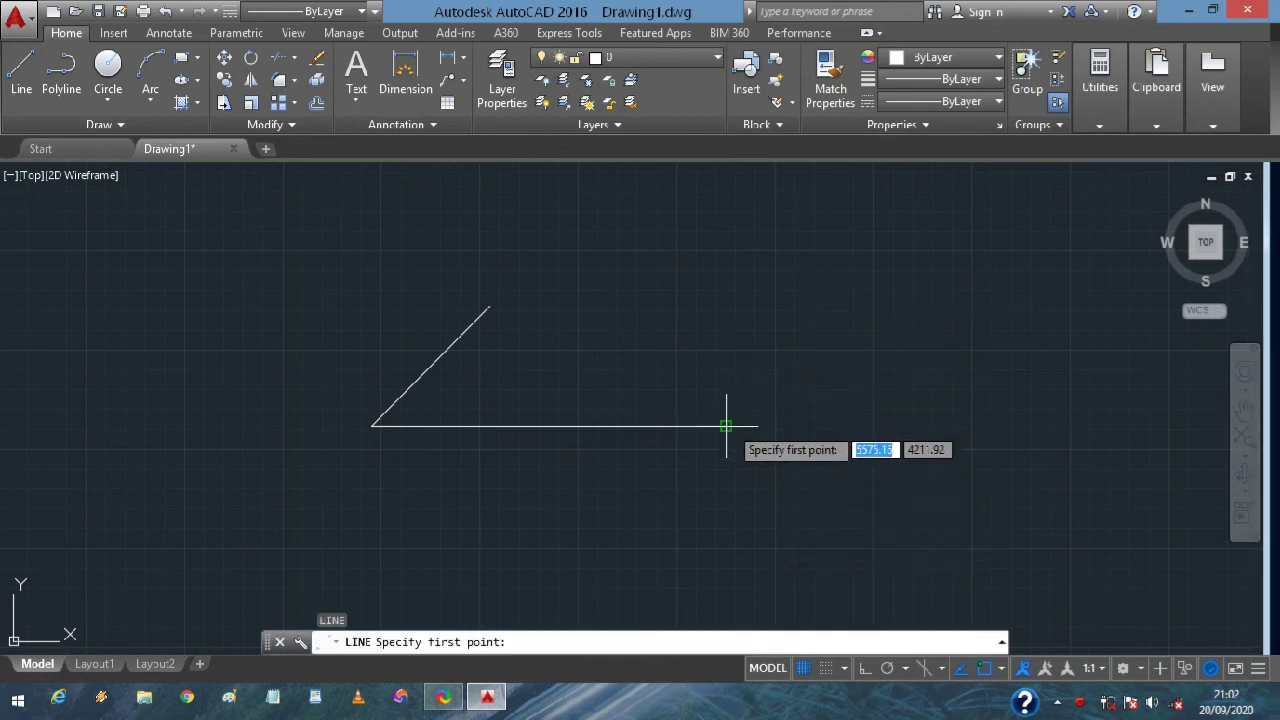
{"action": "left_click", "coordinate": [728, 425]}
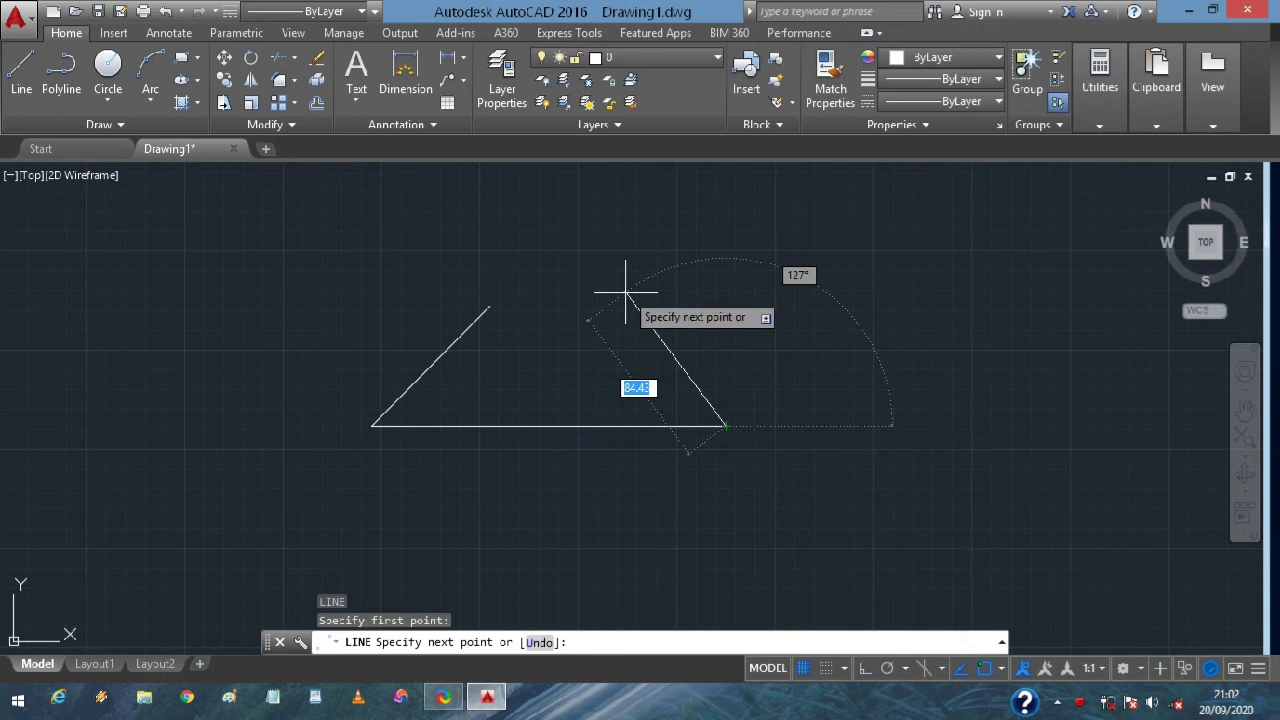
{"action": "type", "text": "85"}
{"action": "key", "text": "Tab"}
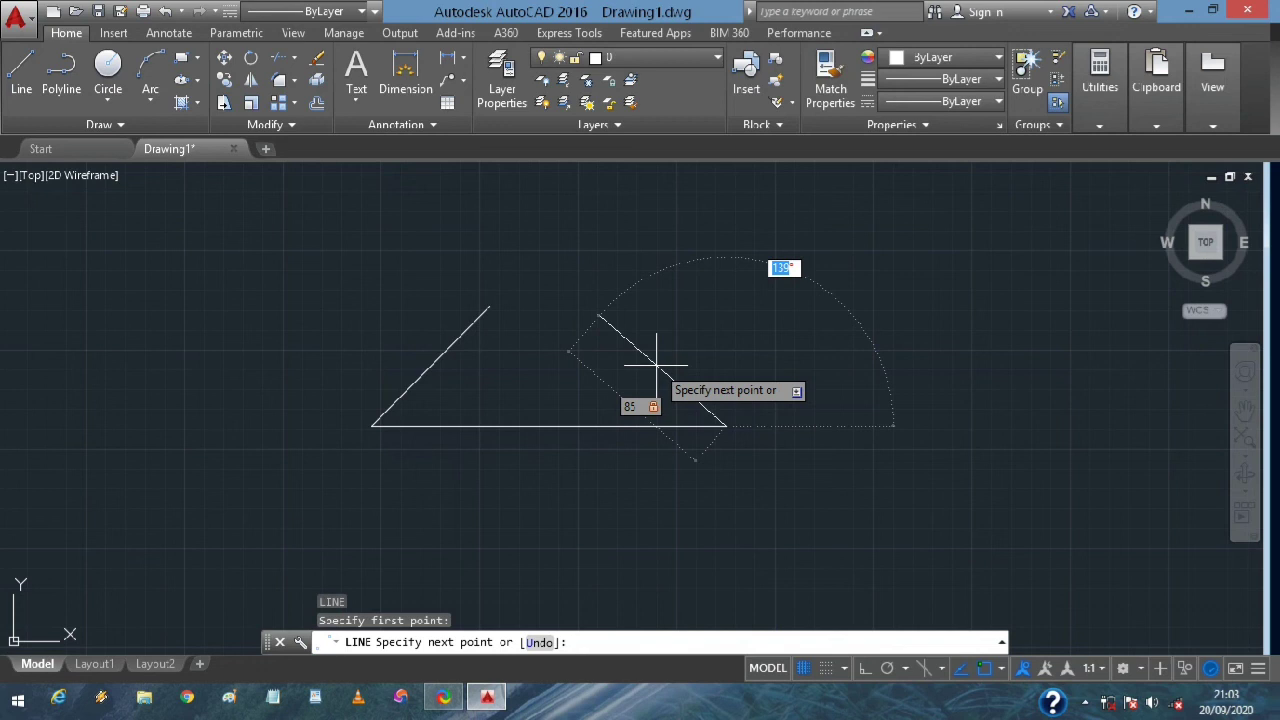
{"action": "type", "text": "135"}
{"action": "key", "text": "Return"}
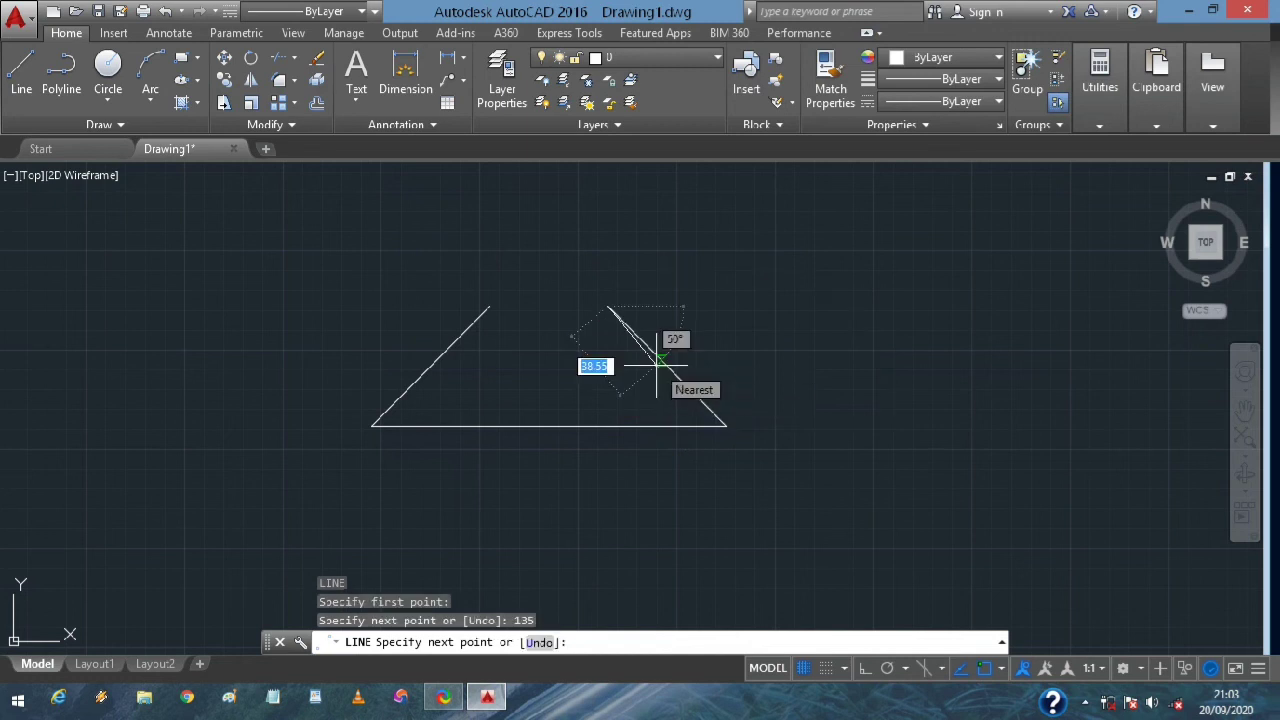
Continue the line to the upper end of the left slanted side, closing the trapezoid
{"action": "left_click", "coordinate": [490, 305]}
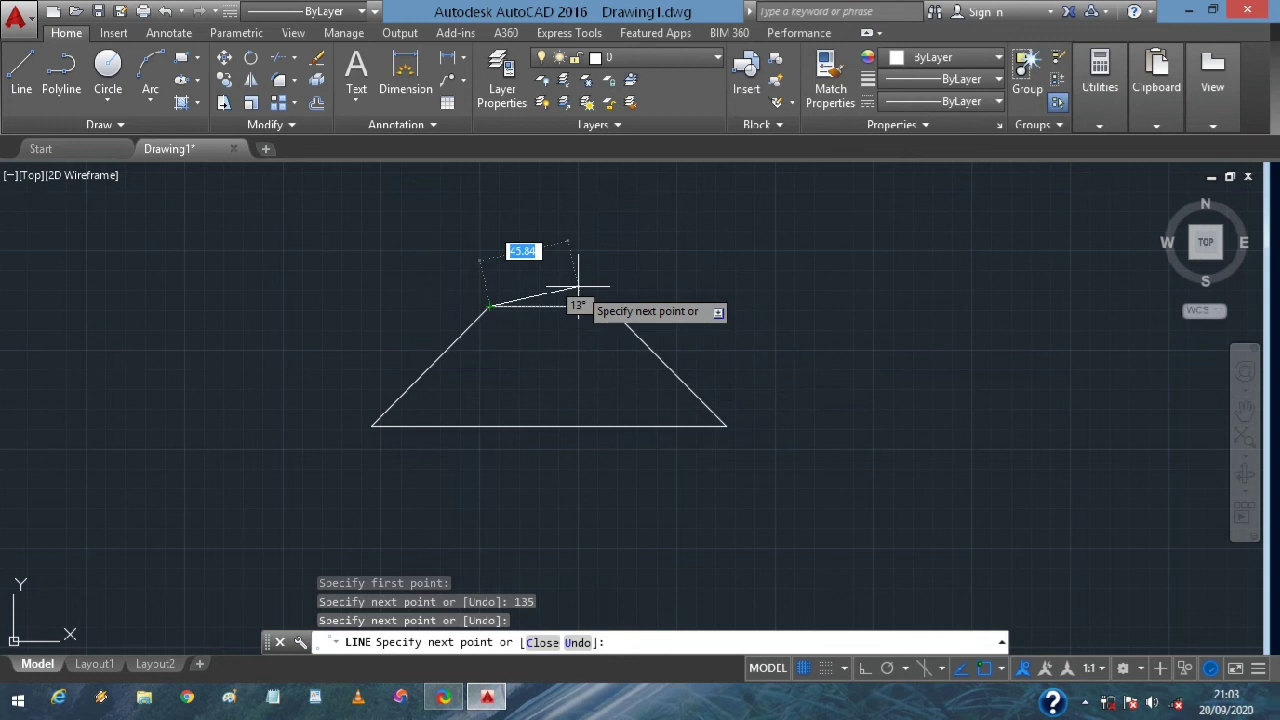
{"action": "key", "text": "Escape"}
{"action": "scroll", "coordinate": [594, 334], "scroll_direction": "up", "scroll_amount": 2}
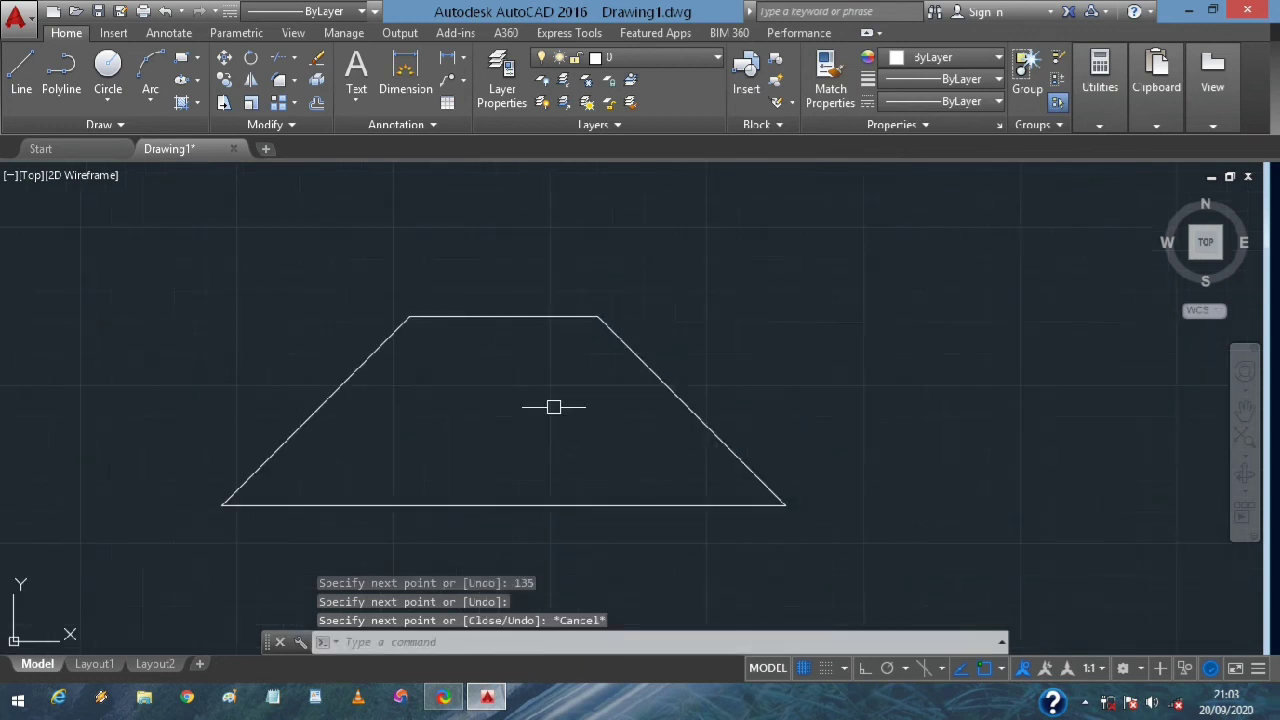
Draw a nearly horizontal line 100 units long in the empty area to the right of the trapezoid
{"action": "scroll", "coordinate": [554, 407], "scroll_direction": "down", "scroll_amount": 1}
{"action": "scroll", "coordinate": [554, 407], "scroll_direction": "up", "scroll_amount": 2}
{"action": "scroll", "coordinate": [554, 407], "scroll_direction": "down", "scroll_amount": 3}
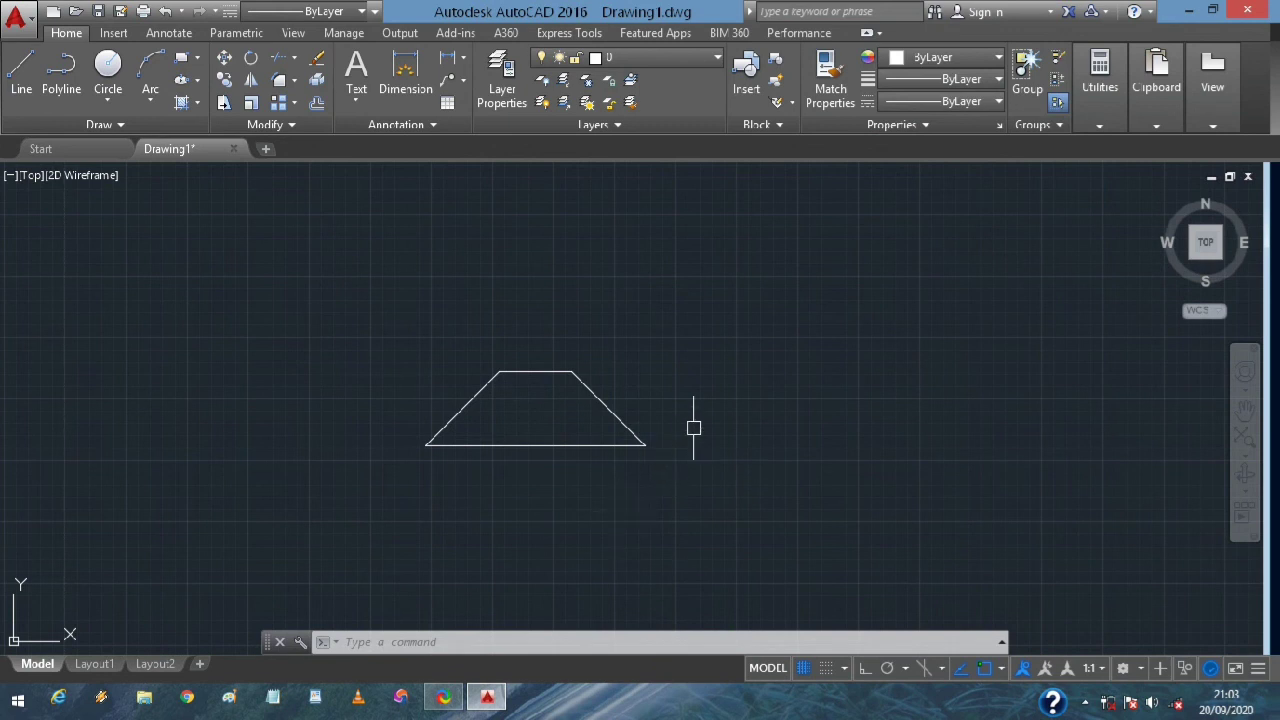
{"action": "middle_click_drag", "start_coordinate": [694, 428], "coordinate": [583, 423]}
{"action": "scroll", "coordinate": [578, 413], "scroll_direction": "up", "scroll_amount": 3}
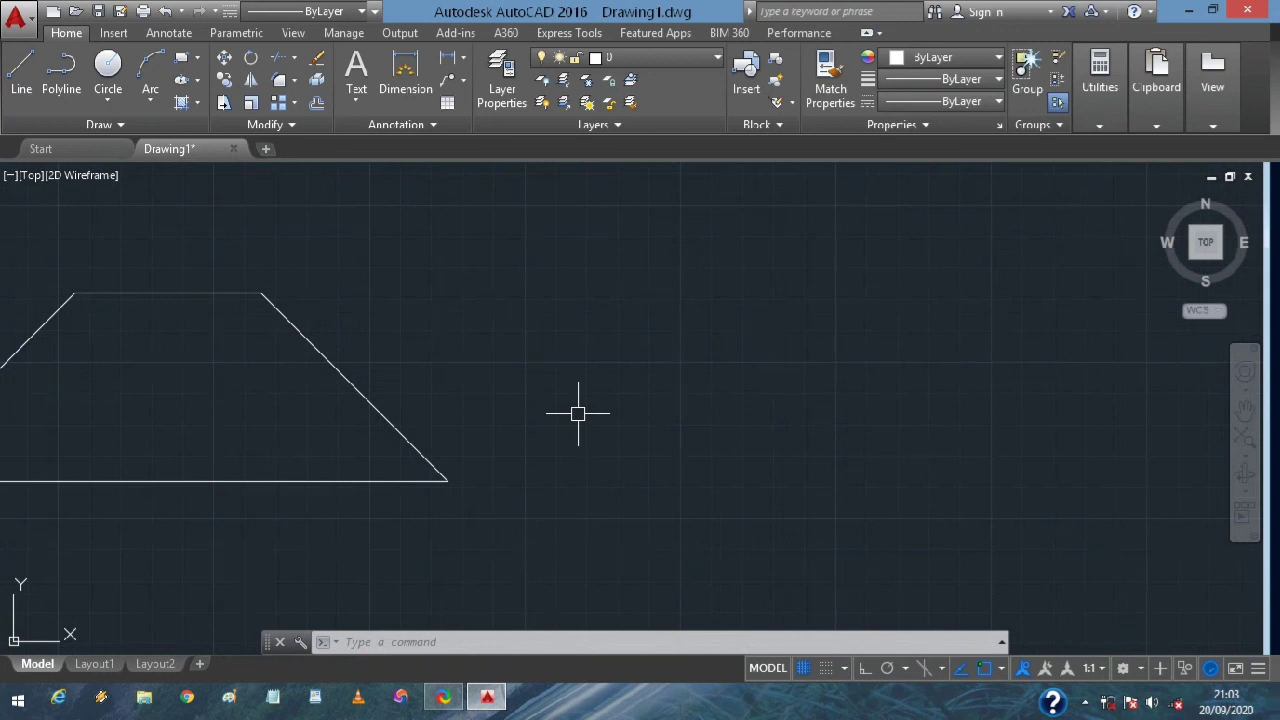
{"action": "type", "text": "LINE Specify first point:"}
{"action": "left_click", "coordinate": [578, 412]}
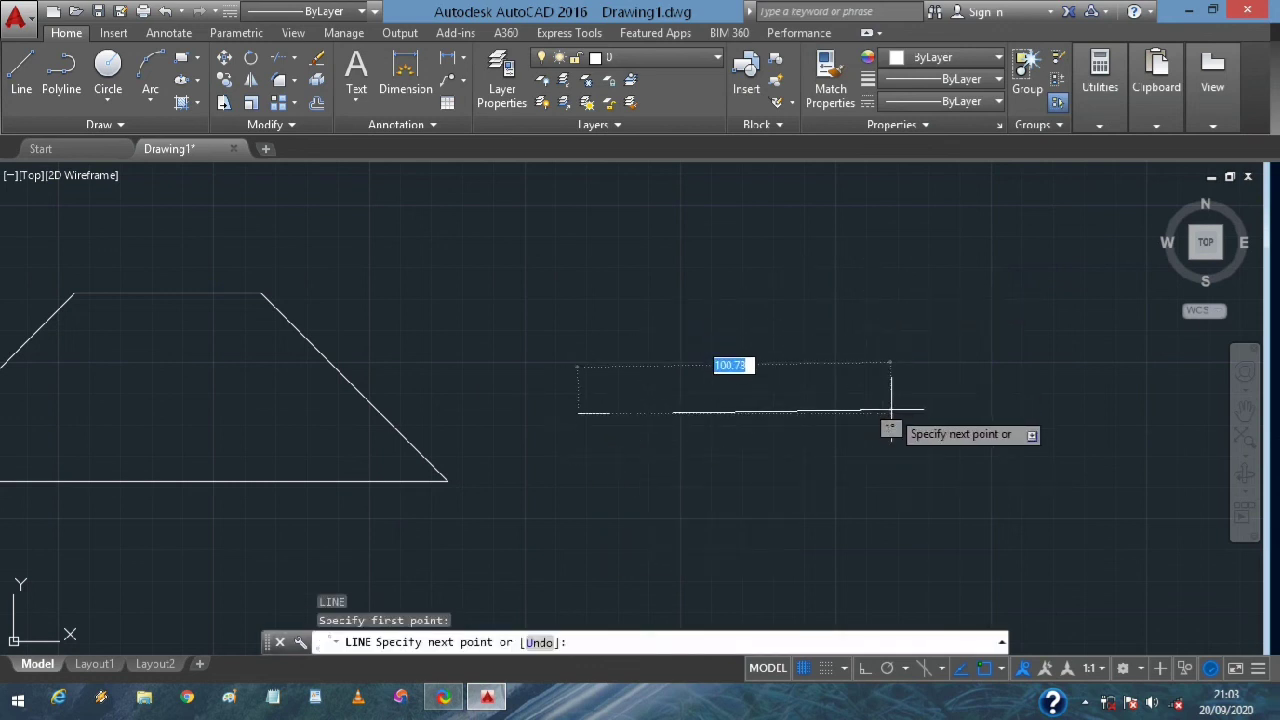
{"action": "type", "text": "100"}
{"action": "key", "text": "Return"}
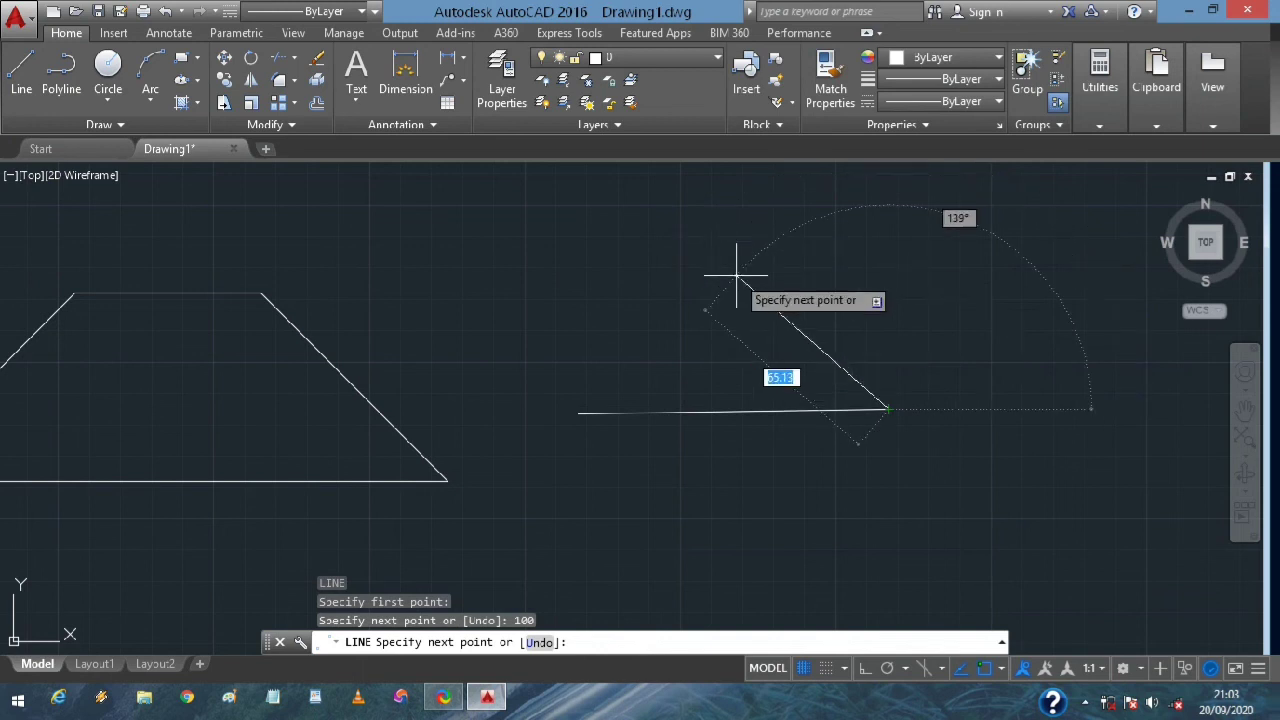
Set the length of the next line segment to 26 units and leave its angle blank
{"action": "type", "text": "266"}
{"action": "key", "text": "BackSpace"}
{"action": "key", "text": "Tab"}
{"action": "type", "text": "837"}
{"action": "key", "text": "BackSpace"}
{"action": "key", "text": "BackSpace"}
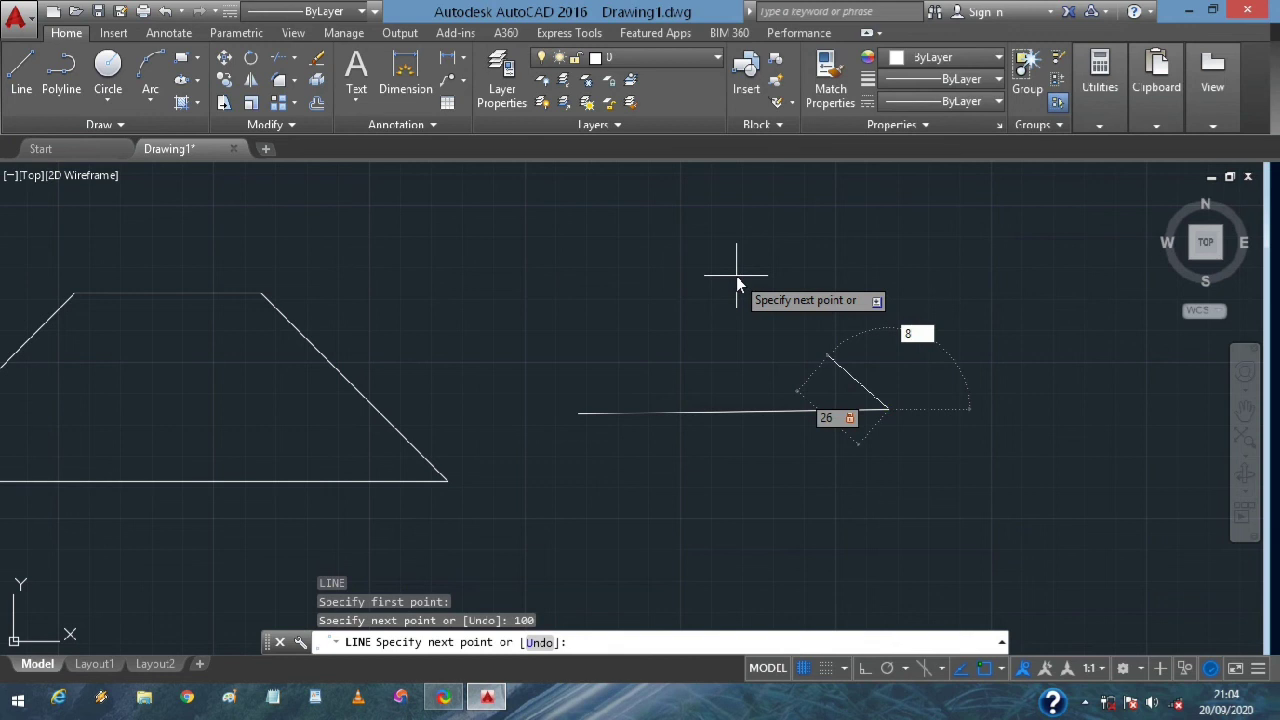
{"action": "key", "text": "BackSpace"}
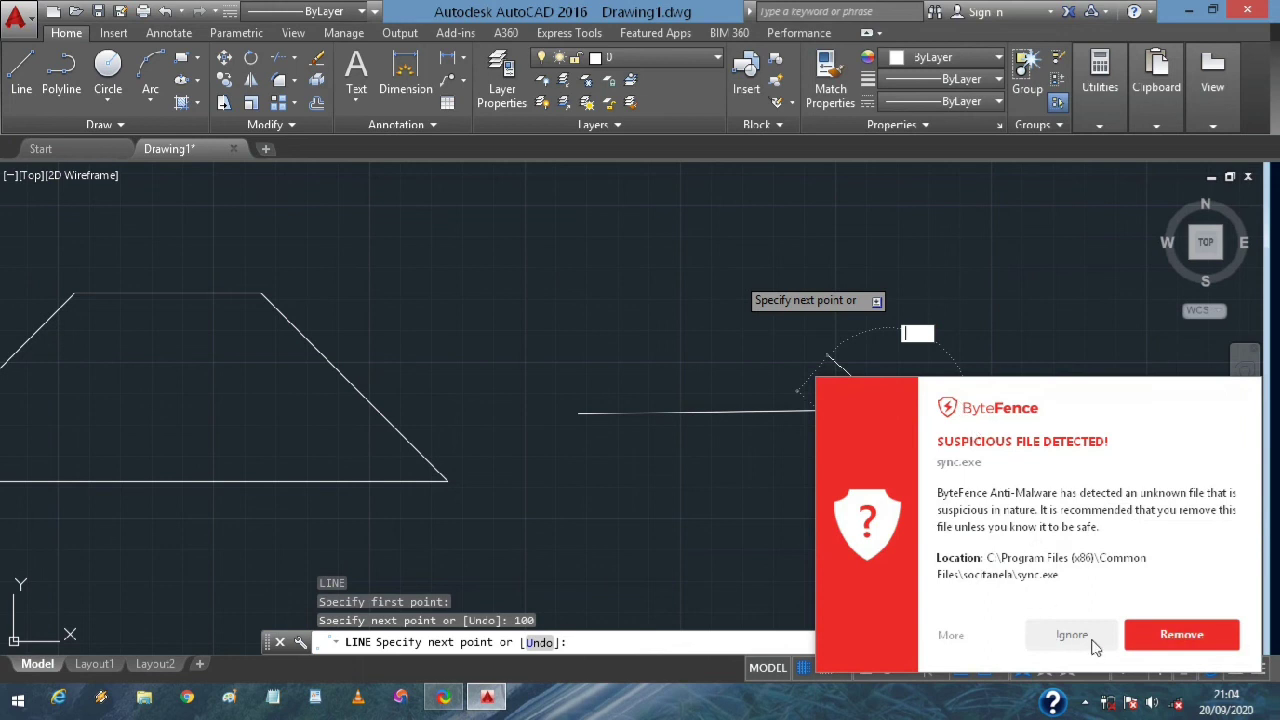
Ignore the ByteFence alert about the suspicious file sync.exe
{"action": "left_click", "coordinate": [1076, 638]}
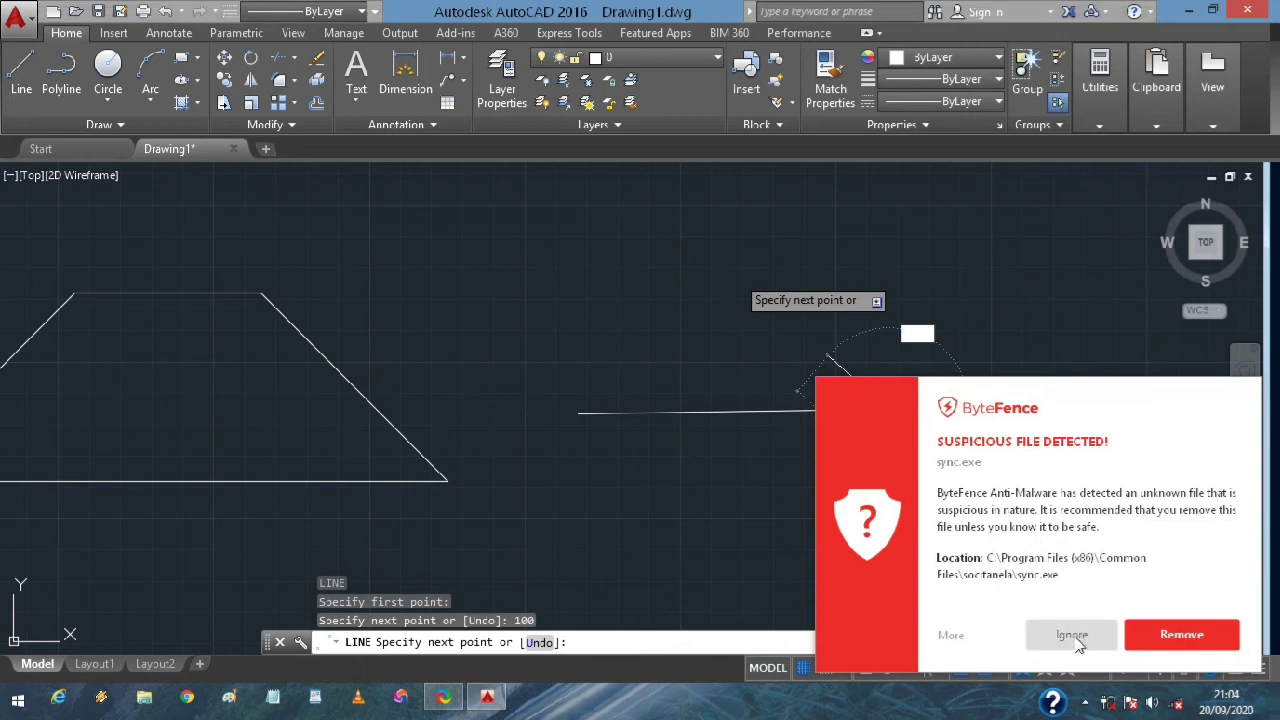
{"action": "left_click", "coordinate": [1124, 596]}
{"action": "left_click", "coordinate": [1213, 590]}
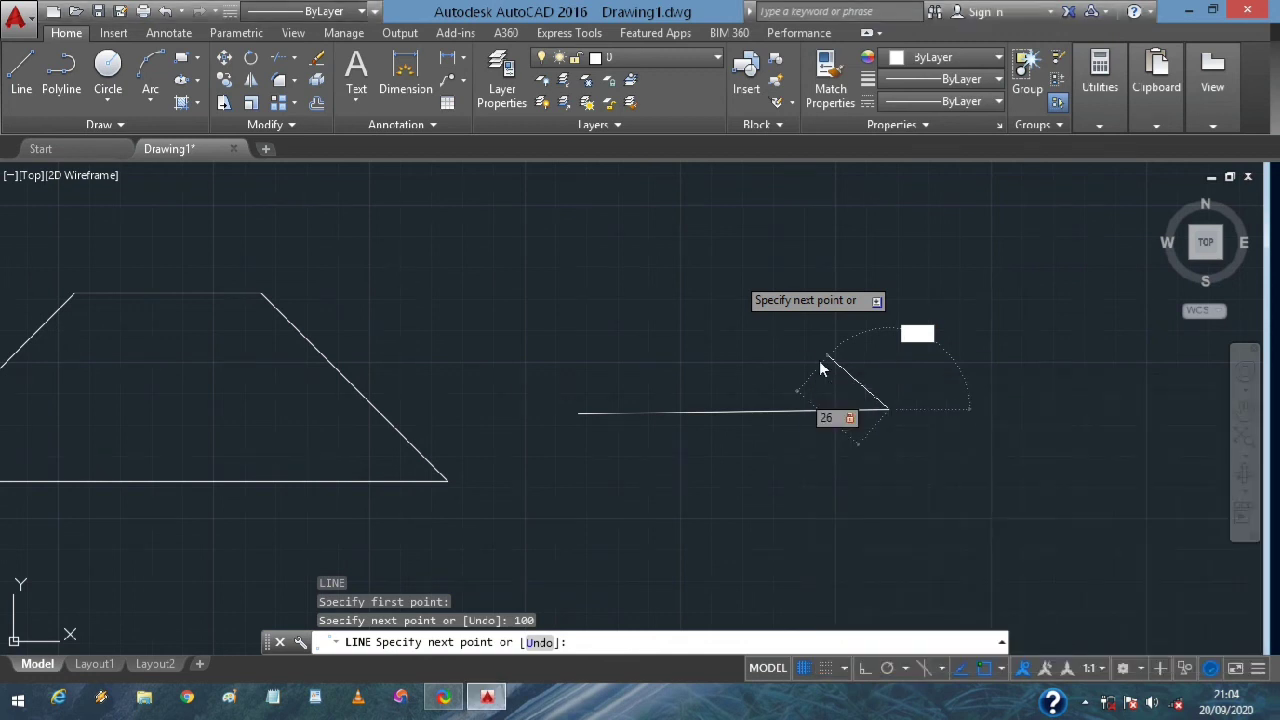
Set the segment's angle to 45° and end the Line command
{"action": "type", "text": "45"}
{"action": "key", "text": "Return"}
{"action": "key", "text": "Escape"}
Erase the two connected trial lines and the whole trapezoid
{"action": "mouse_move", "coordinate": [1035, 431]}
{"action": "left_mouse_down"}
{"action": "mouse_move", "coordinate": [868, 323]}
{"action": "mouse_move", "coordinate": [729, 443]}
{"action": "mouse_move", "coordinate": [842, 471]}
{"action": "left_mouse_up"}
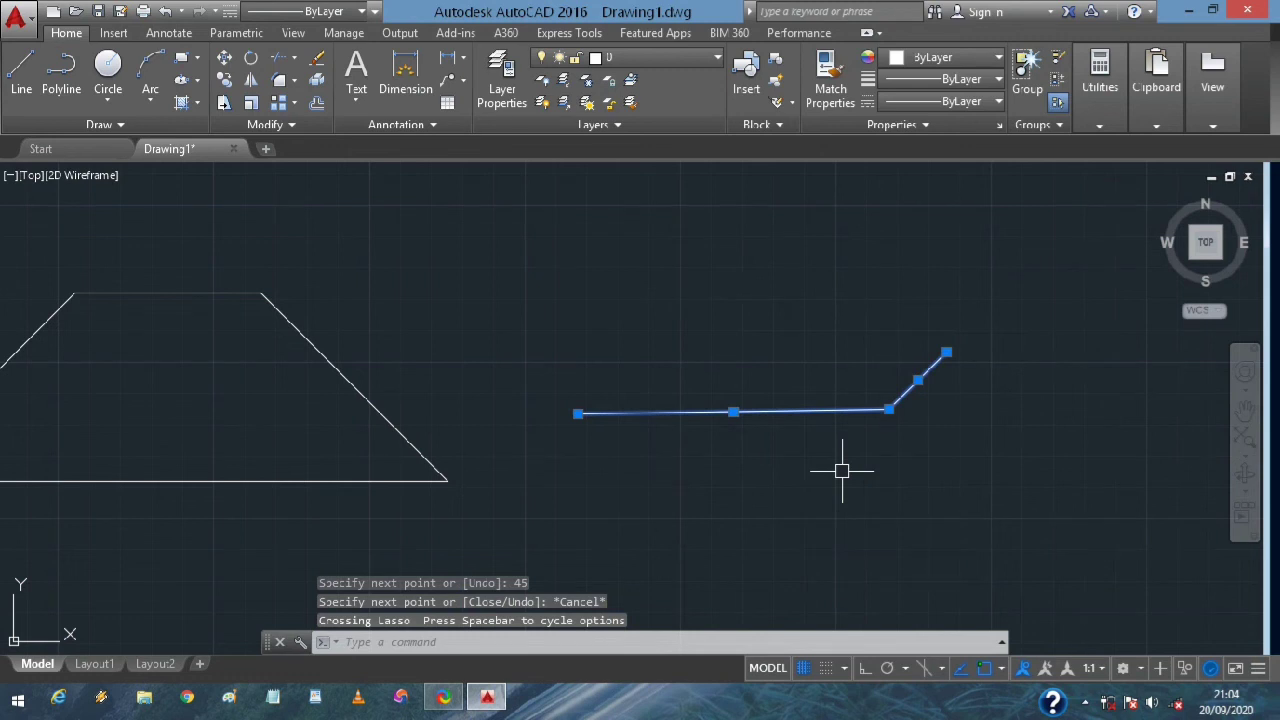
{"action": "key", "text": "Delete"}
{"action": "scroll", "coordinate": [600, 250], "scroll_direction": "down", "scroll_amount": 4}
{"action": "mouse_move", "coordinate": [592, 295]}
{"action": "left_mouse_down"}
{"action": "mouse_move", "coordinate": [587, 286]}
{"action": "mouse_move", "coordinate": [597, 400]}
{"action": "mouse_move", "coordinate": [701, 380]}
{"action": "left_mouse_up"}
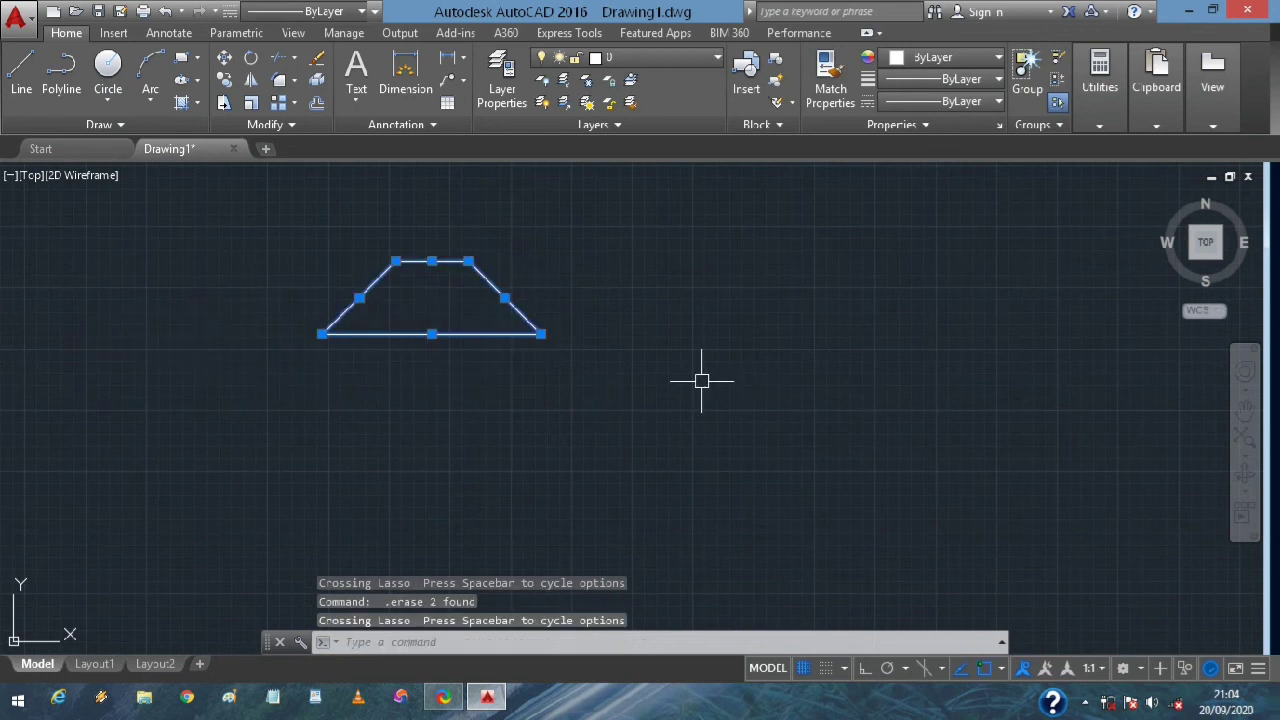
{"action": "key", "text": "Delete"}
{"action": "scroll", "coordinate": [691, 371], "scroll_direction": "down", "scroll_amount": 5}
{"action": "middle_click_drag", "start_coordinate": [703, 423], "coordinate": [329, 465]}
Switch to AutoCAD and draw a nearly square rectangle above the X axis, to the right of the origin
{"action": "mouse_move", "coordinate": [204, 163]}
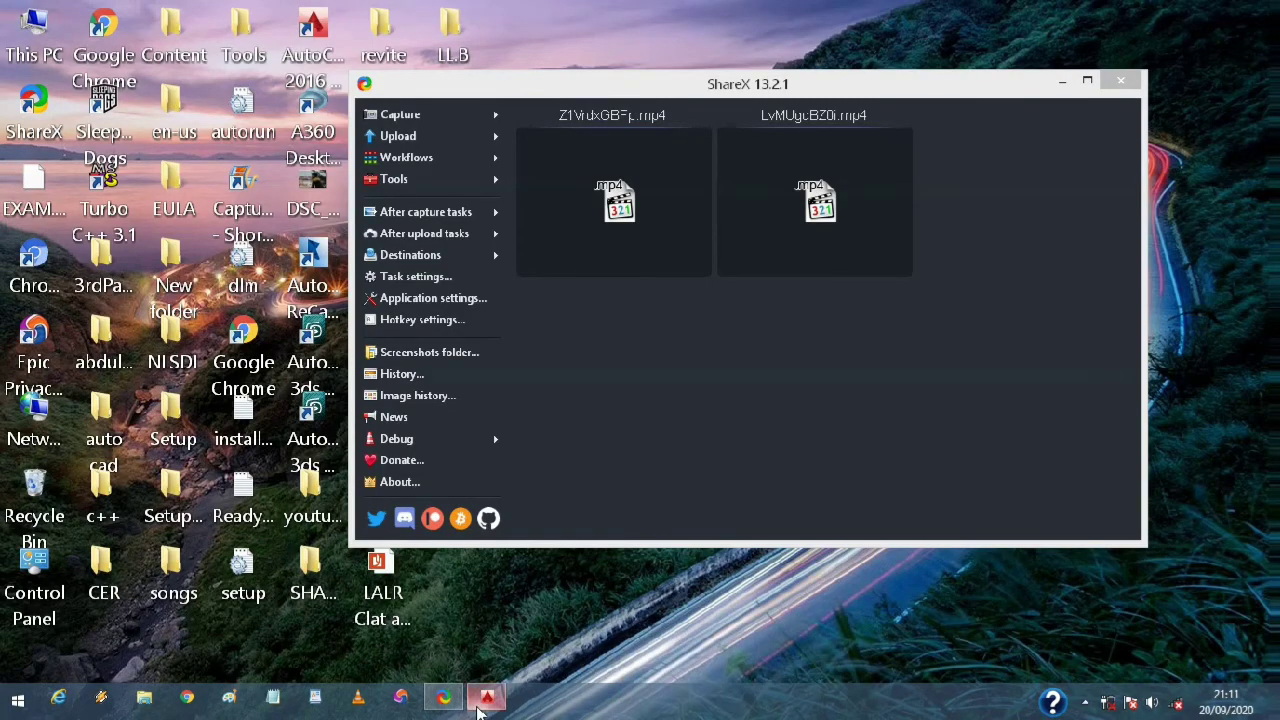
{"action": "mouse_move", "coordinate": [478, 710]}
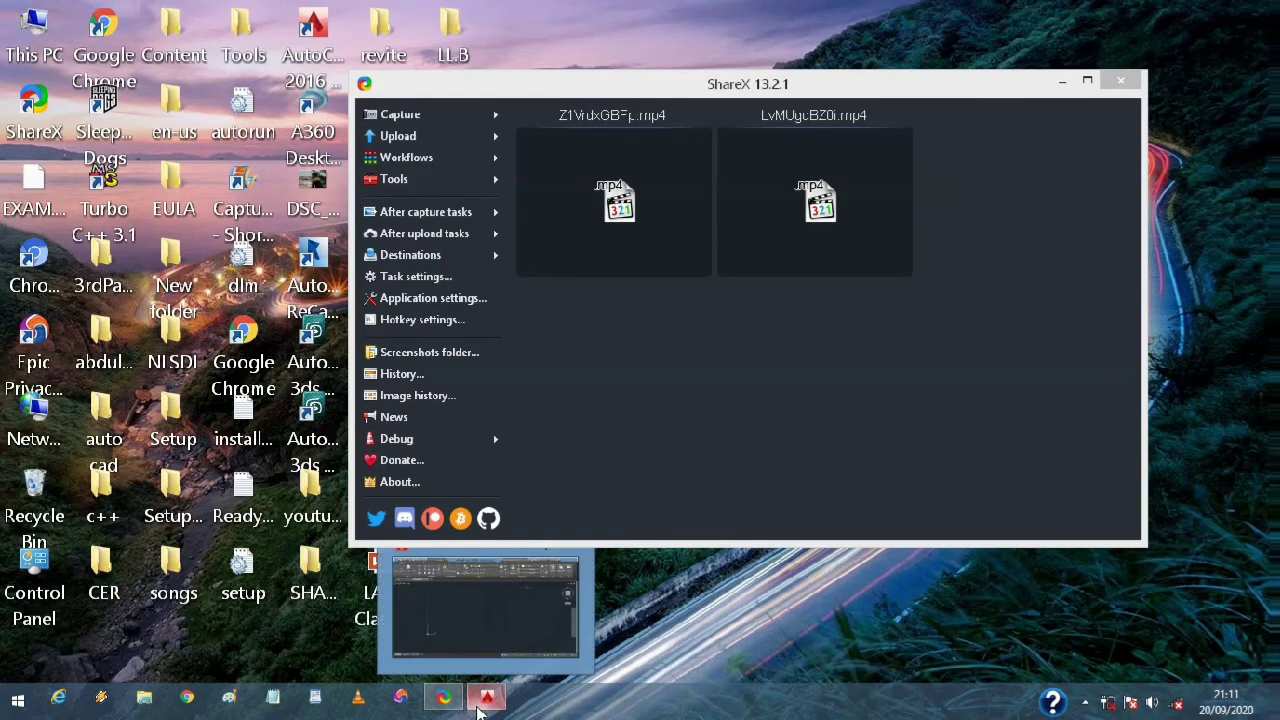
{"action": "left_click", "coordinate": [500, 595]}
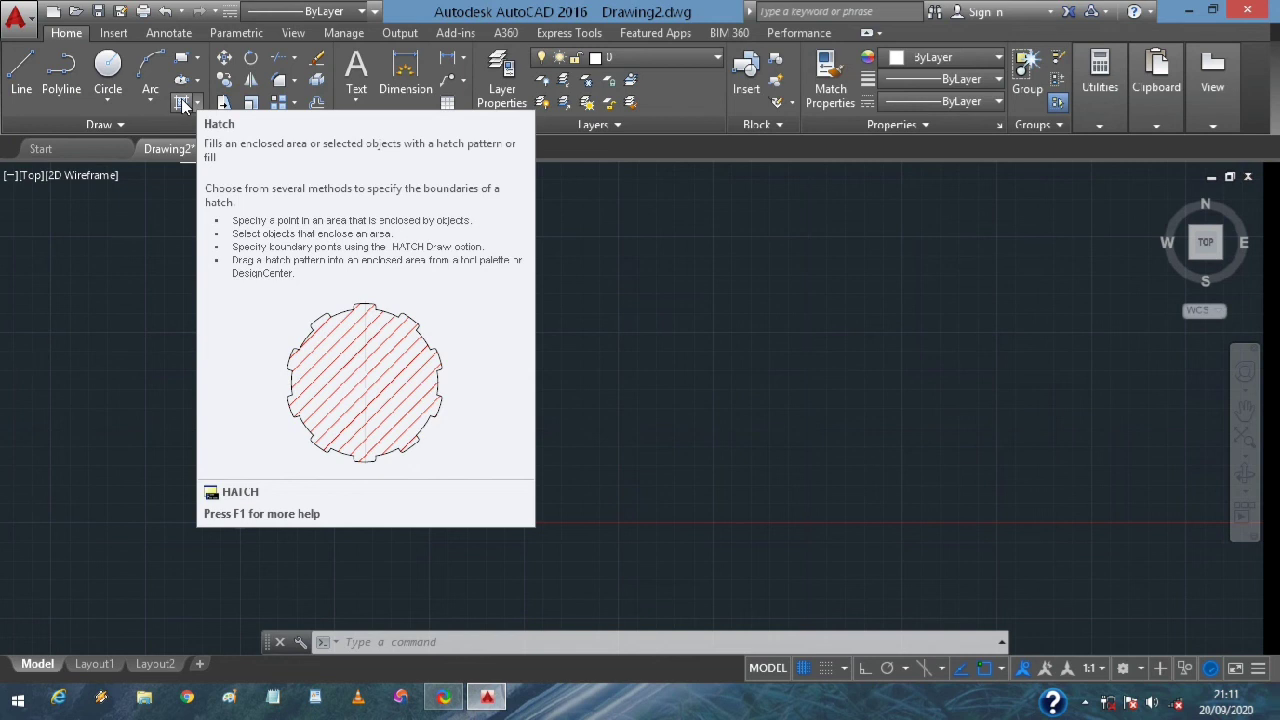
{"action": "scroll", "coordinate": [304, 361], "scroll_direction": "down", "scroll_amount": 3}
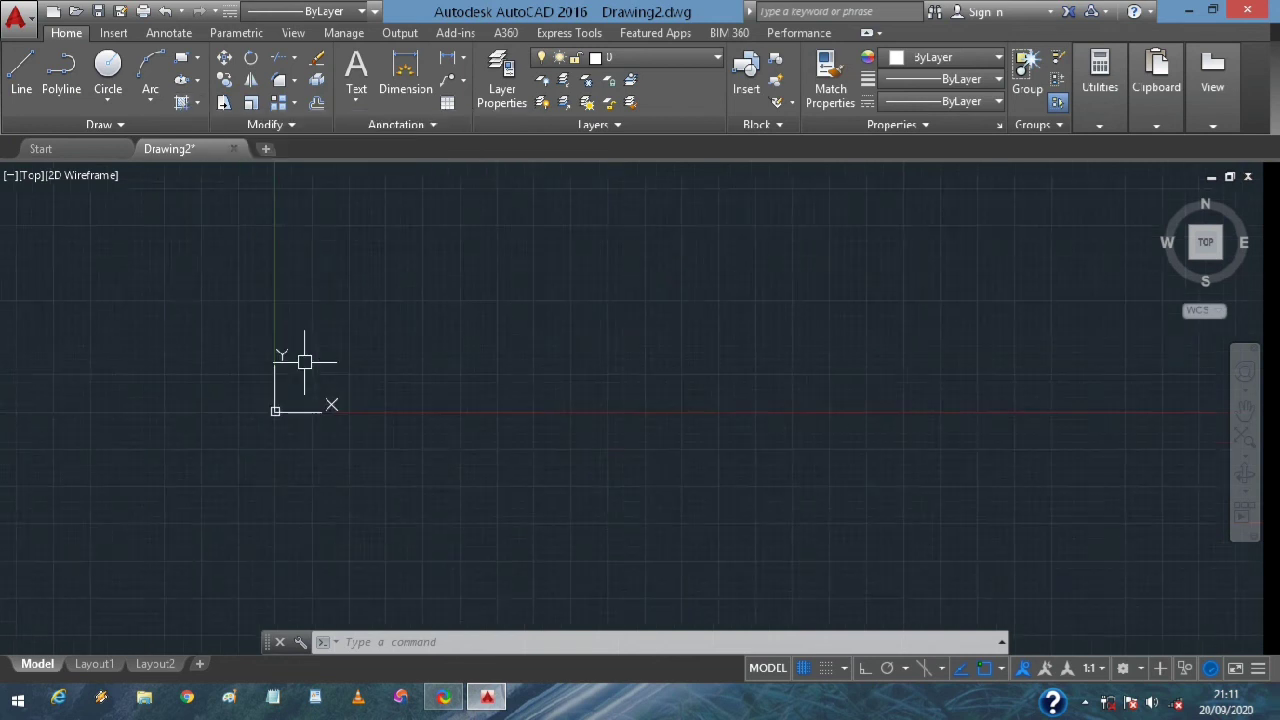
{"action": "scroll", "coordinate": [282, 378], "scroll_direction": "up", "scroll_amount": 2}
{"action": "scroll", "coordinate": [320, 240], "scroll_direction": "up", "scroll_amount": 1}
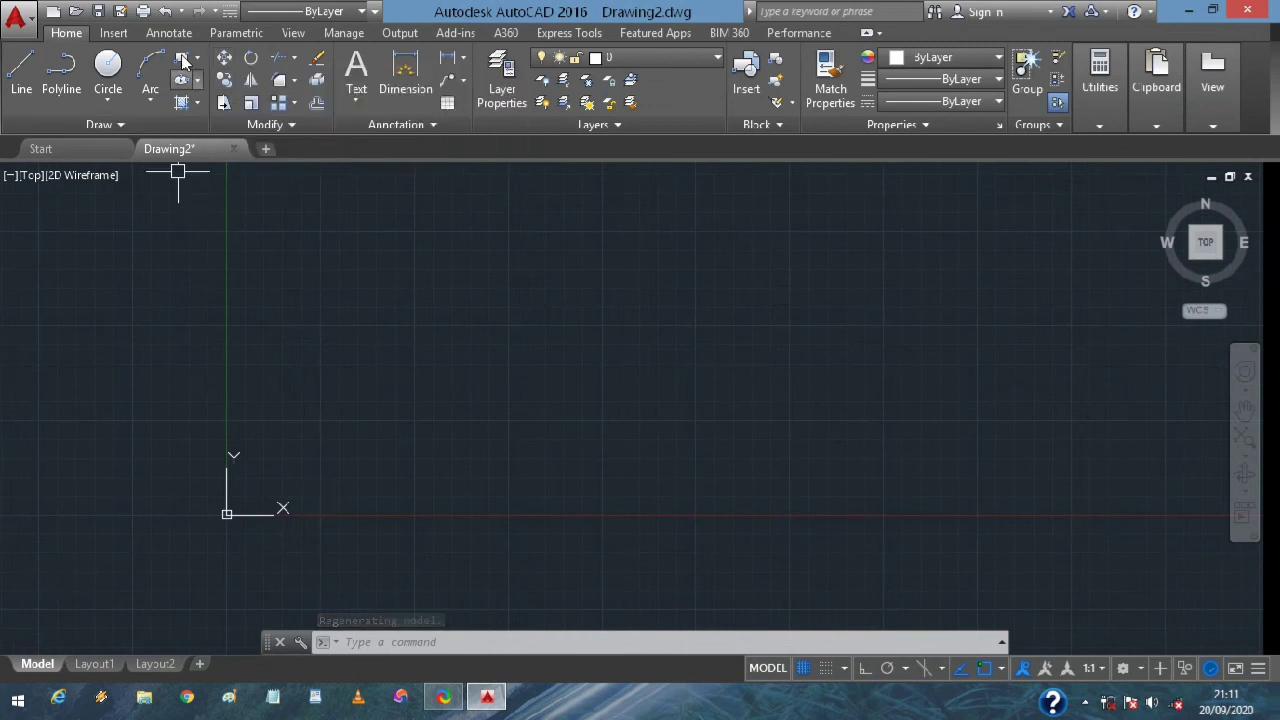
{"action": "type", "text": "re"}
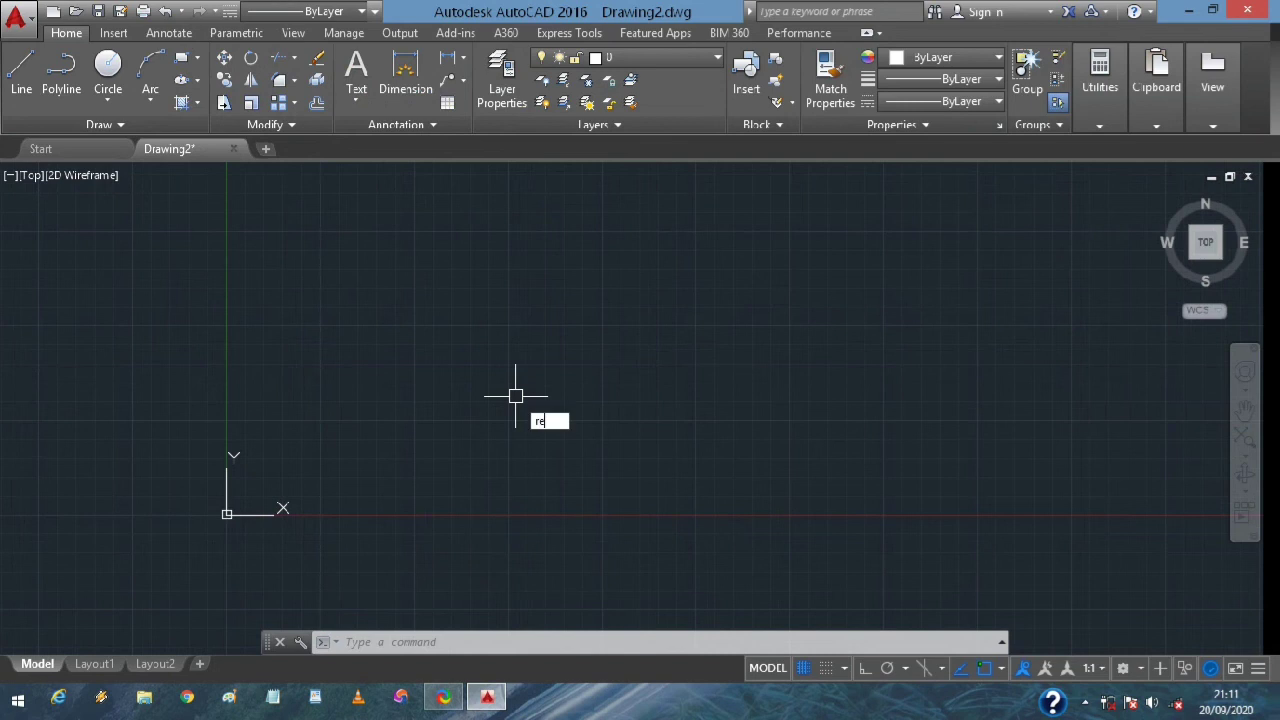
{"action": "type", "text": "c"}
{"action": "key", "text": "Return"}
{"action": "left_click", "coordinate": [445, 338]}
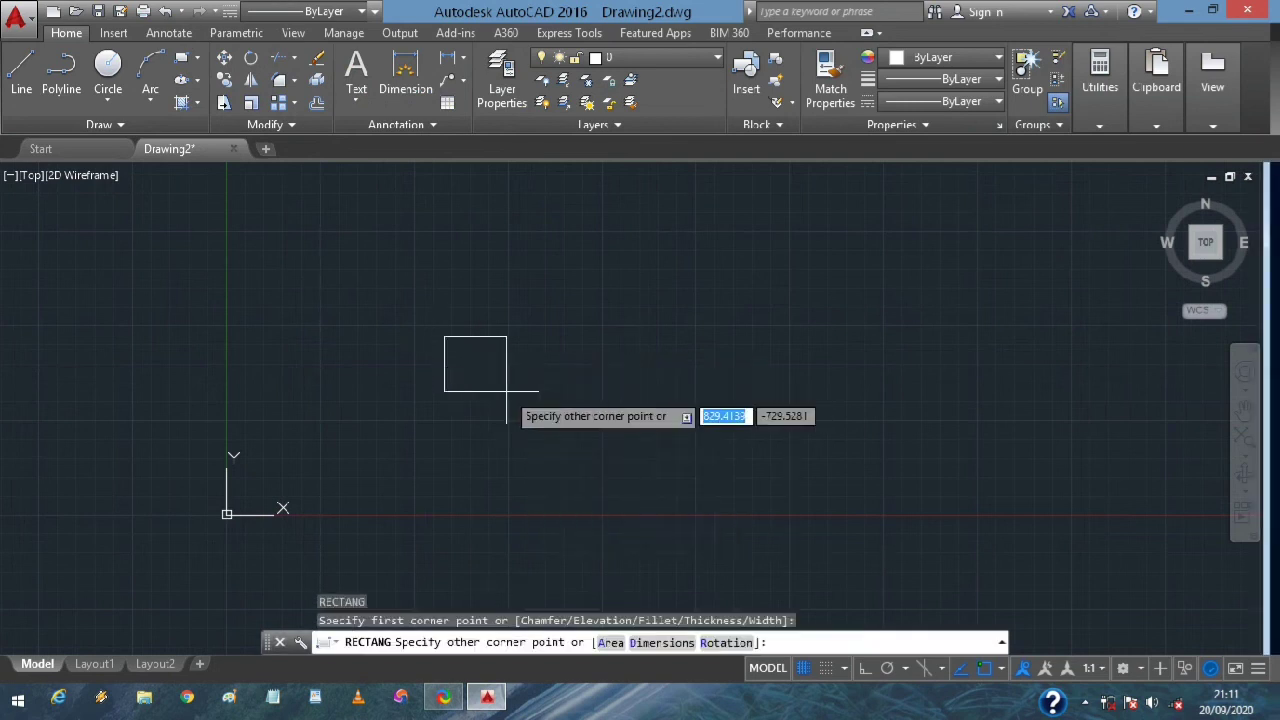
{"action": "left_click", "coordinate": [535, 414]}
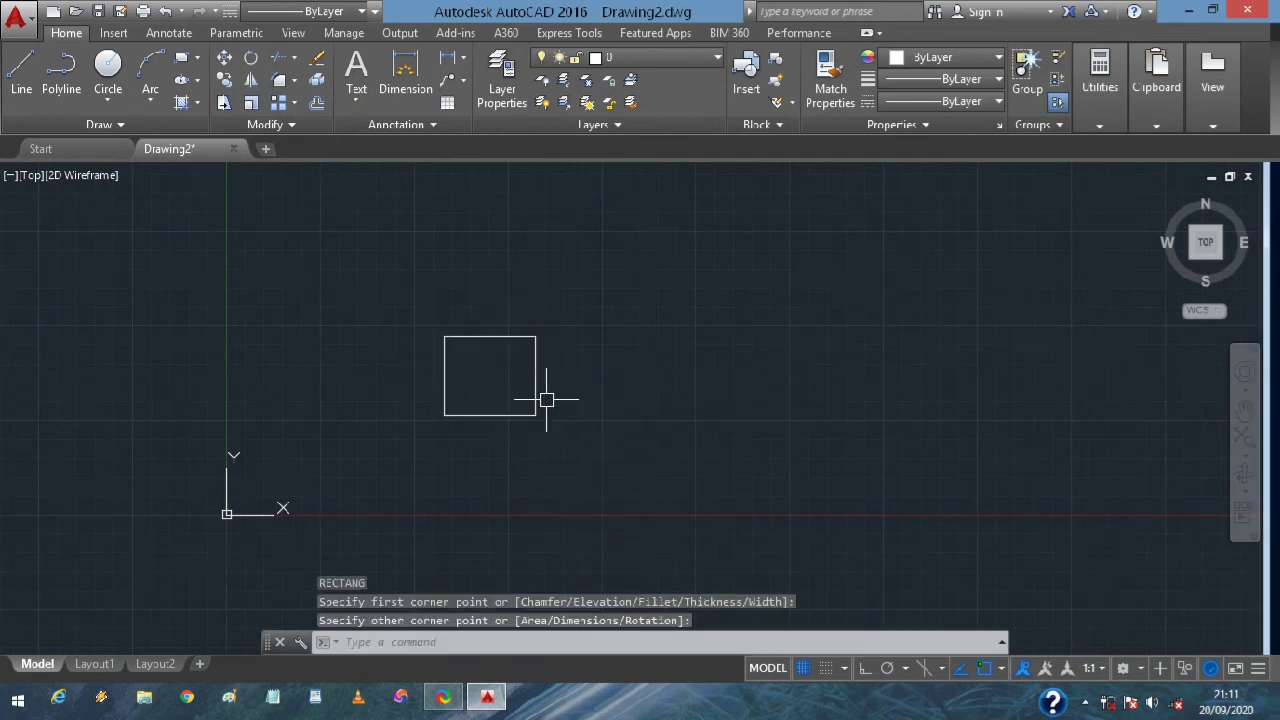
Move the rectangle horizontally to the right by its bottom-edge midpoint, with Ortho on
{"action": "left_click", "coordinate": [535, 402]}
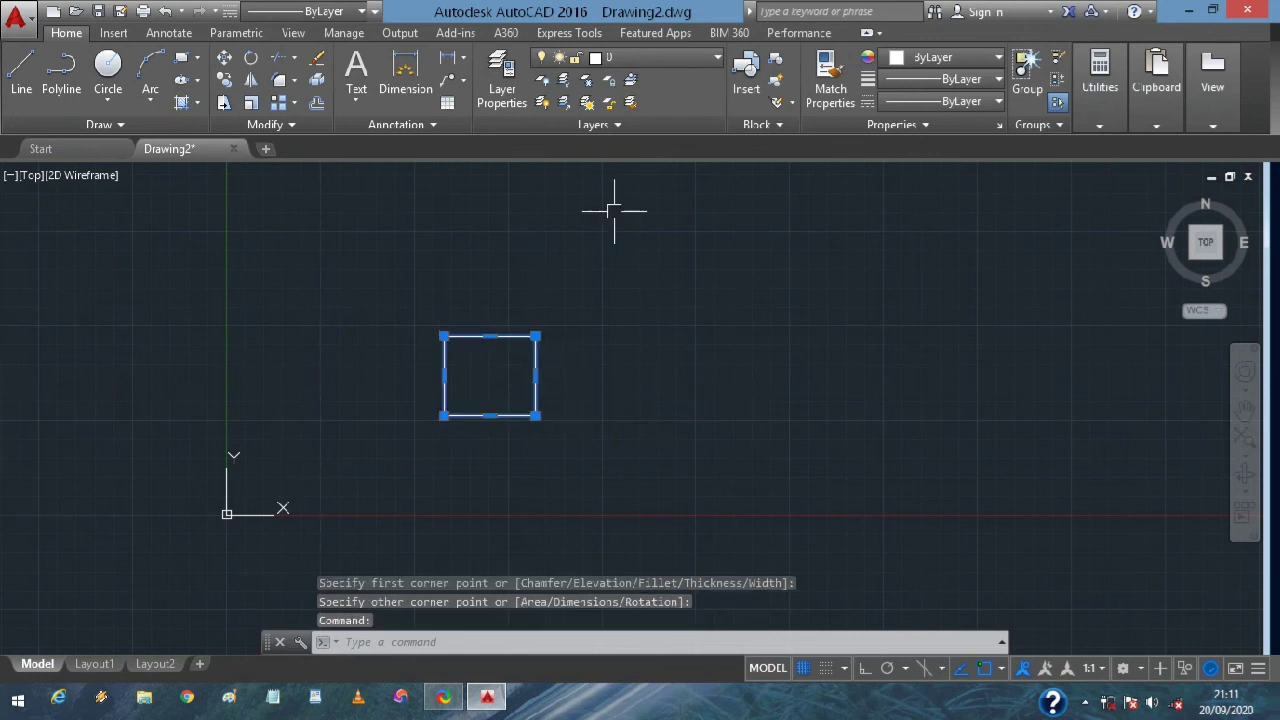
{"action": "left_click", "coordinate": [224, 57]}
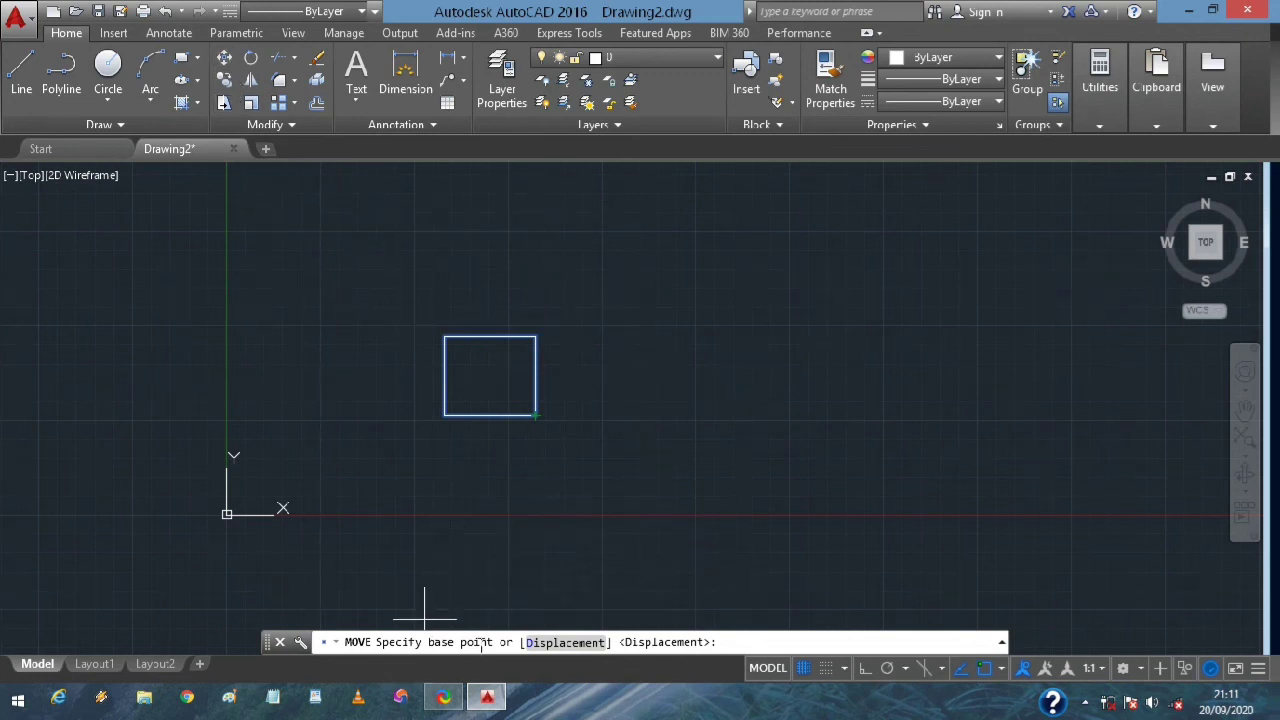
{"action": "left_click", "coordinate": [489, 415]}
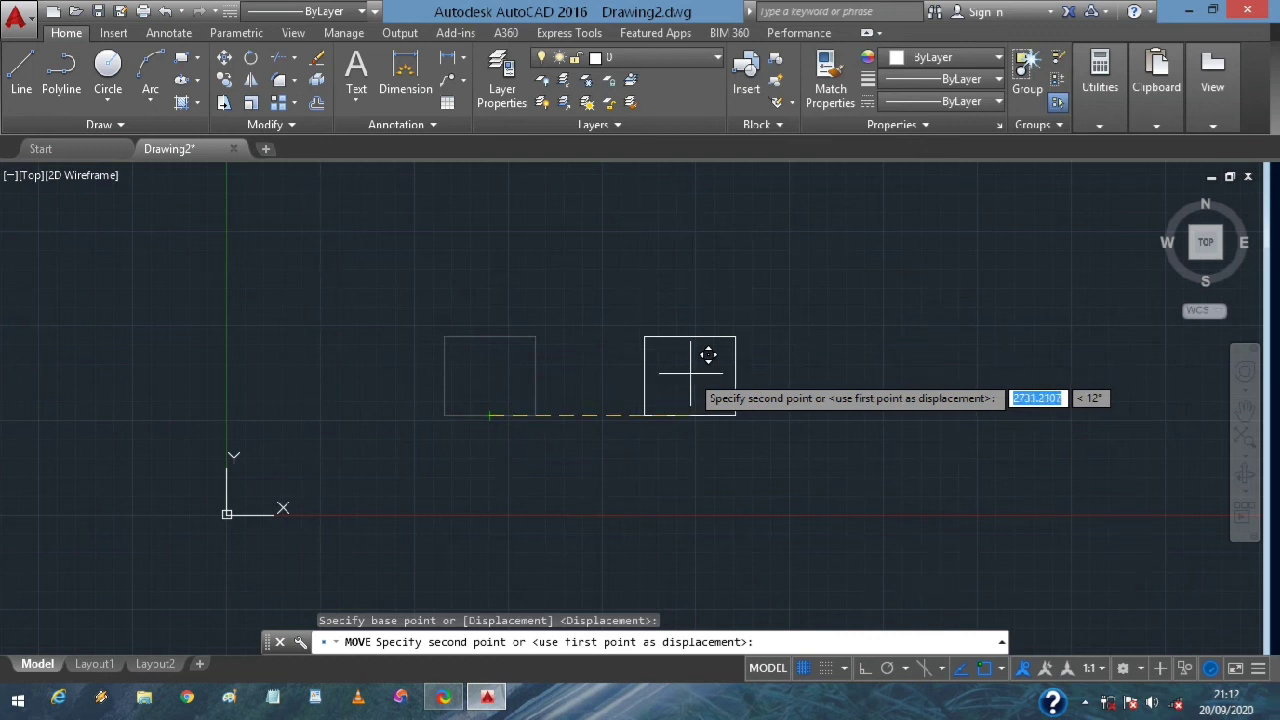
{"action": "key", "text": "F8"}
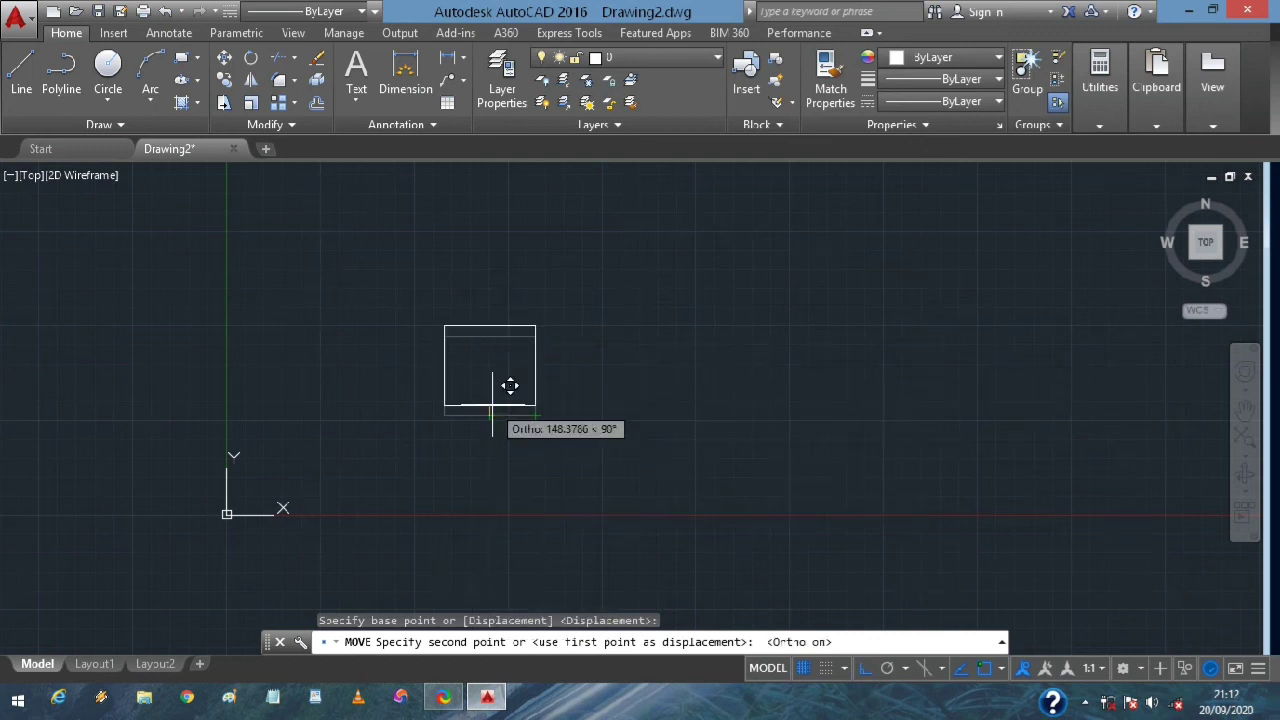
{"action": "left_click", "coordinate": [743, 378]}
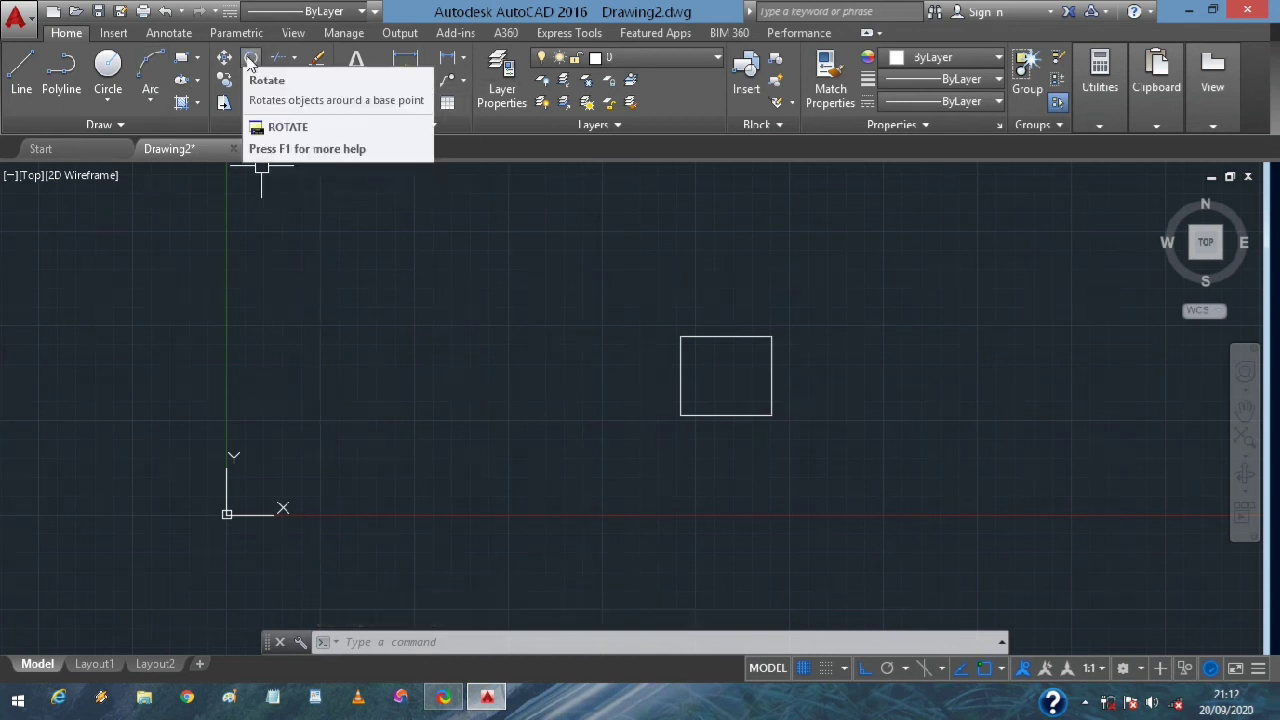
Rotate the rectangle 180° about the midpoint of its bottom edge
{"action": "left_click", "coordinate": [251, 62]}
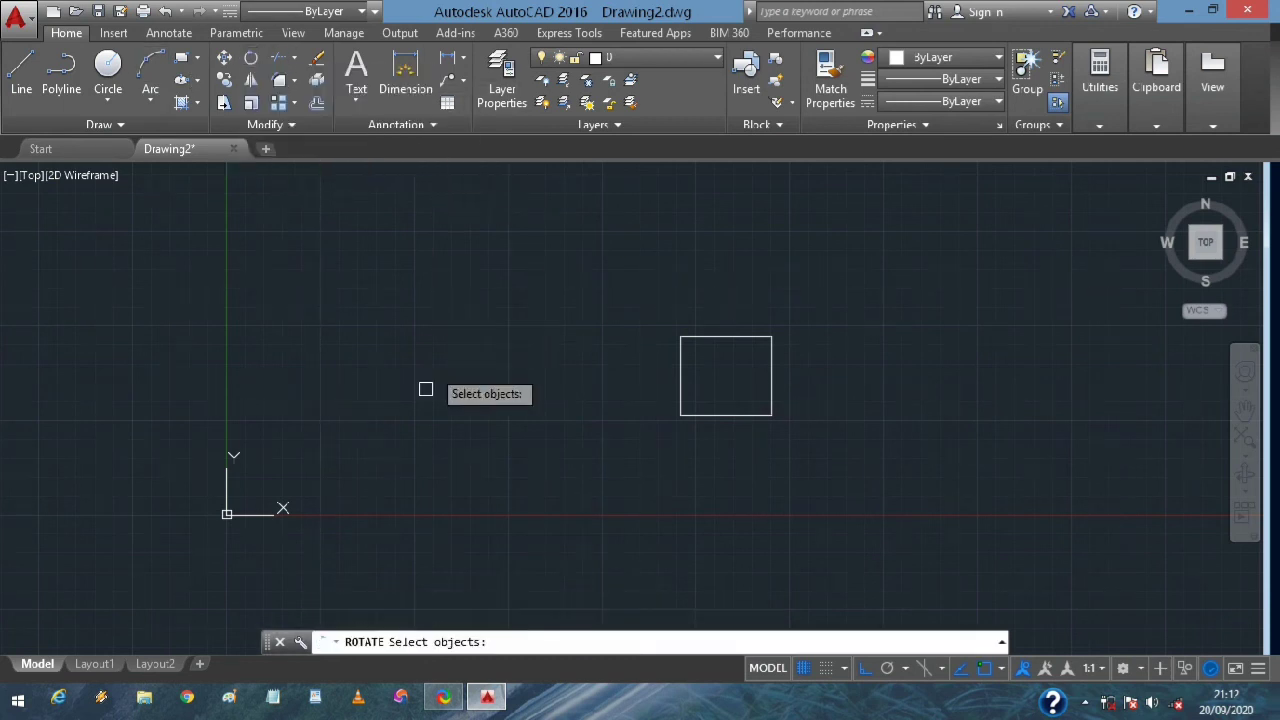
{"action": "left_click", "coordinate": [698, 416]}
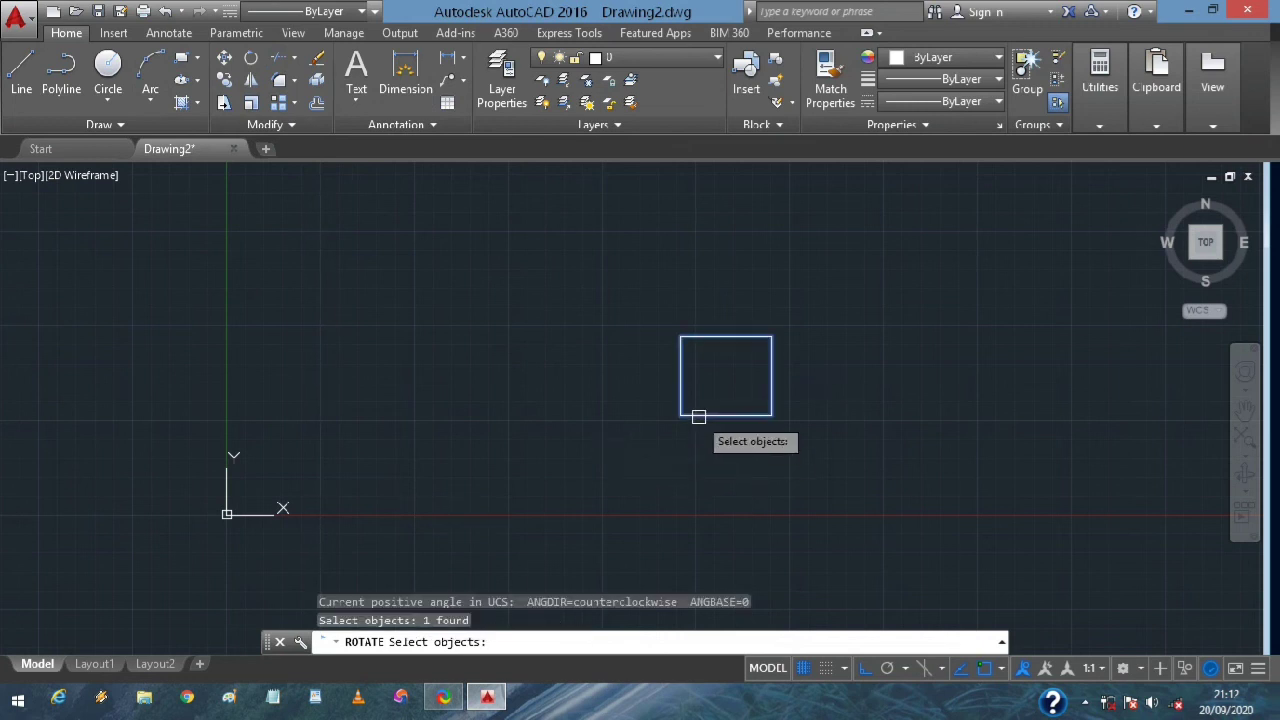
{"action": "key", "text": "Return"}
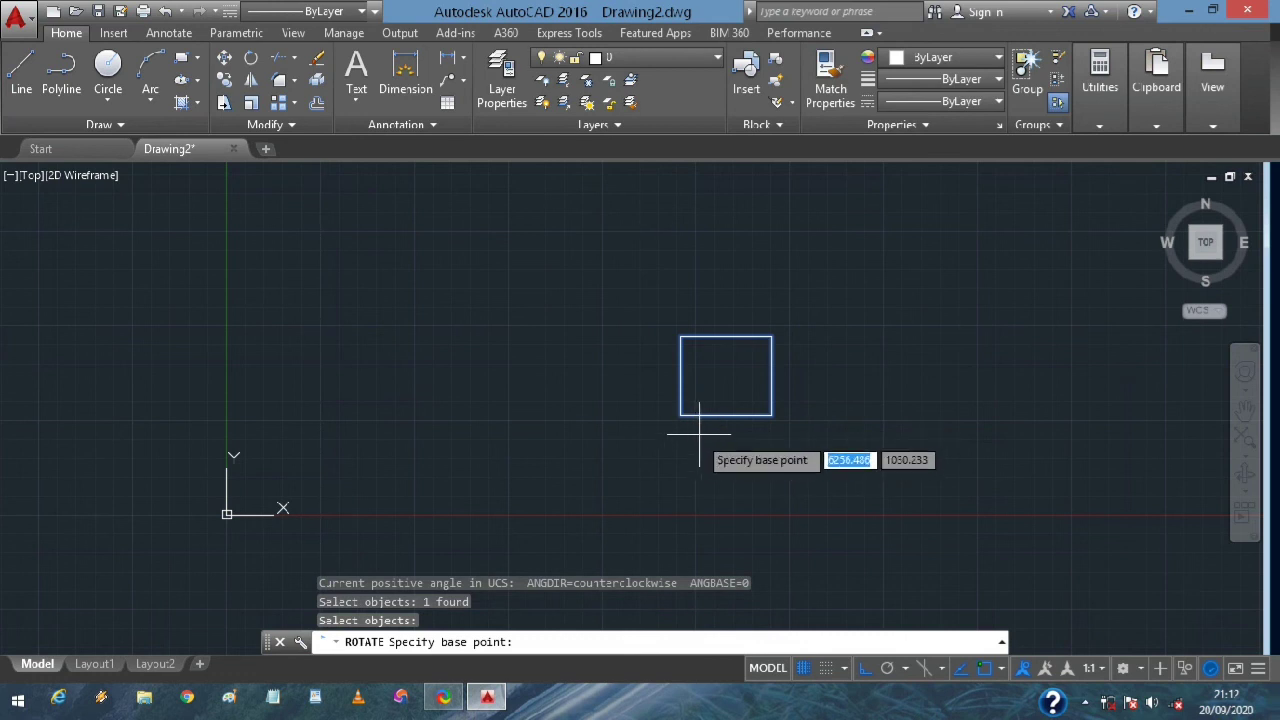
{"action": "left_click", "coordinate": [726, 415]}
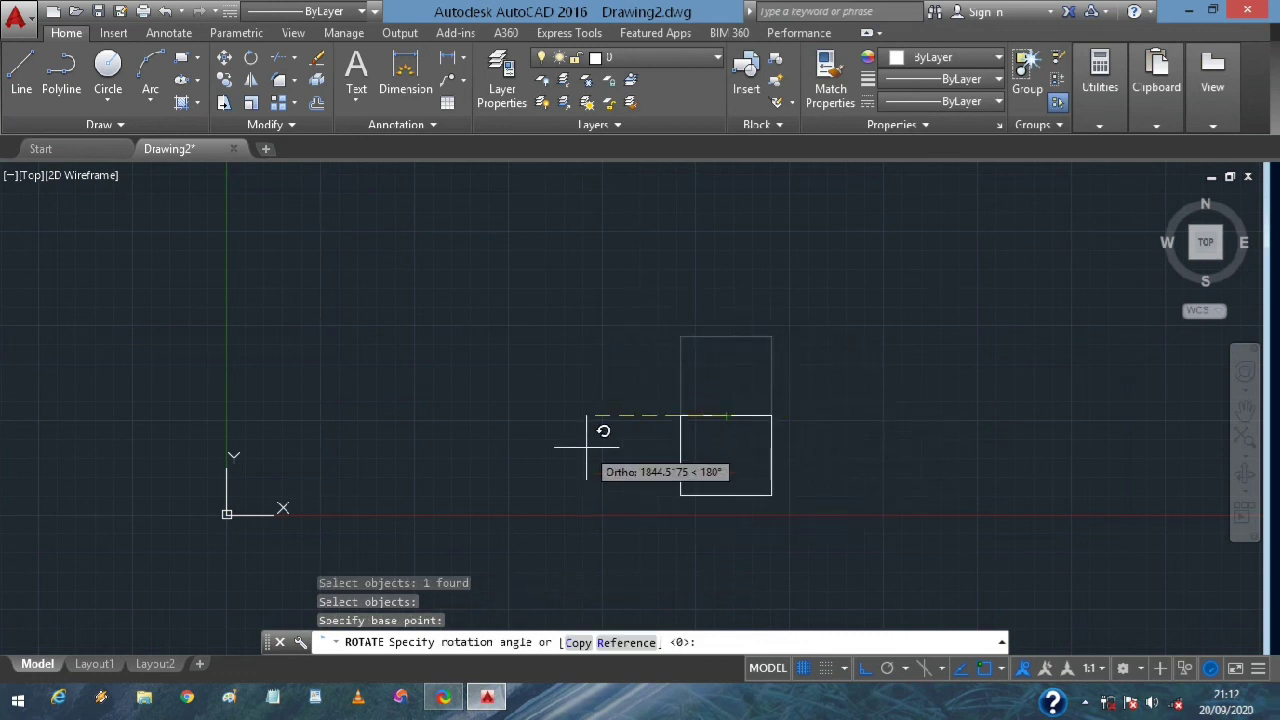
{"action": "key", "text": "Escape"}
Move the rectangle straight up by about twice its height, using the midpoint of its bottom edge as base point
{"action": "scroll", "coordinate": [667, 455], "scroll_direction": "down", "scroll_amount": 2}
{"action": "scroll", "coordinate": [681, 466], "scroll_direction": "up", "scroll_amount": 3}
{"action": "middle_click_drag", "start_coordinate": [681, 466], "coordinate": [491, 434]}
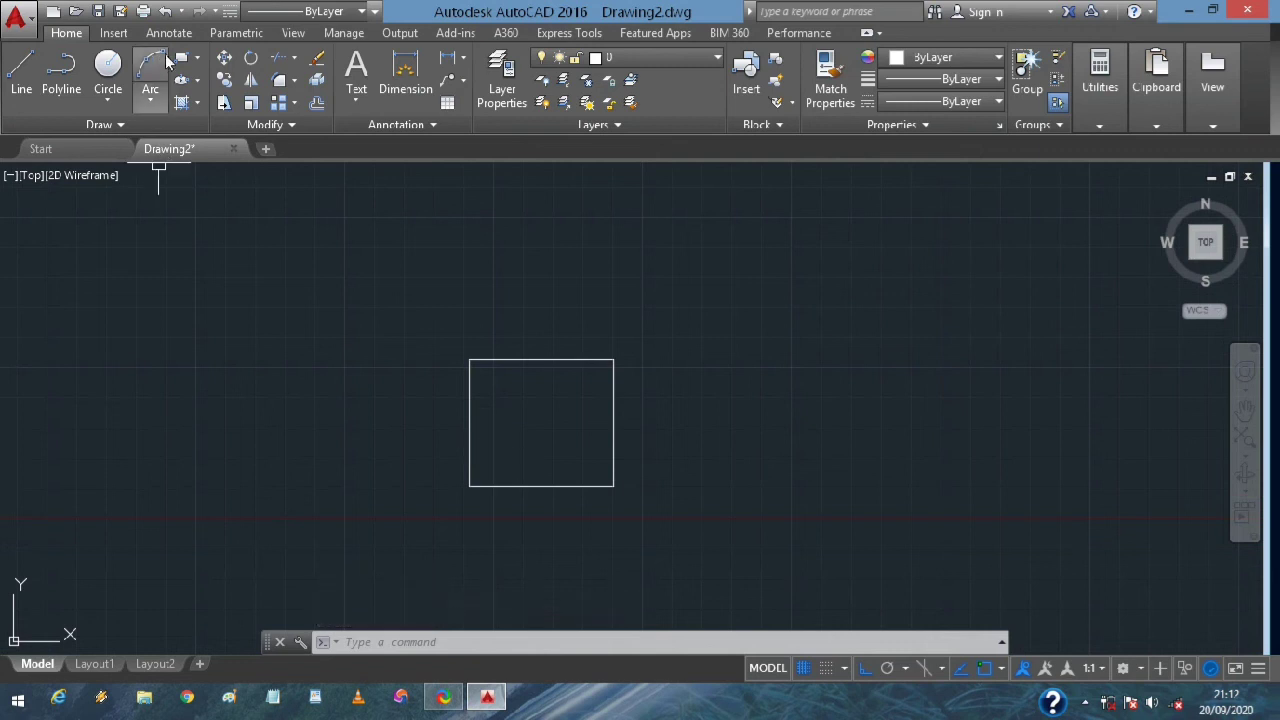
{"action": "scroll", "coordinate": [509, 423], "scroll_direction": "down", "scroll_amount": 2}
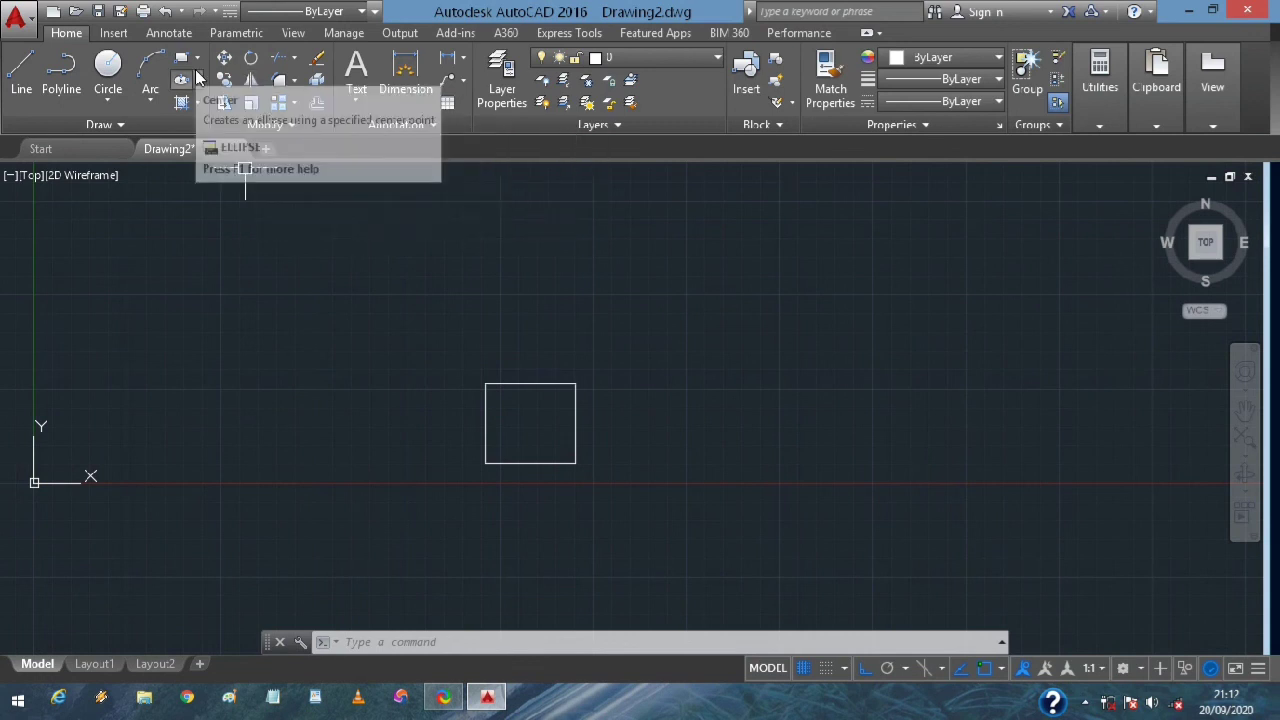
{"action": "left_click", "coordinate": [546, 388]}
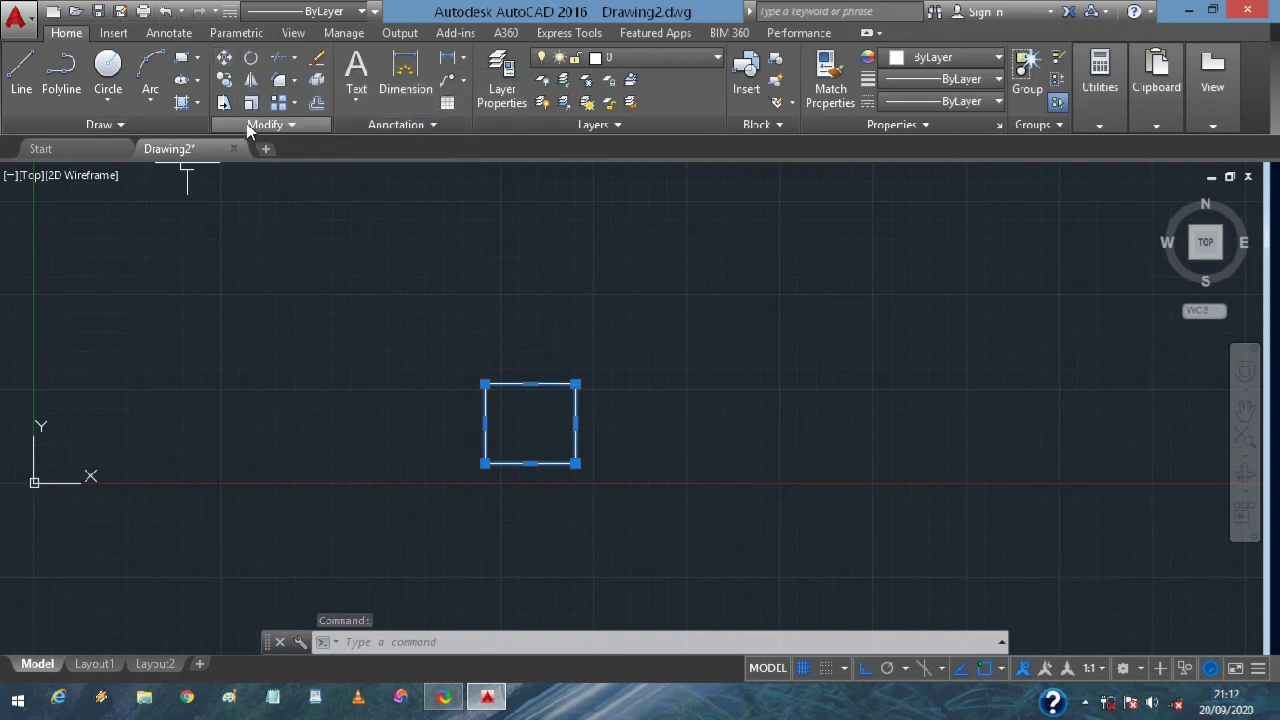
{"action": "type", "text": "M"}
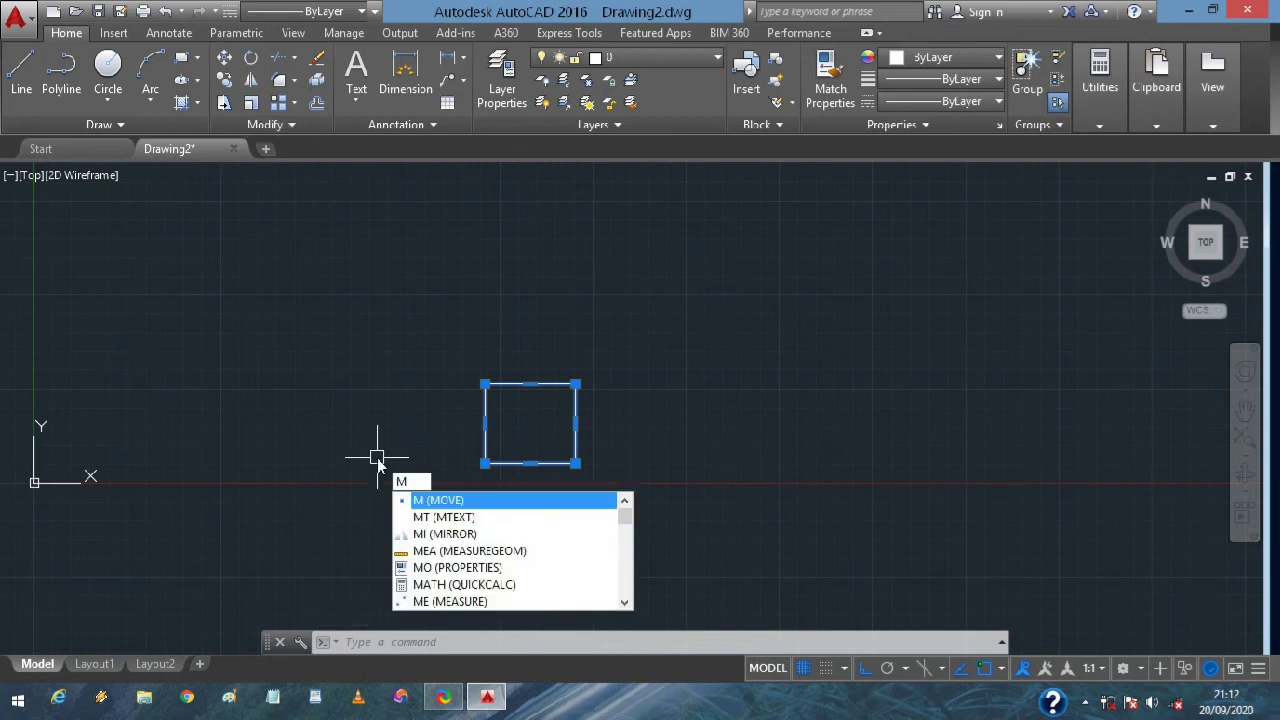
{"action": "key", "text": "Return"}
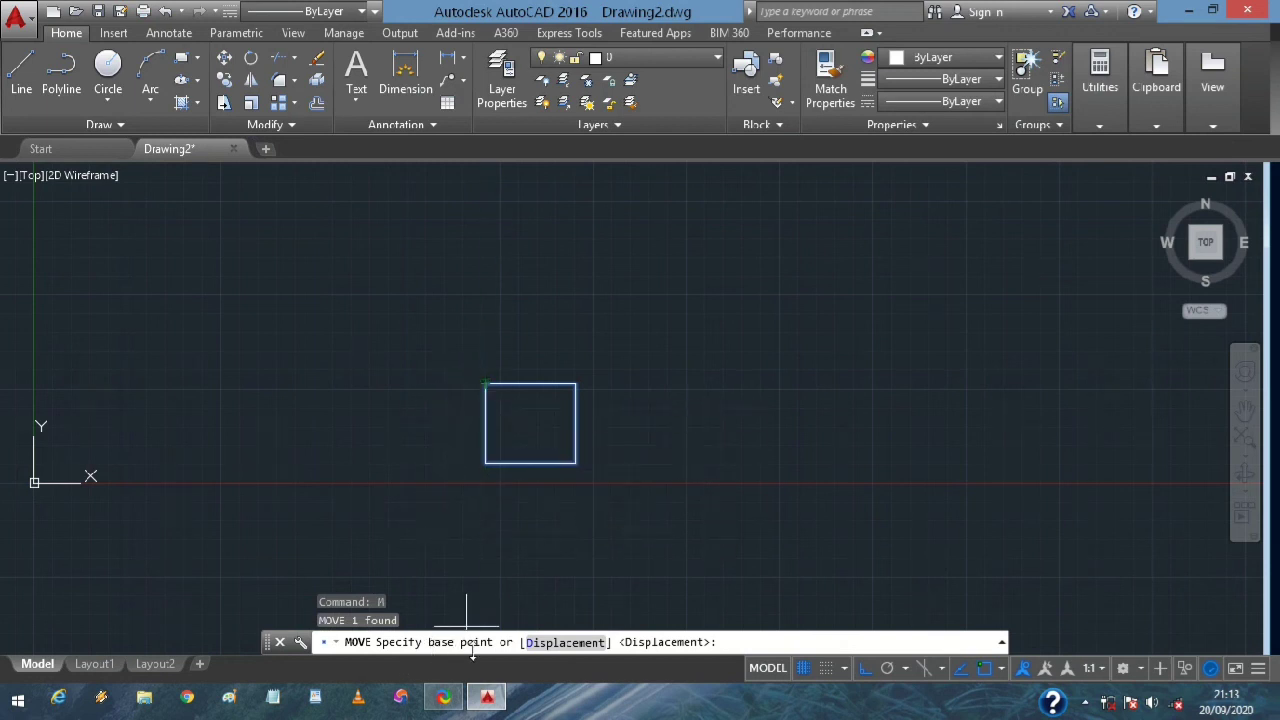
{"action": "left_click", "coordinate": [530, 462]}
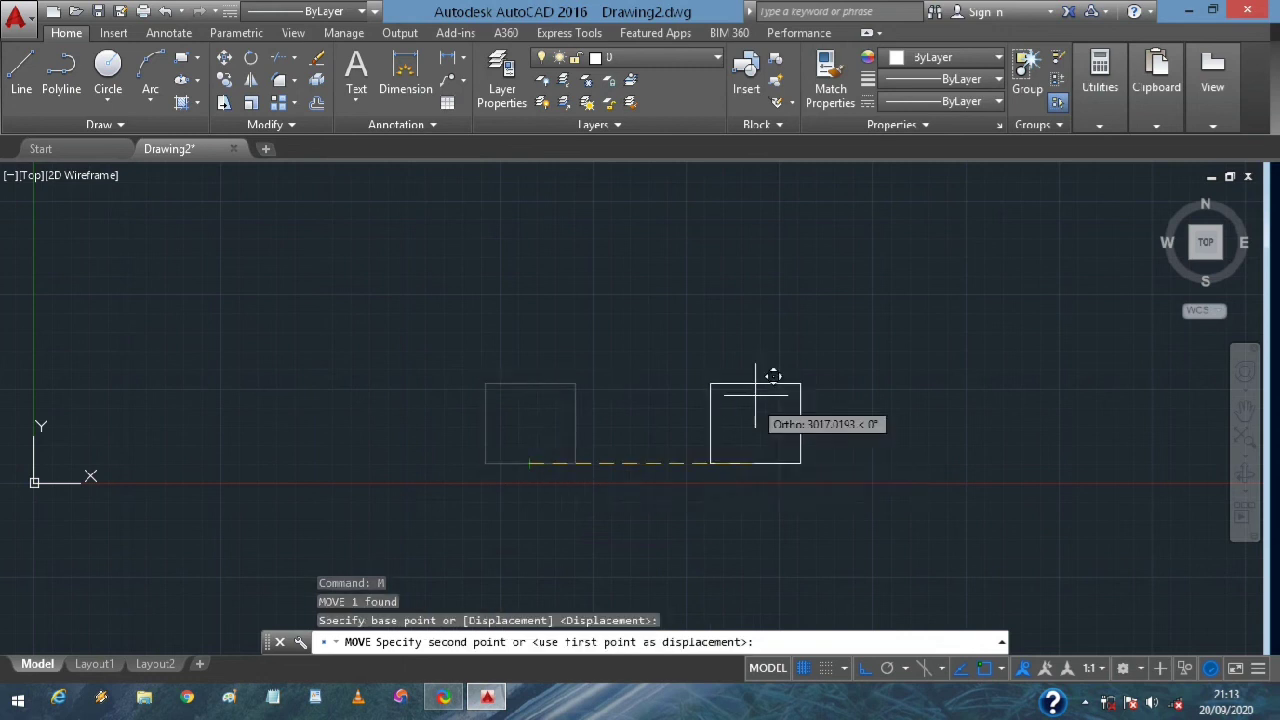
{"action": "left_click", "coordinate": [535, 303]}
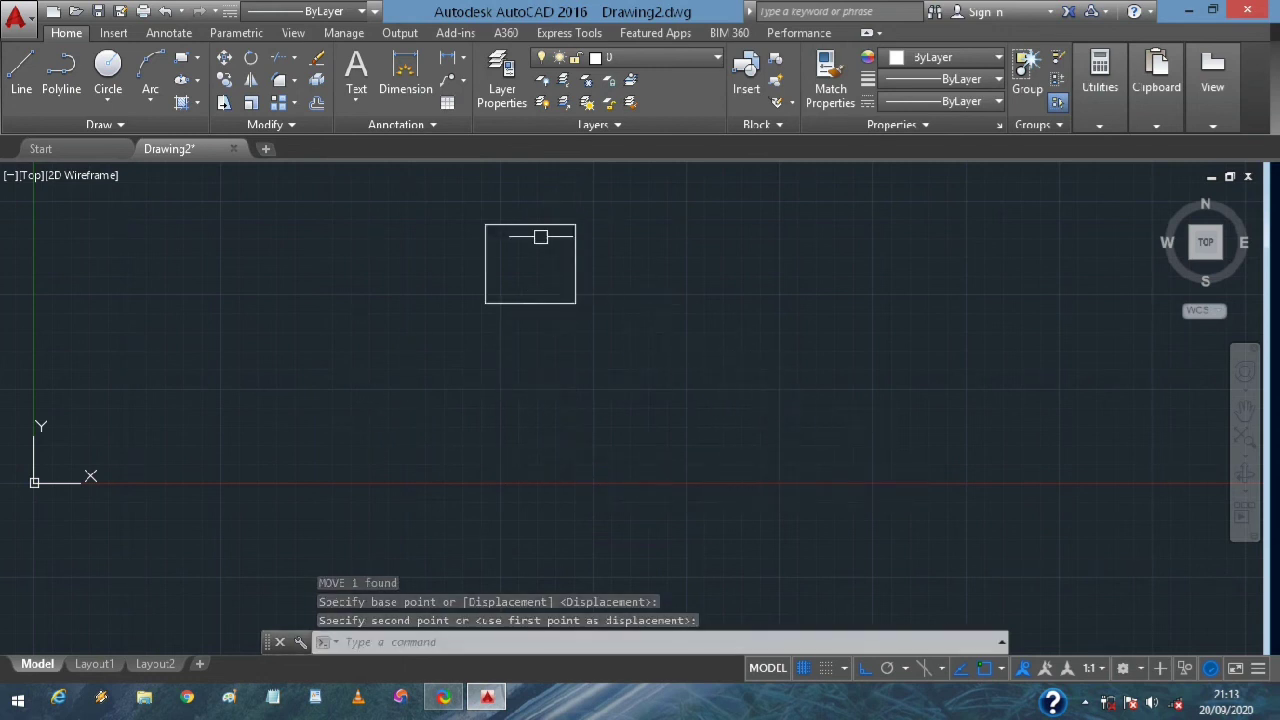
{"action": "middle_click_drag", "start_coordinate": [540, 237], "coordinate": [560, 414]}
{"action": "scroll", "coordinate": [560, 414], "scroll_direction": "up", "scroll_amount": 2}
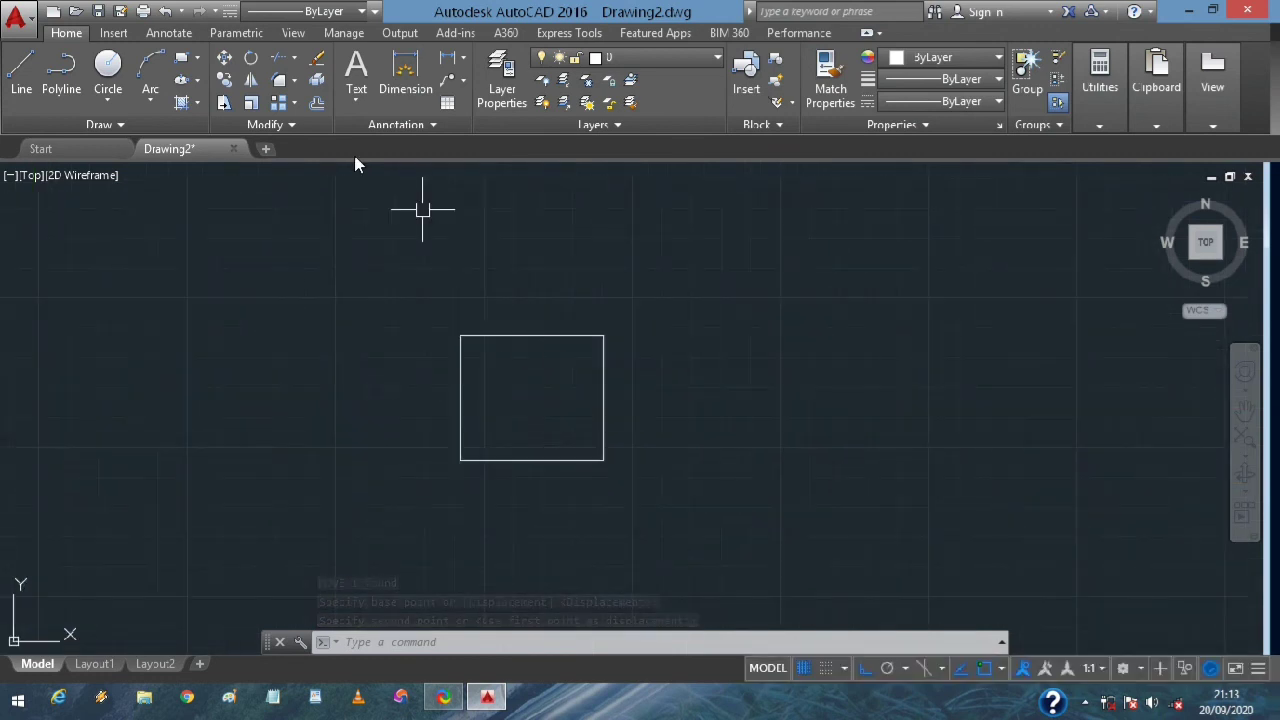
Move the rectangle to the right by its bottom-edge midpoint, with Ortho switched off
{"action": "left_click", "coordinate": [224, 57]}
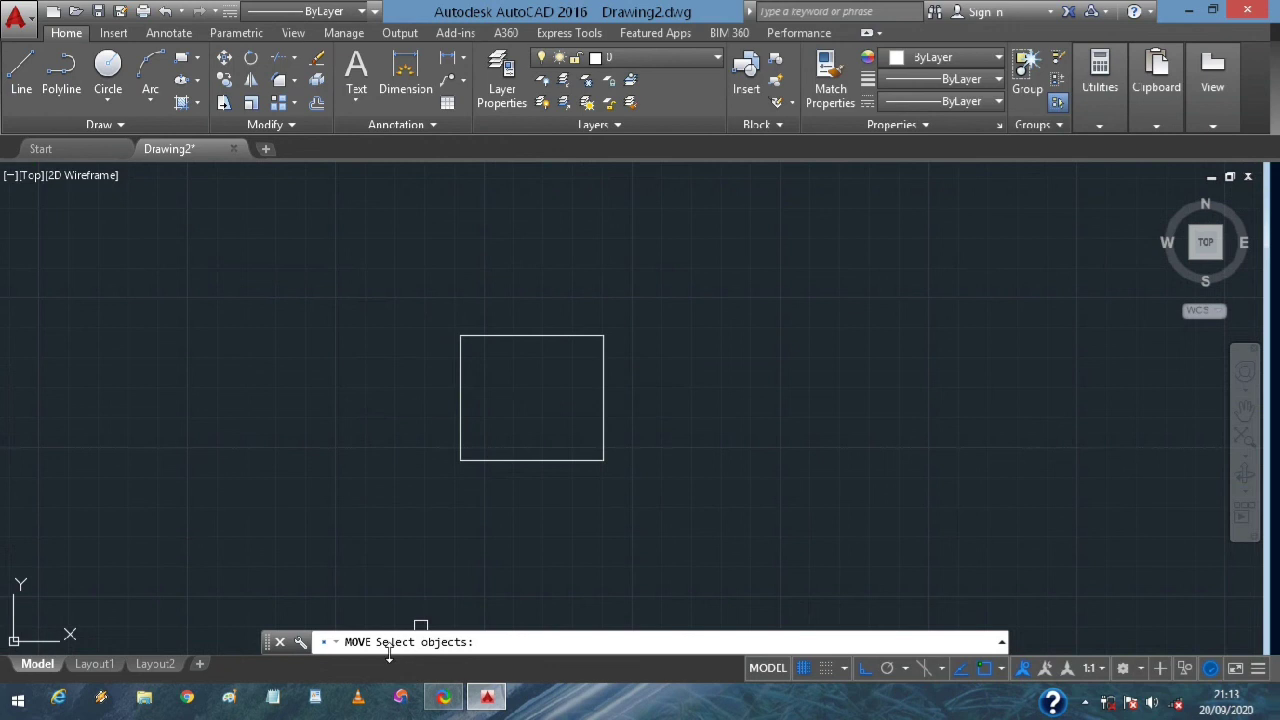
{"action": "left_click", "coordinate": [512, 462]}
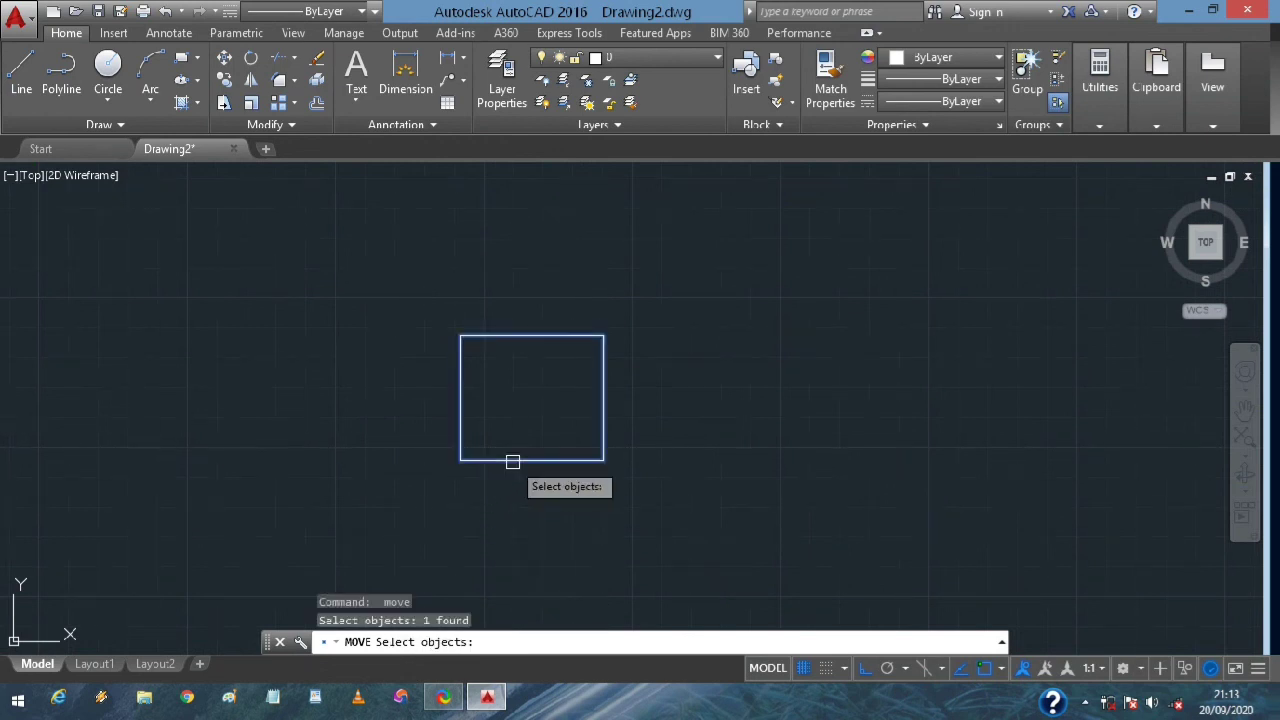
{"action": "left_click", "coordinate": [602, 461]}
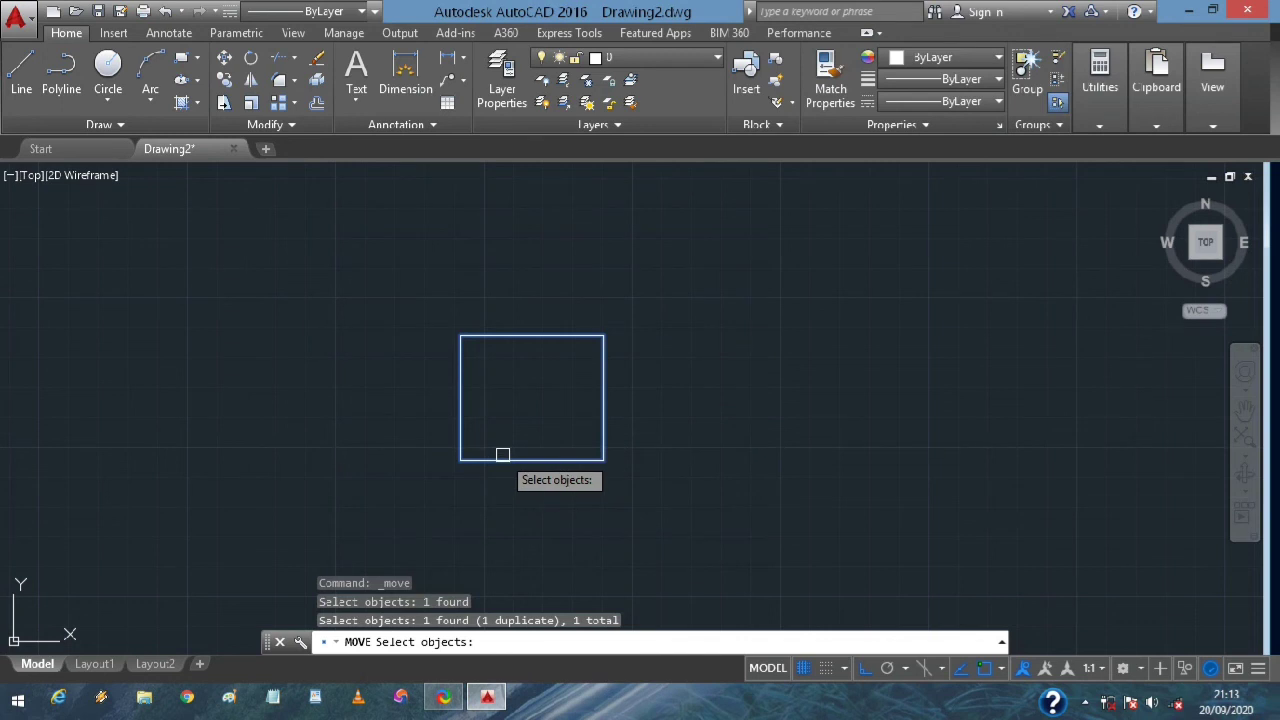
{"action": "key", "text": "Return"}
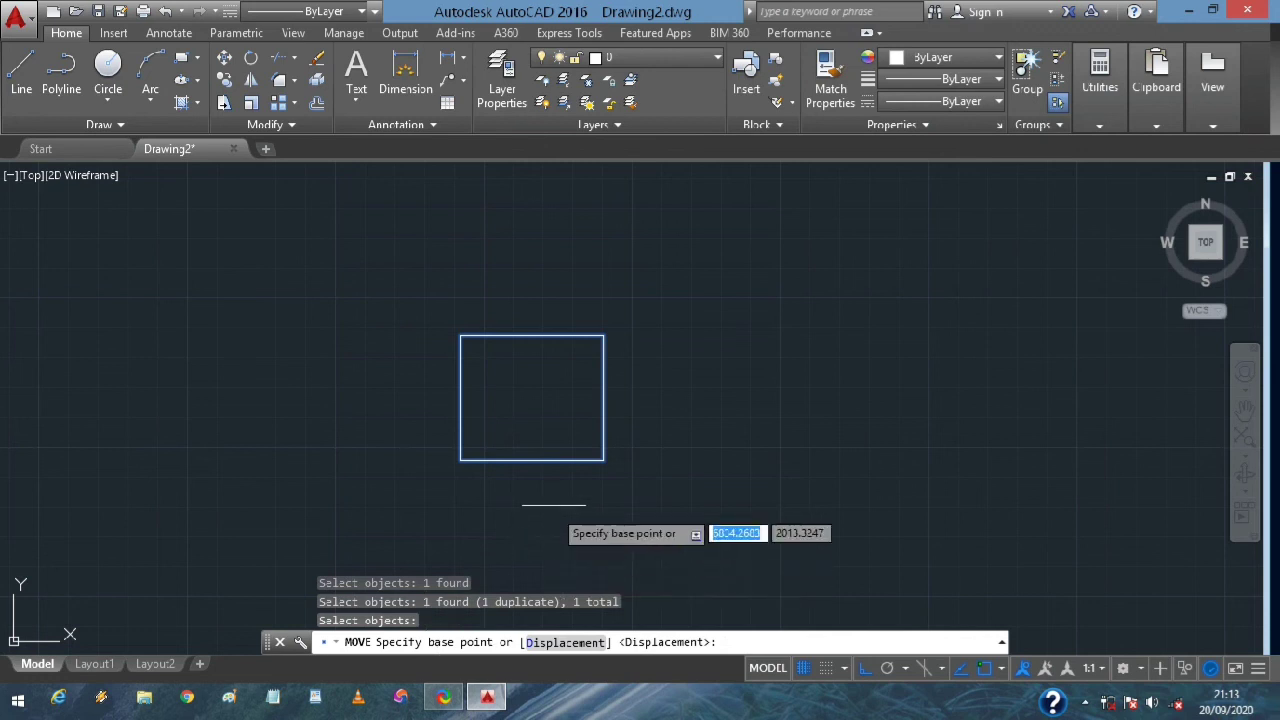
{"action": "left_click", "coordinate": [531, 460]}
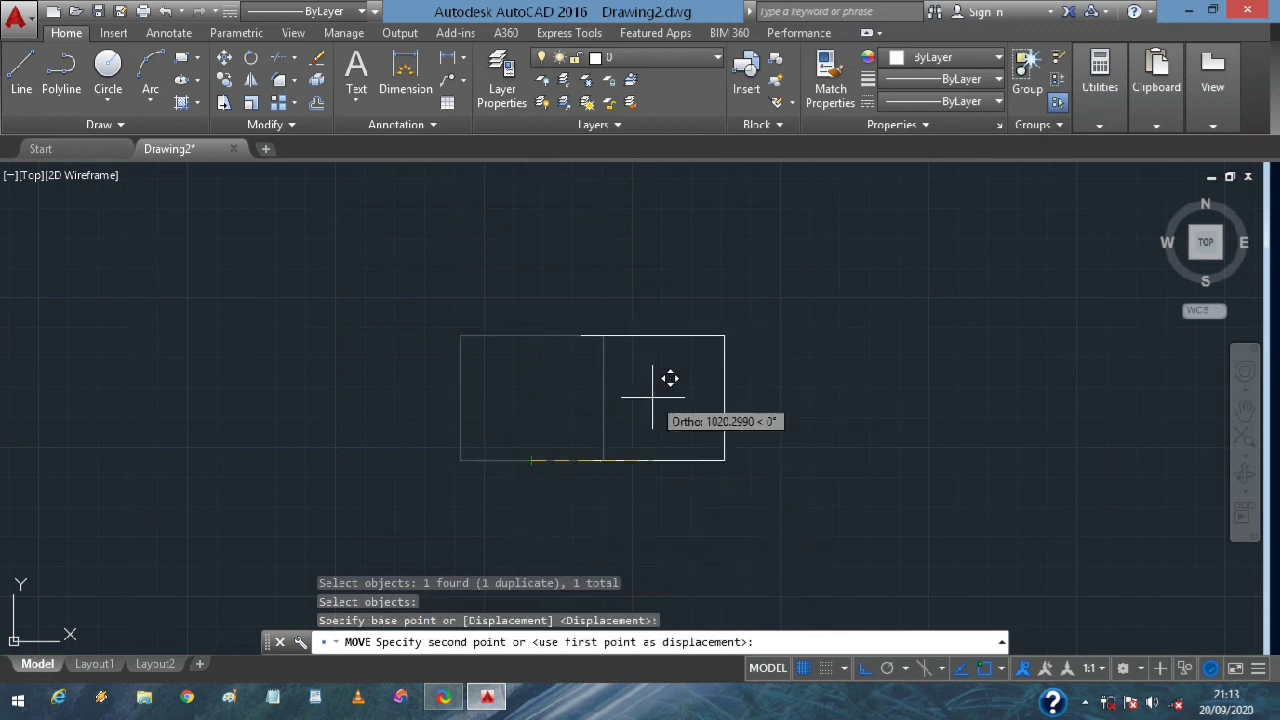
{"action": "key", "text": "F8"}
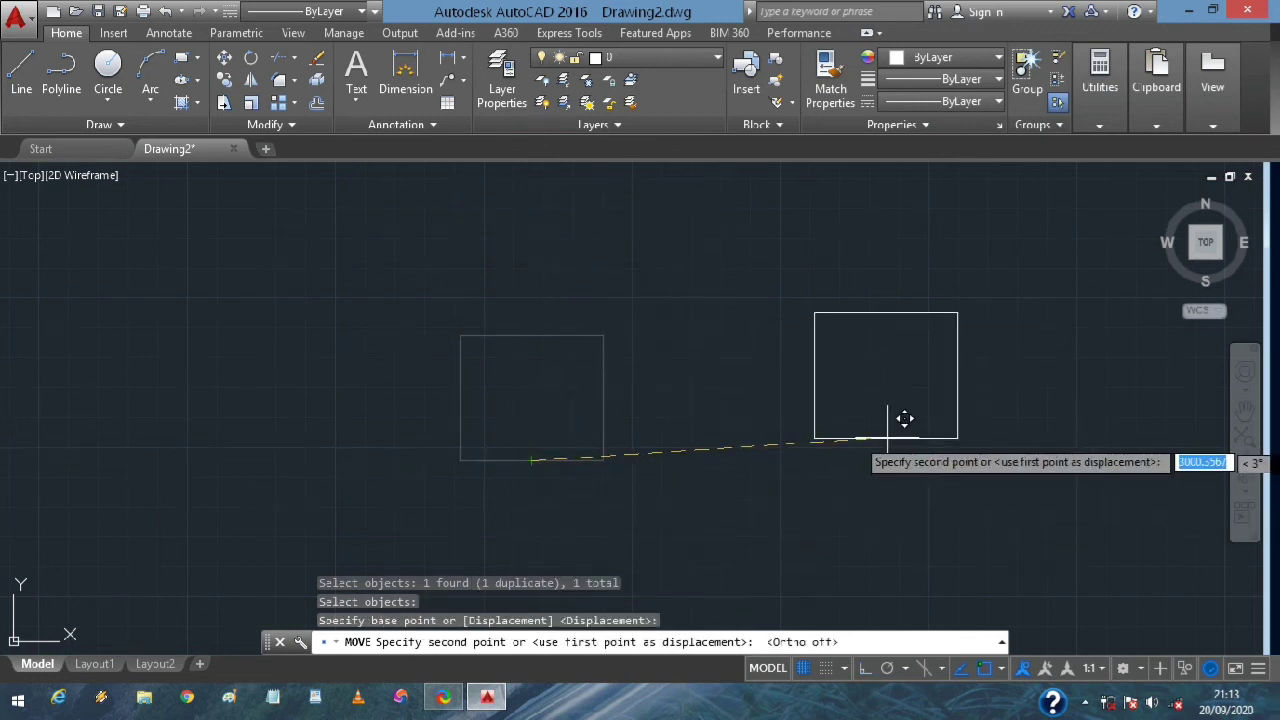
{"action": "left_click", "coordinate": [763, 460]}
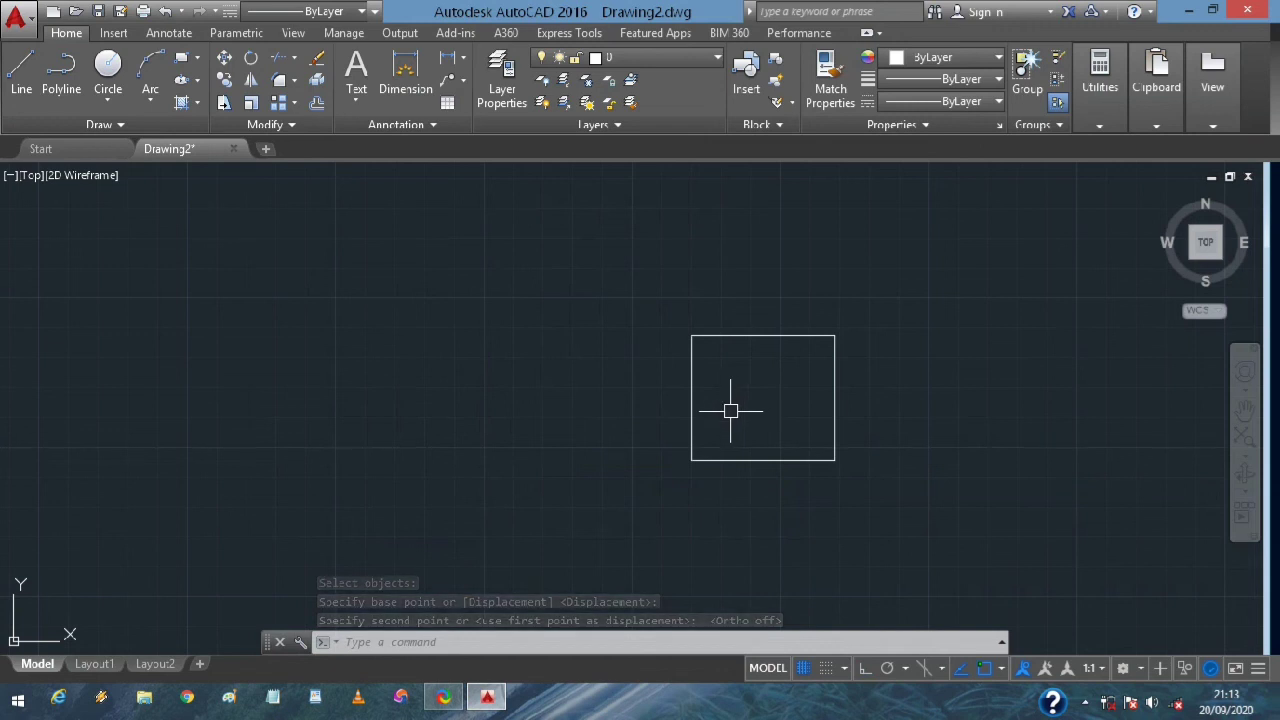
{"action": "left_click", "coordinate": [785, 459]}
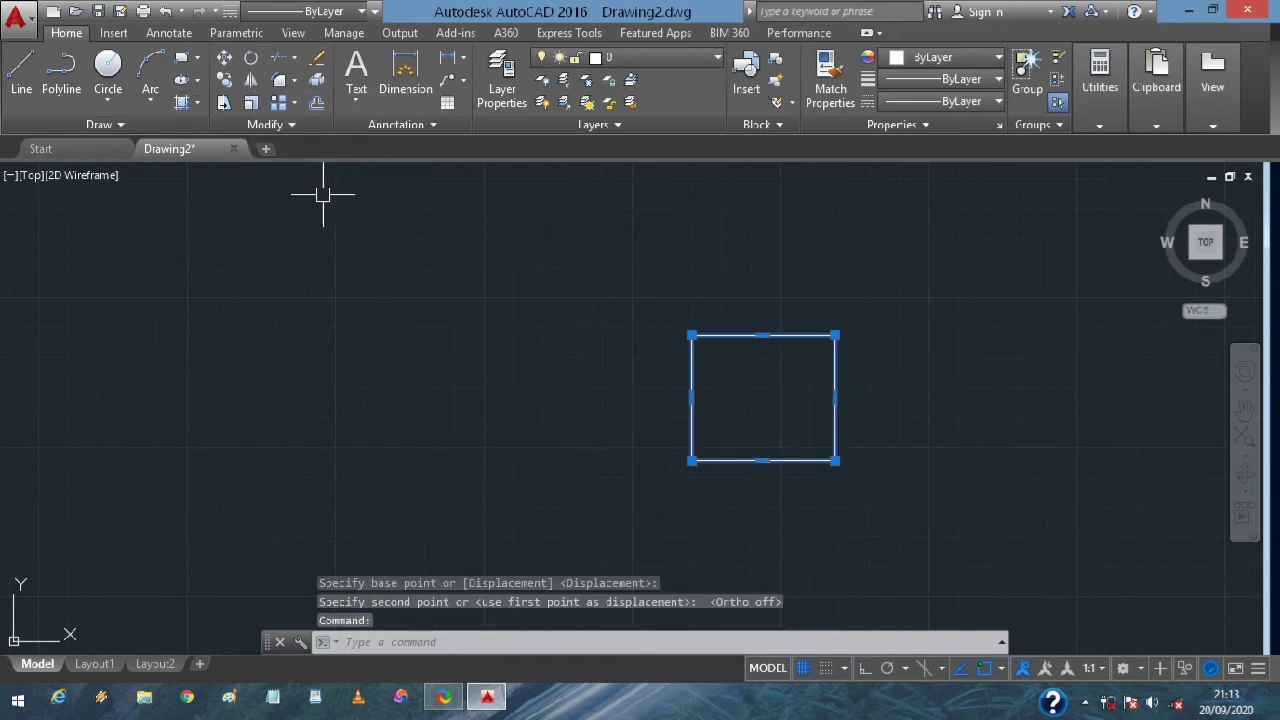
{"action": "key", "text": "Escape"}
{"action": "key", "text": "Escape"}
Move the rectangle to the left and slightly down, picking the base point on its bottom edge
{"action": "scroll", "coordinate": [645, 438], "scroll_direction": "down", "scroll_amount": 2}
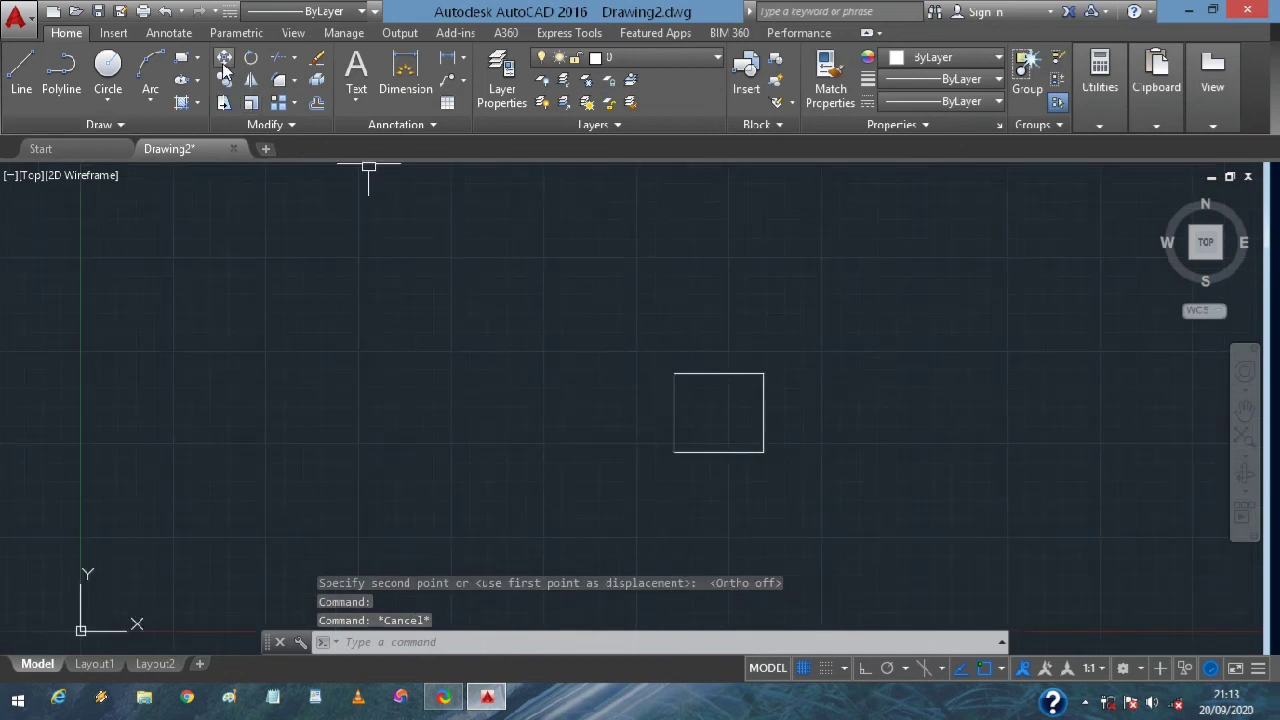
{"action": "type", "text": "m"}
{"action": "key", "text": "Return"}
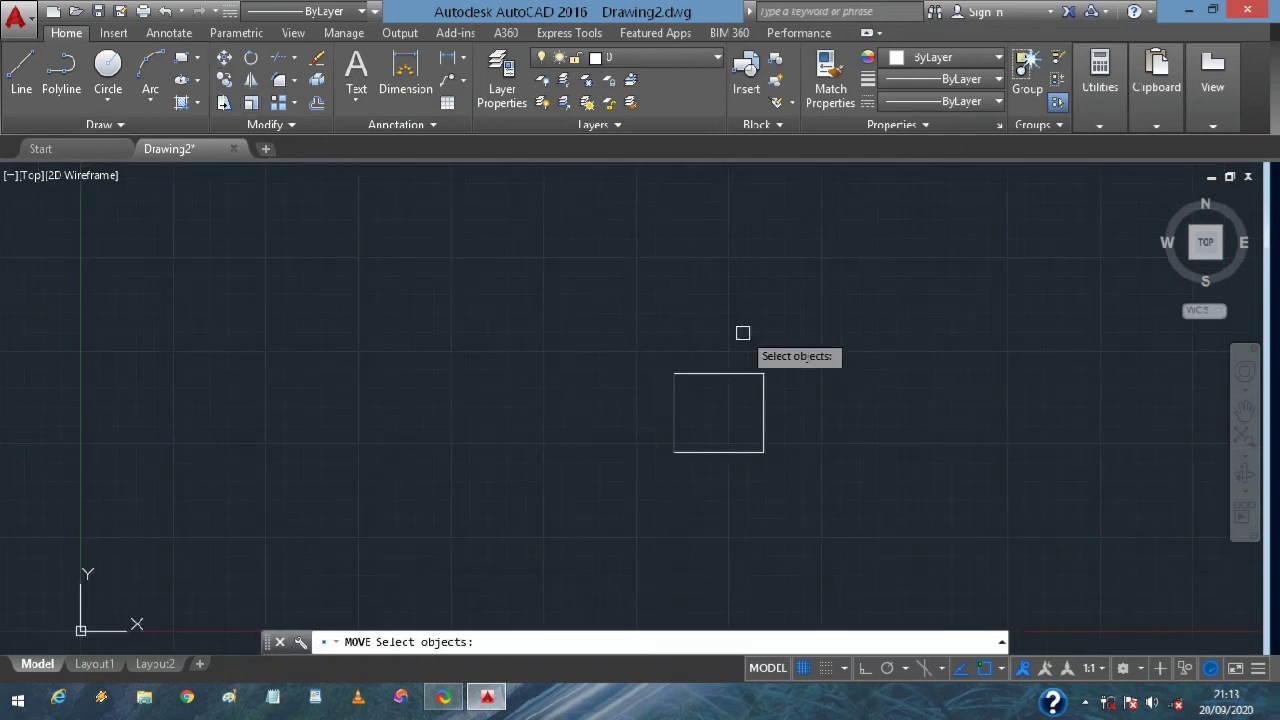
{"action": "left_click", "coordinate": [761, 393]}
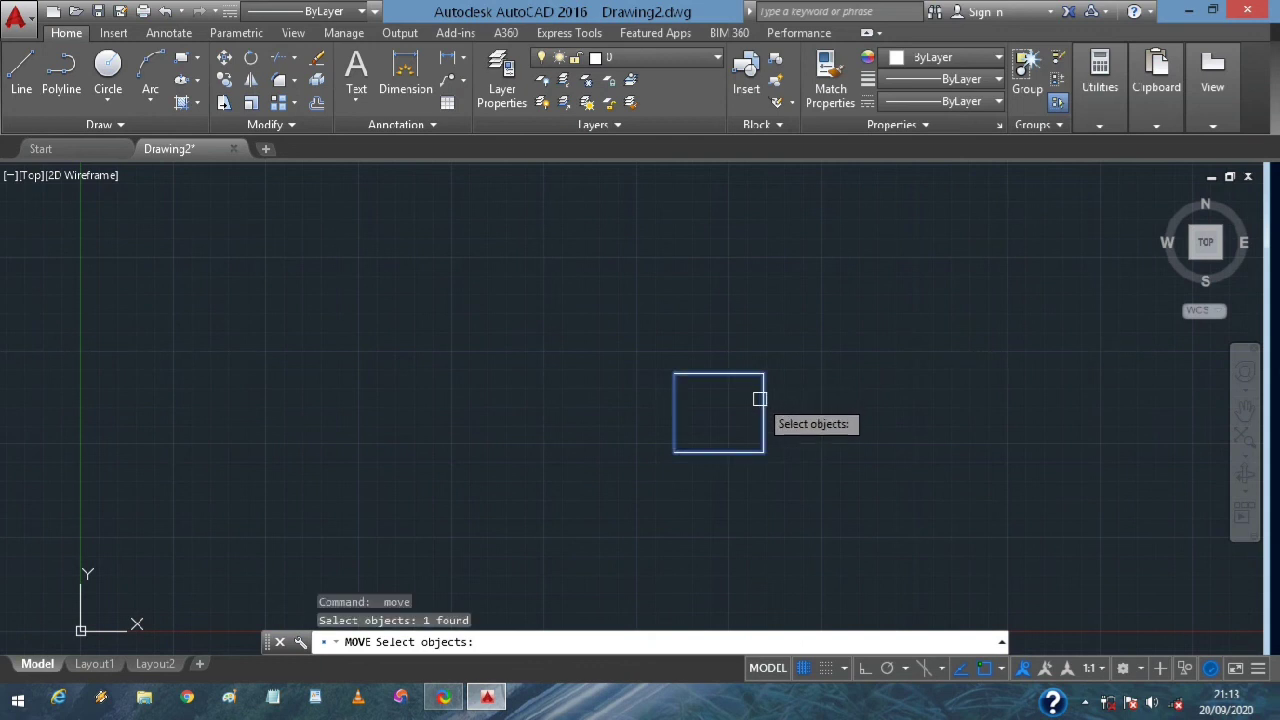
{"action": "key", "text": "Return"}
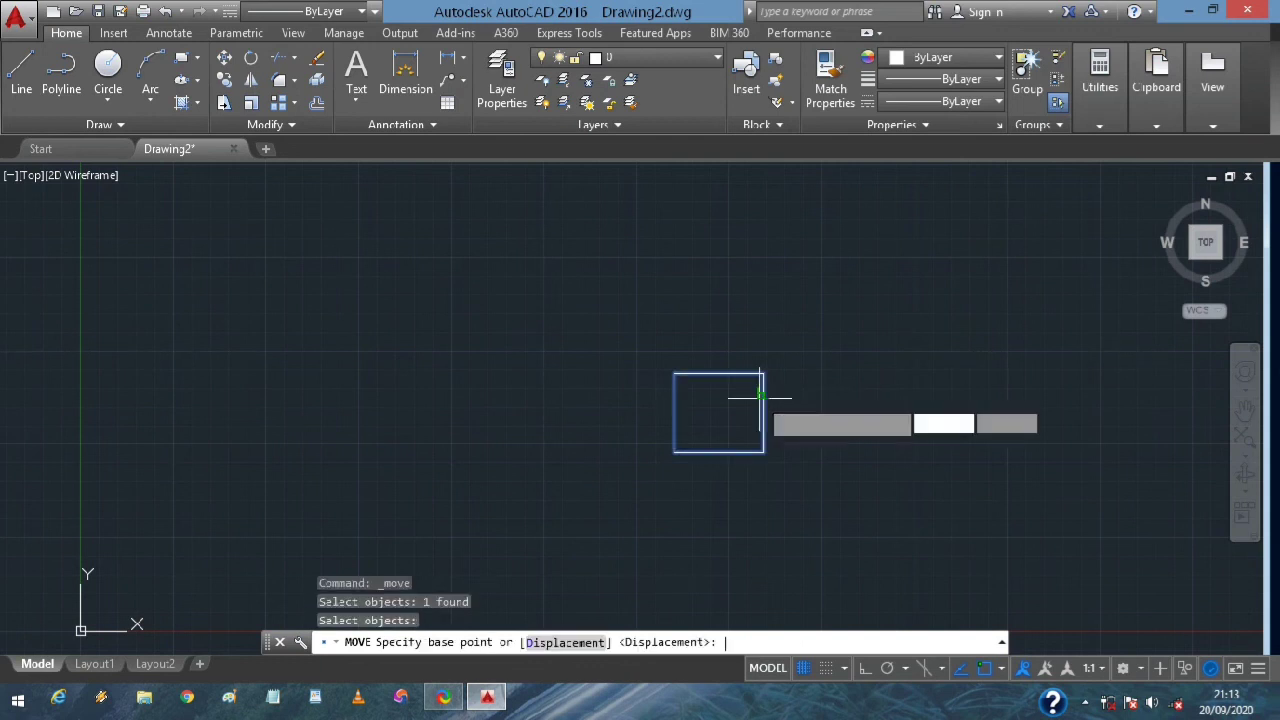
{"action": "left_click", "coordinate": [733, 452]}
{"action": "left_click", "coordinate": [522, 493]}
{"action": "key", "text": "Escape"}
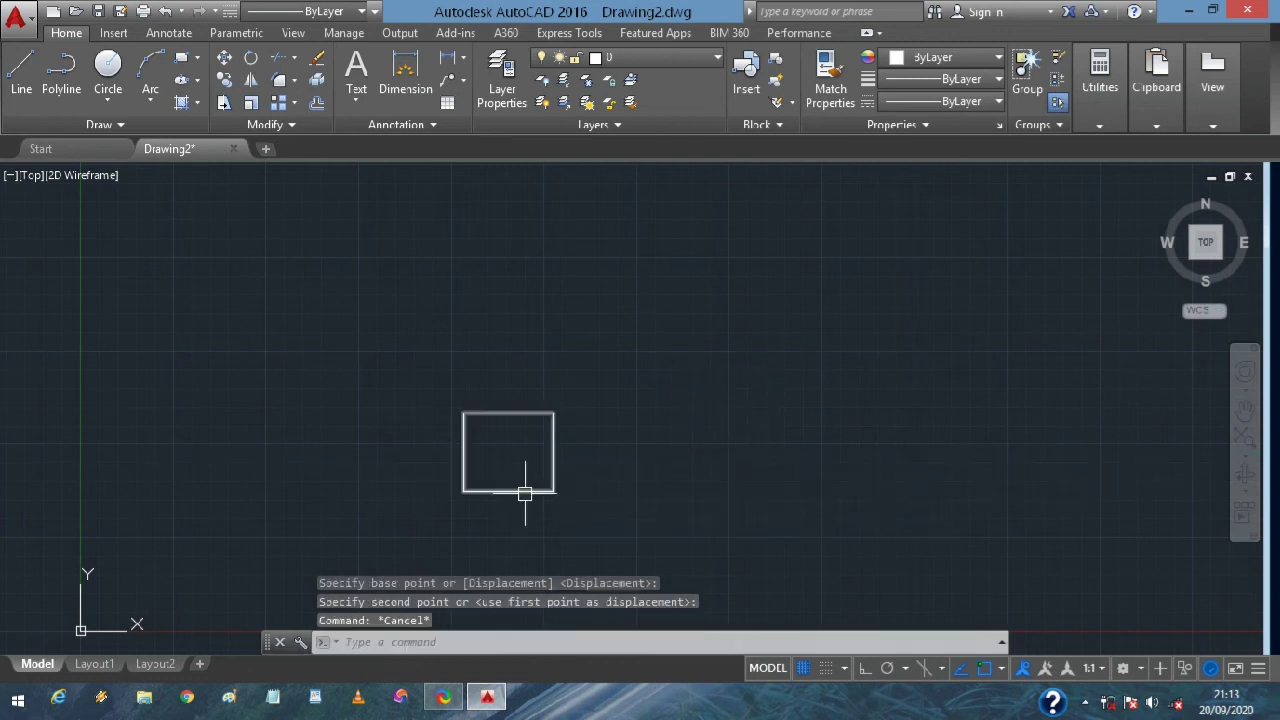
Select the rectangle before starting Move and shift it far right and slightly up by its bottom-edge midpoint
{"action": "left_click", "coordinate": [548, 491]}
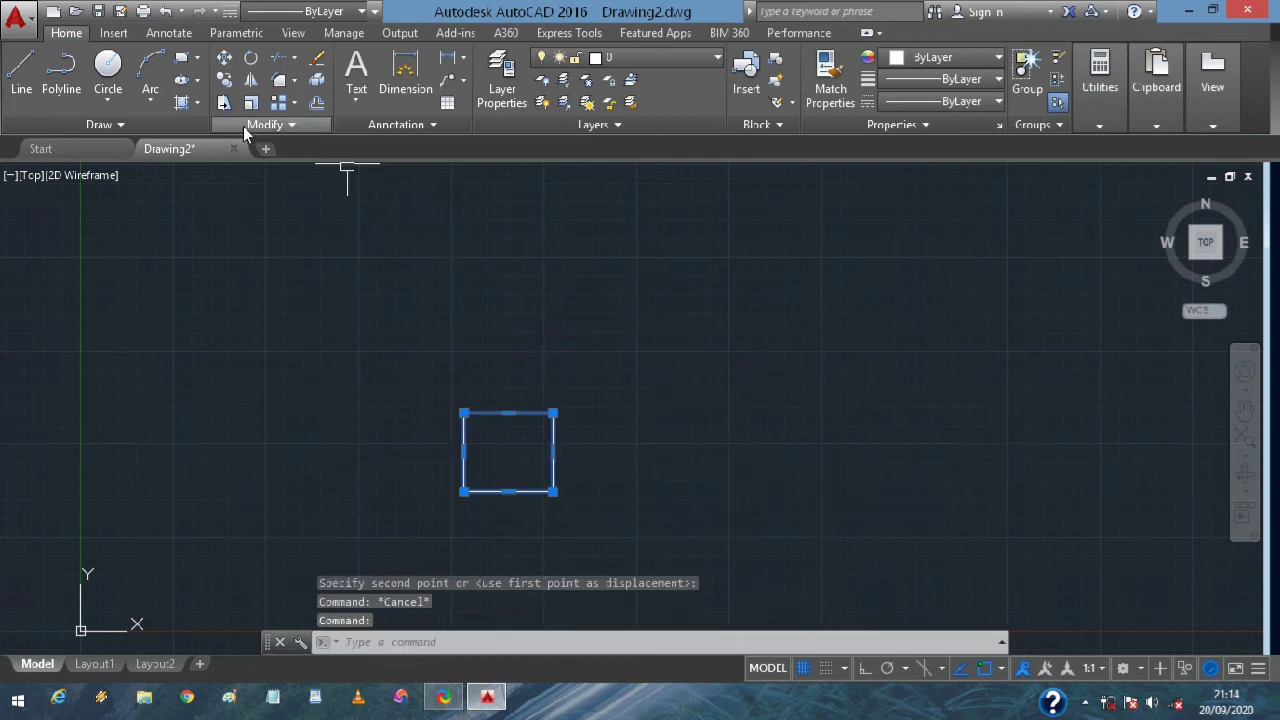
{"action": "left_click", "coordinate": [224, 57]}
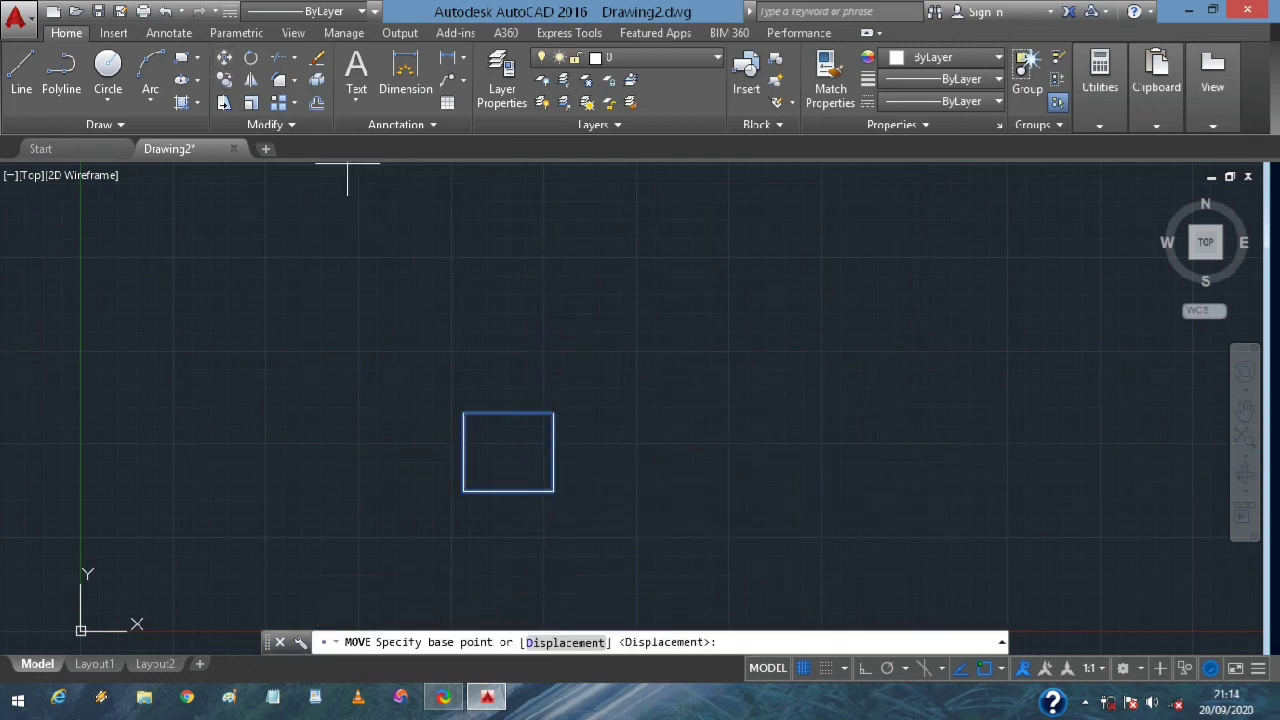
{"action": "left_click", "coordinate": [508, 491]}
{"action": "left_click", "coordinate": [851, 446]}
{"action": "key", "text": "Escape"}
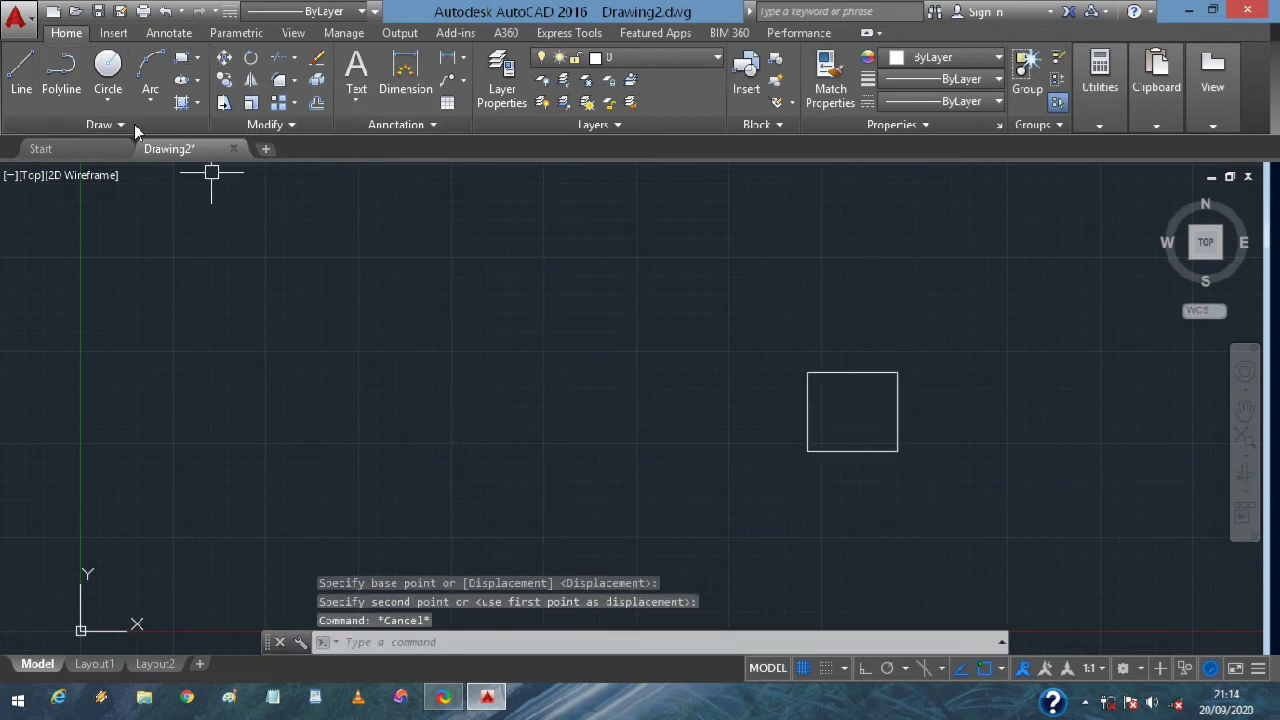
Draw a tall, narrow rectangle to the left of the nearly square one
{"action": "type", "text": "REC"}
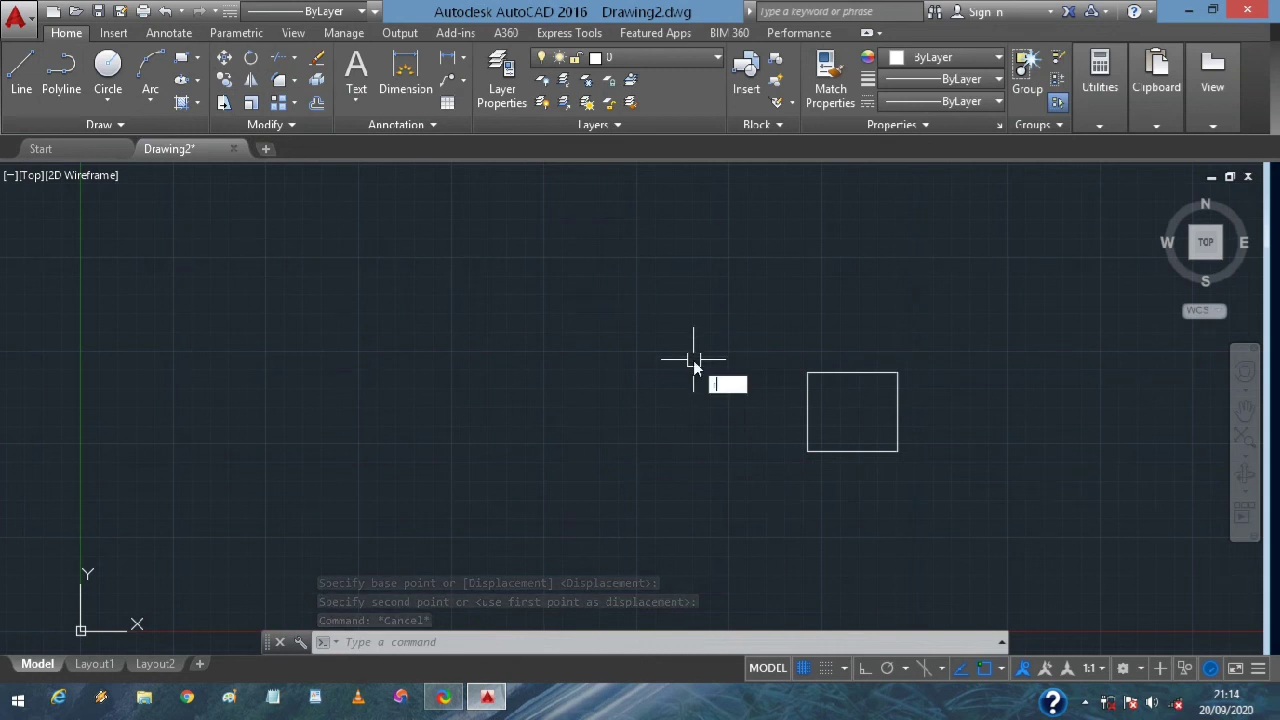
{"action": "key", "text": "Return"}
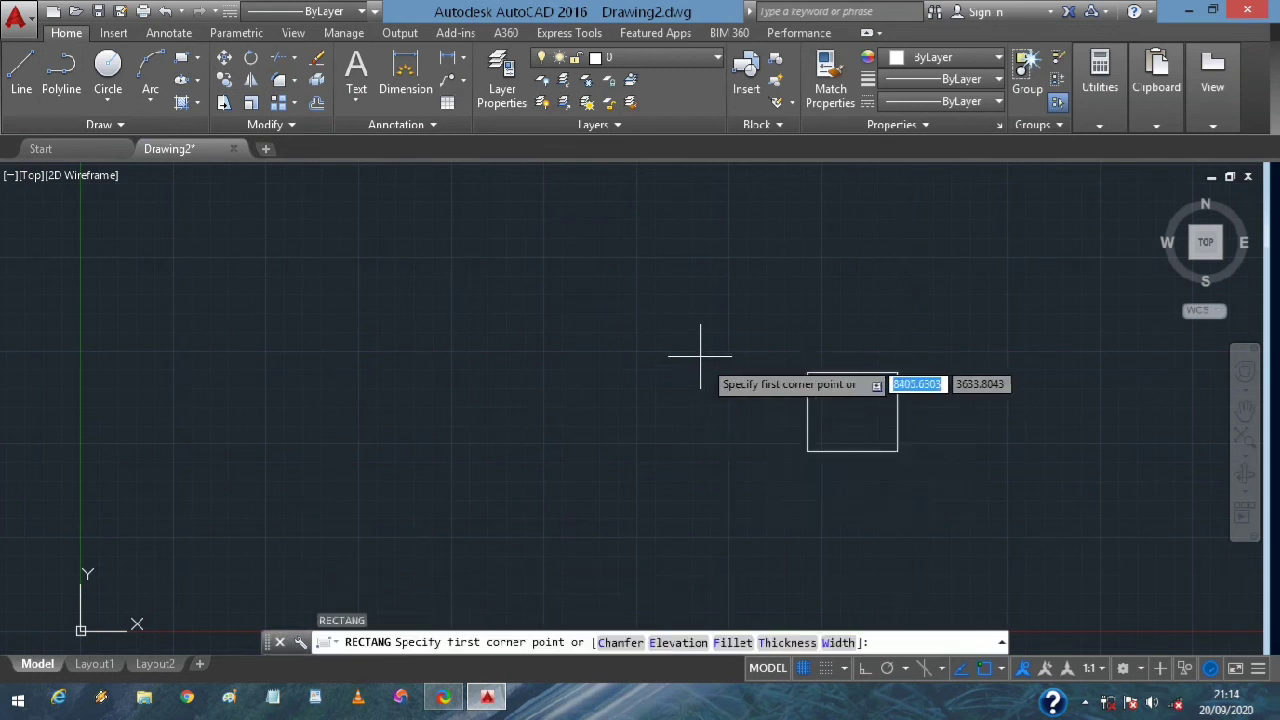
{"action": "left_click", "coordinate": [510, 283]}
{"action": "left_click", "coordinate": [566, 516]}
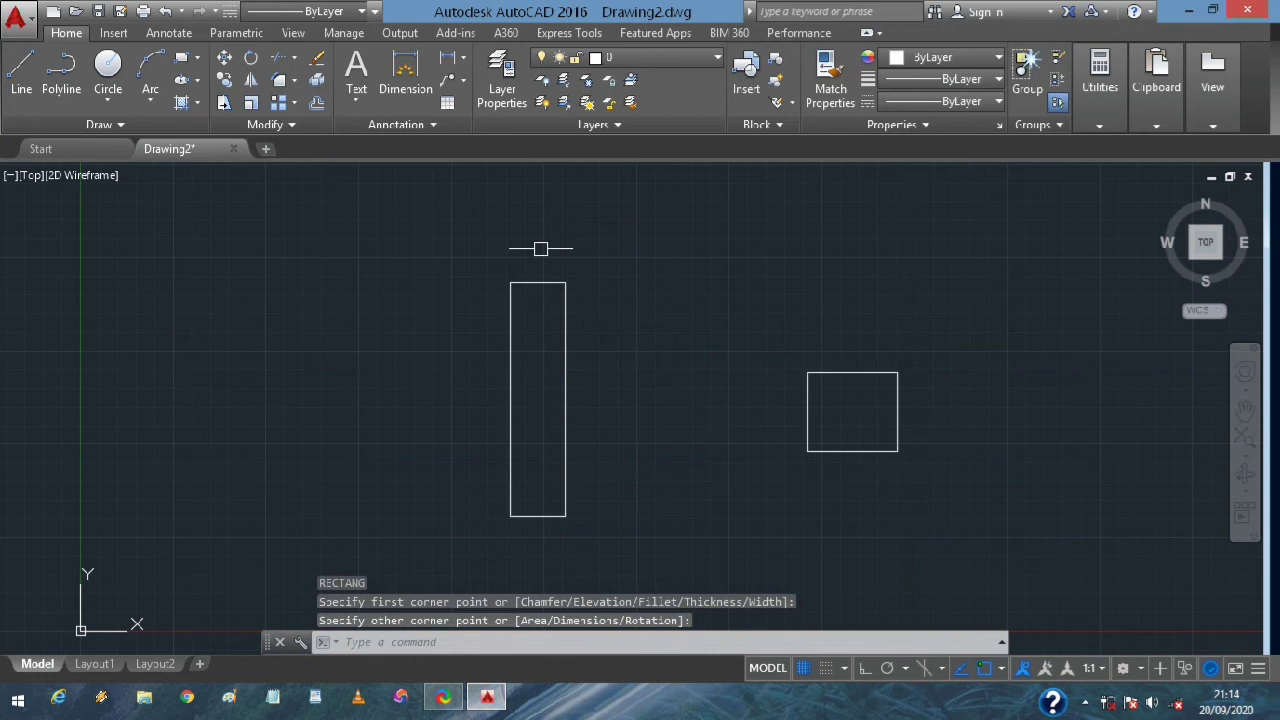
Rotate the tall rectangle counterclockwise about its bottom-edge midpoint so that it slants up to the left
{"action": "left_click", "coordinate": [558, 284]}
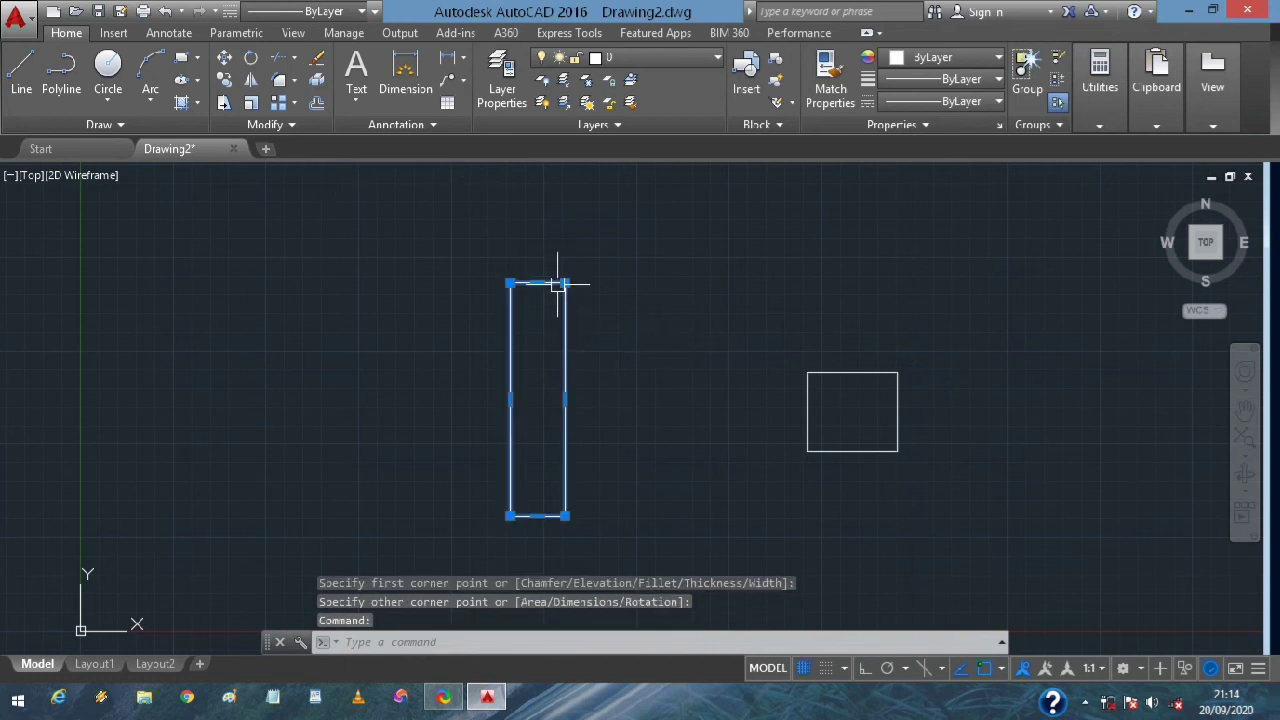
{"action": "type", "text": "R"}
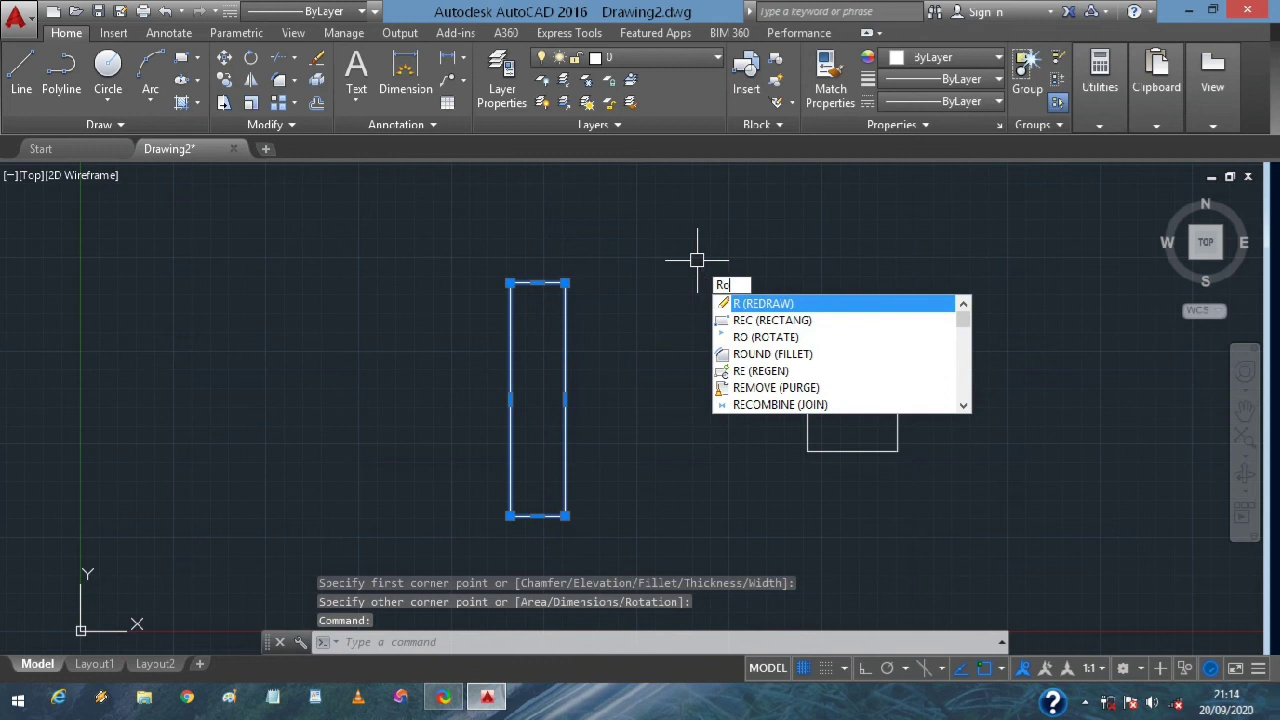
{"action": "type", "text": "O"}
{"action": "key", "text": "Return"}
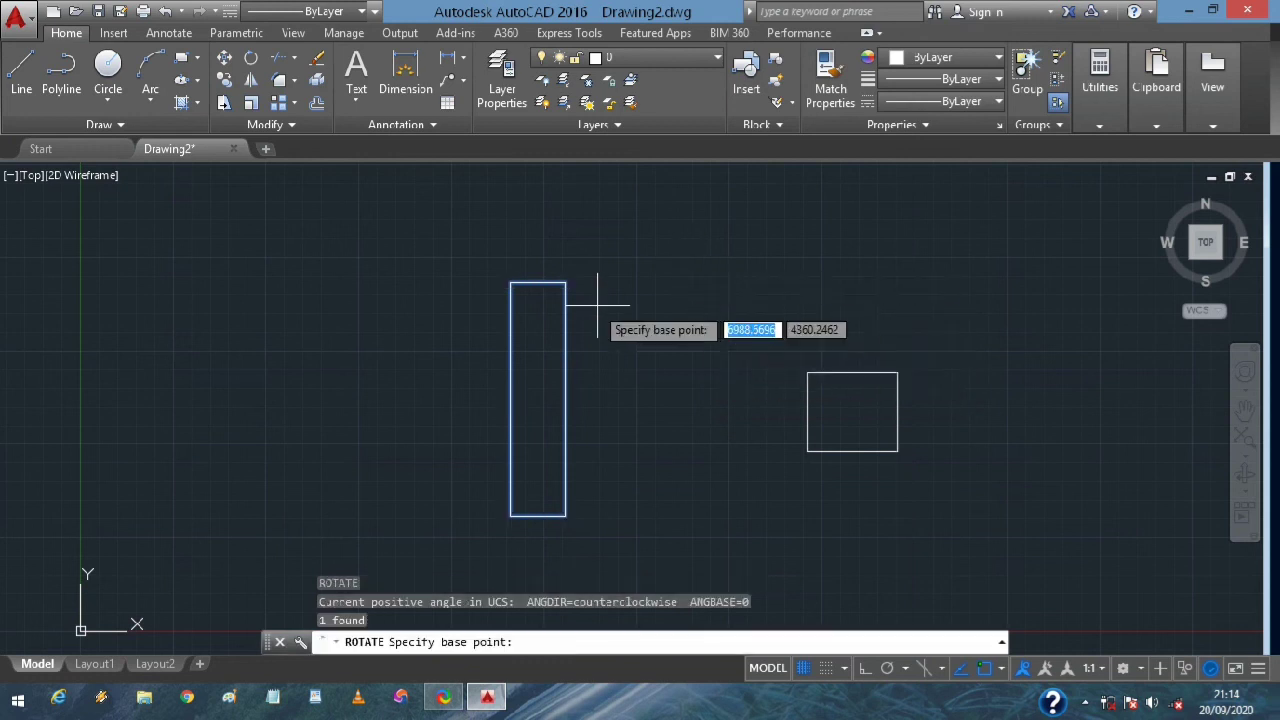
{"action": "left_click", "coordinate": [538, 516]}
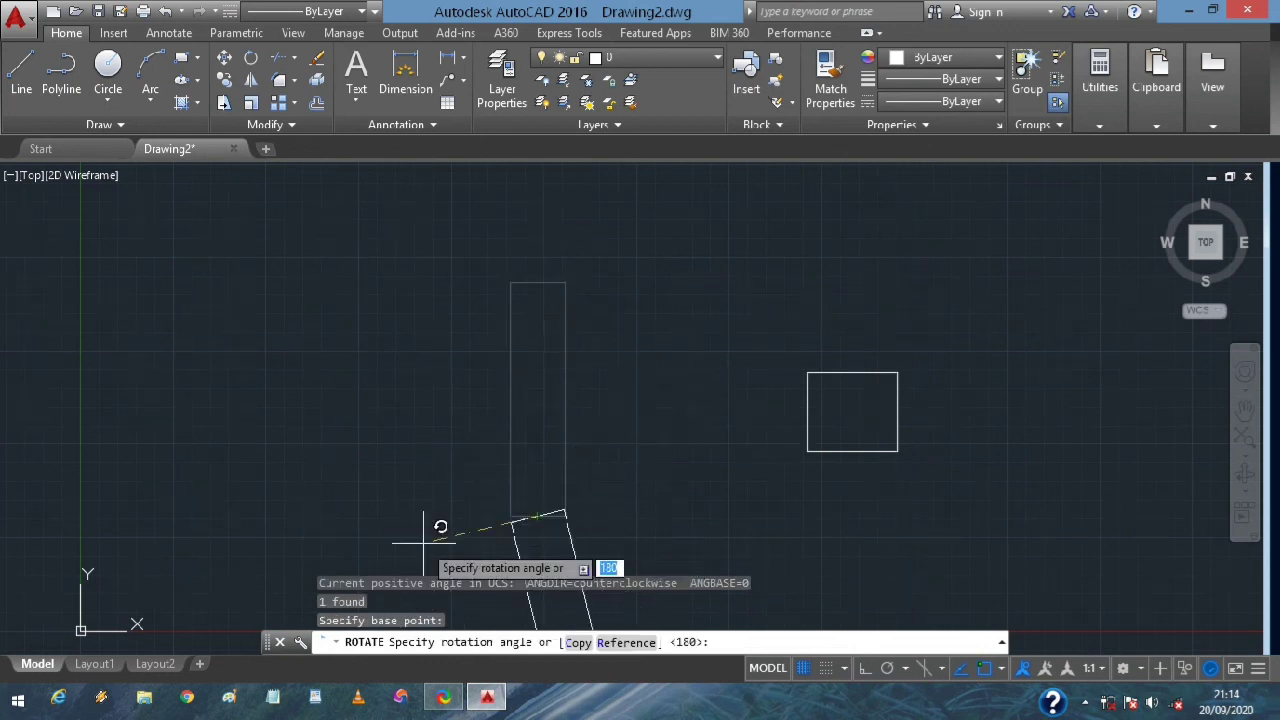
{"action": "left_click", "coordinate": [620, 380]}
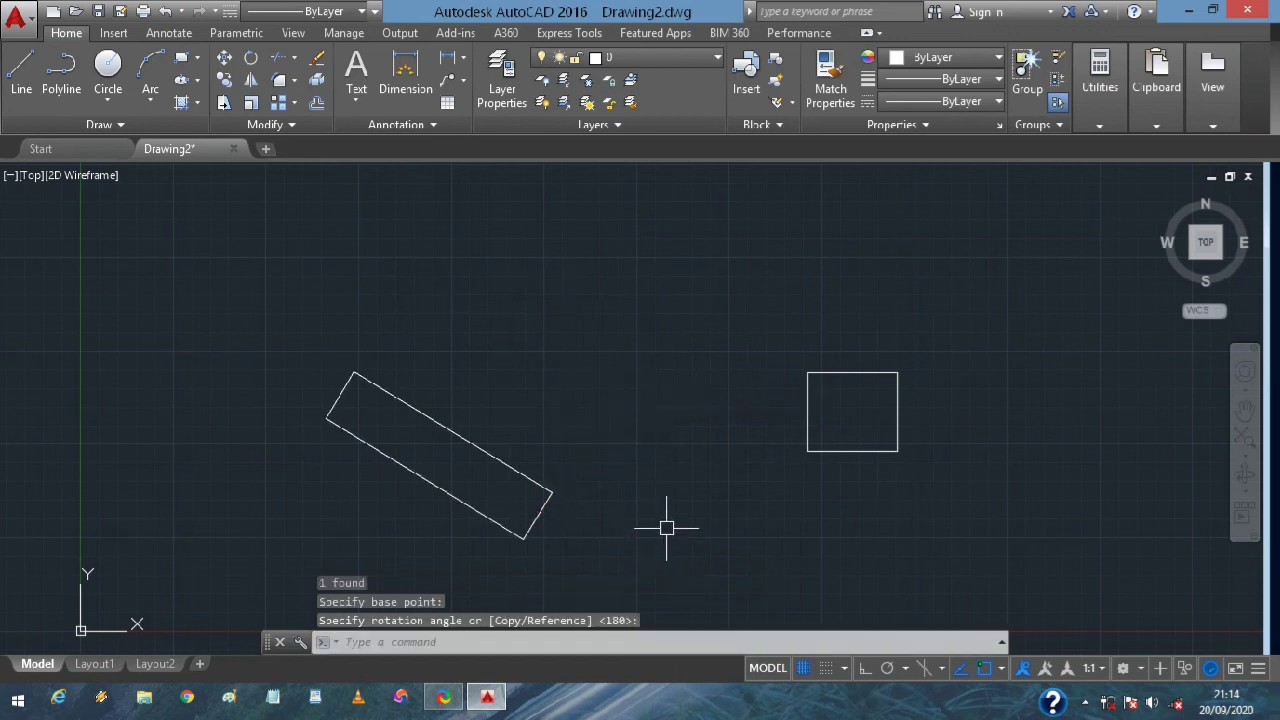
Copy the nearly square rectangle from its bottom-edge midpoint, placing ten copies scattered around the drawing
{"action": "scroll", "coordinate": [678, 520], "scroll_direction": "down", "scroll_amount": 2}
{"action": "scroll", "coordinate": [300, 230], "scroll_direction": "down", "scroll_amount": 2}
{"action": "middle_click_drag", "start_coordinate": [326, 257], "coordinate": [349, 169]}
{"action": "scroll", "coordinate": [354, 171], "scroll_direction": "up", "scroll_amount": 2}
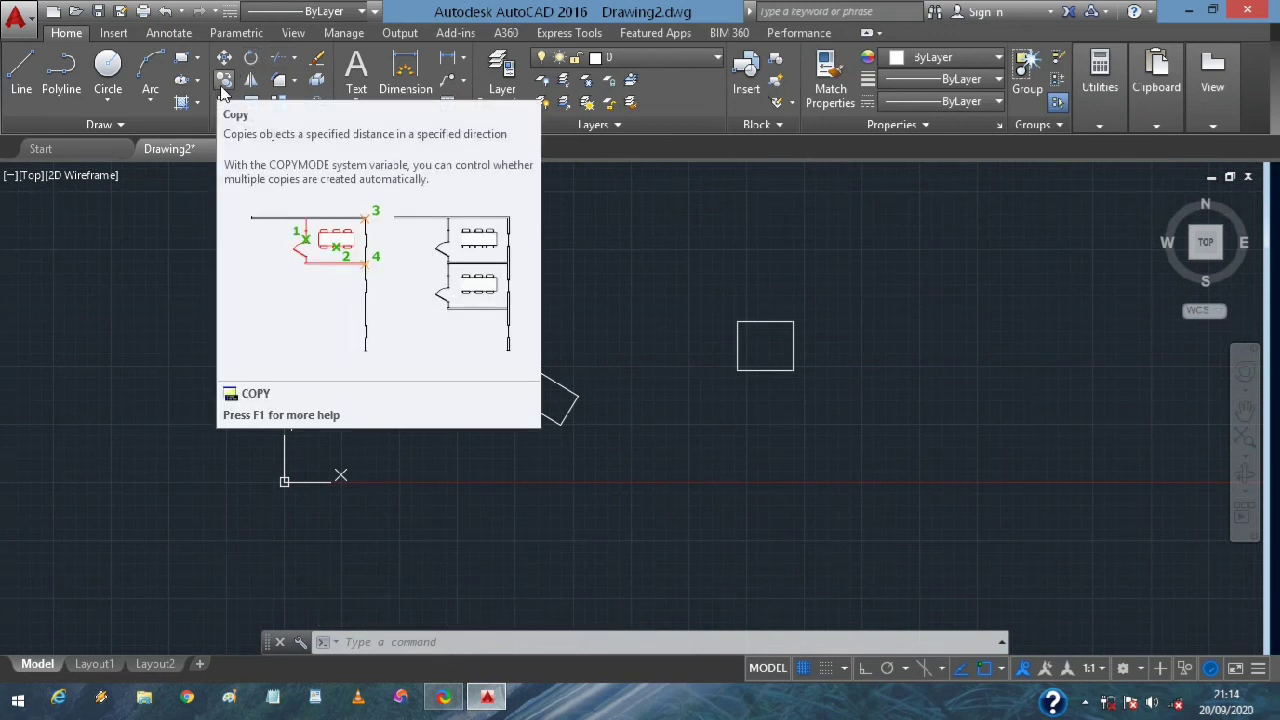
{"action": "scroll", "coordinate": [677, 427], "scroll_direction": "up", "scroll_amount": 2}
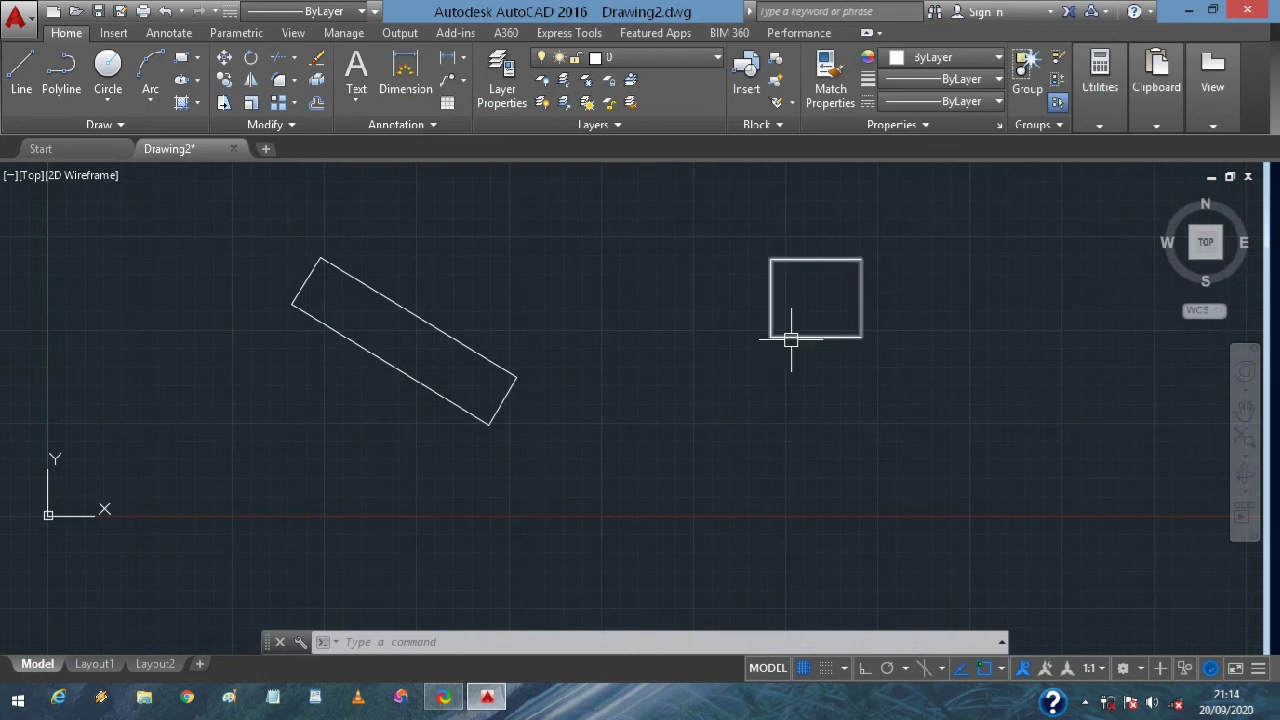
{"action": "left_click", "coordinate": [789, 336]}
{"action": "left_click", "coordinate": [224, 80]}
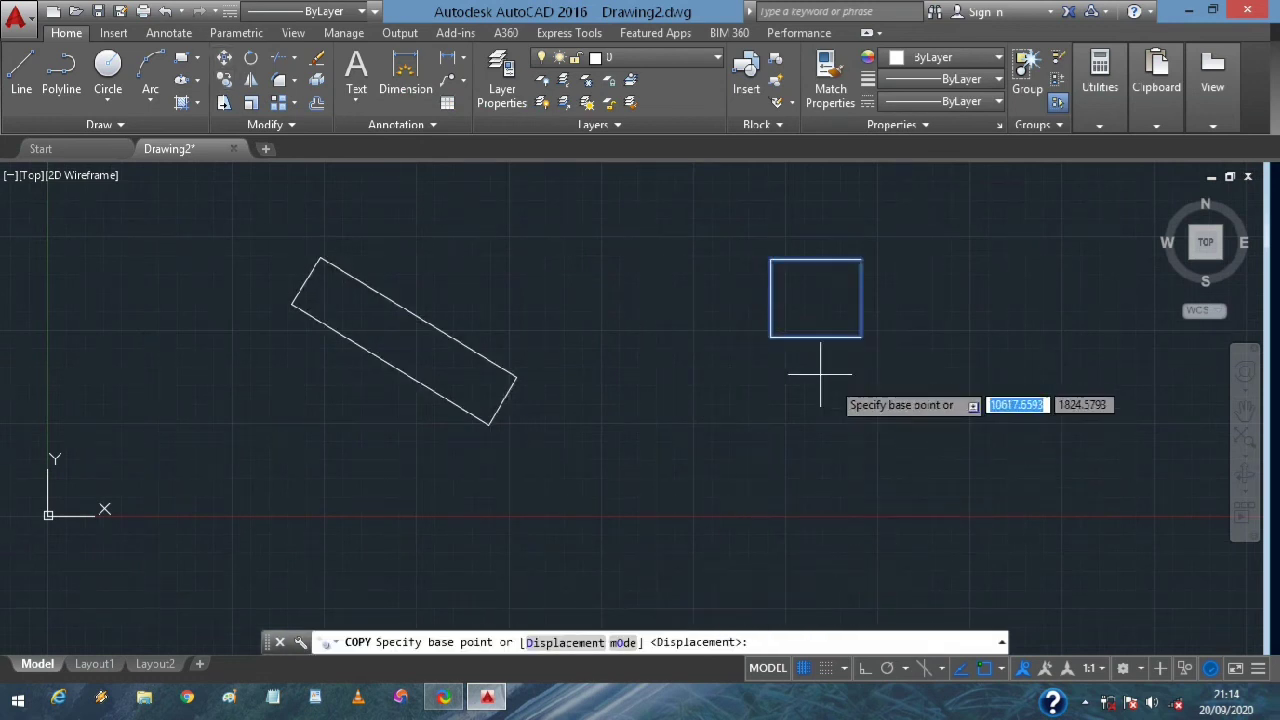
{"action": "left_click", "coordinate": [816, 338]}
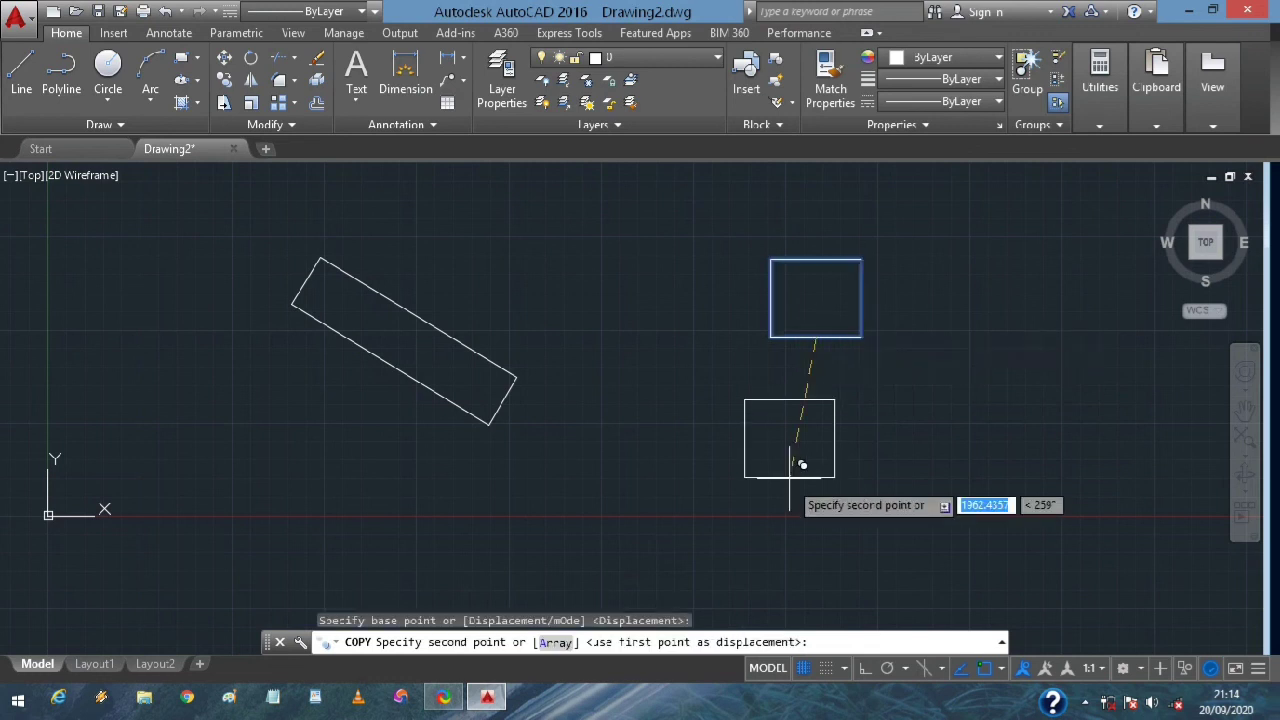
{"action": "left_click", "coordinate": [783, 473]}
{"action": "left_click", "coordinate": [648, 402]}
{"action": "left_click", "coordinate": [986, 310]}
{"action": "left_click", "coordinate": [1024, 446]}
{"action": "left_click", "coordinate": [1005, 495]}
{"action": "left_click", "coordinate": [643, 601]}
{"action": "left_click", "coordinate": [463, 528]}
{"action": "left_click", "coordinate": [220, 467]}
{"action": "left_click", "coordinate": [529, 253]}
{"action": "key", "text": "Escape"}
{"action": "scroll", "coordinate": [817, 437], "scroll_direction": "down", "scroll_amount": 5}
{"action": "scroll", "coordinate": [632, 230], "scroll_direction": "up", "scroll_amount": 5}
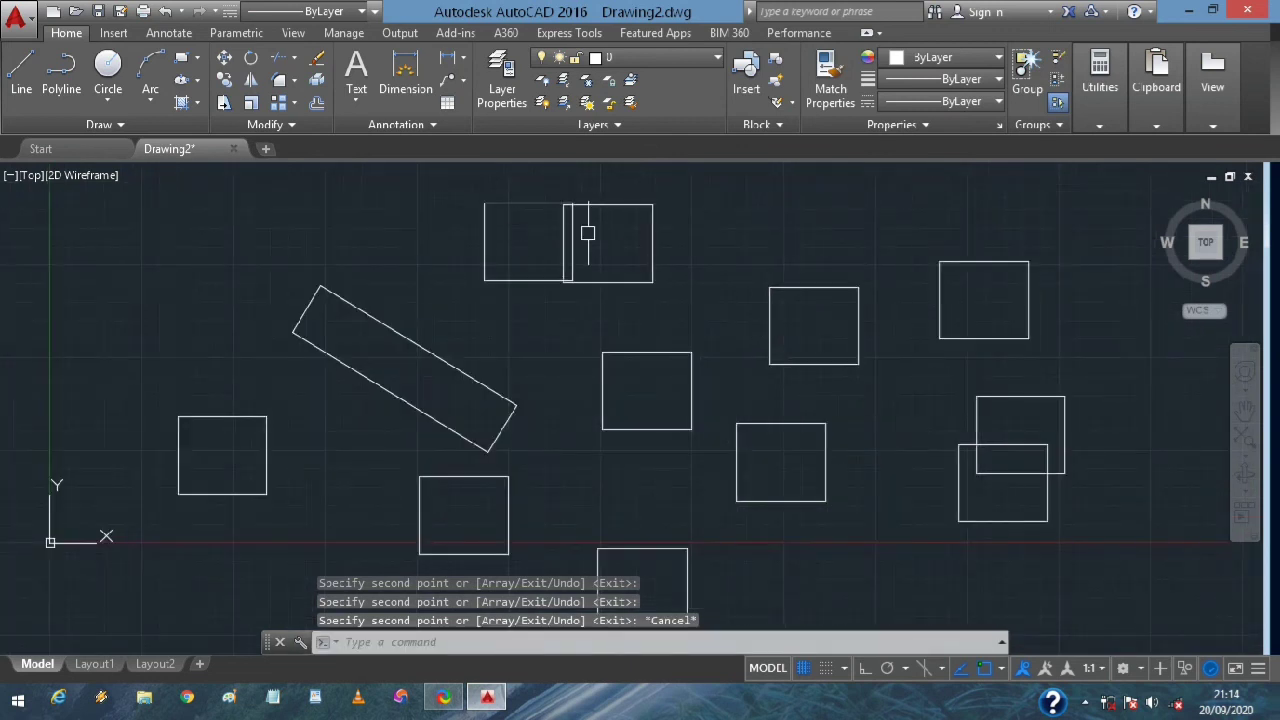
Erase all the square rectangles and the slanted rectangle from the drawing
{"action": "left_click", "coordinate": [250, 82]}
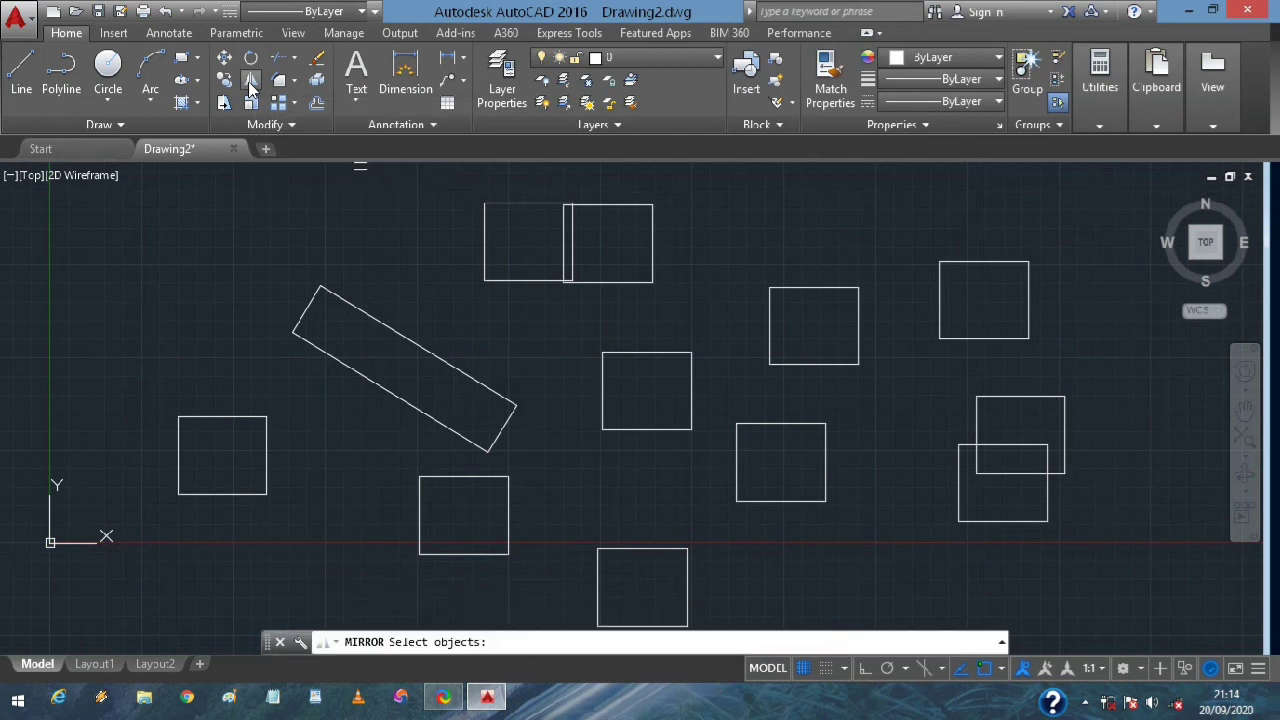
{"action": "key", "text": "Escape"}
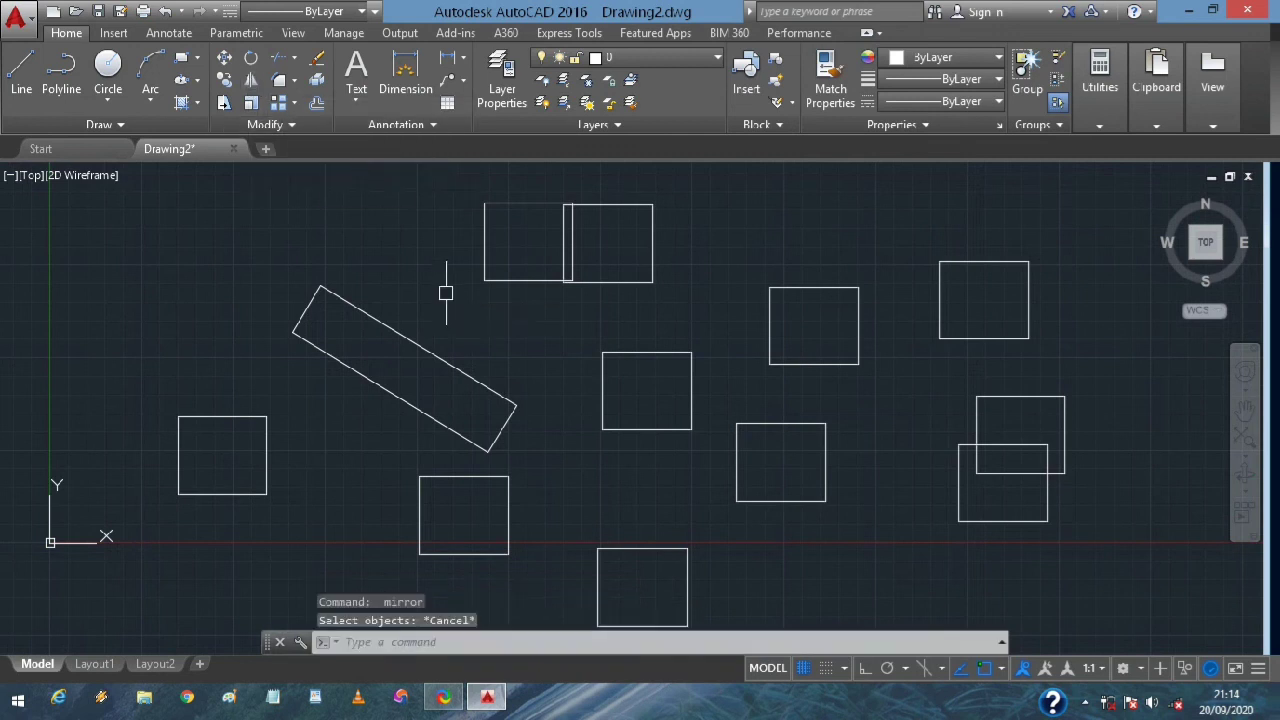
{"action": "scroll", "coordinate": [452, 313], "scroll_direction": "down", "scroll_amount": 3}
{"action": "middle_click_drag", "start_coordinate": [680, 294], "coordinate": [514, 369]}
{"action": "scroll", "coordinate": [514, 366], "scroll_direction": "up", "scroll_amount": 4}
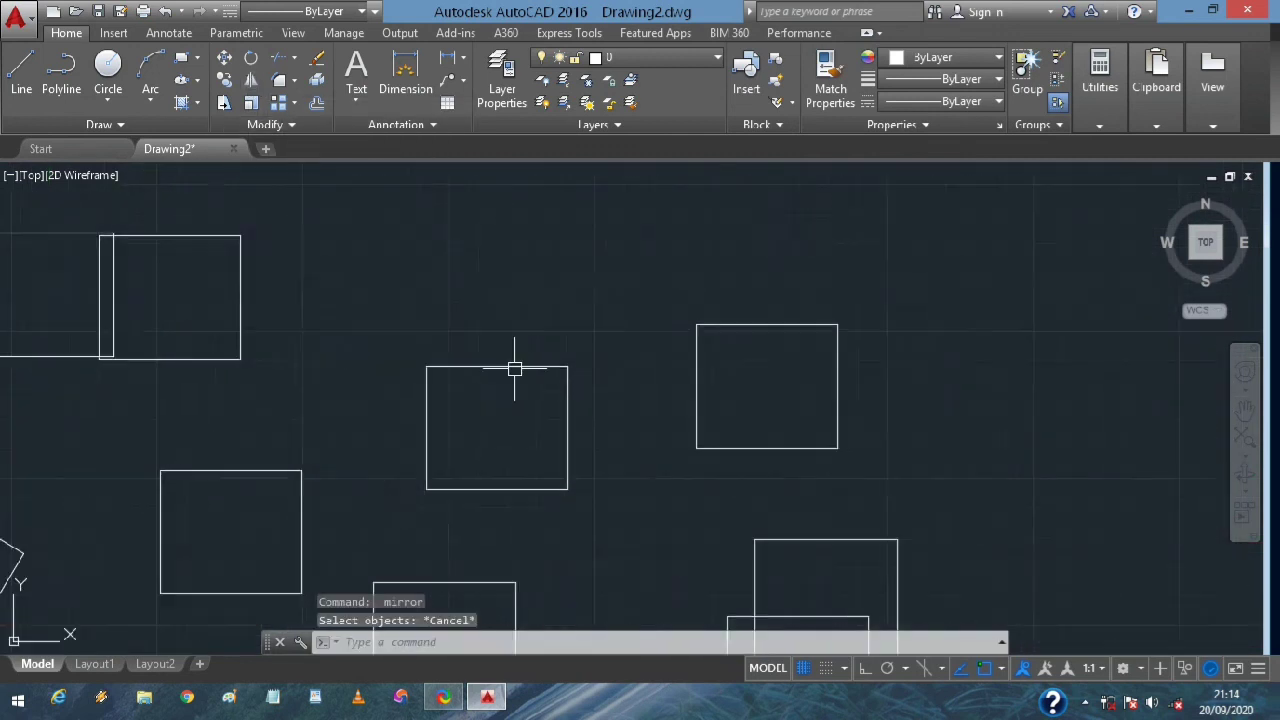
{"action": "scroll", "coordinate": [747, 537], "scroll_direction": "down", "scroll_amount": 5}
{"action": "left_click_drag", "start_coordinate": [843, 523], "coordinate": [951, 516]}
{"action": "key", "text": "Delete"}
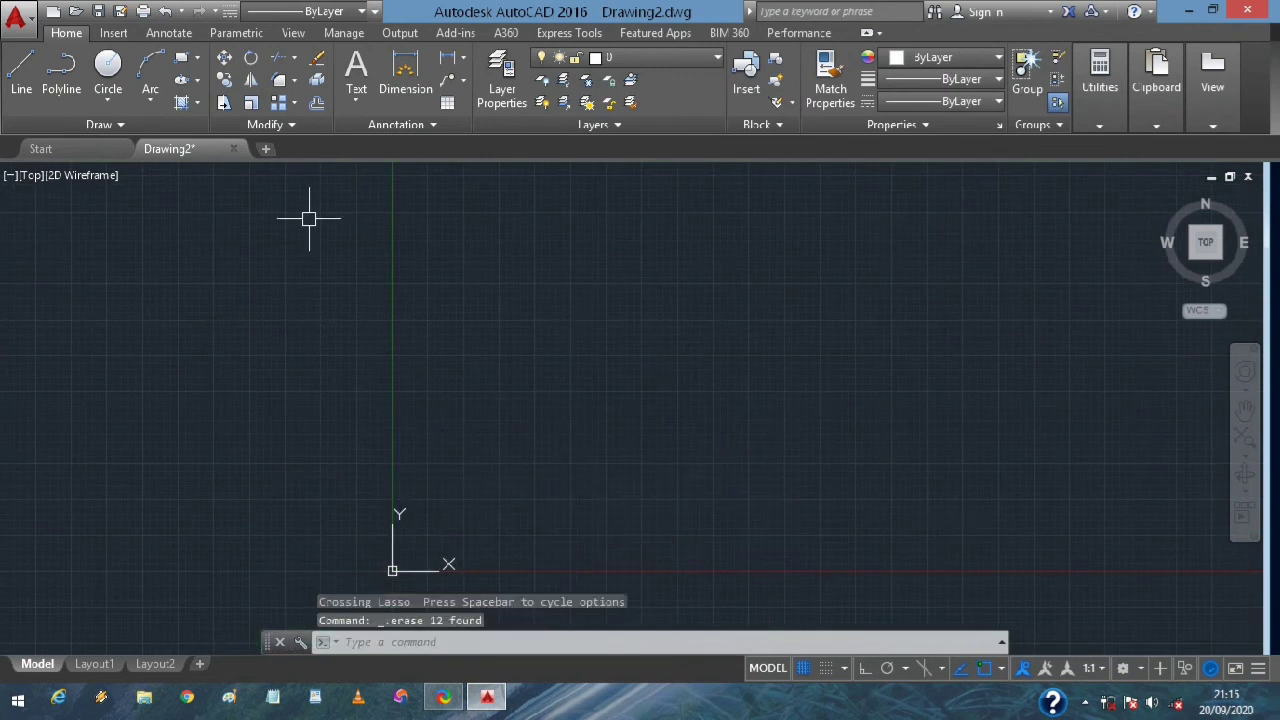
Draw a slightly wide rectangle in the upper part of the empty drawing, to the right of the Y axis
{"action": "type", "text": "rec"}
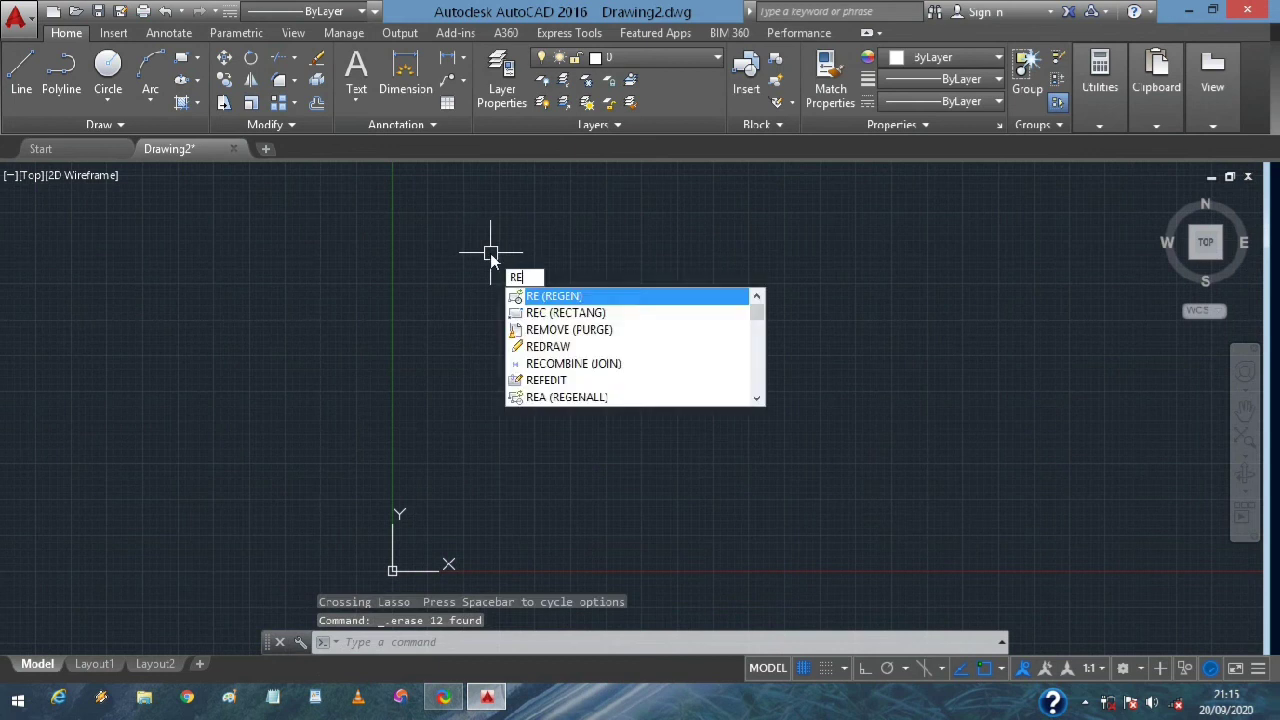
{"action": "key", "text": "Return"}
{"action": "left_click", "coordinate": [609, 251]}
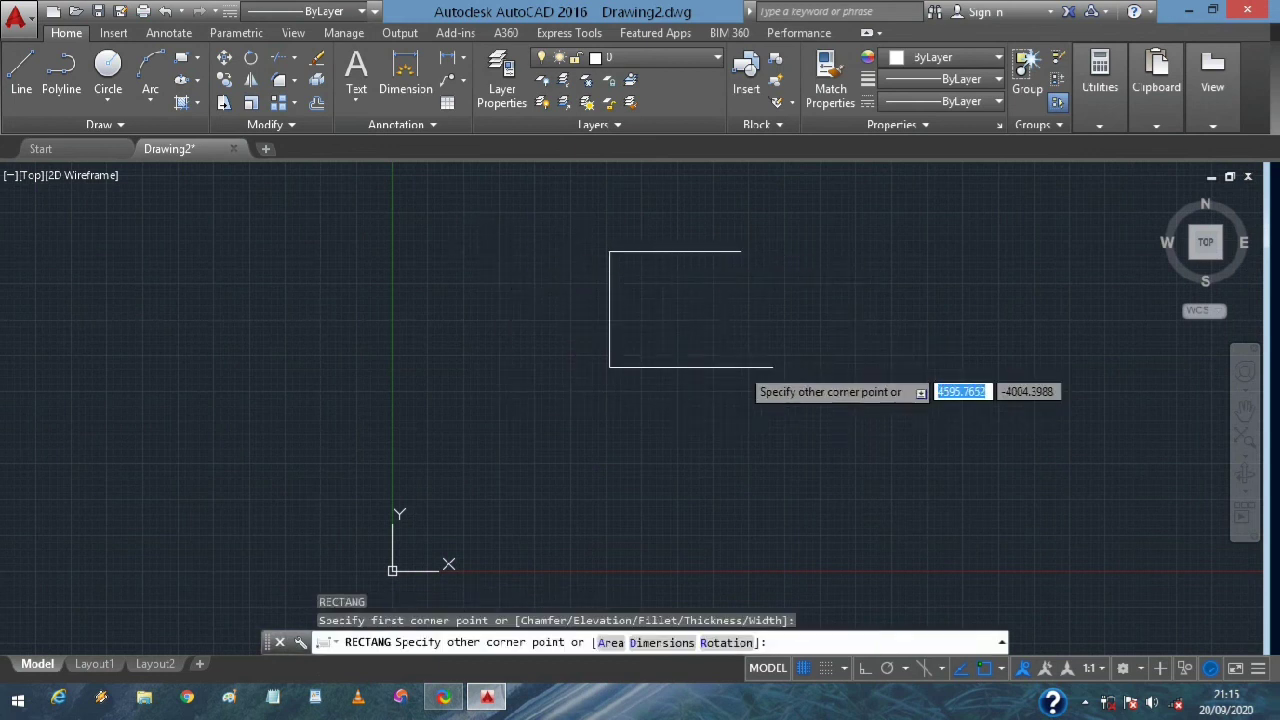
{"action": "left_click", "coordinate": [742, 363]}
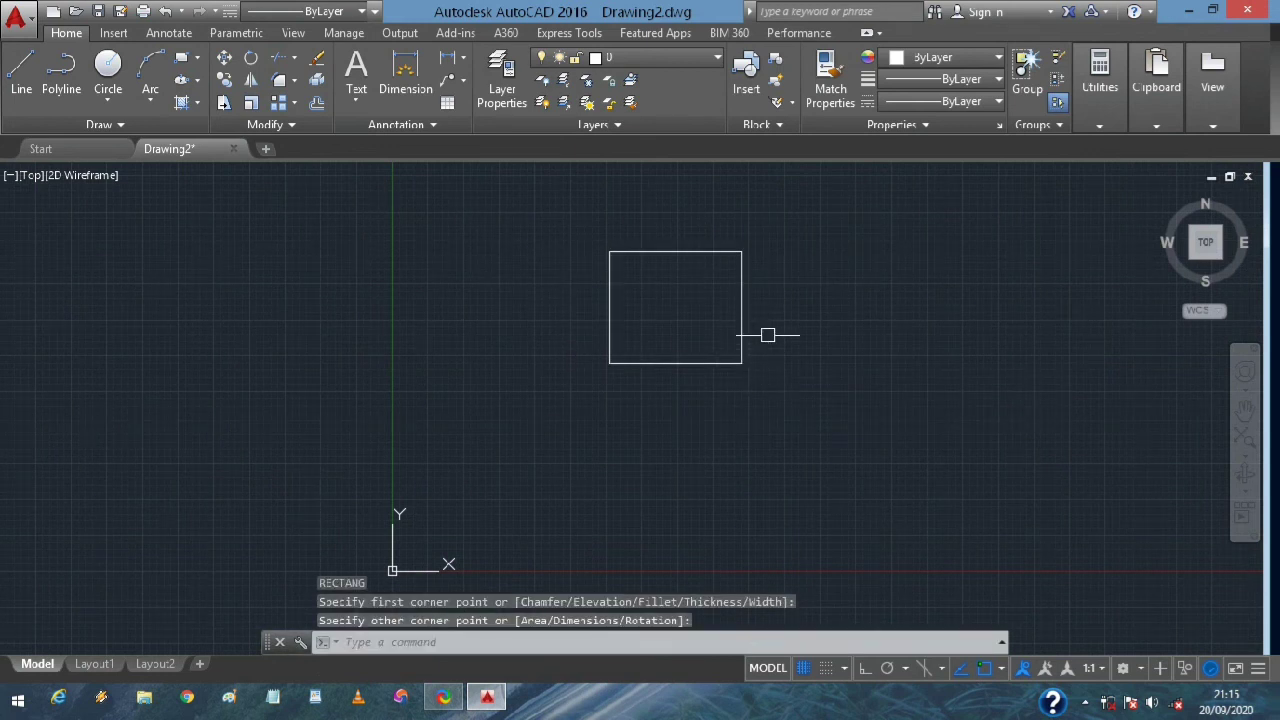
Draw a circle centred inside the rectangle, large enough to cross its top edge and nearly reach its left edge
{"action": "left_click", "coordinate": [108, 72]}
{"action": "left_click", "coordinate": [666, 291]}
{"action": "left_click", "coordinate": [695, 337]}
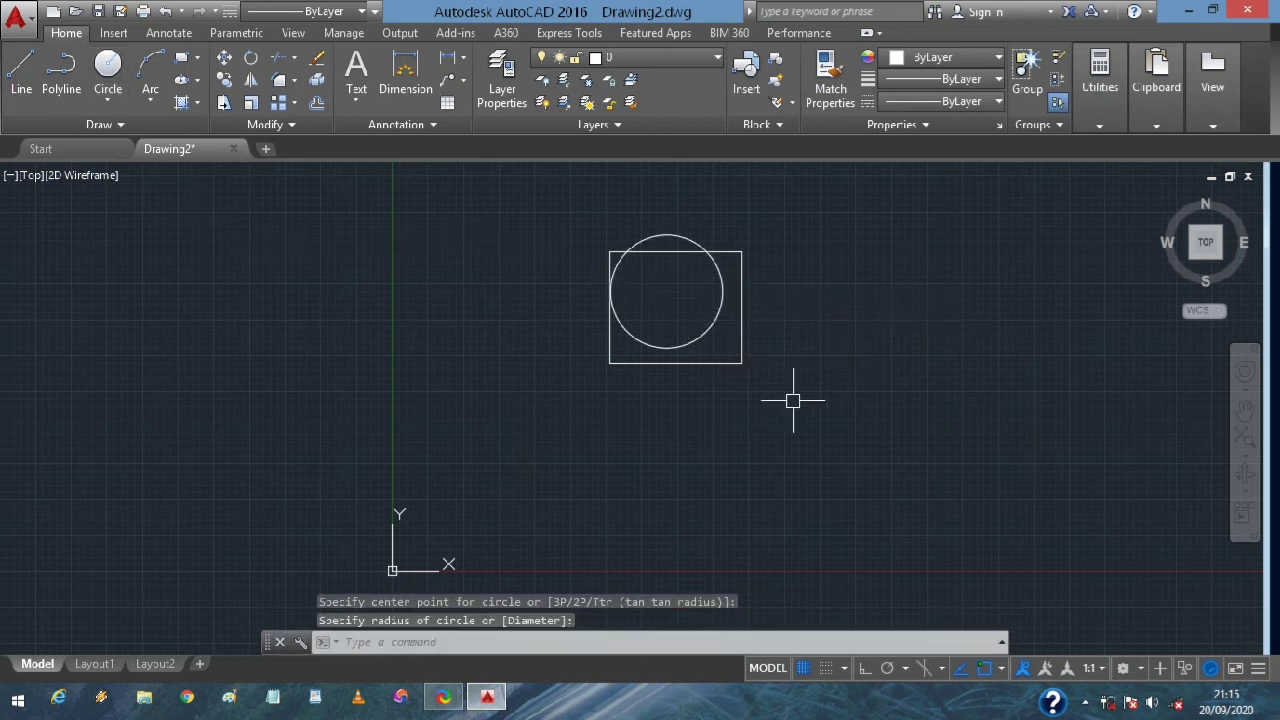
{"action": "middle_click_drag", "start_coordinate": [753, 329], "coordinate": [749, 351]}
{"action": "key", "text": "Escape"}
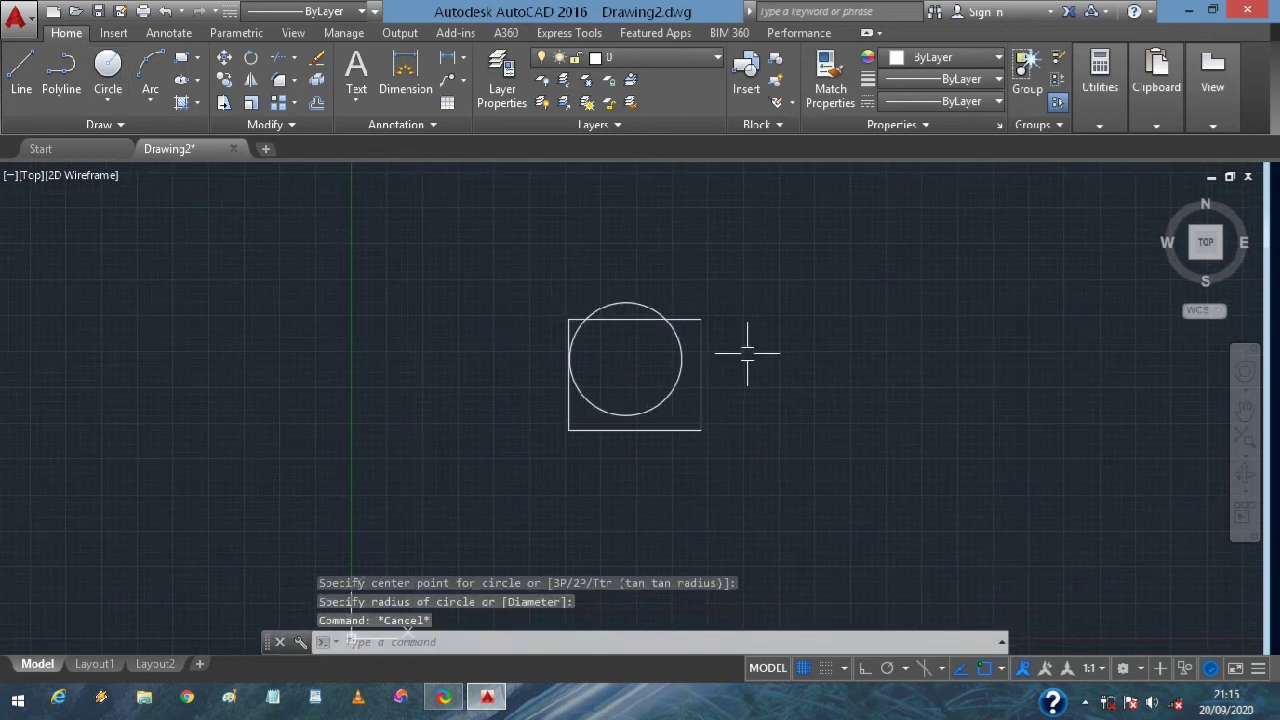
Mirror the rectangle and circle across a vertical line to their right with Ortho on, keeping the source objects
{"action": "mouse_move", "coordinate": [786, 428]}
{"action": "left_mouse_down"}
{"action": "mouse_move", "coordinate": [651, 294]}
{"action": "mouse_move", "coordinate": [535, 320]}
{"action": "left_mouse_up"}
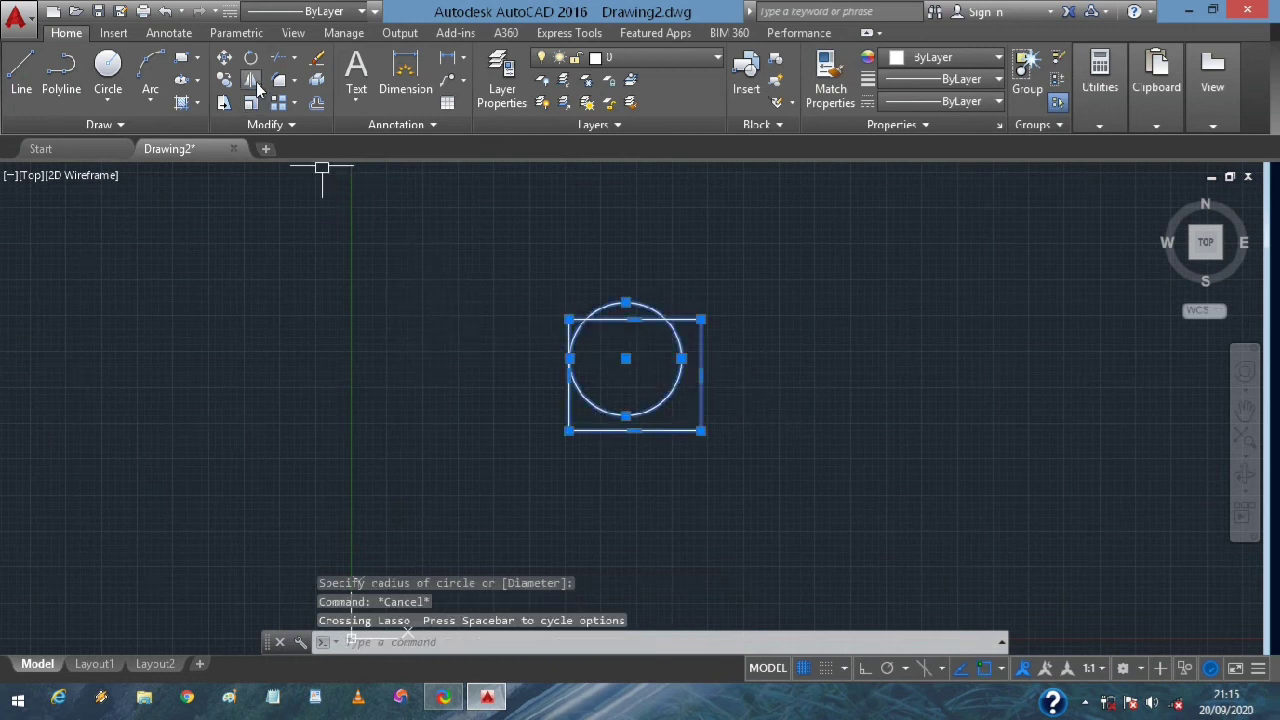
{"action": "left_click", "coordinate": [253, 82]}
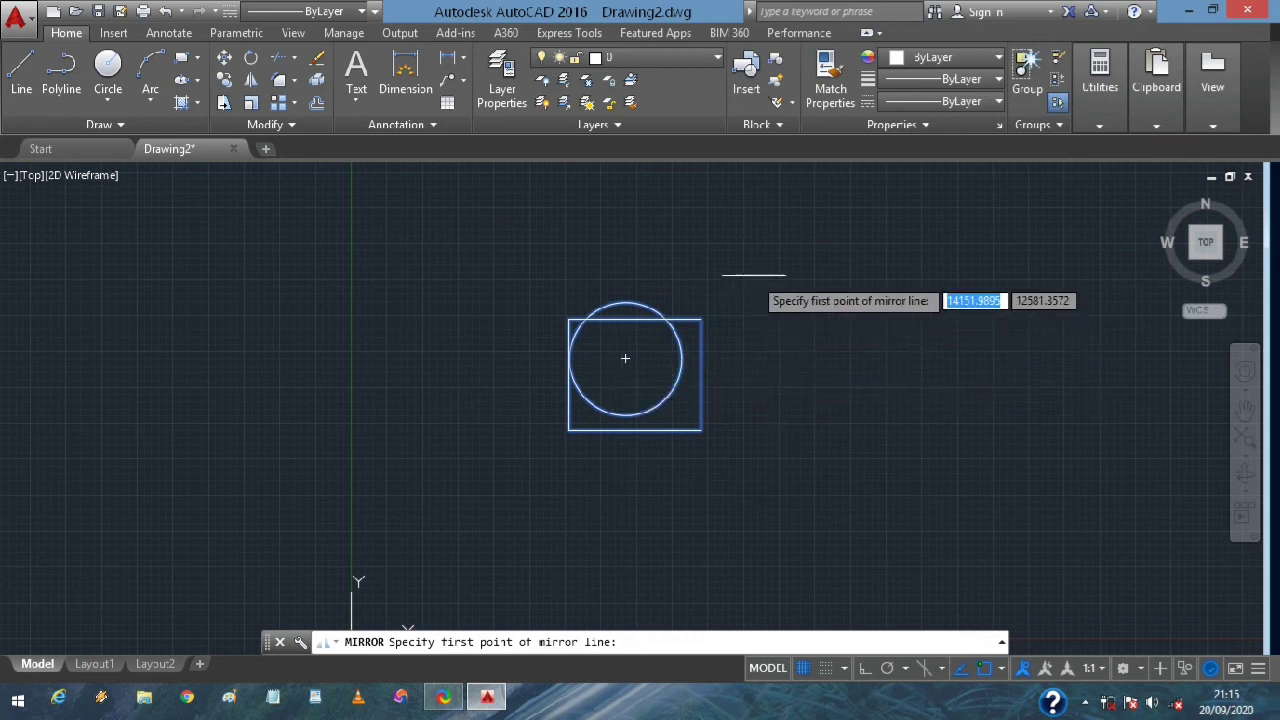
{"action": "left_click", "coordinate": [755, 240]}
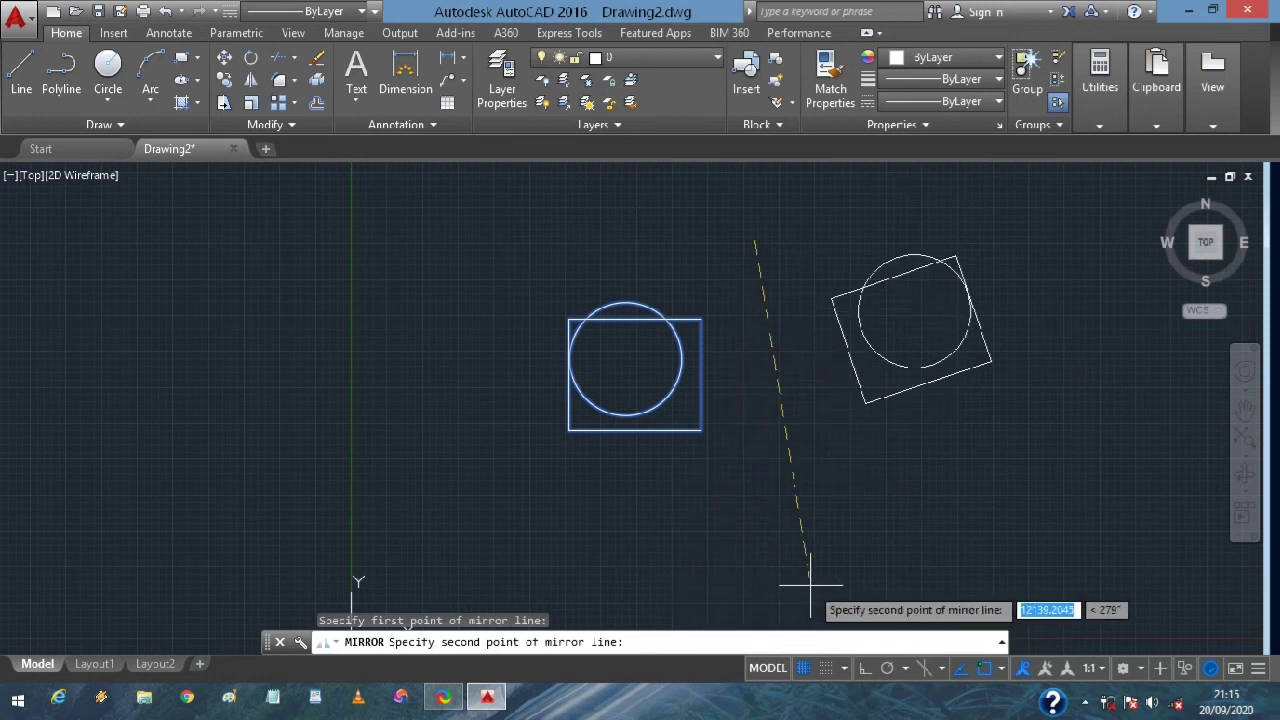
{"action": "key", "text": "F8"}
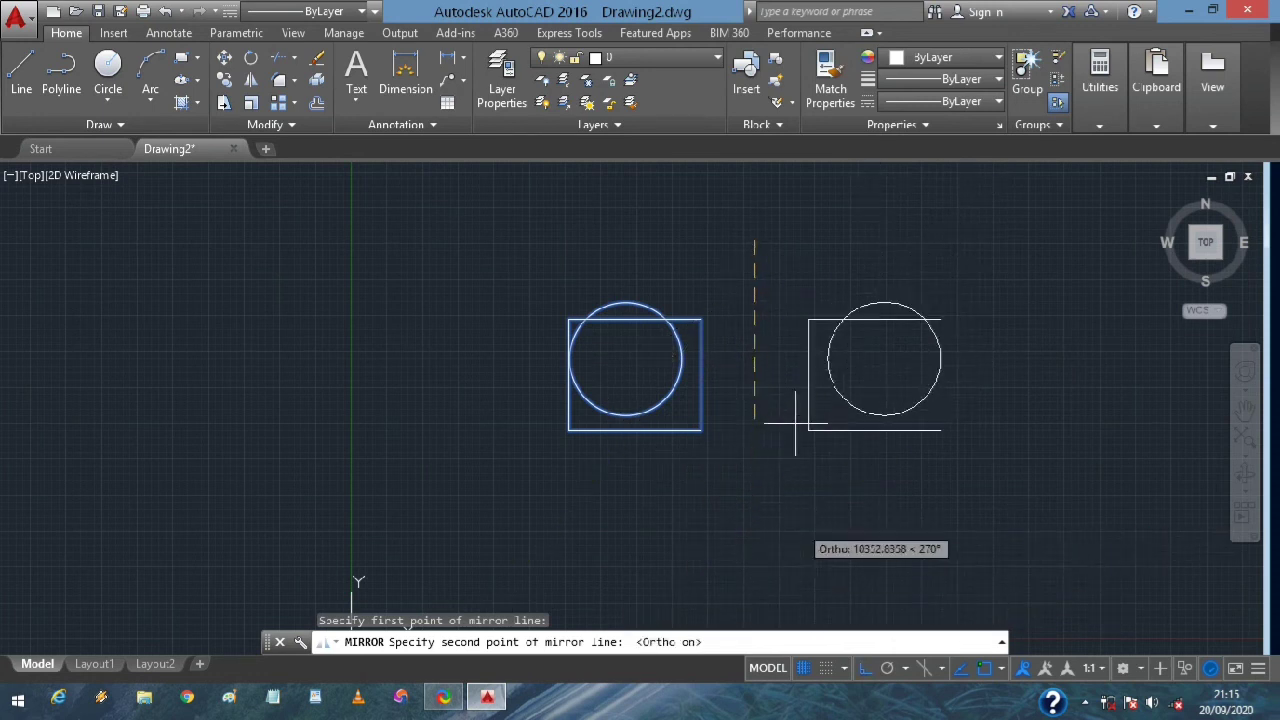
{"action": "left_click", "coordinate": [796, 522]}
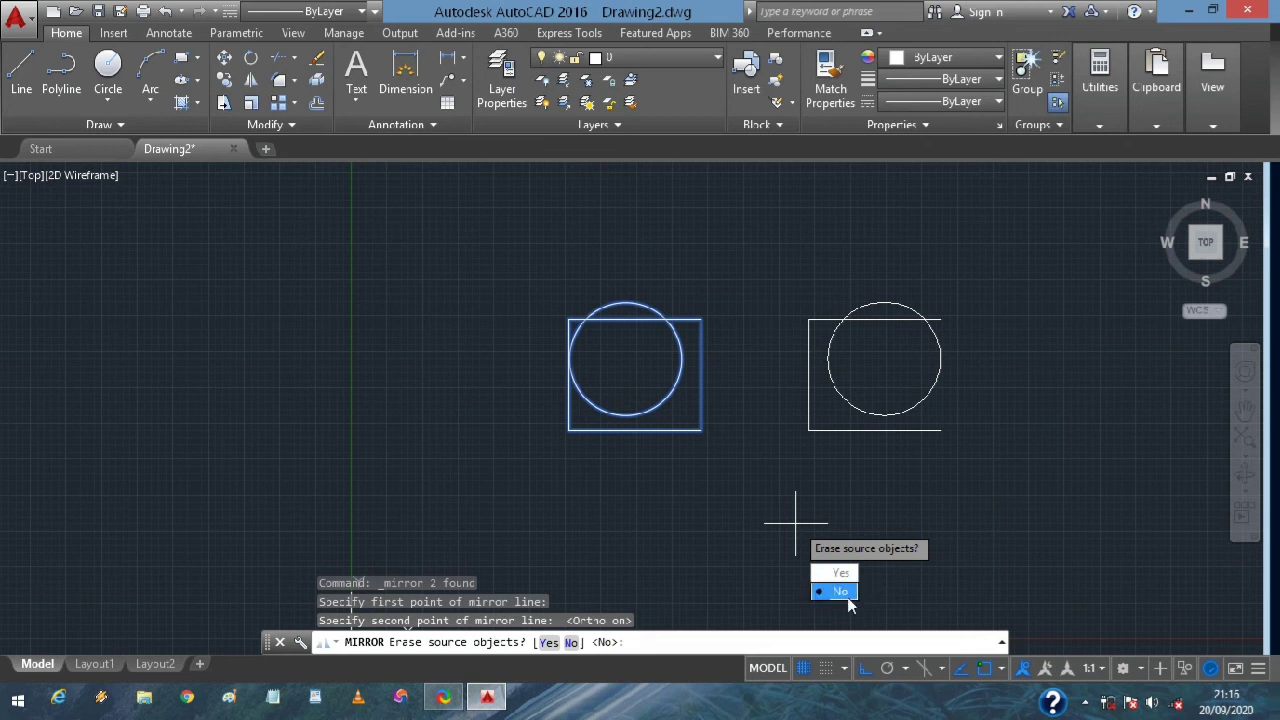
{"action": "key", "text": "Return"}
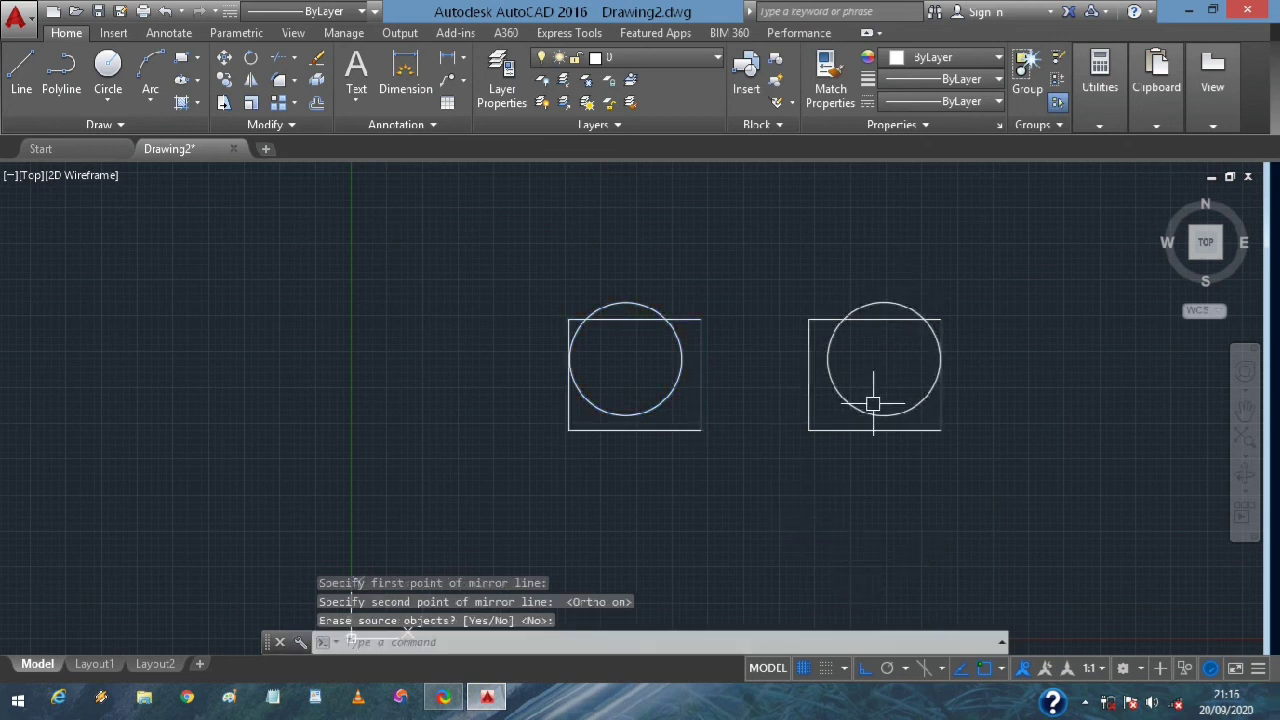
Mirror the original rectangle and circle upward across a horizontal line above them, keeping the source objects
{"action": "mouse_move", "coordinate": [745, 412]}
{"action": "left_mouse_down"}
{"action": "mouse_move", "coordinate": [609, 296]}
{"action": "mouse_move", "coordinate": [612, 520]}
{"action": "mouse_move", "coordinate": [714, 337]}
{"action": "left_mouse_up"}
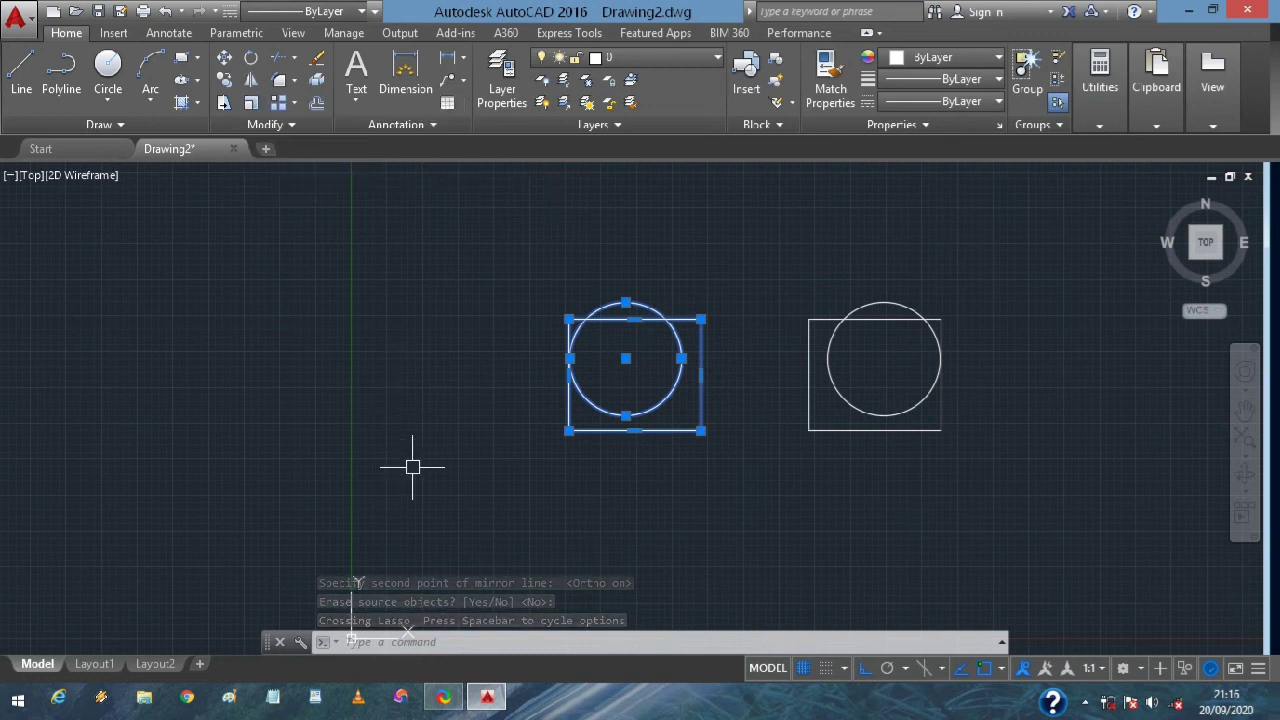
{"action": "type", "text": "m"}
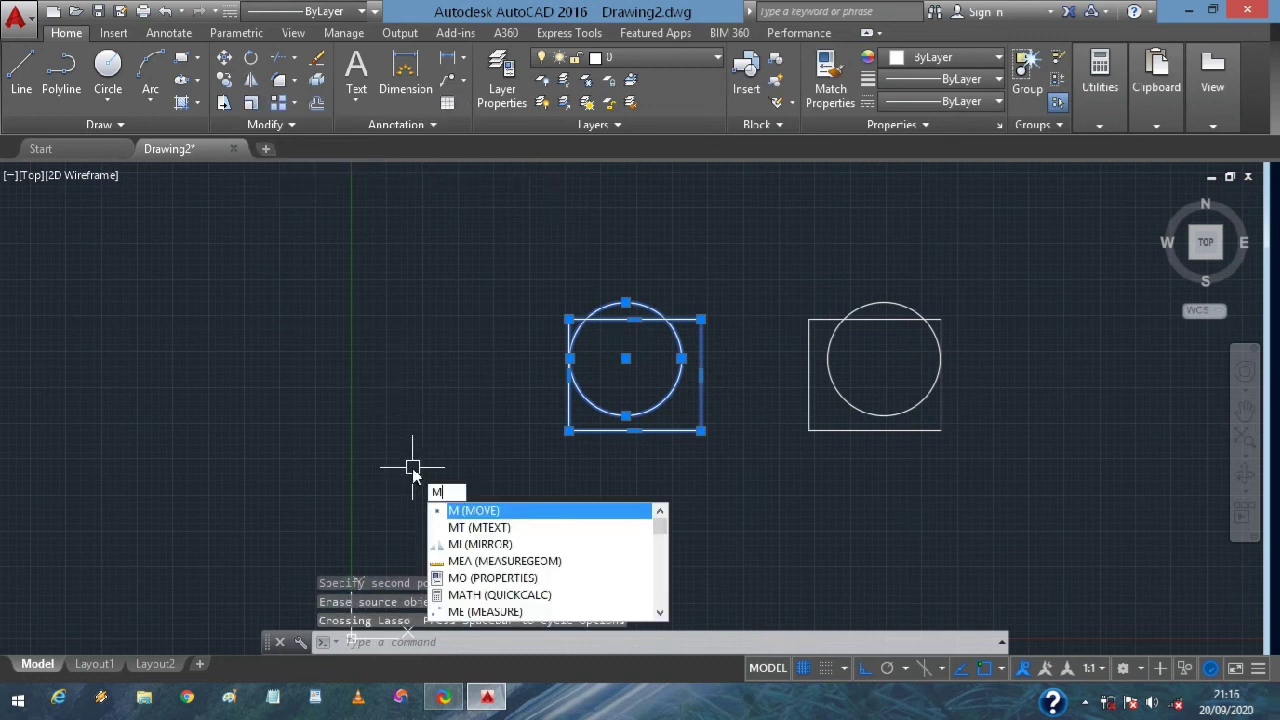
{"action": "type", "text": "i"}
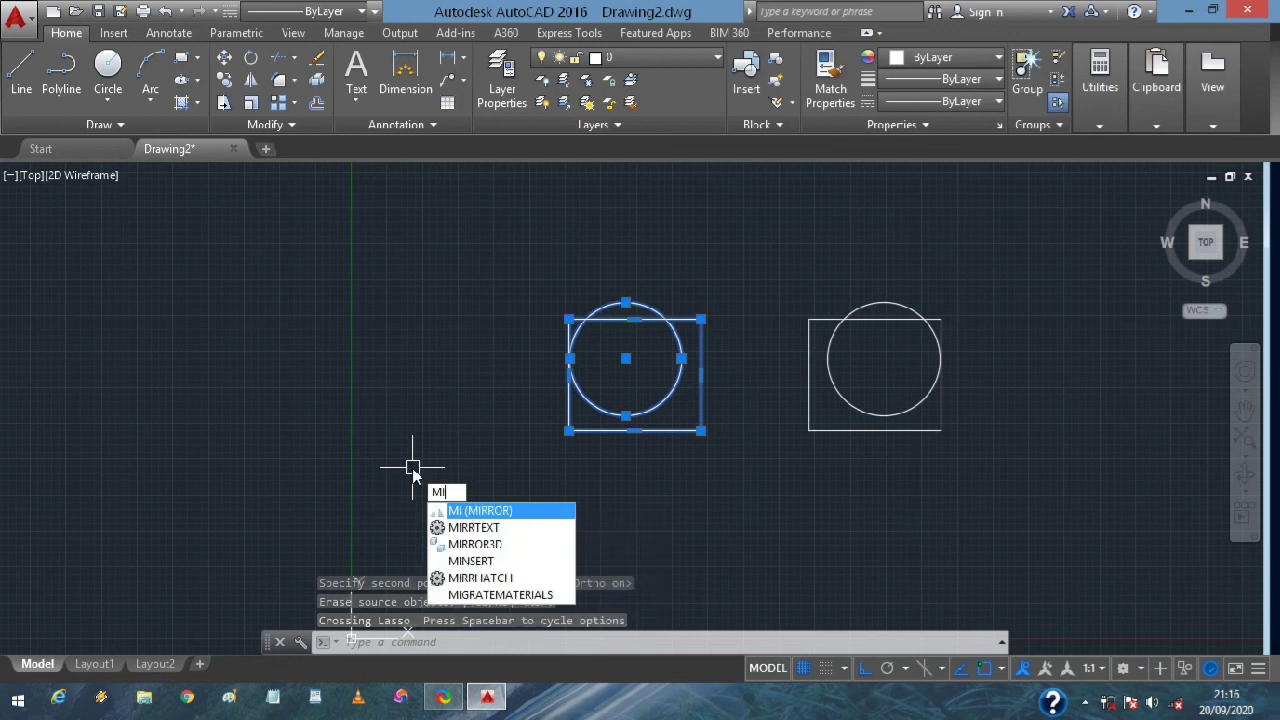
{"action": "key", "text": "Return"}
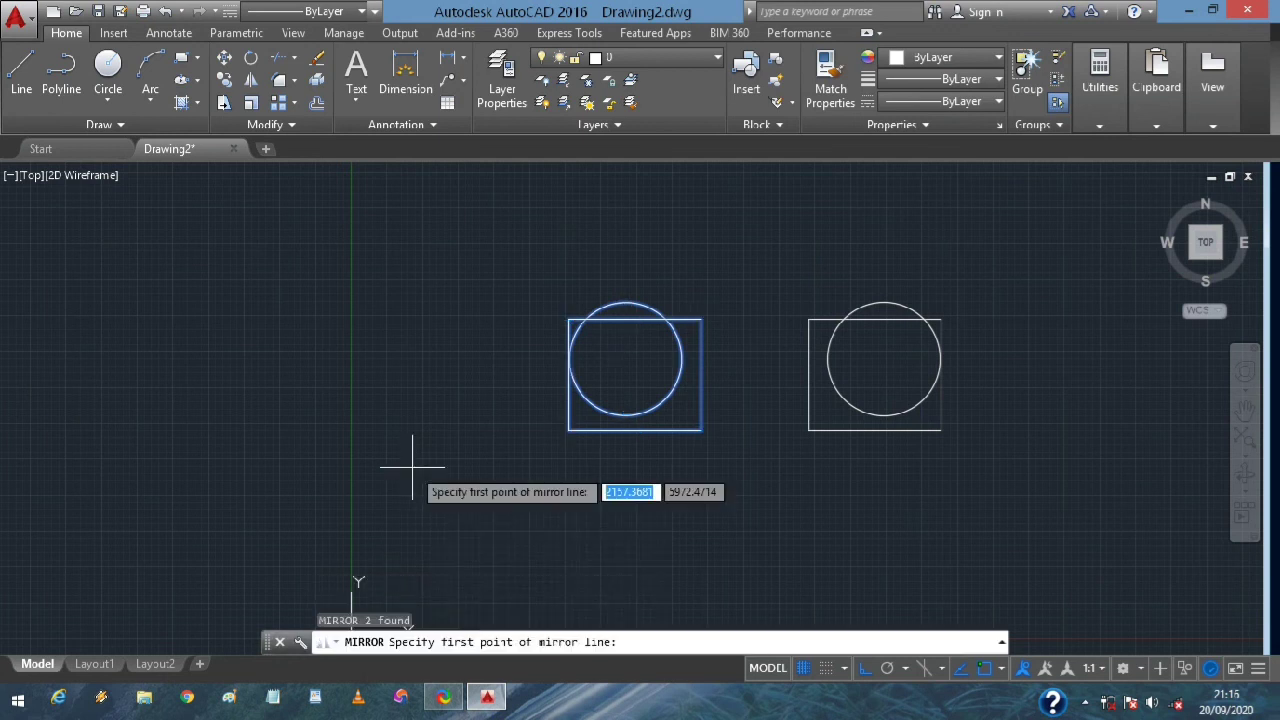
{"action": "scroll", "coordinate": [623, 271], "scroll_direction": "down", "scroll_amount": 2}
{"action": "middle_click_drag", "start_coordinate": [623, 271], "coordinate": [623, 350]}
{"action": "scroll", "coordinate": [628, 365], "scroll_direction": "up", "scroll_amount": 3}
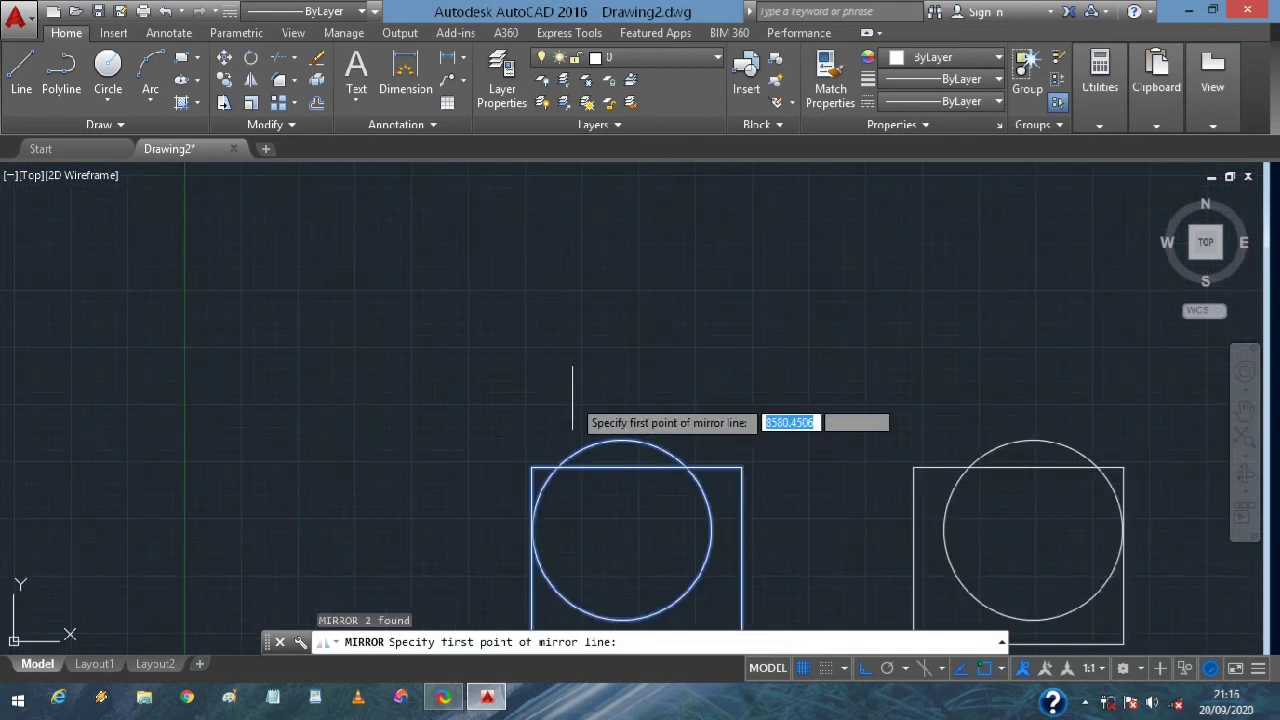
{"action": "scroll", "coordinate": [568, 395], "scroll_direction": "down", "scroll_amount": 2}
{"action": "left_click", "coordinate": [453, 378]}
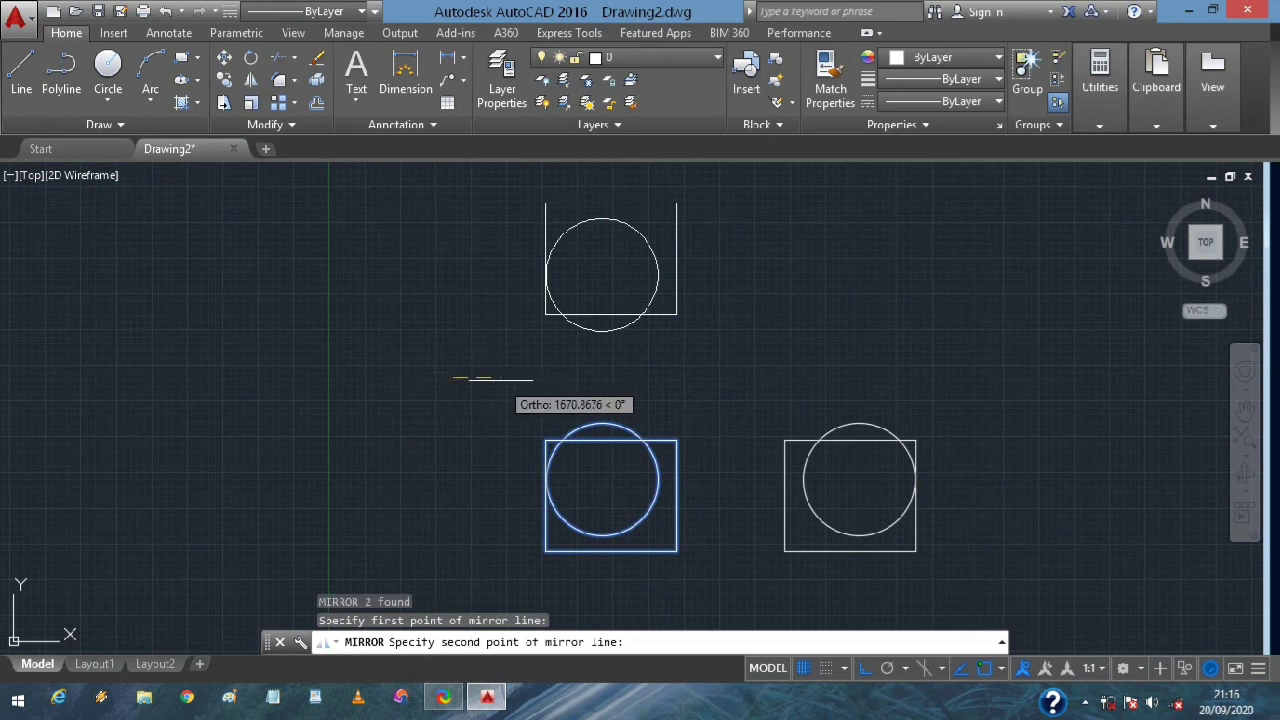
{"action": "left_click", "coordinate": [757, 378]}
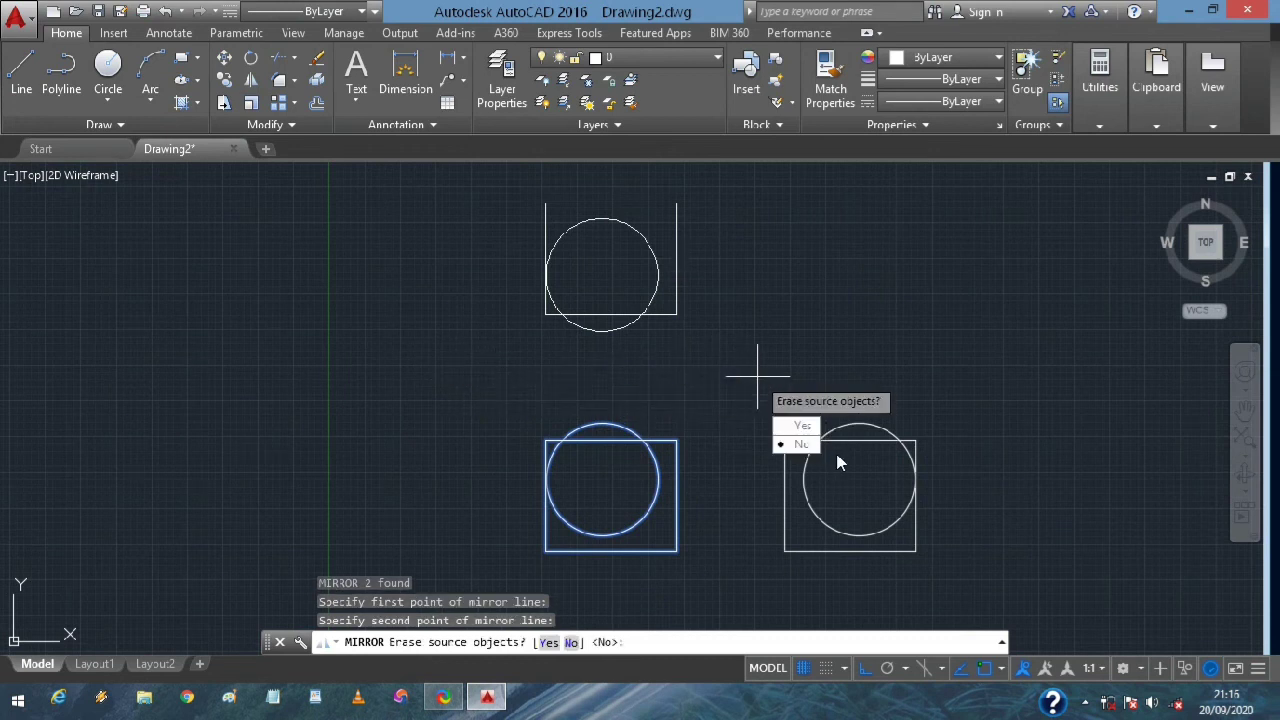
{"action": "key", "text": "Return"}
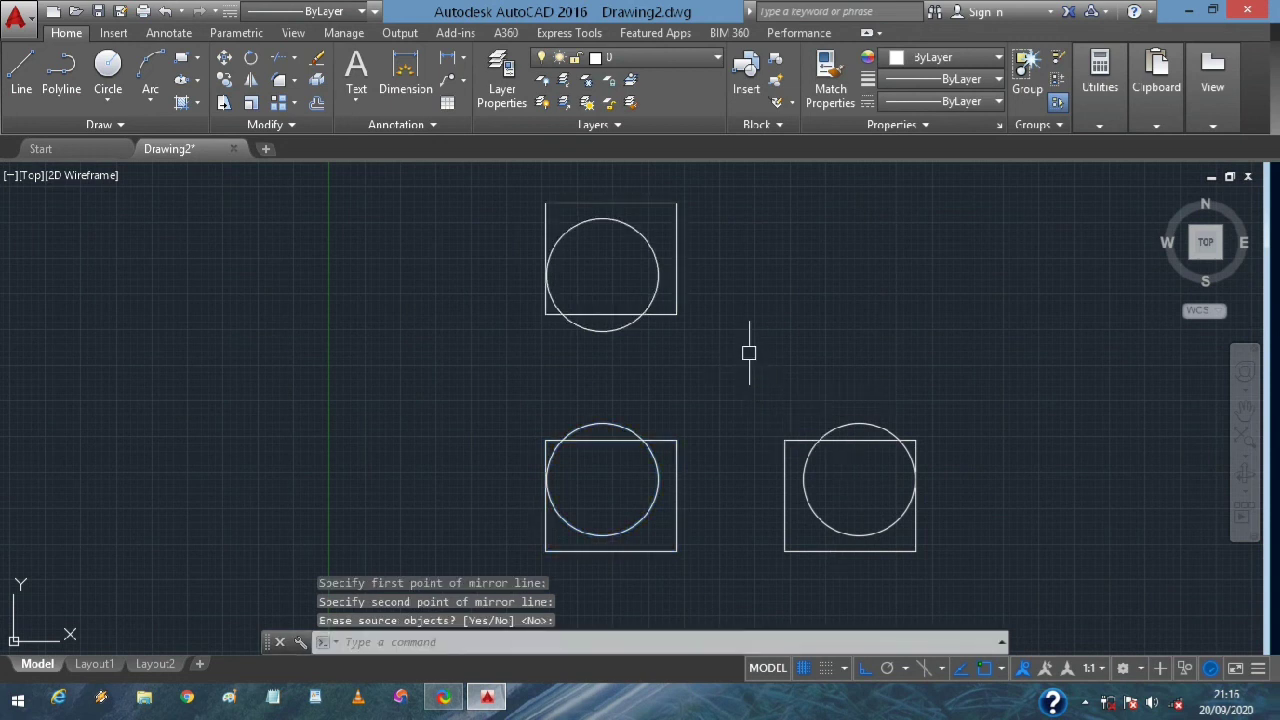
Erase all three rectangle-and-circle pairs from the drawing
{"action": "scroll", "coordinate": [663, 340], "scroll_direction": "down", "scroll_amount": 2}
{"action": "mouse_move", "coordinate": [592, 272]}
{"action": "left_mouse_down"}
{"action": "mouse_move", "coordinate": [1006, 360]}
{"action": "mouse_move", "coordinate": [725, 350]}
{"action": "left_mouse_up"}
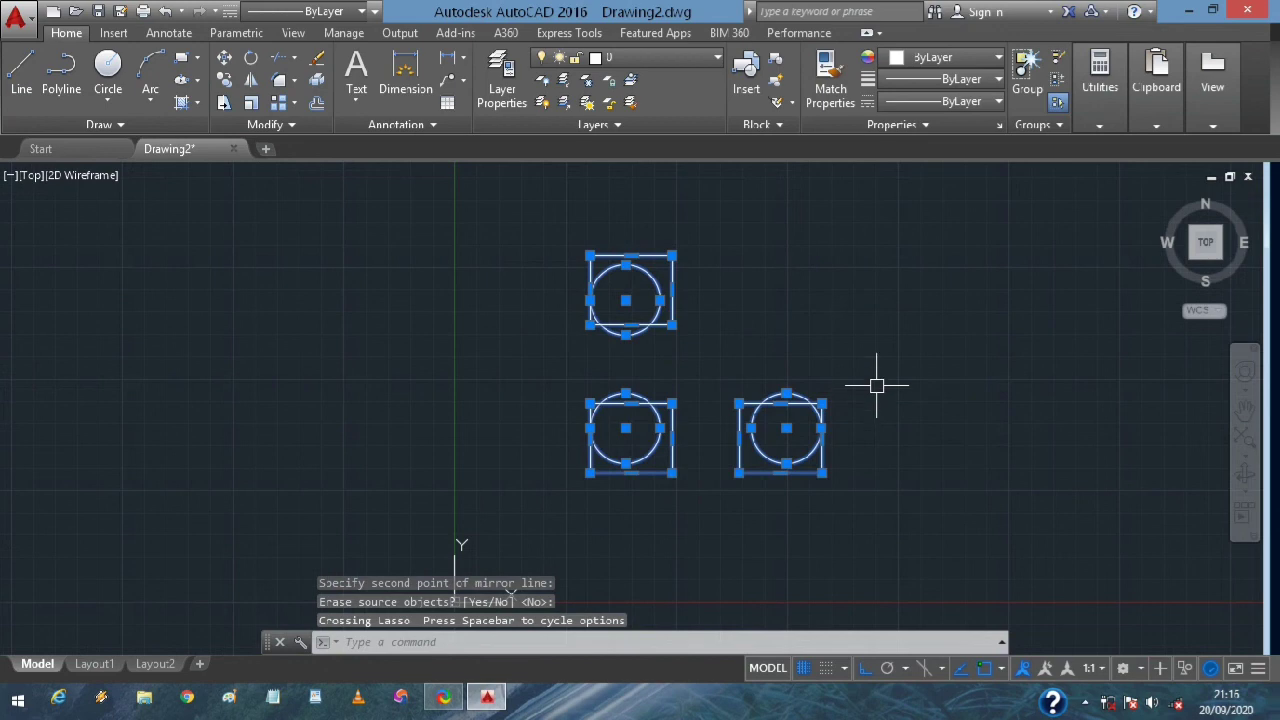
{"action": "key", "text": "Delete"}
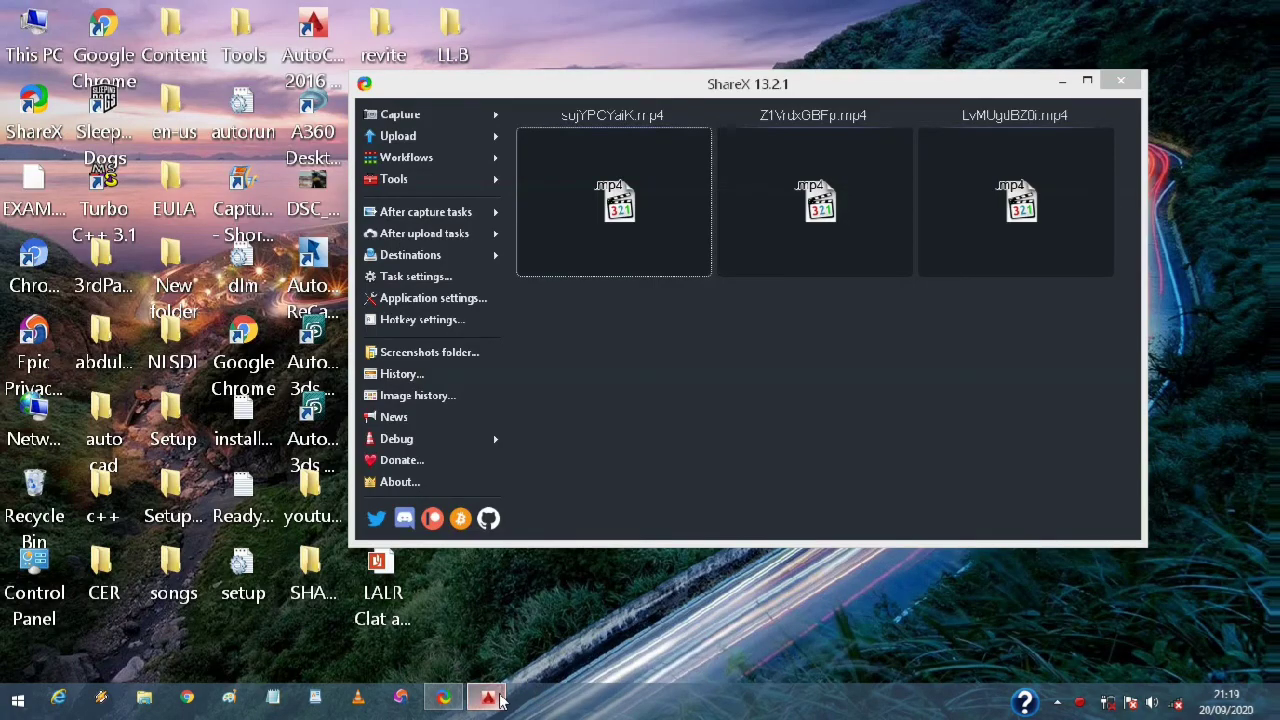
Switch from the desktop back to the AutoCAD drawing with two vertical lines and start the Fillet command
{"action": "right_click", "coordinate": [487, 697]}
{"action": "left_click", "coordinate": [500, 698]}
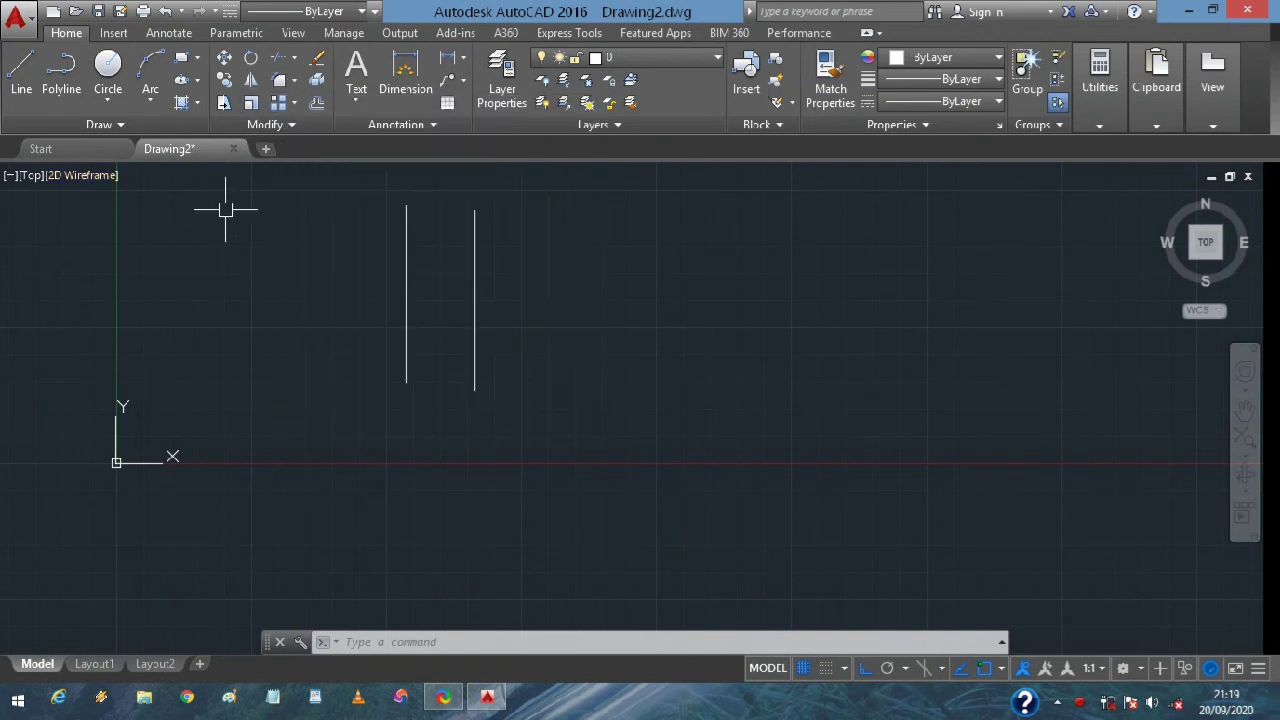
{"action": "left_click", "coordinate": [279, 84]}
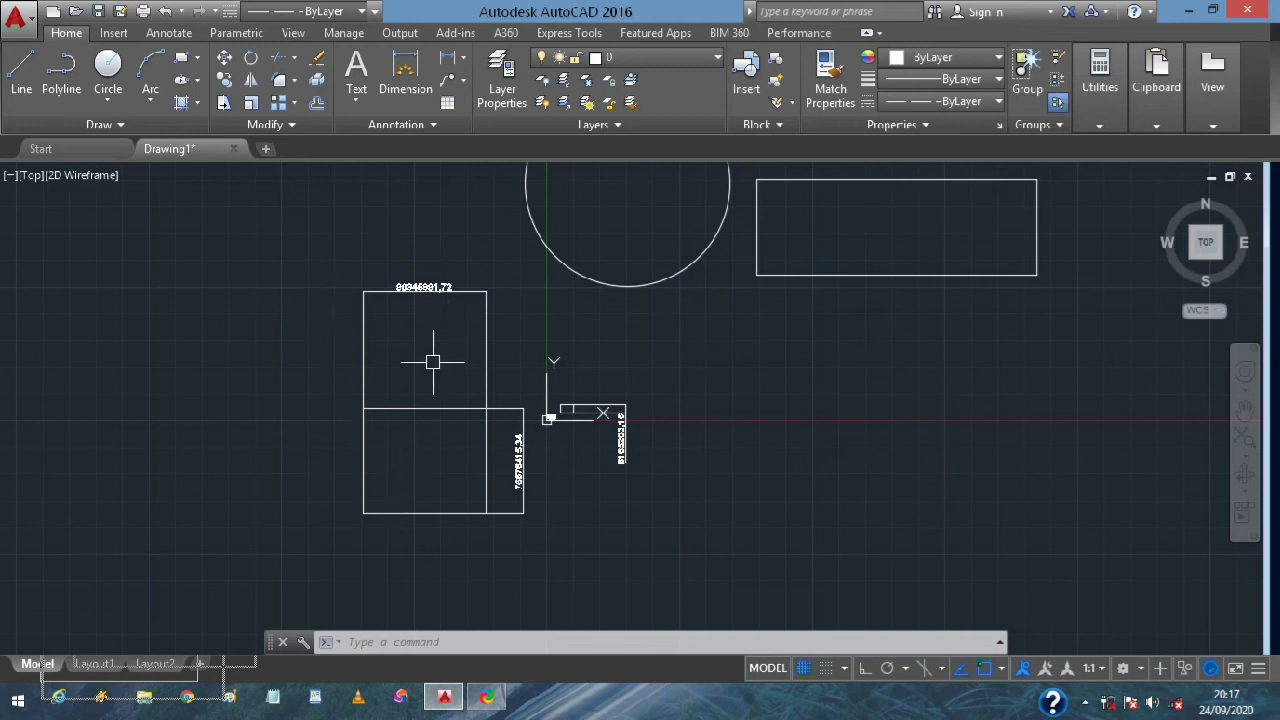
{"action": "scroll", "coordinate": [432, 361], "scroll_direction": "up", "scroll_amount": 2}
{"action": "scroll", "coordinate": [423, 349], "scroll_direction": "up", "scroll_amount": 2}
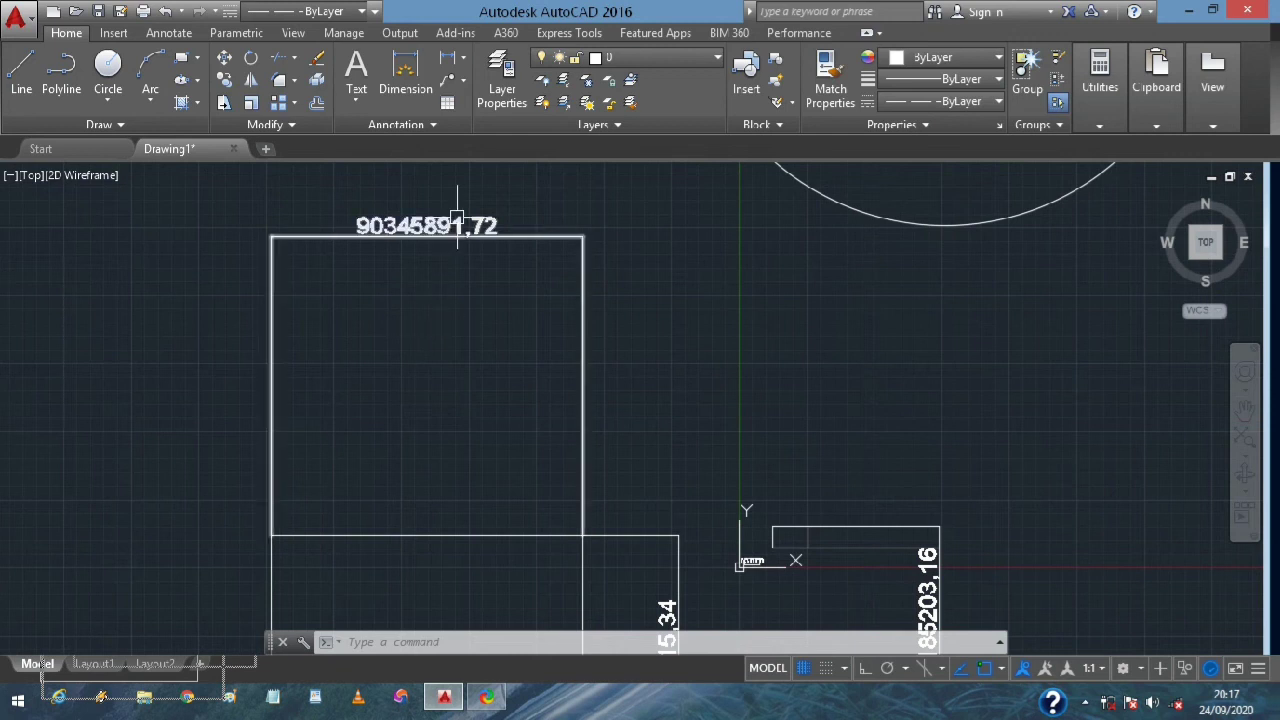
{"action": "scroll", "coordinate": [584, 204], "scroll_direction": "down", "scroll_amount": 2}
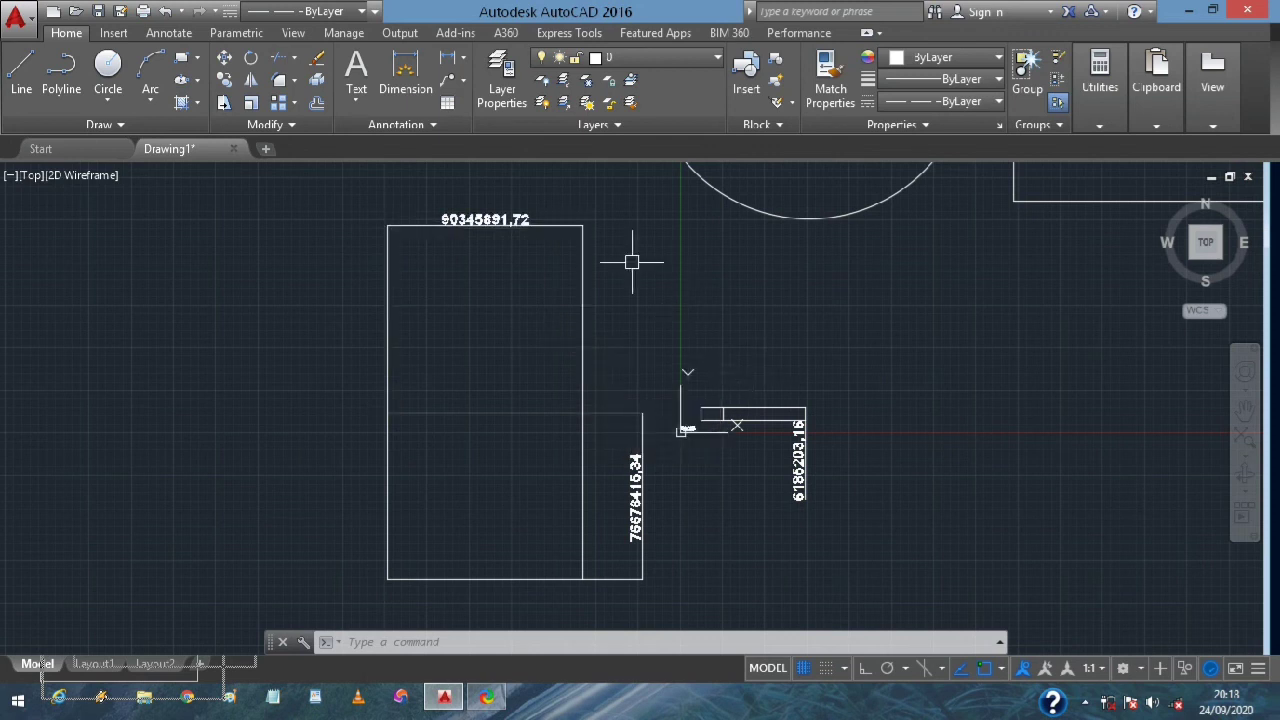
{"action": "middle_click_drag", "start_coordinate": [491, 484], "coordinate": [503, 421]}
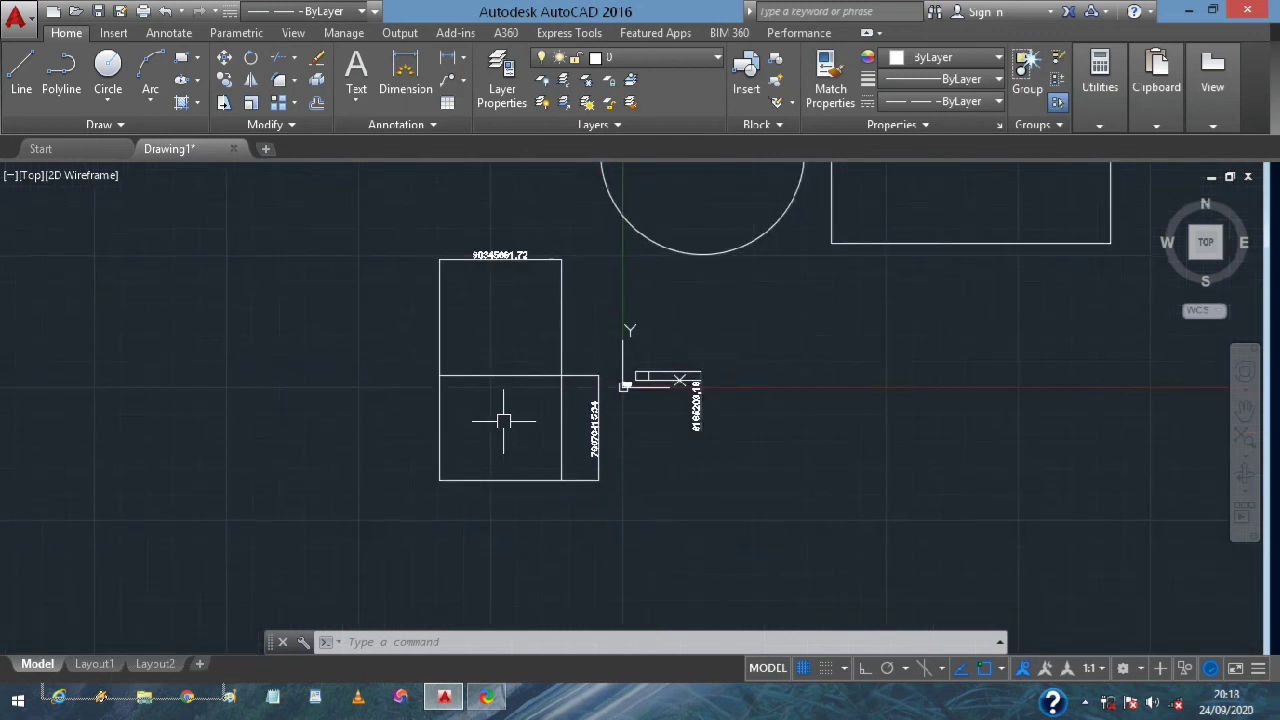
{"action": "scroll", "coordinate": [503, 421], "scroll_direction": "up", "scroll_amount": 2}
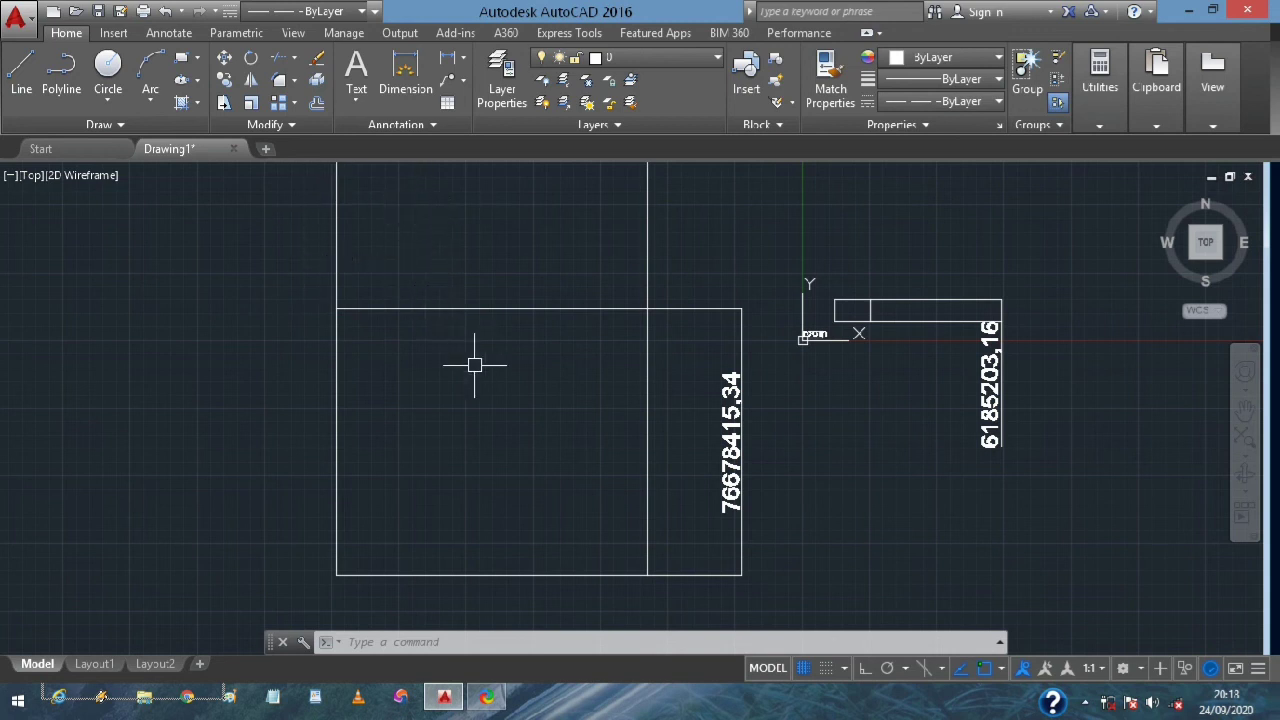
{"action": "scroll", "coordinate": [475, 365], "scroll_direction": "down", "scroll_amount": 2}
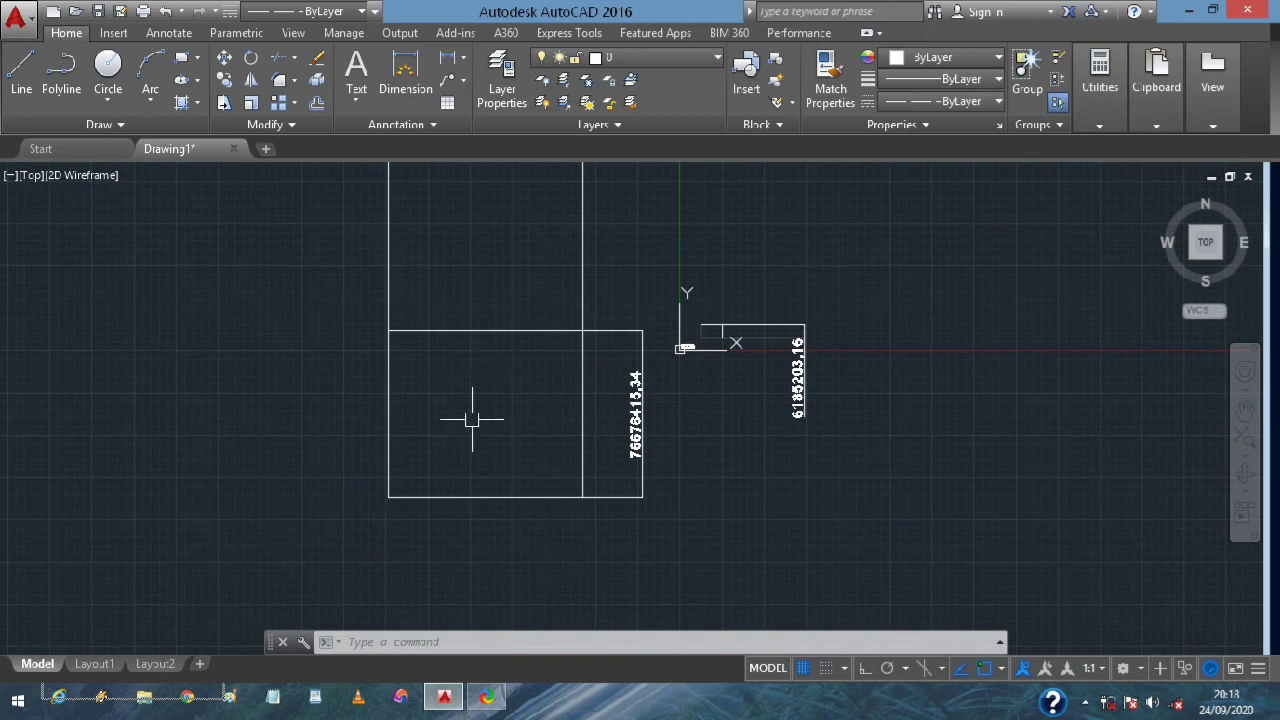